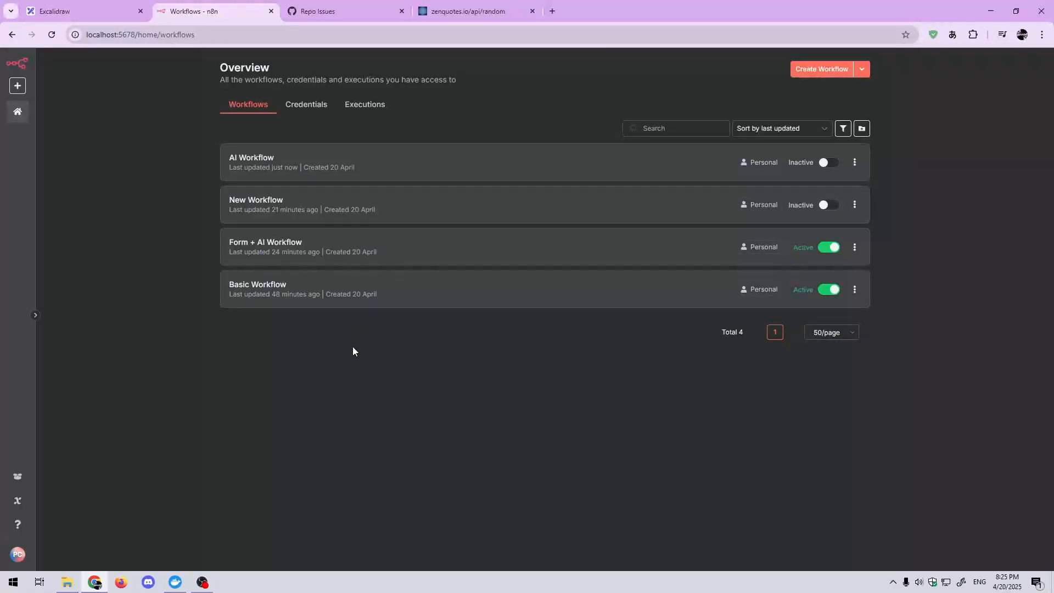
Step: Open the Basic Workflow from the workflow overview to inspect its Triggers and Actions groups
left_click(383, 302)
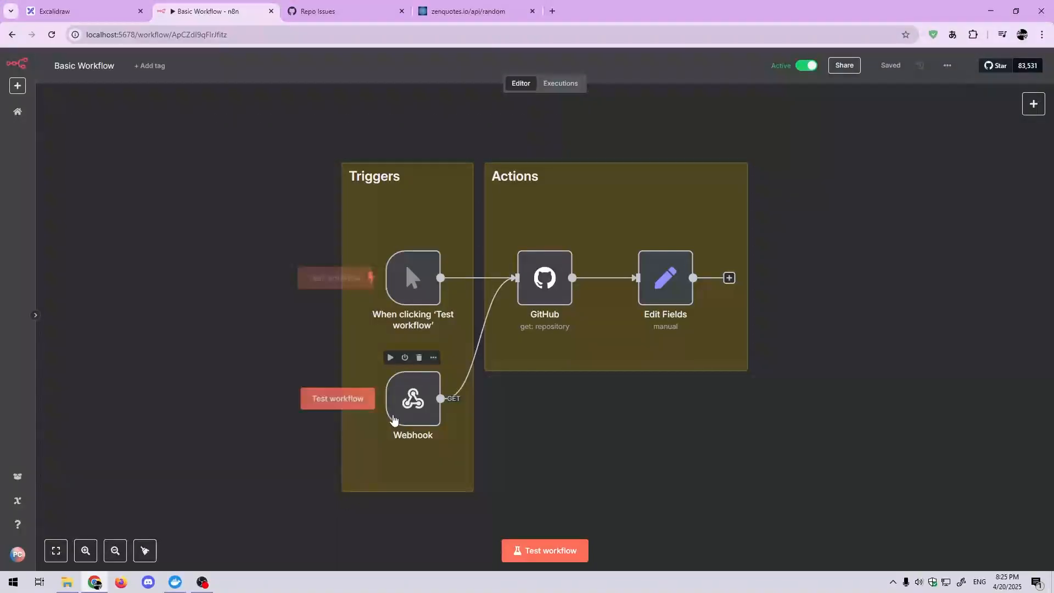
left_click_drag(766, 392, 754, 400)
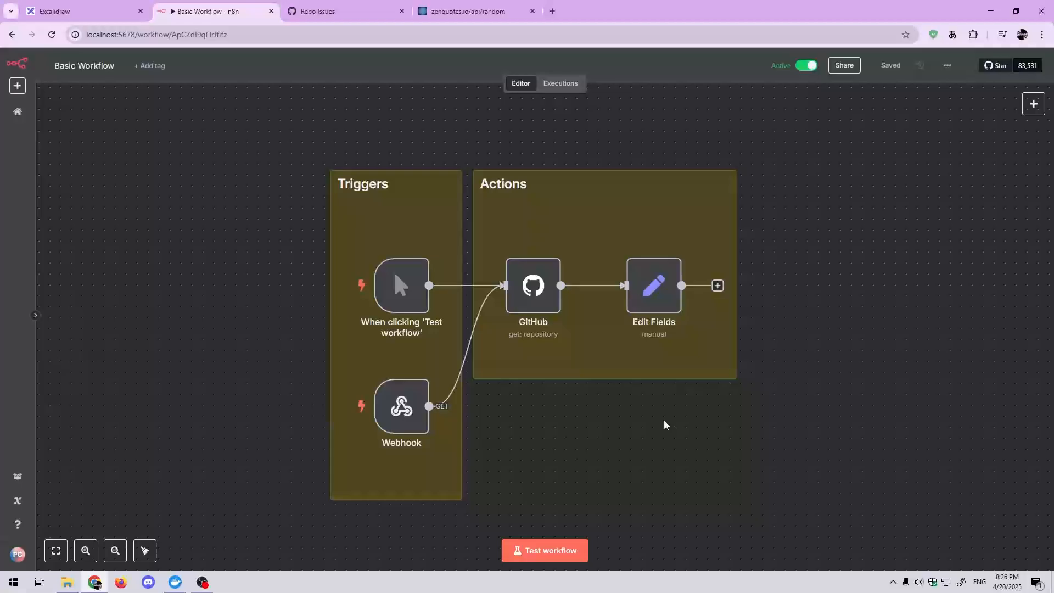
left_click_drag(664, 427, 659, 419)
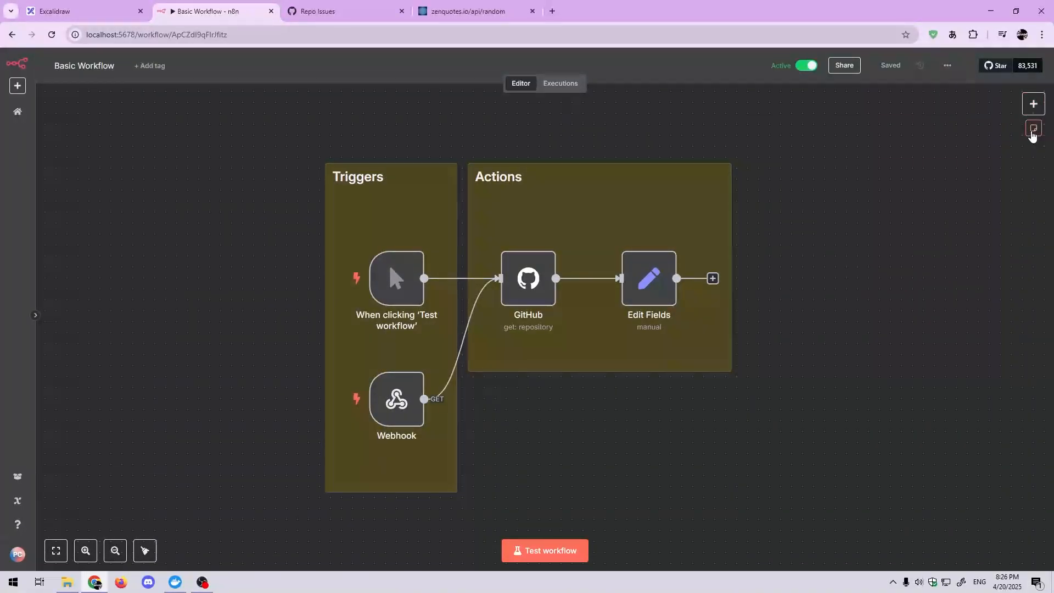
Step: Open the node picker for the workflow and review the trigger types offered for adding another trigger
left_click(1036, 109)
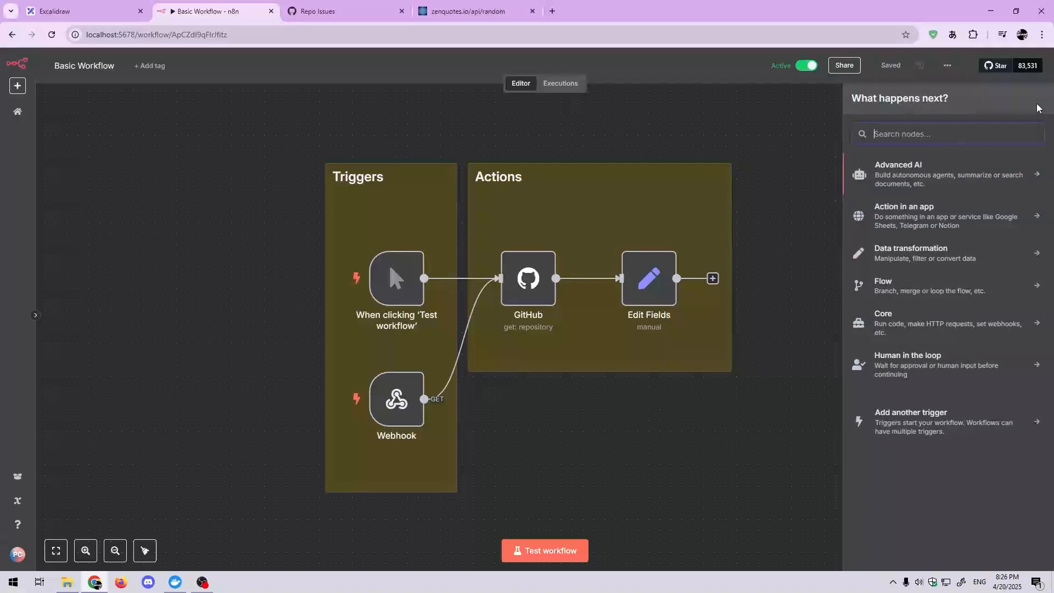
left_click(819, 113)
key("Tab")
left_click(958, 421)
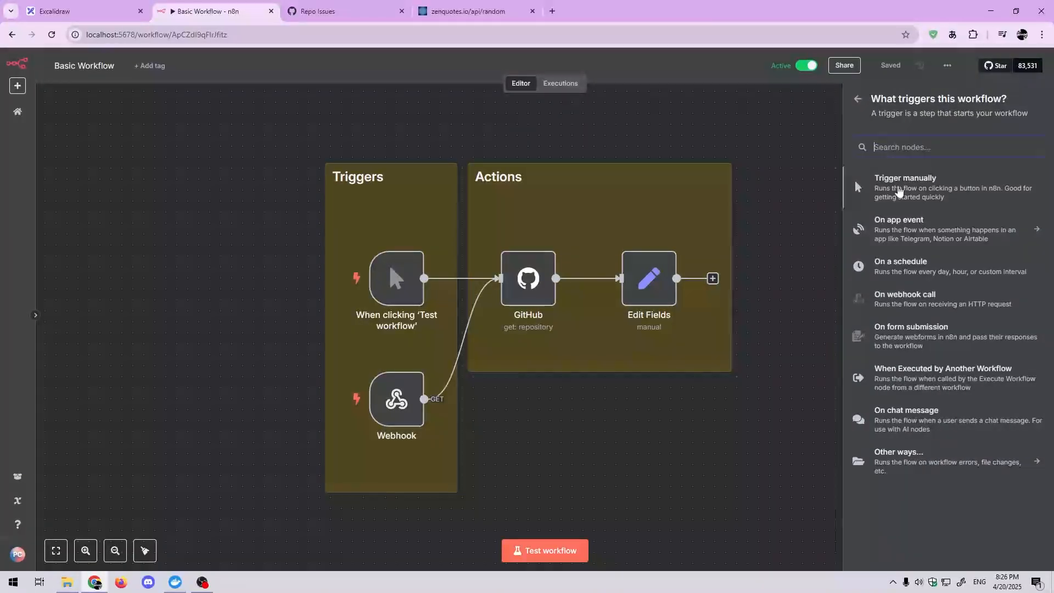
left_click(858, 99)
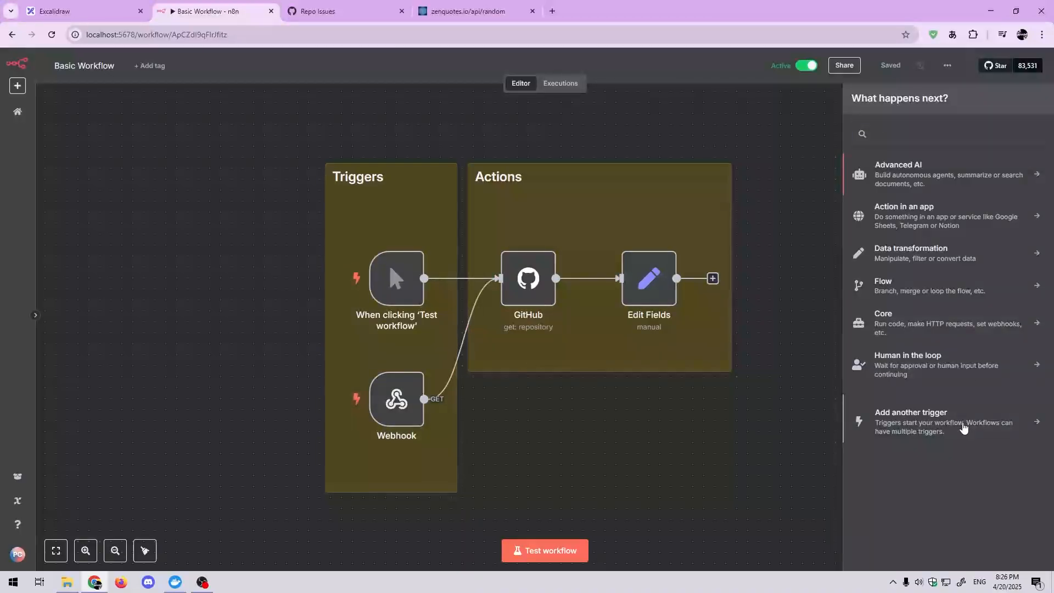
left_click(962, 426)
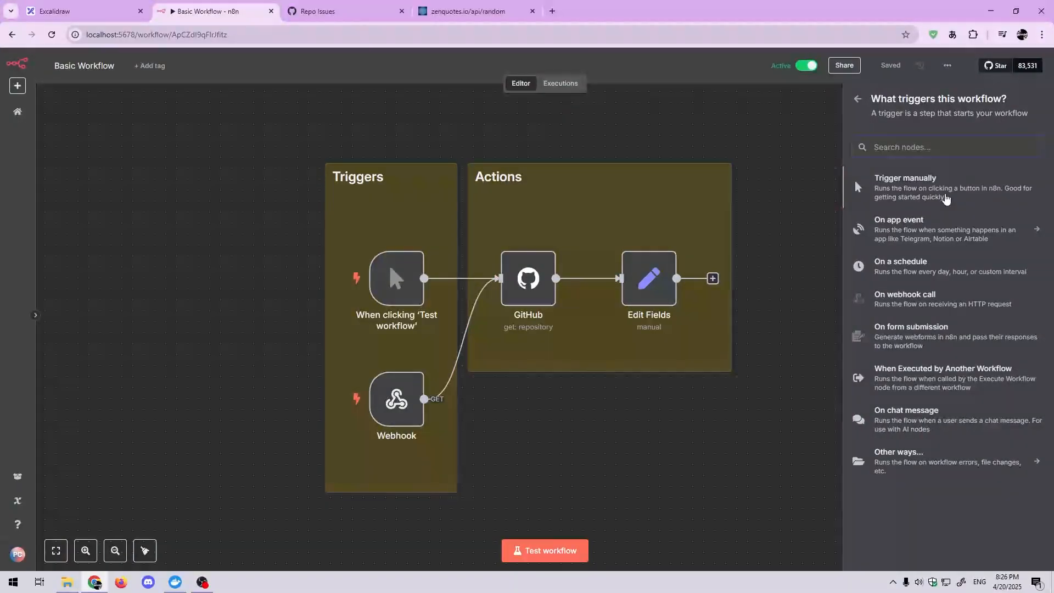
mouse_move(393, 277)
Step: Browse the app integrations available as On app event triggers, and return to the list of trigger types
left_click(964, 240)
scroll(975, 376, "down", 20)
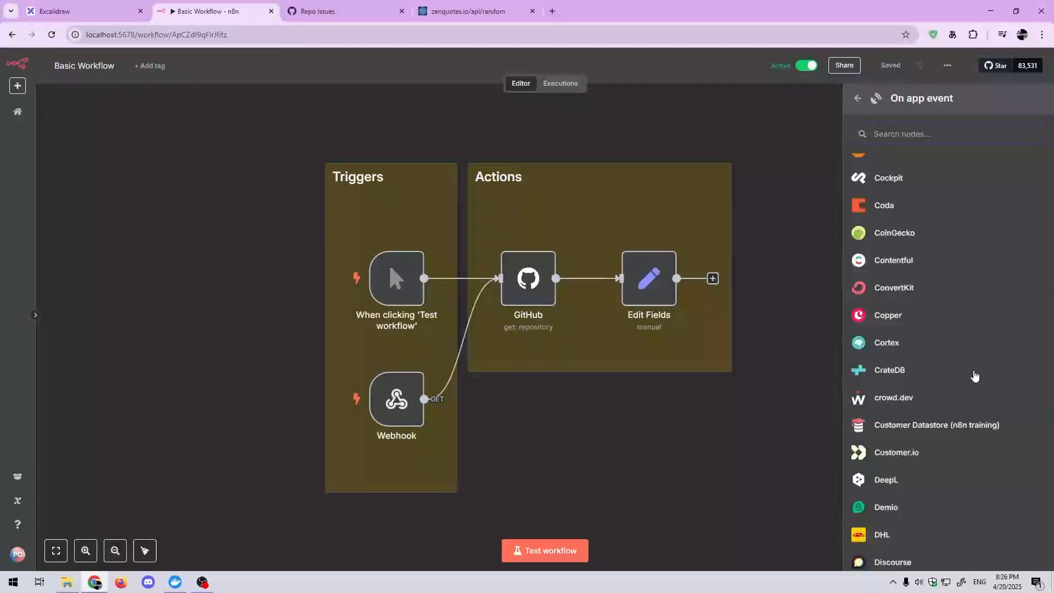
scroll(975, 376, "down", 15)
scroll(976, 374, "up", 6)
scroll(976, 367, "down", 14)
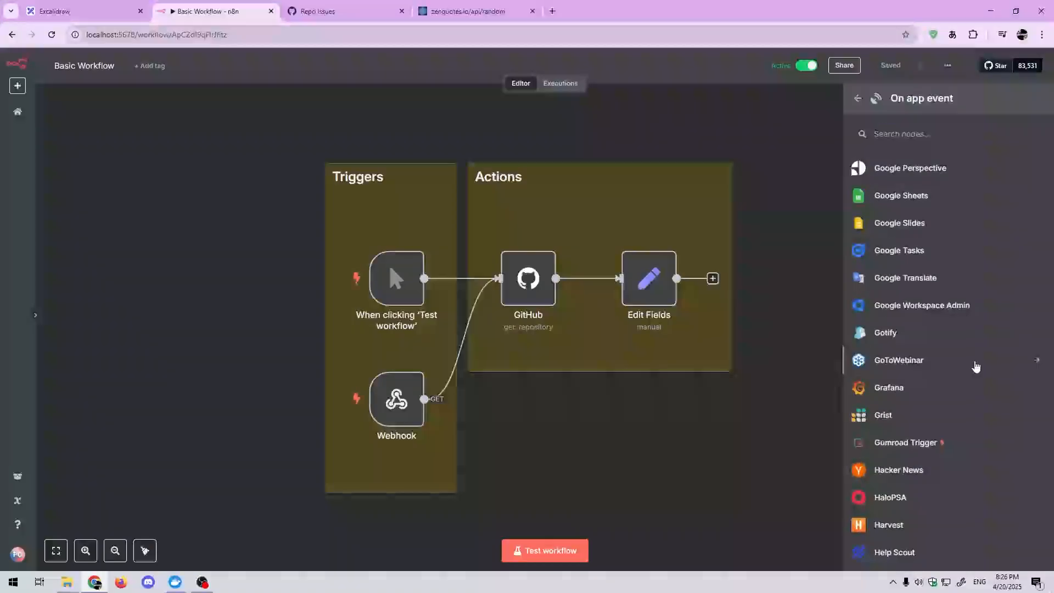
scroll(976, 365, "down", 20)
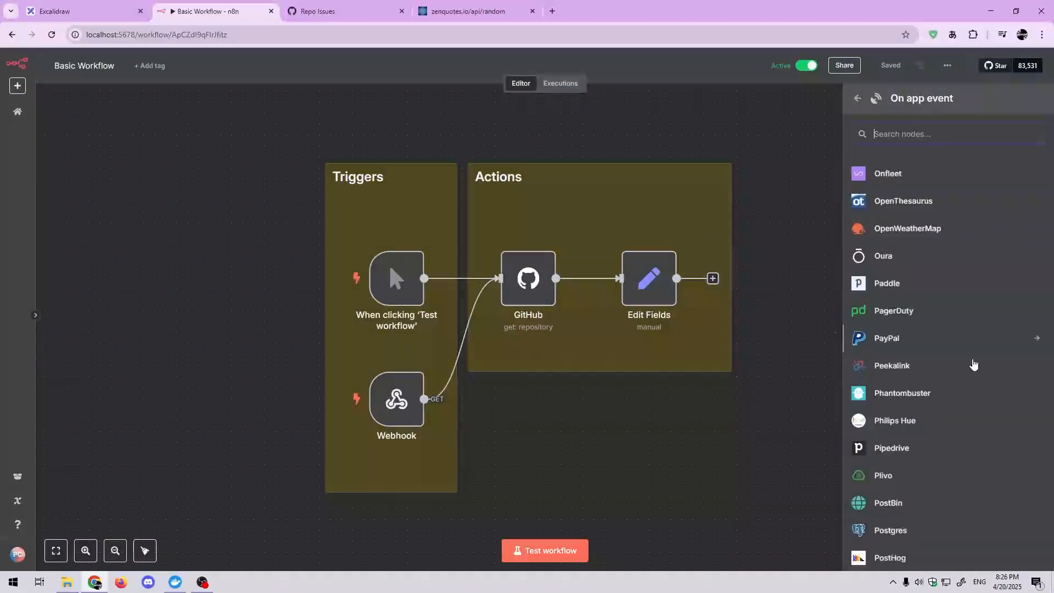
scroll(974, 363, "down", 3)
scroll(974, 360, "up", 20)
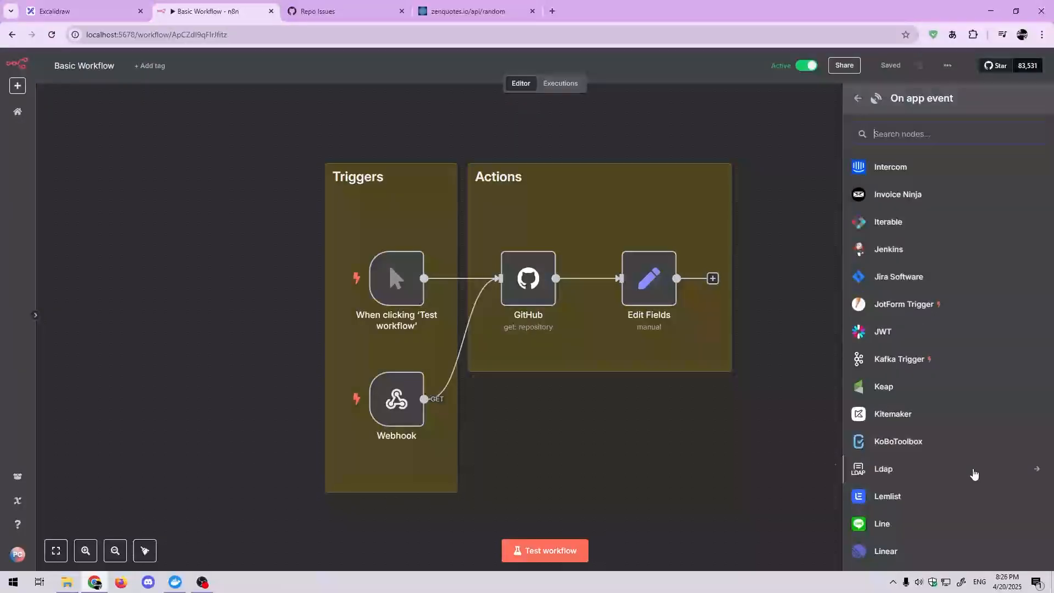
scroll(974, 472, "up", 20)
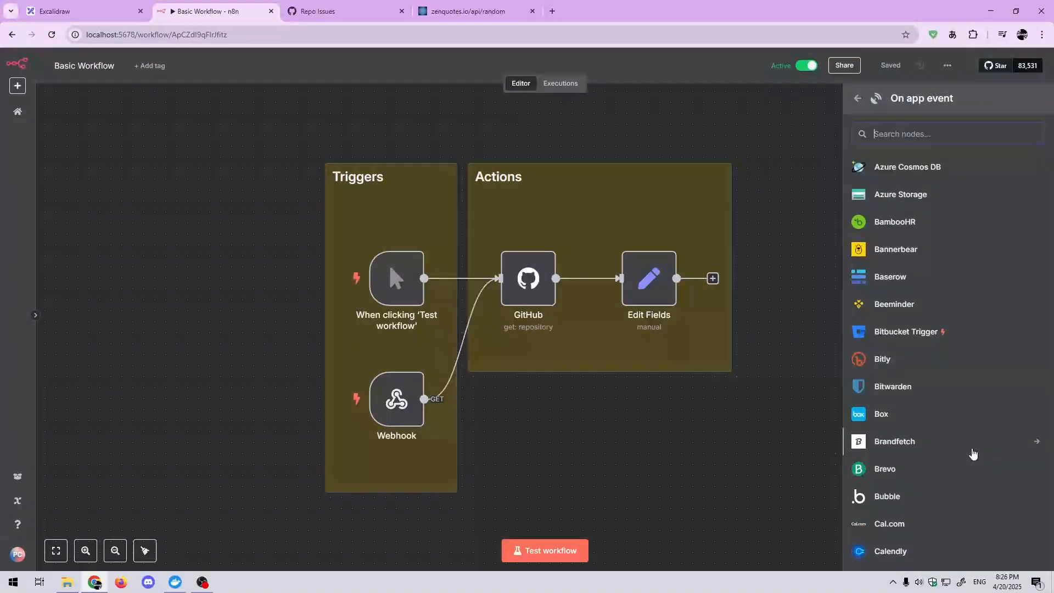
scroll(973, 450, "down", 4)
scroll(973, 446, "up", 2)
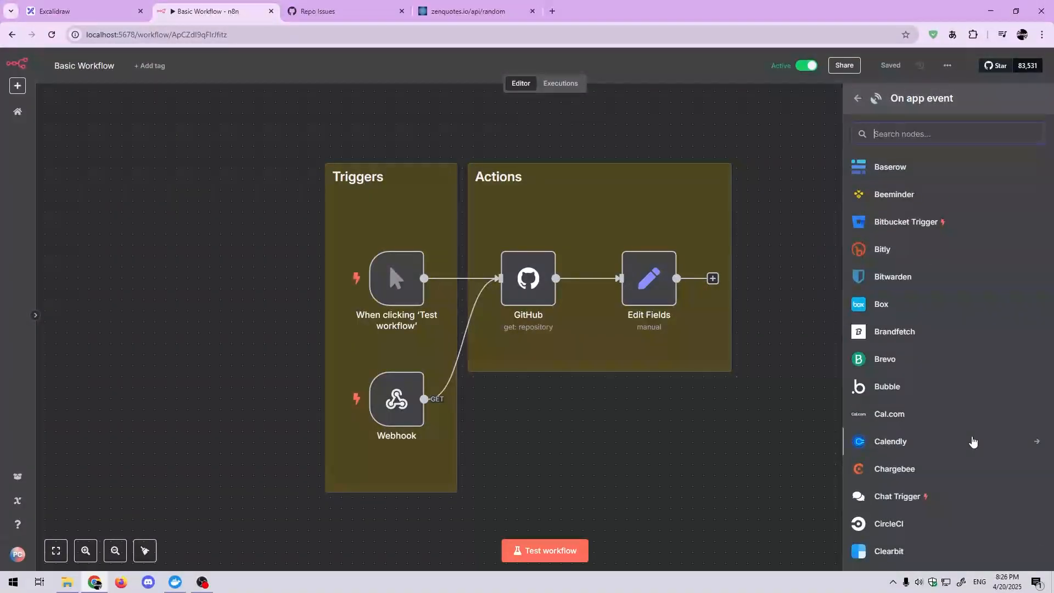
scroll(973, 442, "down", 5)
scroll(973, 442, "down", 6)
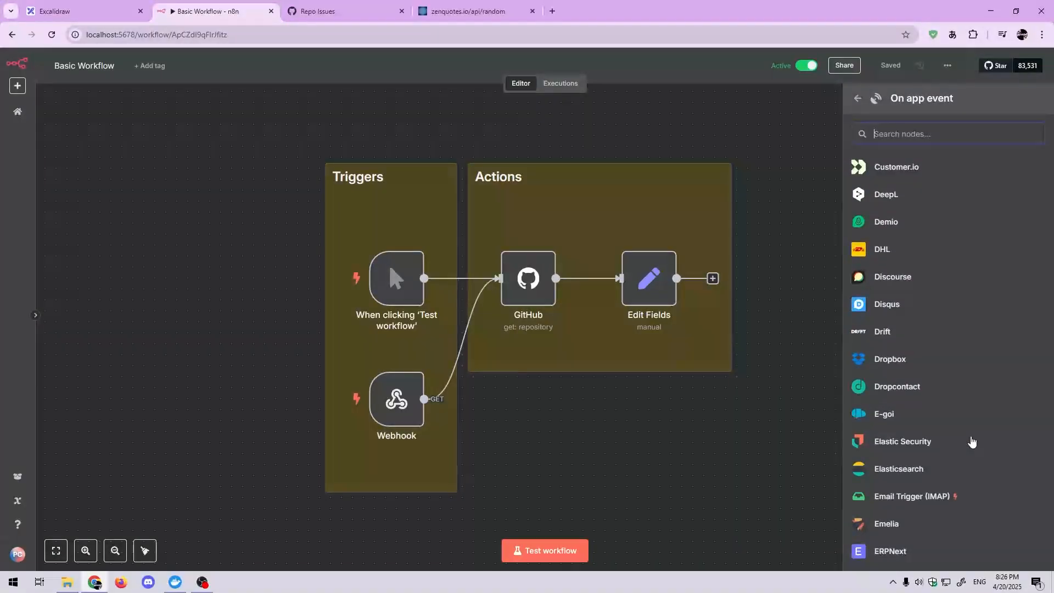
scroll(972, 441, "down", 6)
scroll(948, 416, "down", 5)
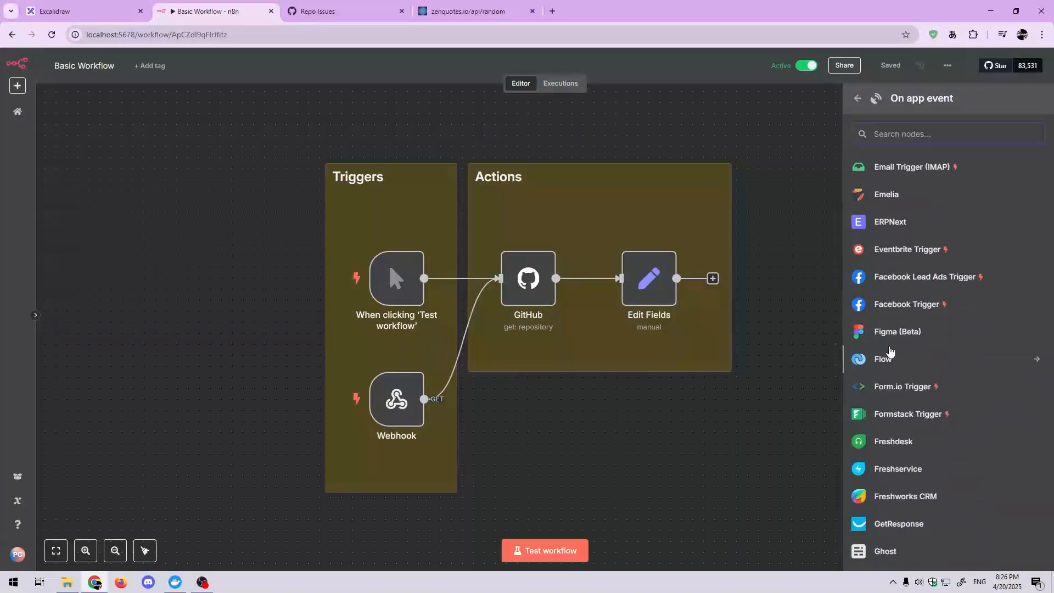
scroll(909, 414, "down", 5)
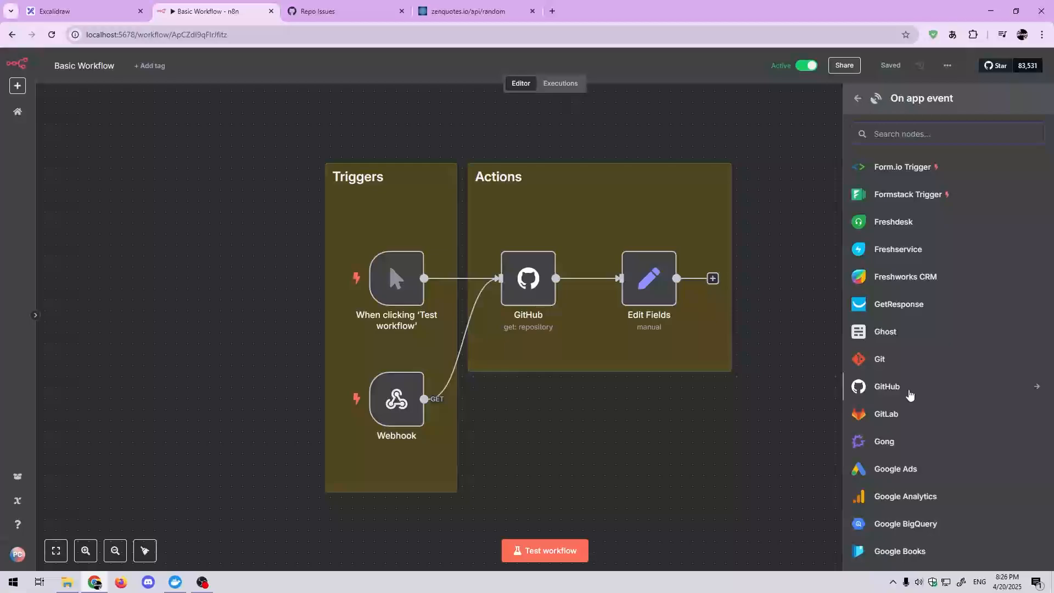
scroll(903, 373, "down", 3)
scroll(885, 412, "down", 4)
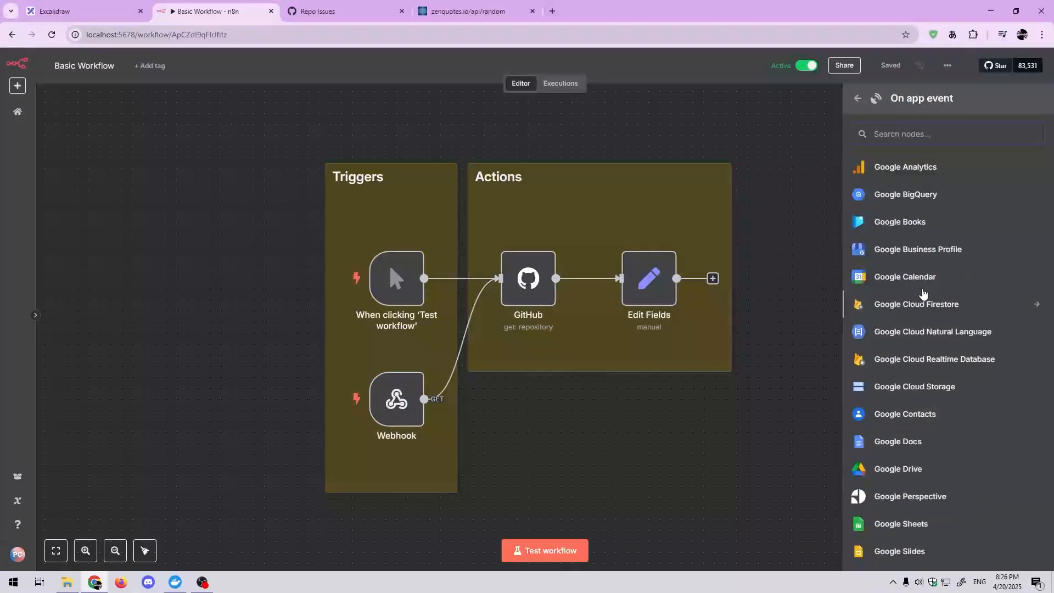
scroll(901, 412, "down", 6)
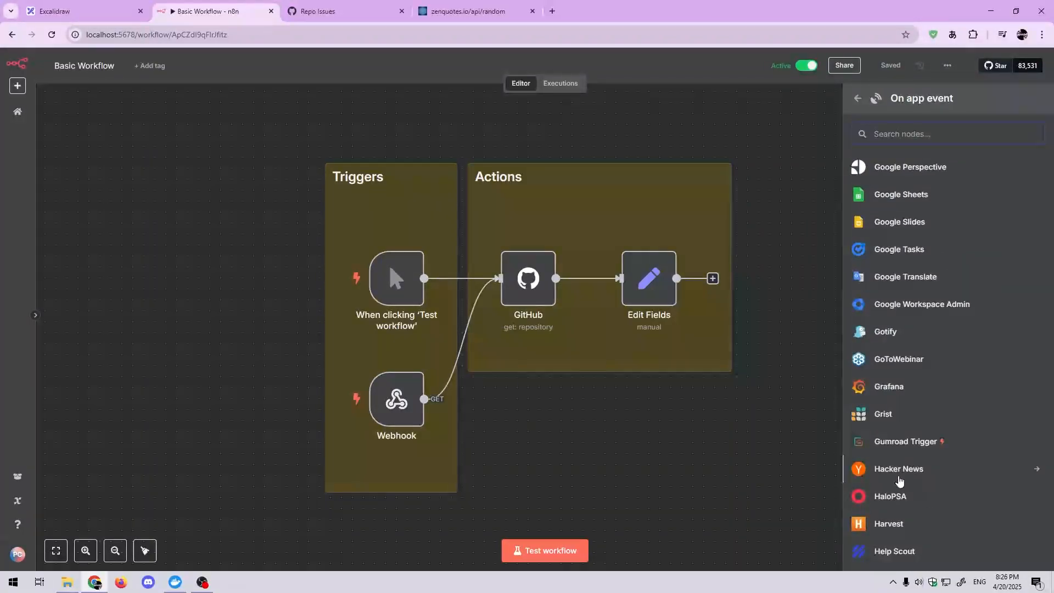
scroll(908, 434, "down", 6)
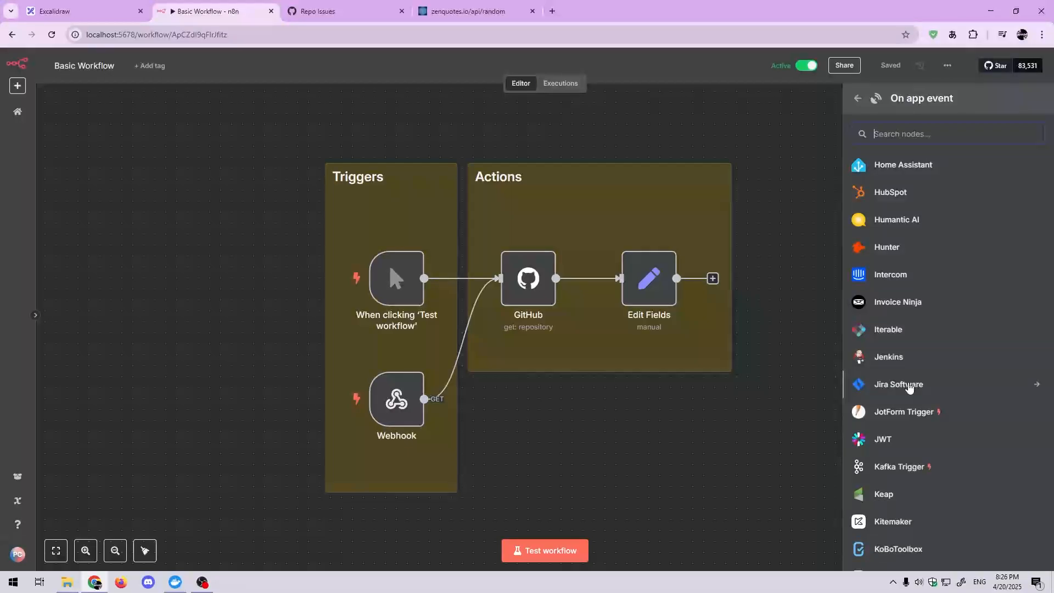
scroll(910, 388, "down", 3)
scroll(910, 388, "down", 5)
scroll(927, 398, "down", 5)
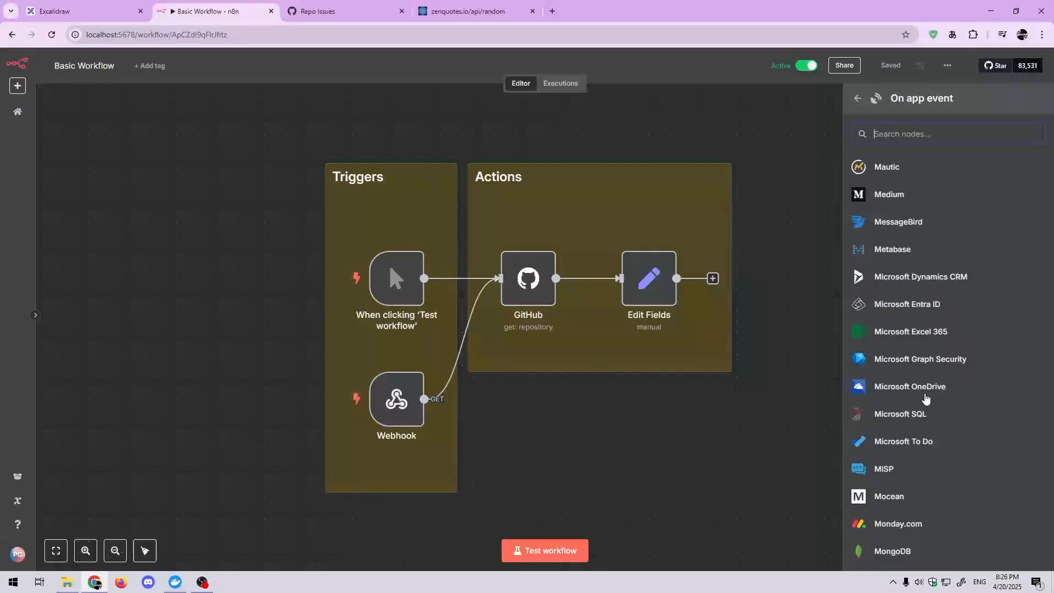
scroll(927, 398, "up", 2)
scroll(926, 396, "down", 10)
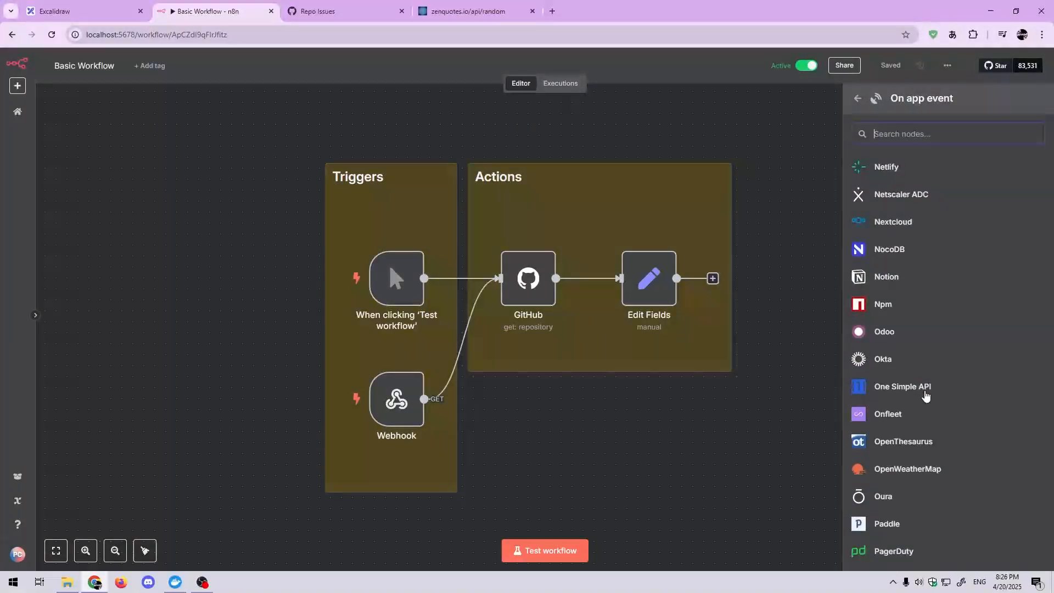
scroll(925, 393, "up", 1)
scroll(926, 393, "up", 2)
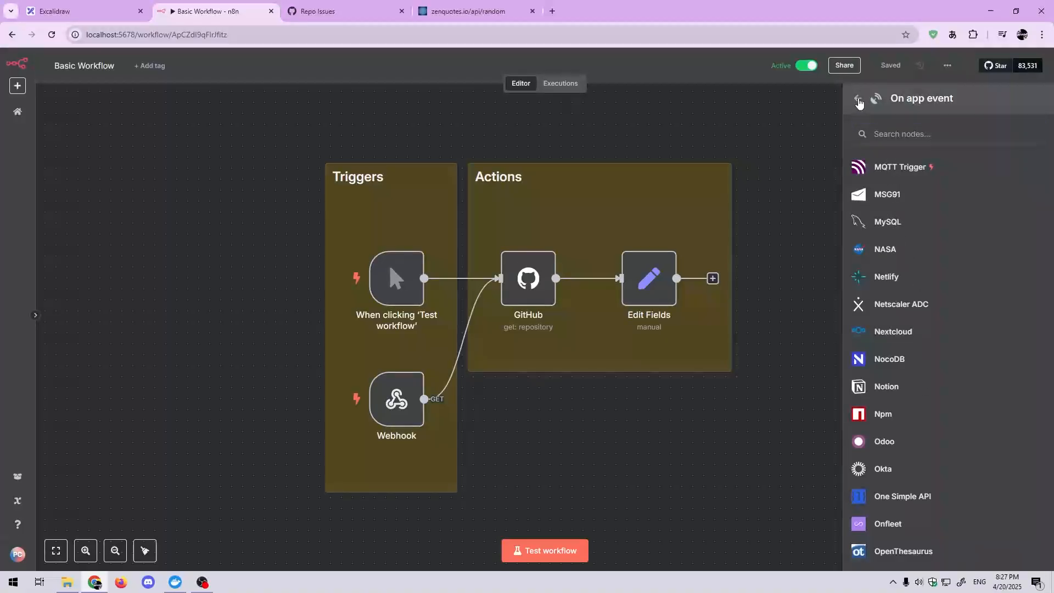
left_click(858, 98)
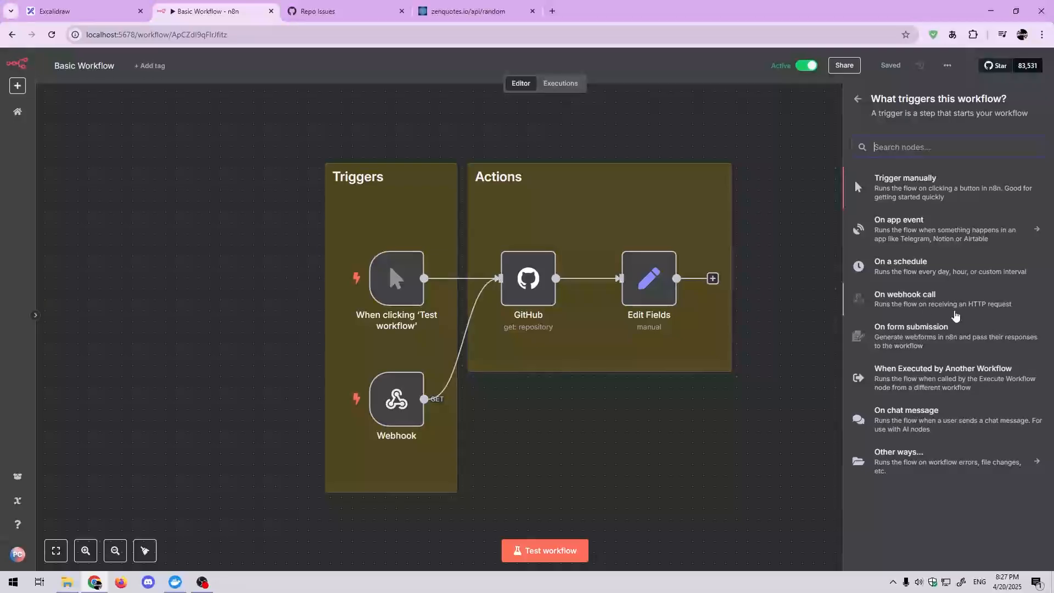
Step: Review the less common trigger options under Other ways, including the triggers that the n8n node offers
mouse_move(379, 409)
left_click_drag(696, 404, 626, 394)
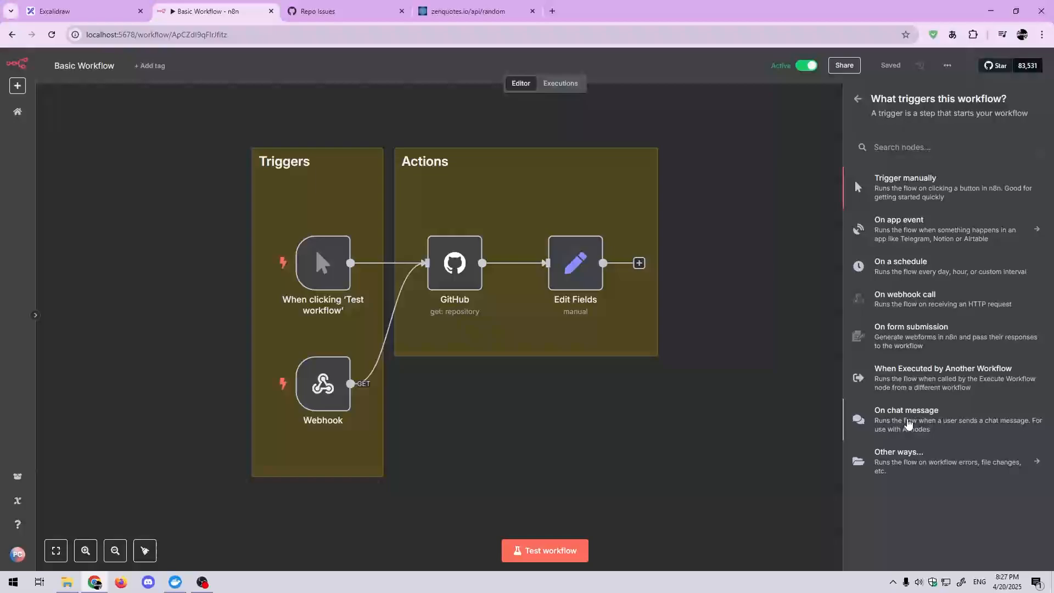
left_click(954, 469)
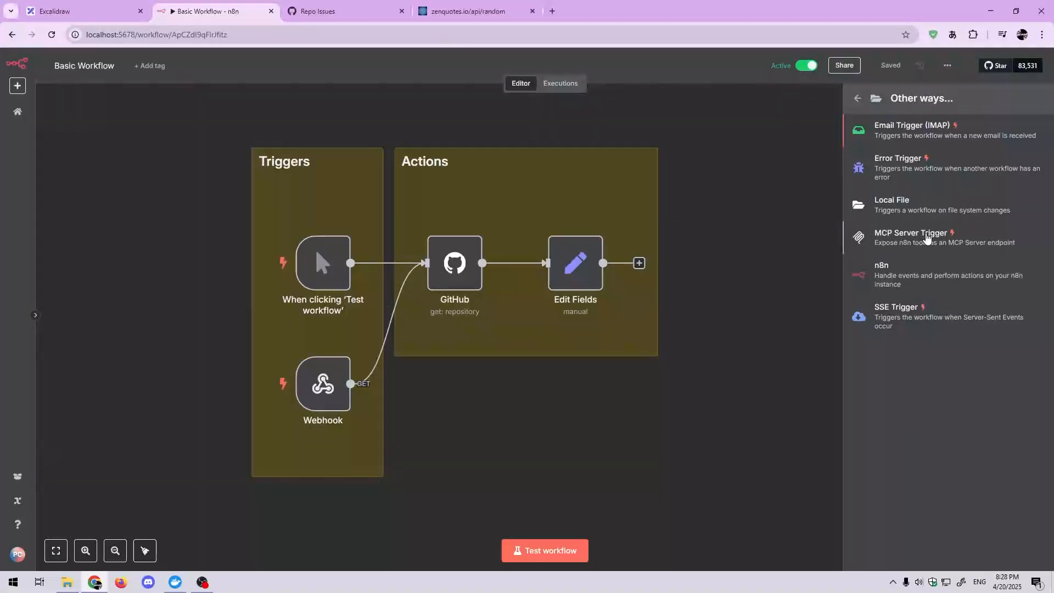
left_click(895, 283)
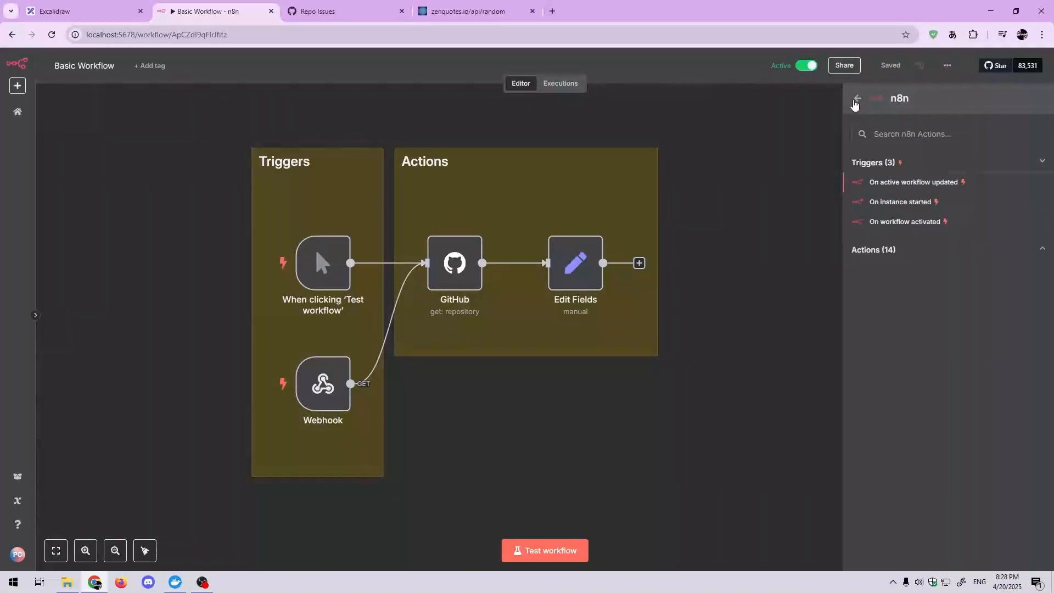
left_click(854, 100)
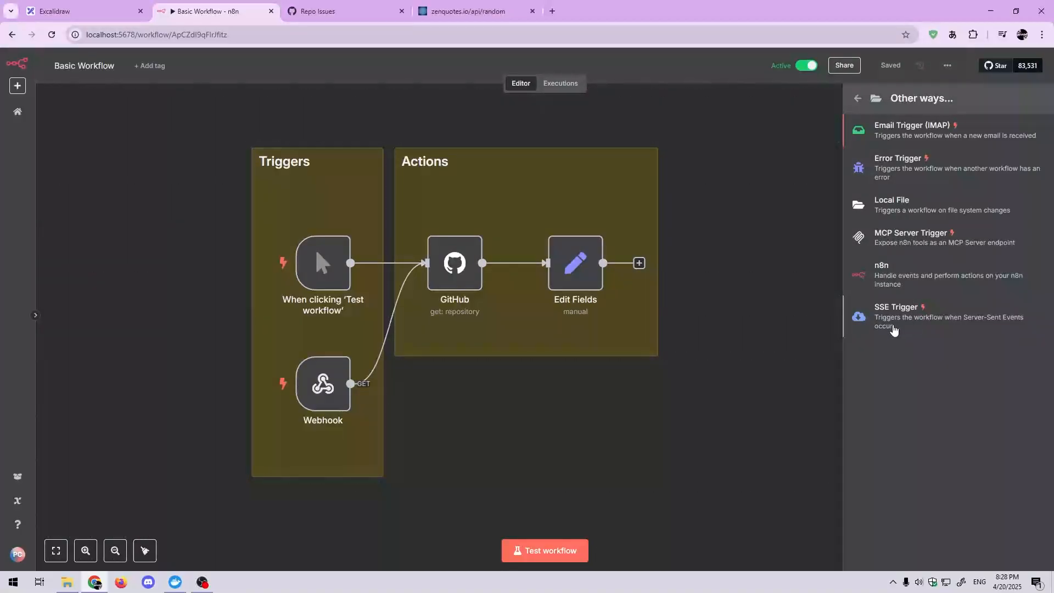
Step: Add an SSE Trigger node without configuring it, and delete it from the canvas
left_click(893, 327)
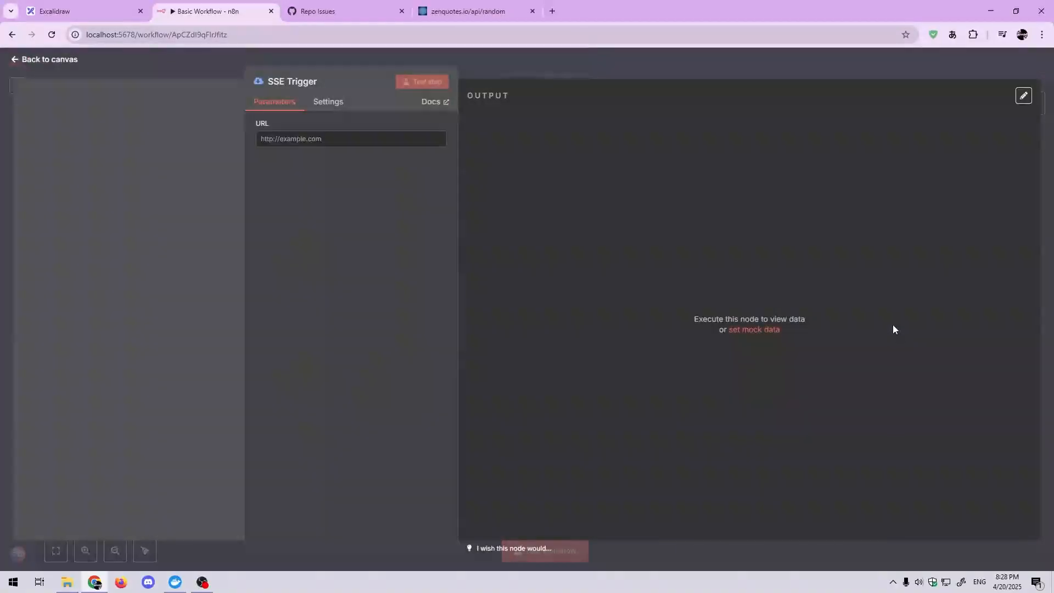
left_click(536, 73)
right_click(752, 133)
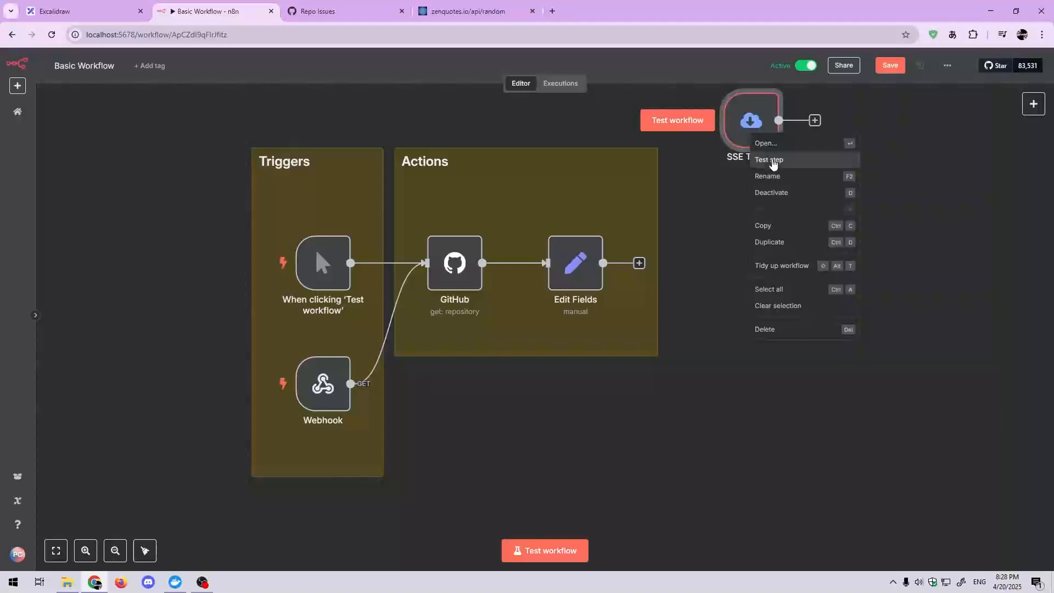
left_click(769, 330)
key("1")
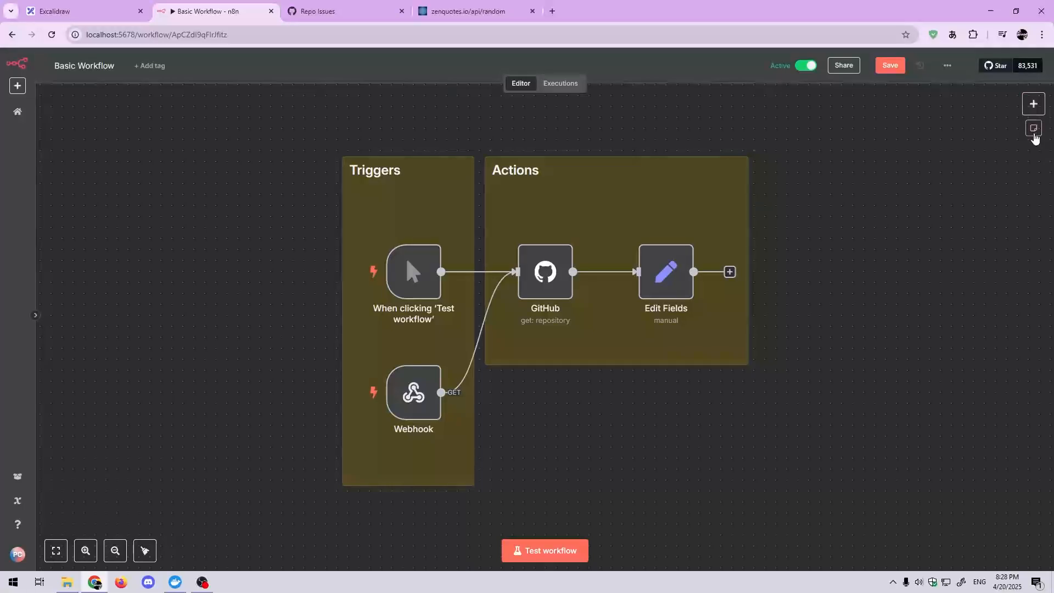
Step: Add a sticky note, place it in the empty space beside the Actions group, and delete it
left_click(1035, 130)
left_click_drag(603, 358, 944, 326)
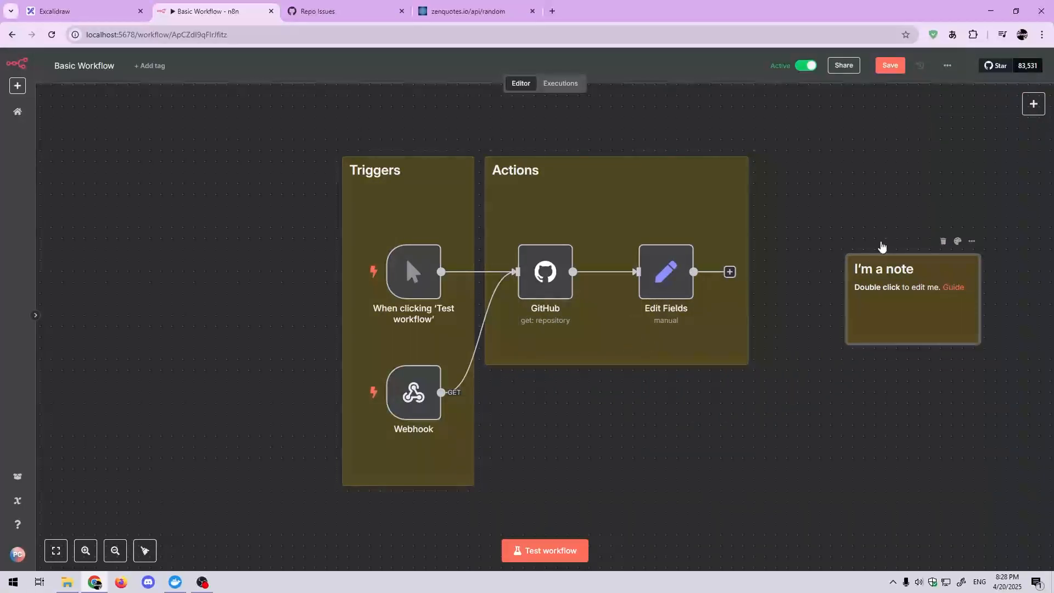
left_click(943, 242)
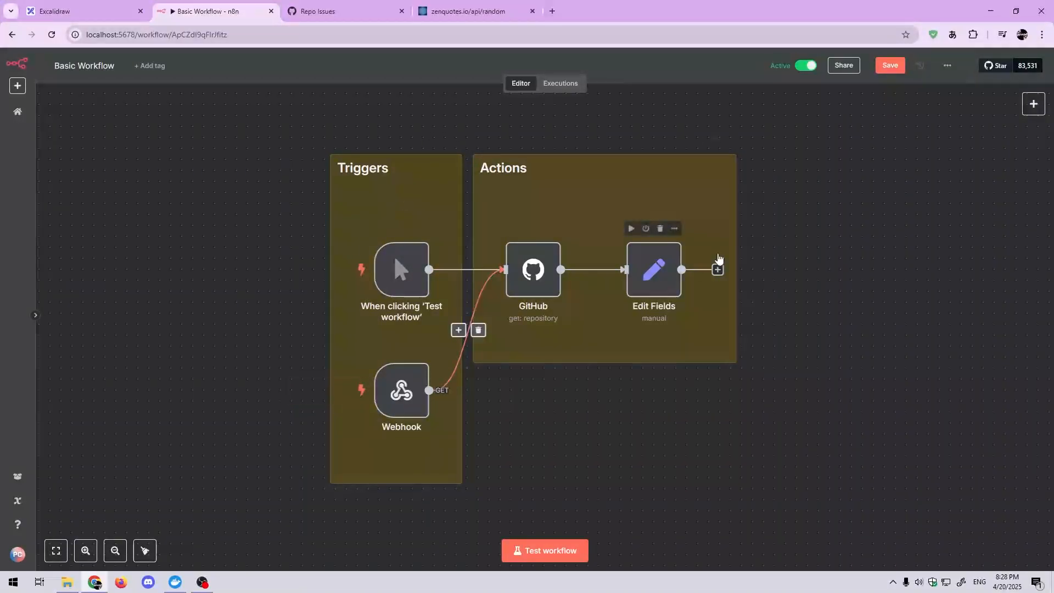
Step: Review the Advanced AI nodes available for the workflow, and return to the main node categories
left_click(1032, 106)
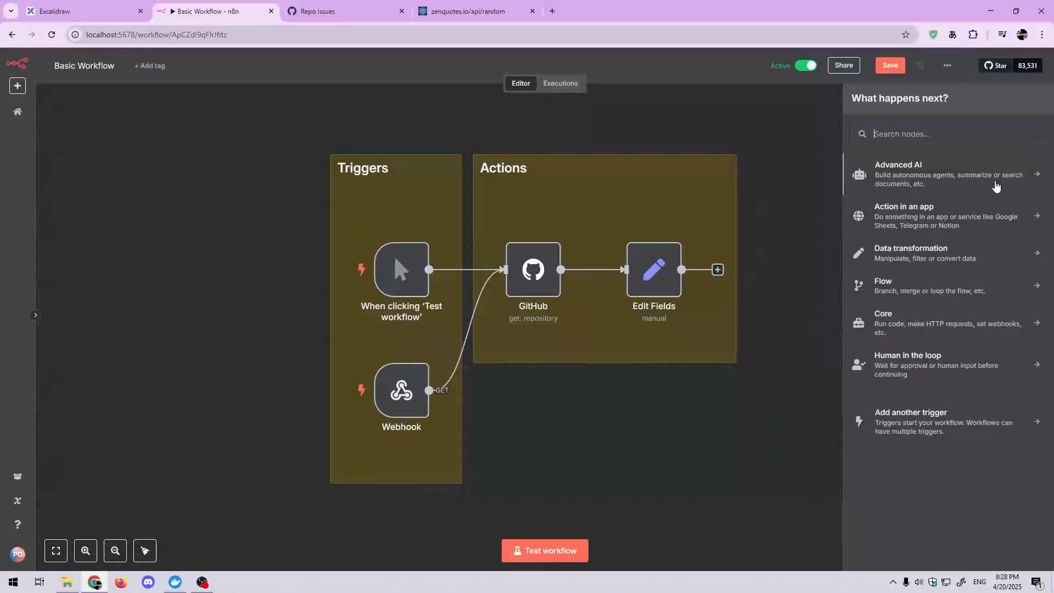
left_click(993, 188)
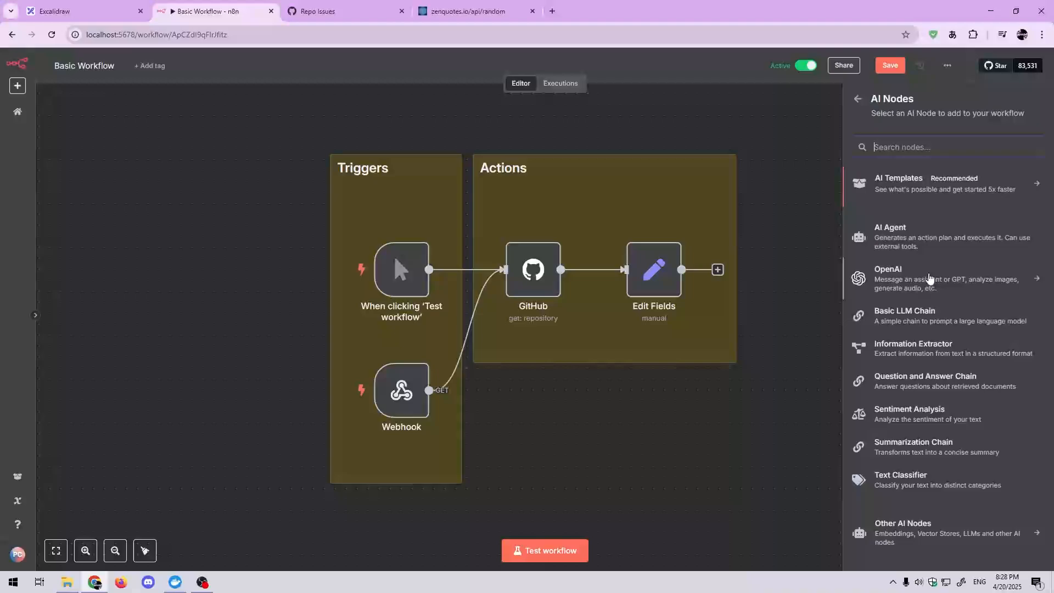
left_click(858, 98)
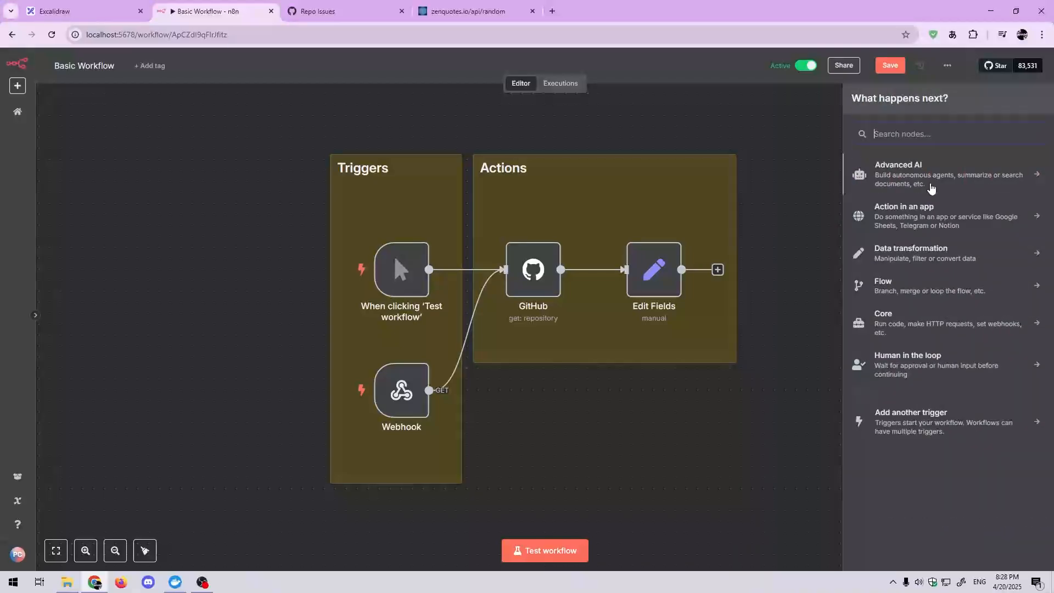
Step: Review the app integrations available under Action in an app, and return to the main node categories
left_click(936, 222)
scroll(912, 448, "down", 20)
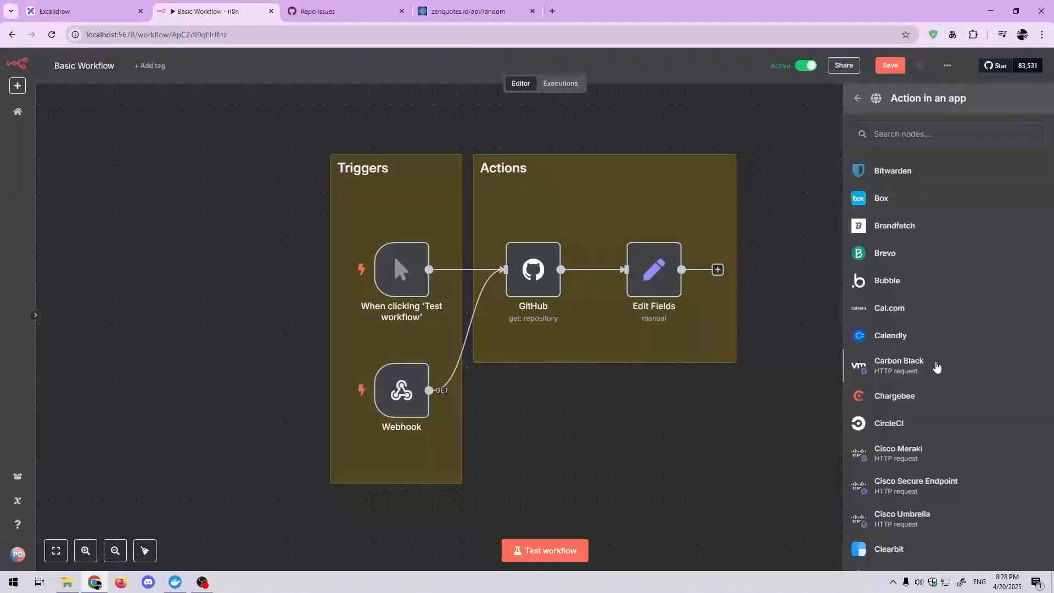
scroll(937, 363, "down", 20)
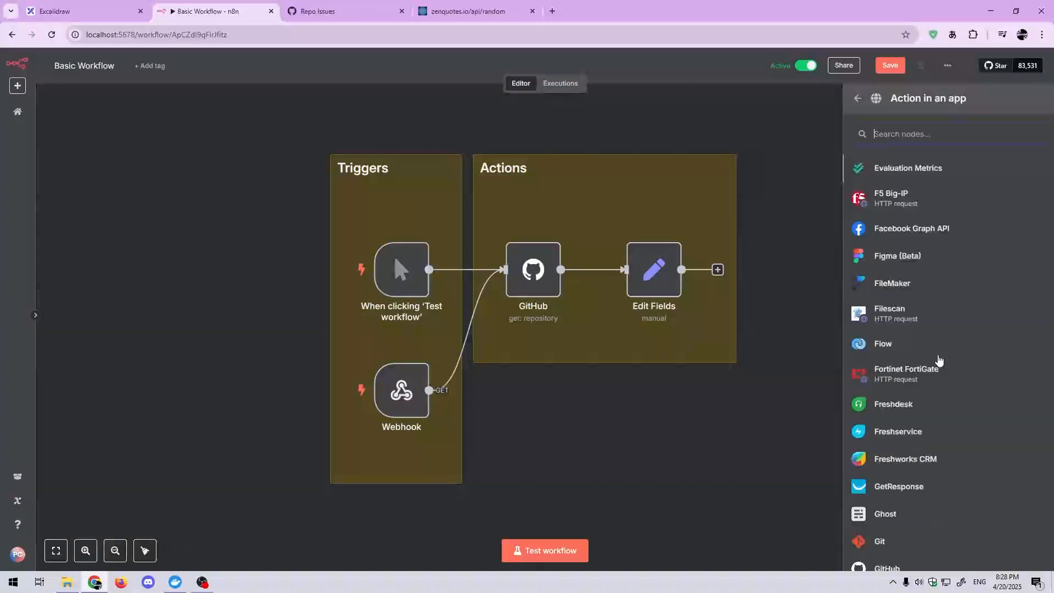
scroll(937, 351, "down", 20)
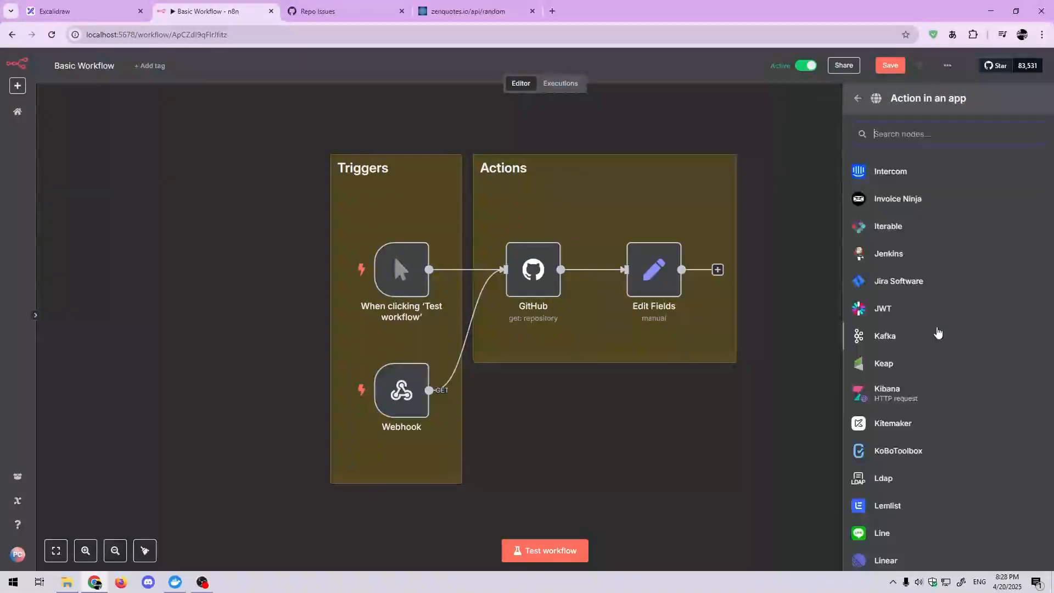
scroll(906, 266, "down", 15)
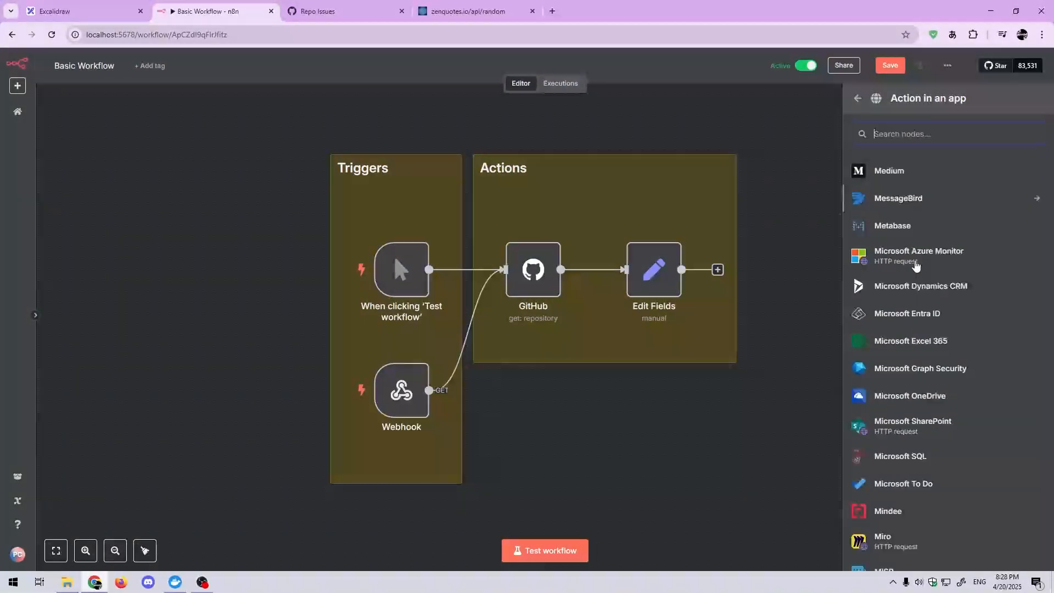
left_click(860, 99)
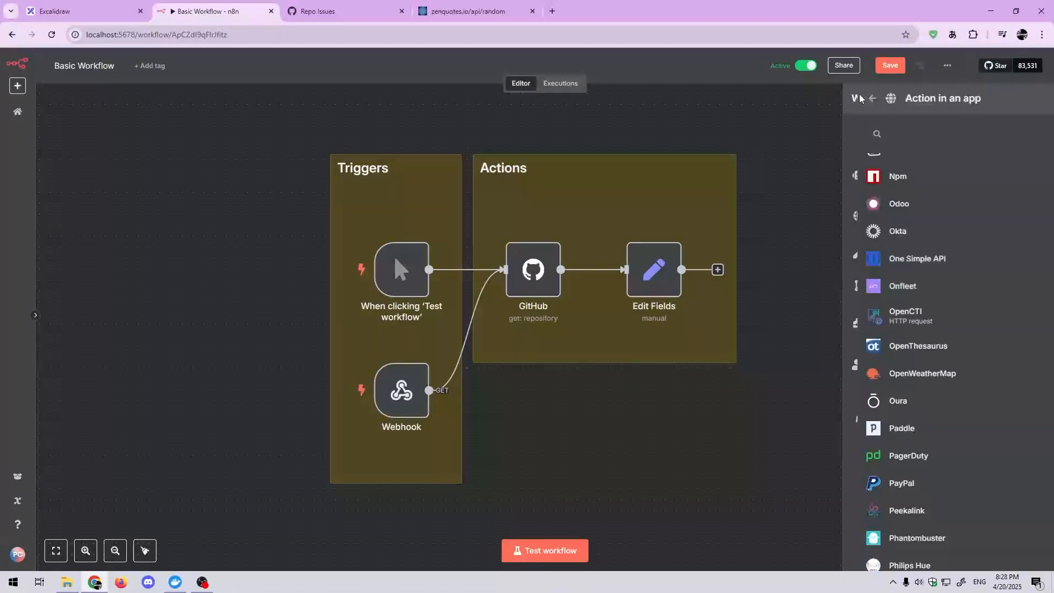
Step: Review the nodes available in the Data transformation and Flow categories, and return to the main node categories
left_click(881, 256)
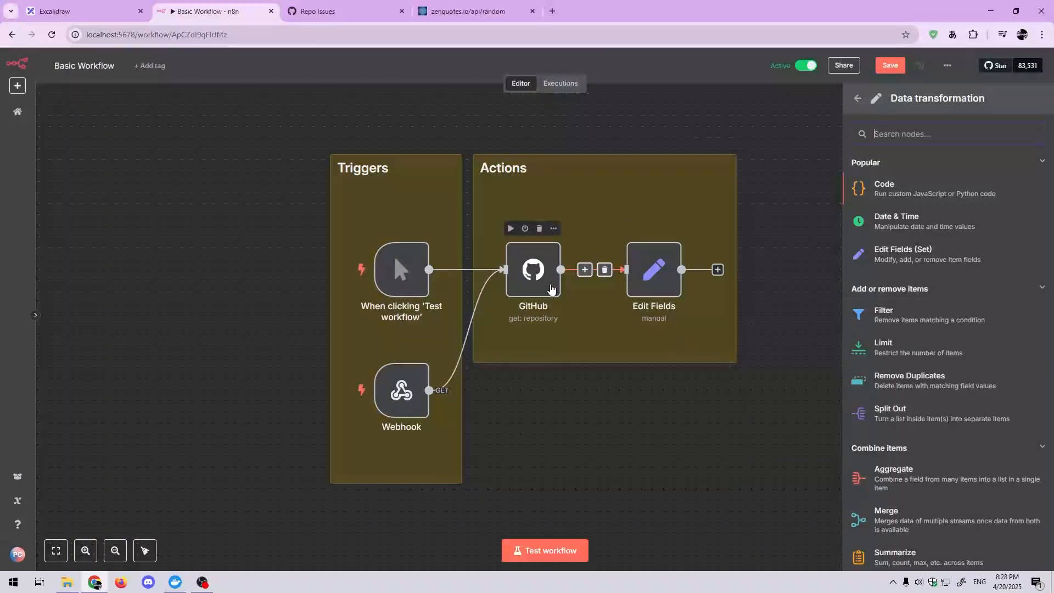
mouse_move(445, 265)
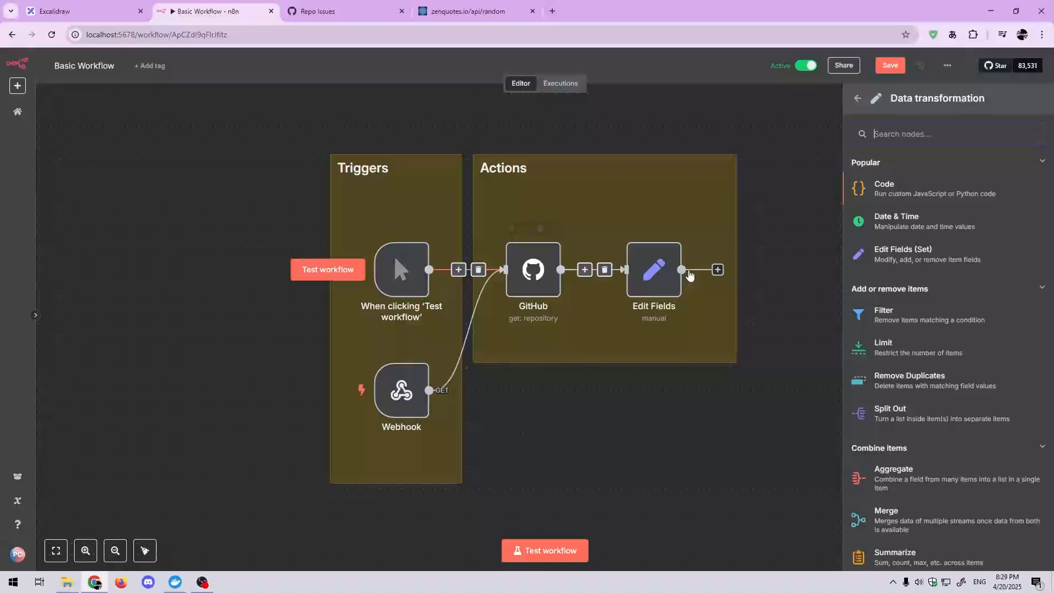
left_click(856, 99)
left_click(901, 284)
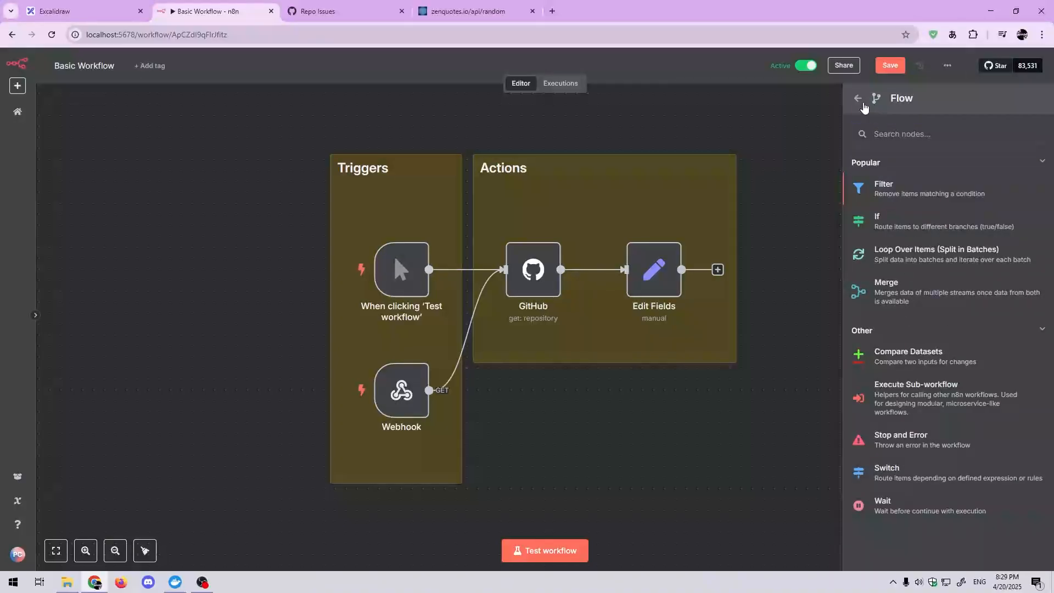
left_click(859, 99)
Step: Review the popular and other nodes in the Core category, and return to the main node categories
left_click(945, 329)
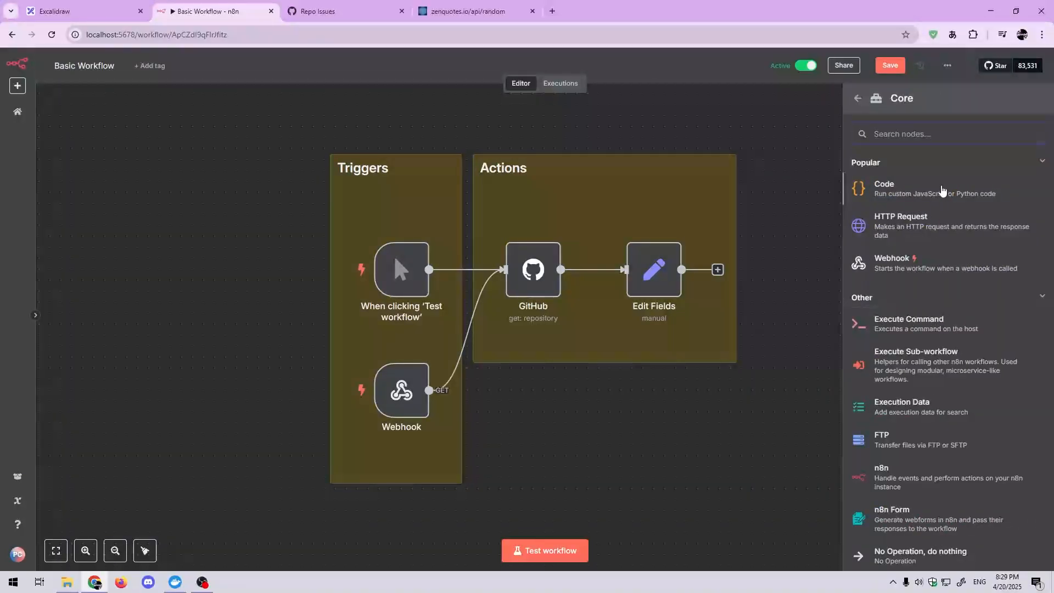
scroll(895, 337, "down", 2)
scroll(952, 355, "up", 2)
left_click(857, 99)
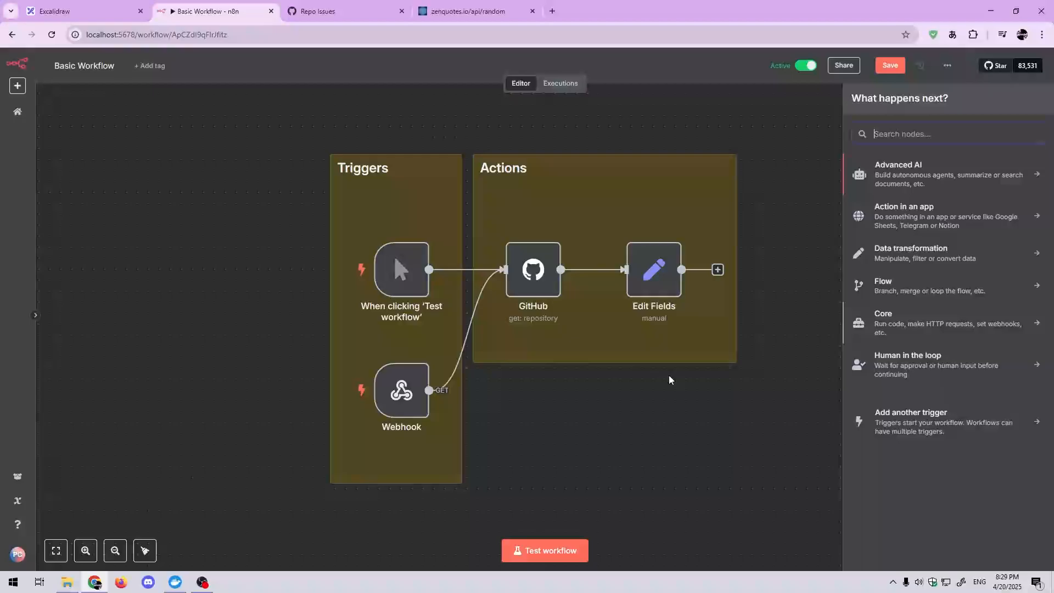
Step: Review the services offered for Human in the loop approval, and close the node picker
mouse_move(202, 581)
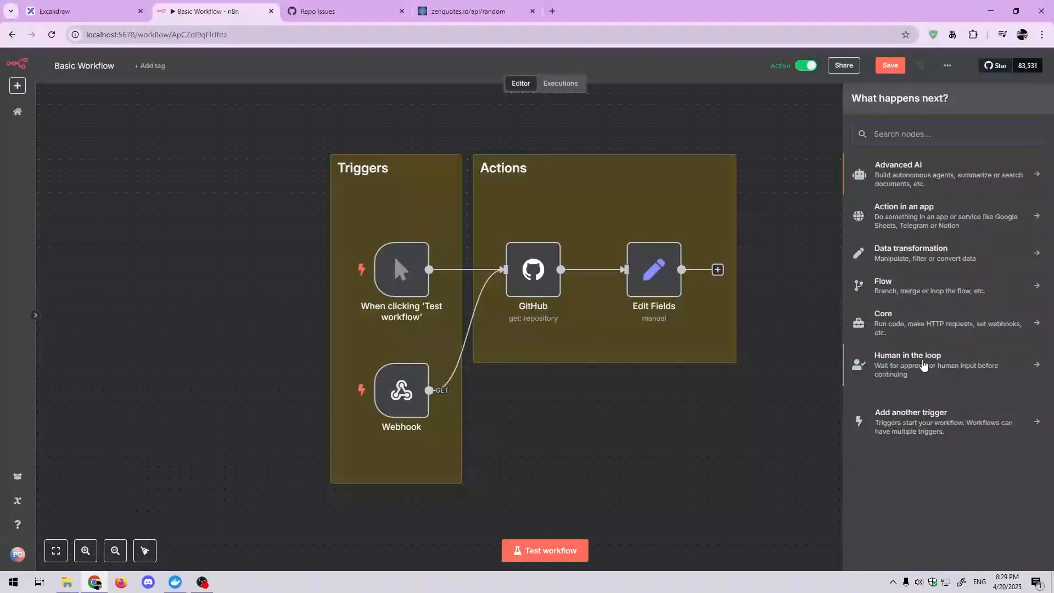
left_click(926, 370)
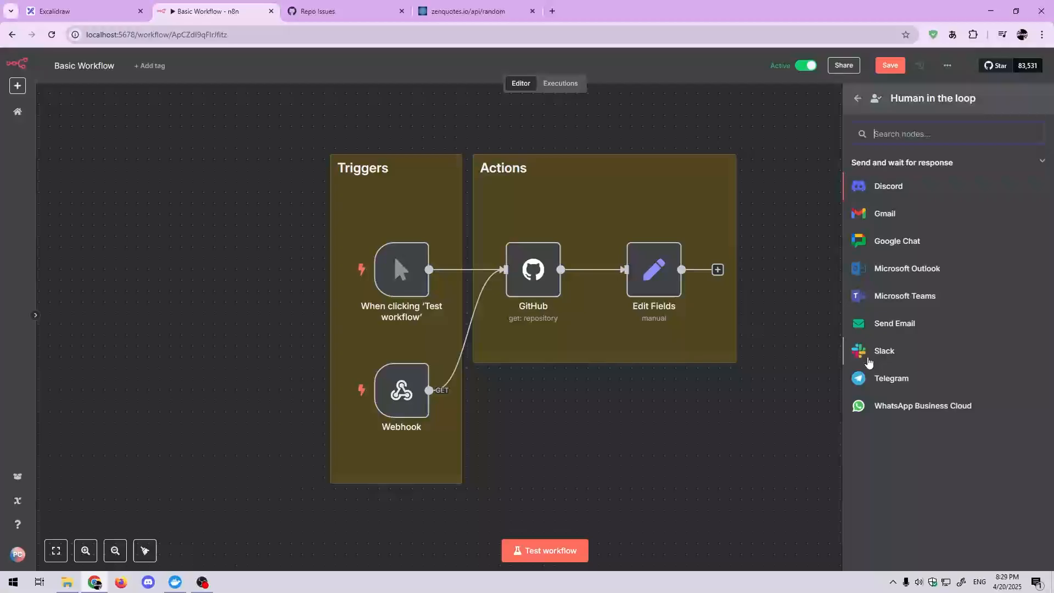
left_click(858, 98)
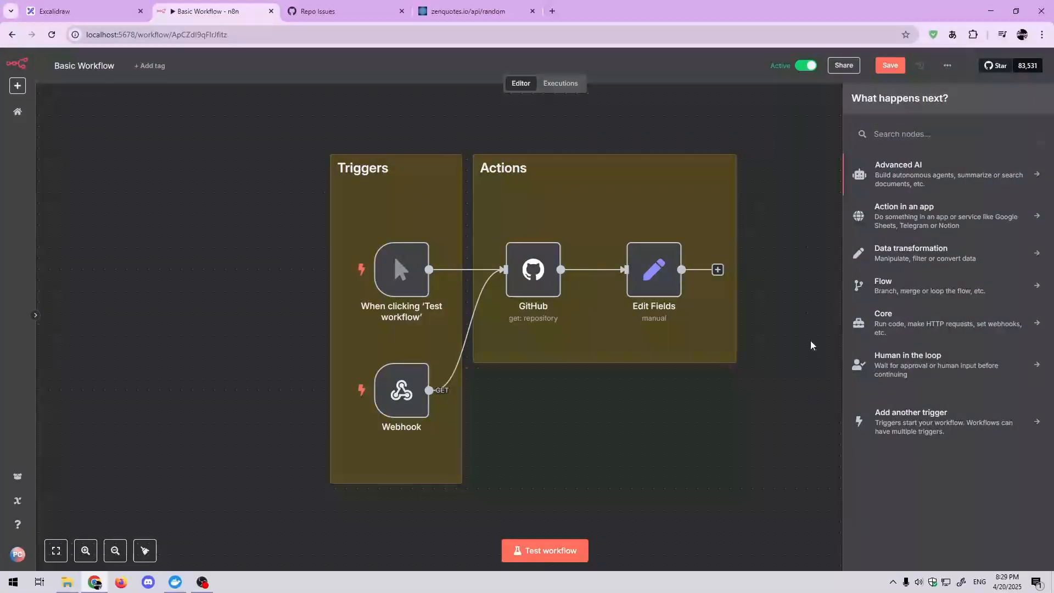
left_click_drag(812, 346, 792, 354)
left_click(721, 503)
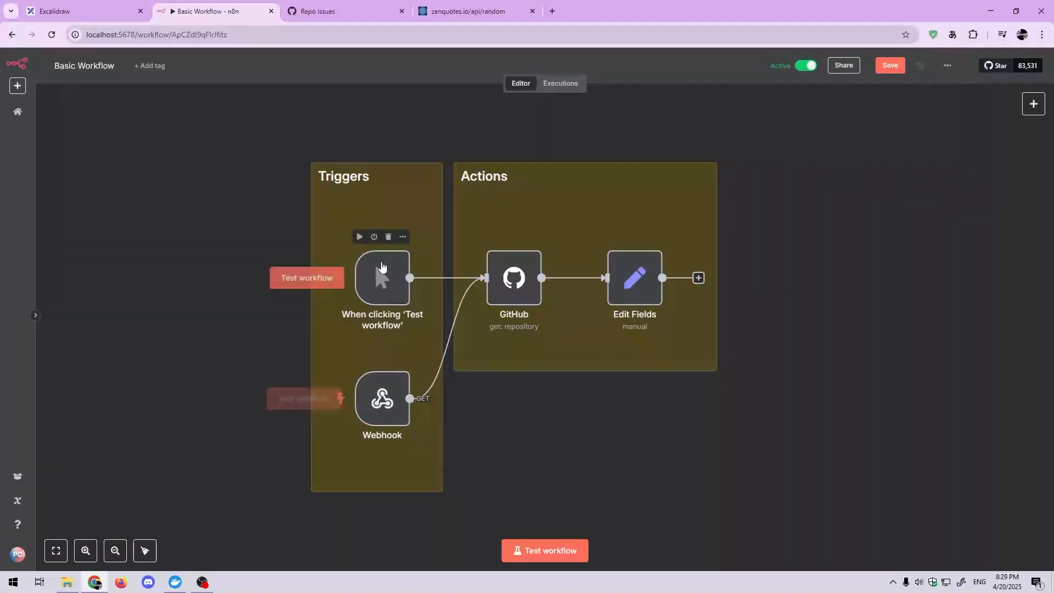
Step: Examine the parameters and settings of the 'When clicking Test workflow' trigger, and return to the canvas
double_click(383, 269)
left_click(110, 118)
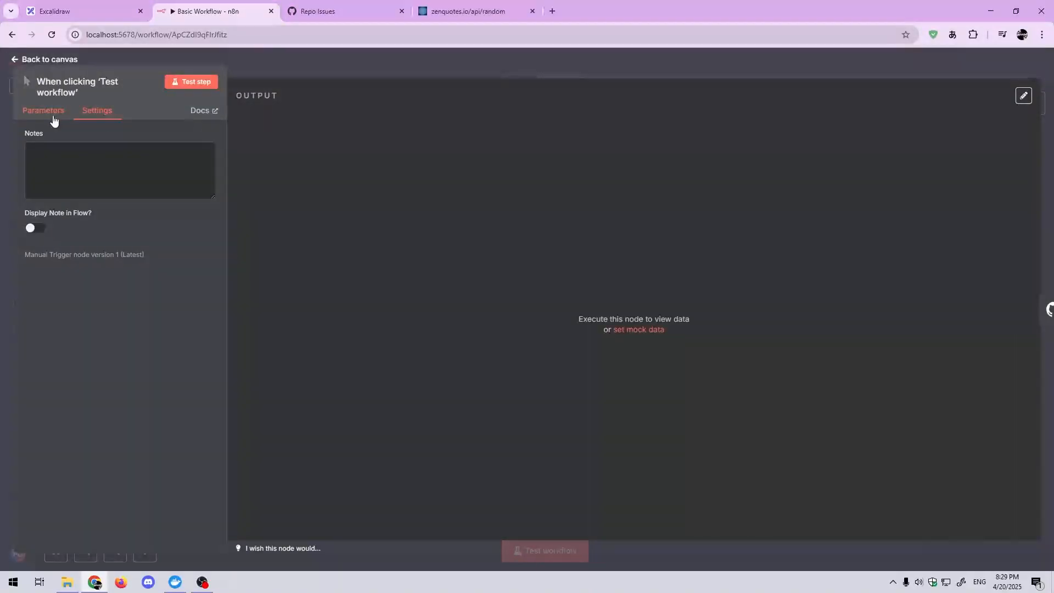
left_click(53, 117)
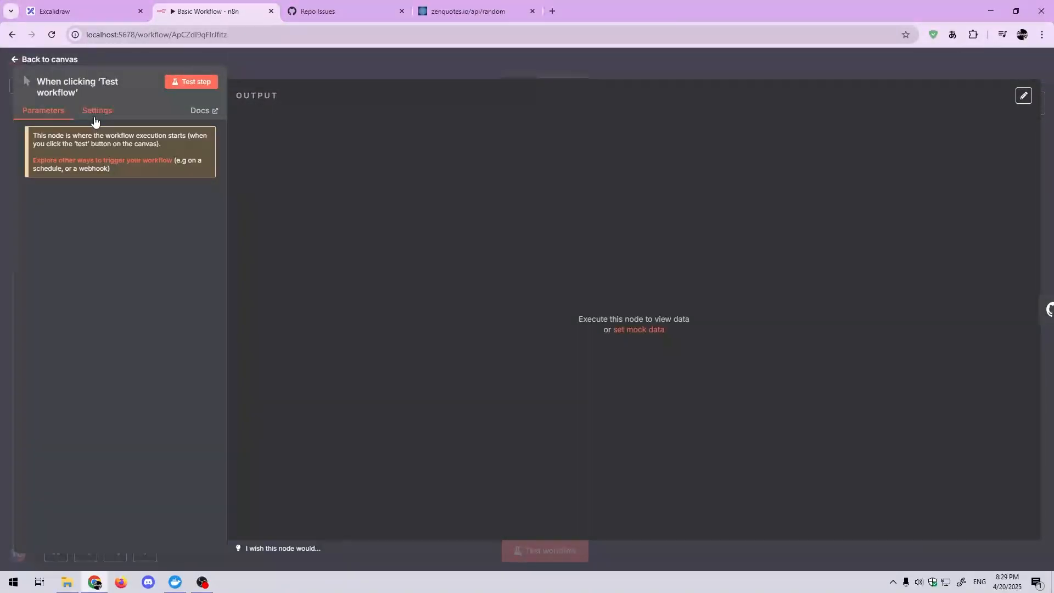
left_click(94, 119)
left_click(59, 115)
left_click(267, 68)
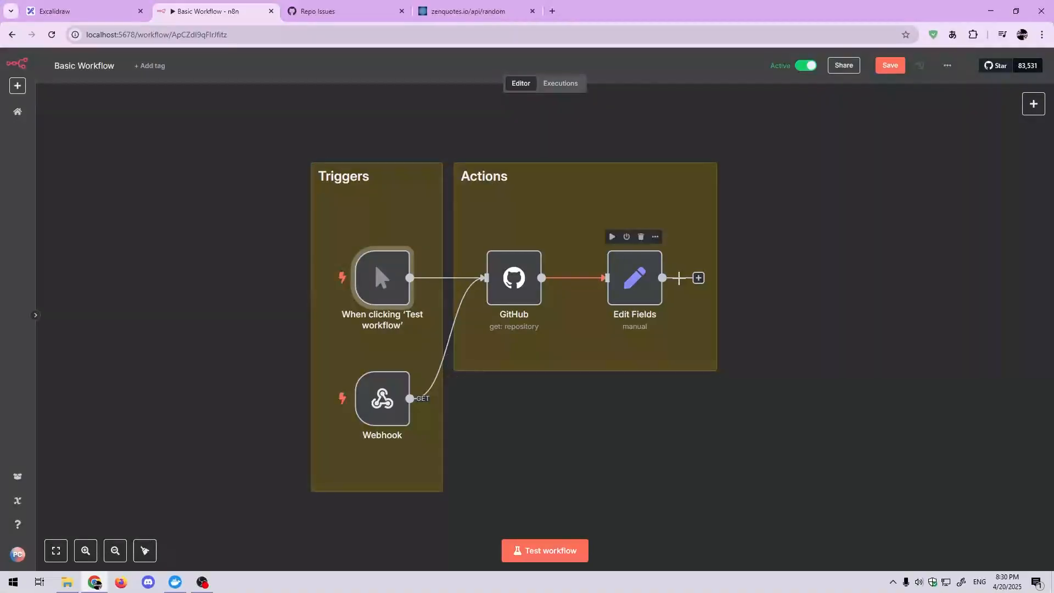
Step: Examine the Webhook node's parameters, including its Response Data choices, and return to the canvas without changing them
scroll(769, 319, "down", 1)
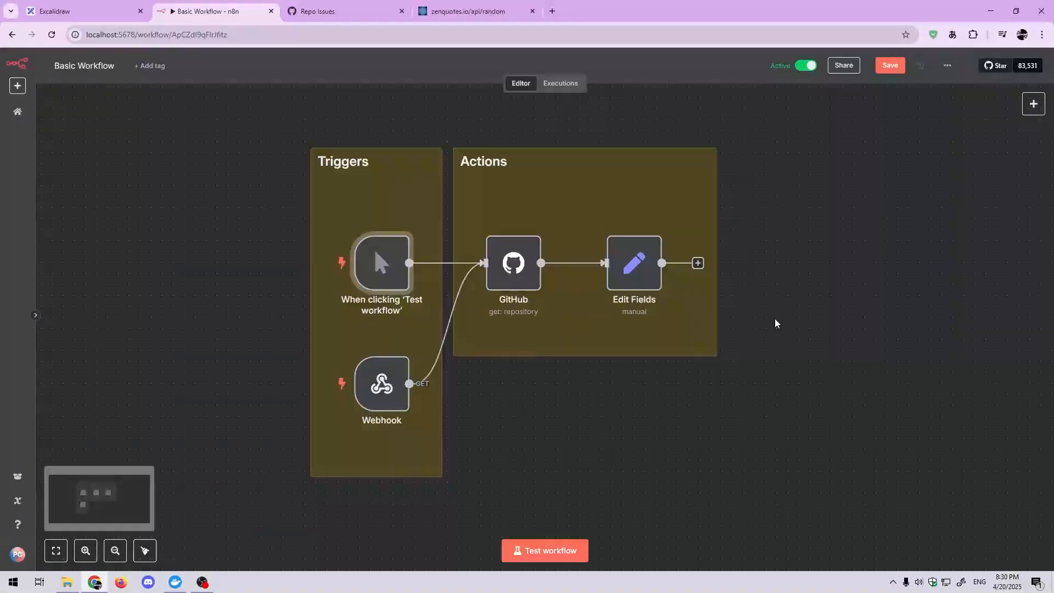
double_click(385, 406)
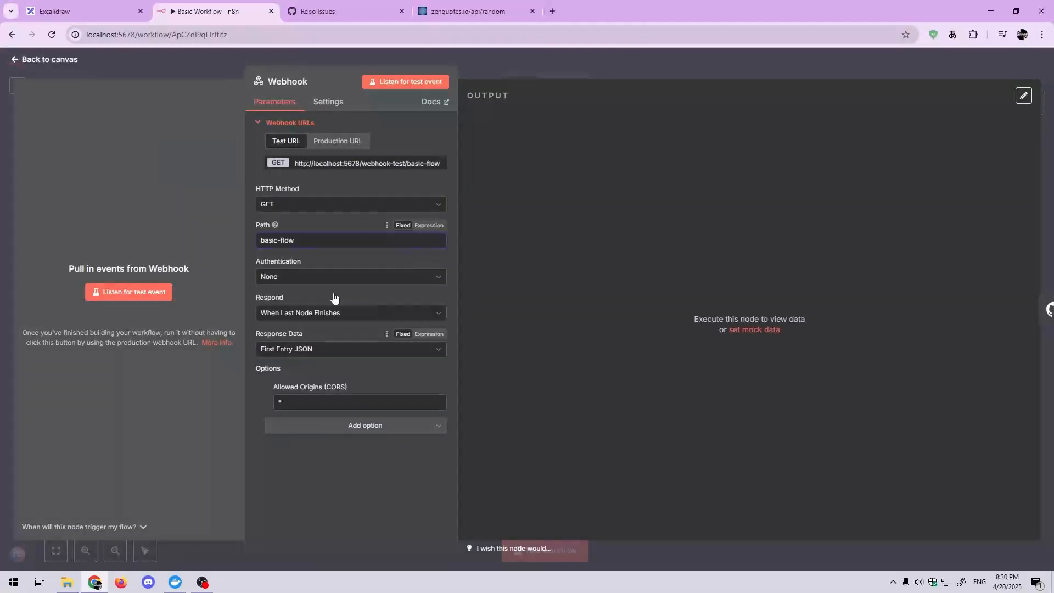
left_click(334, 351)
left_click(333, 350)
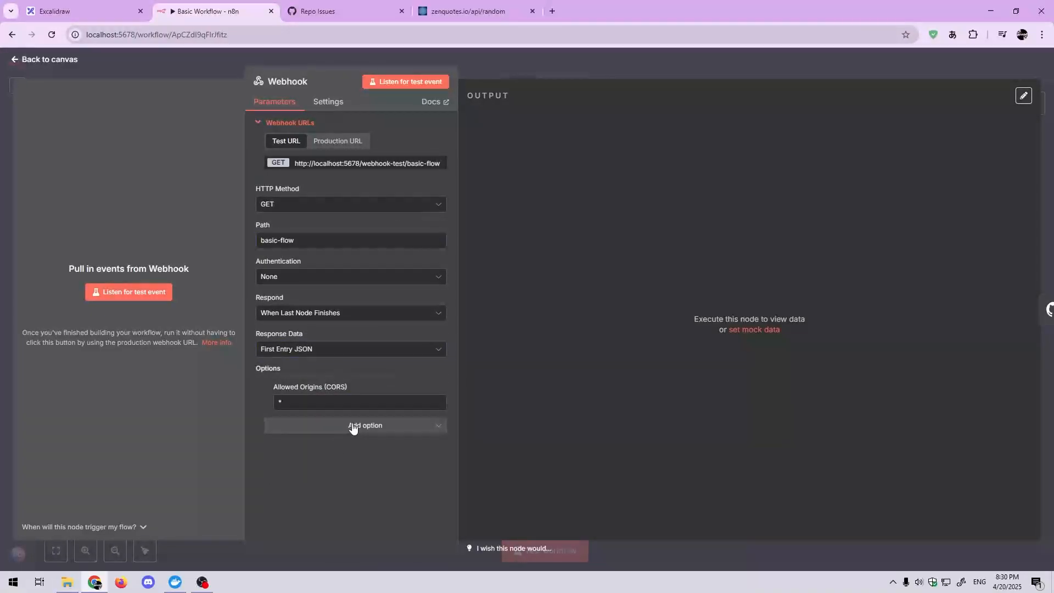
left_click(190, 75)
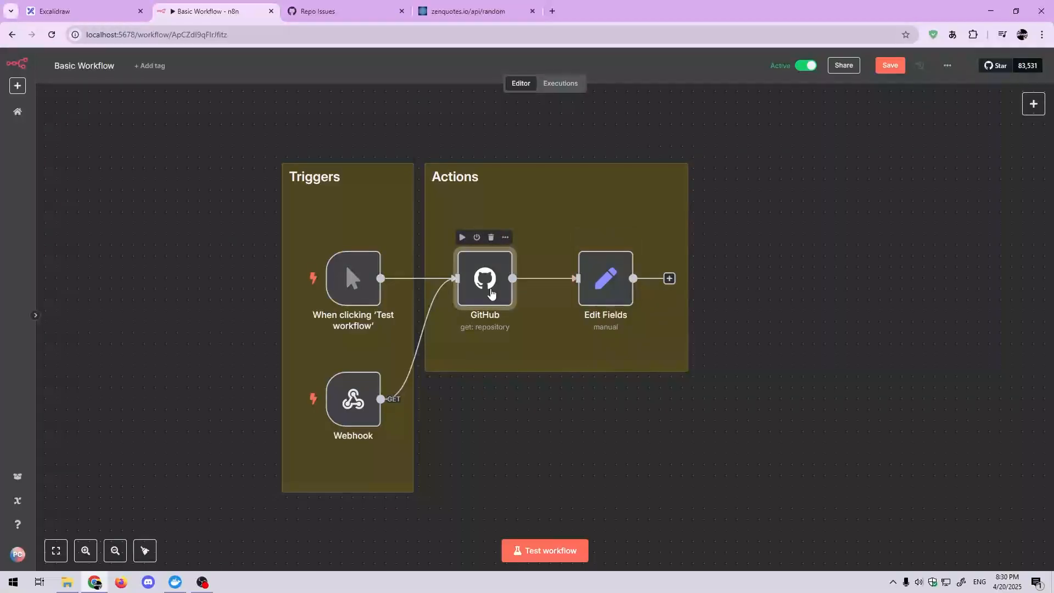
Step: Open the GitHub node and review its available Resource options, keeping Repository selected
double_click(492, 288)
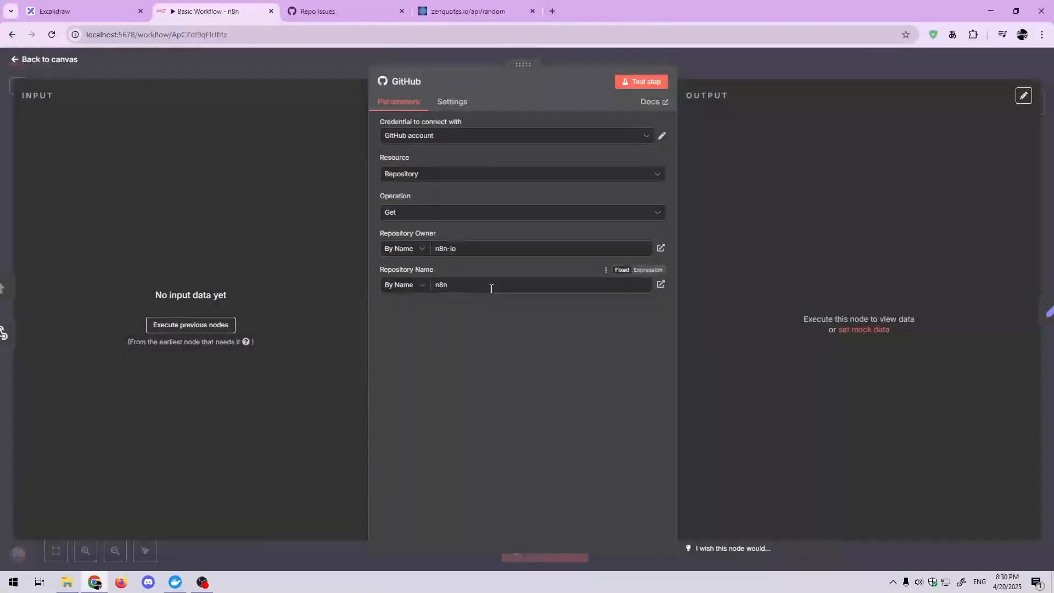
left_click(311, 75)
double_click(469, 264)
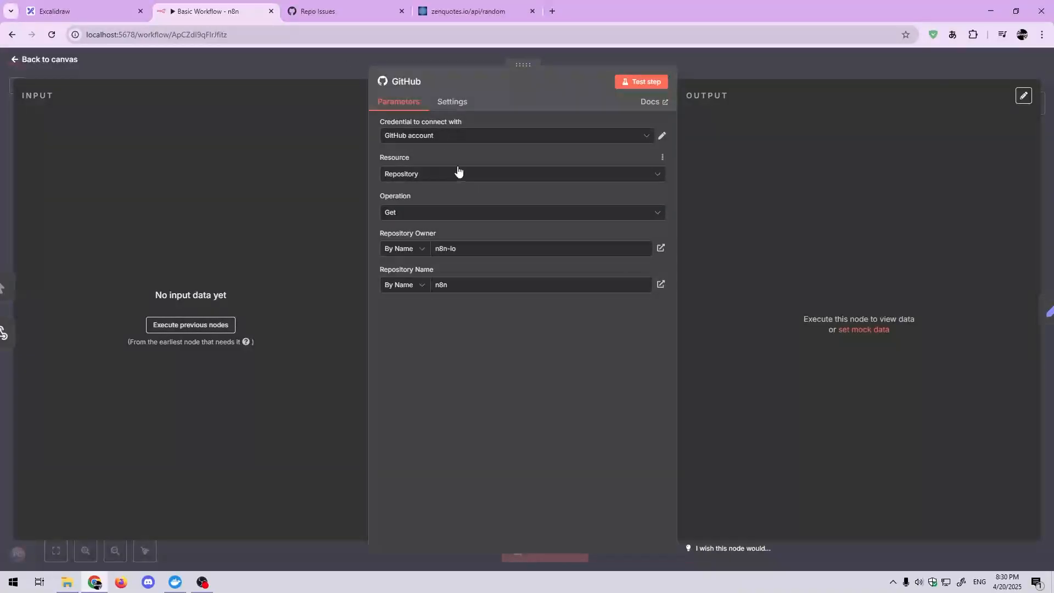
left_click(395, 173)
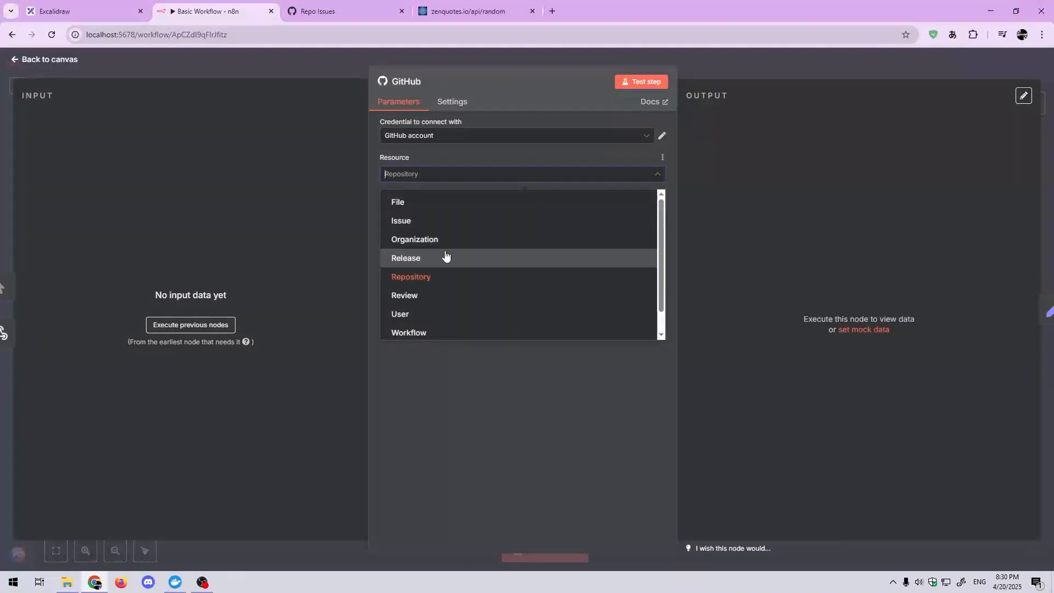
scroll(442, 283, "down", 1)
scroll(440, 200, "up", 1)
scroll(464, 323, "down", 1)
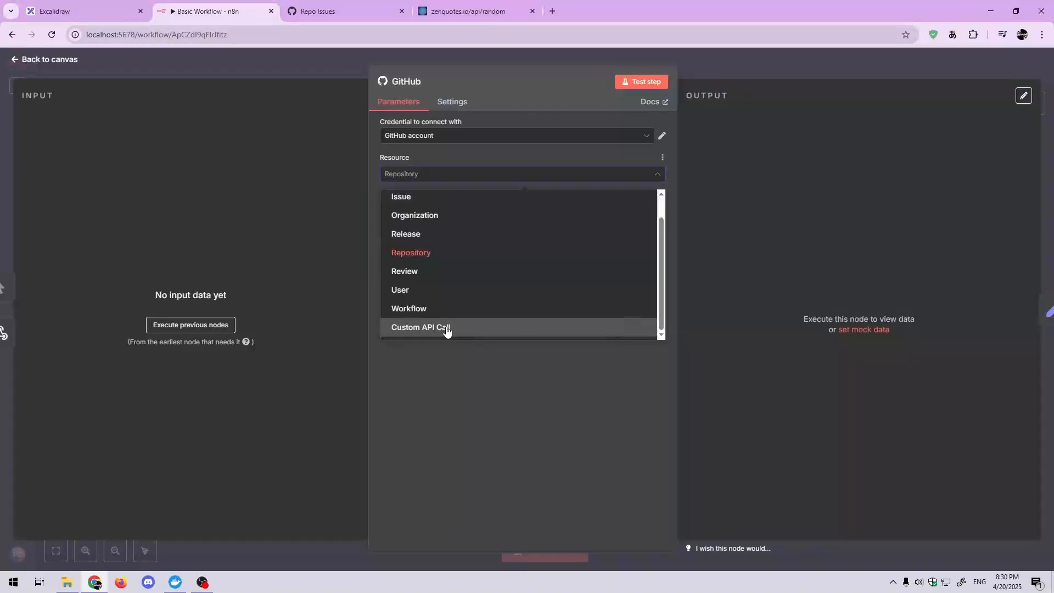
left_click(435, 391)
Step: Review the GitHub node's repository operations, keep Get selected, and return to the canvas
left_click(449, 216)
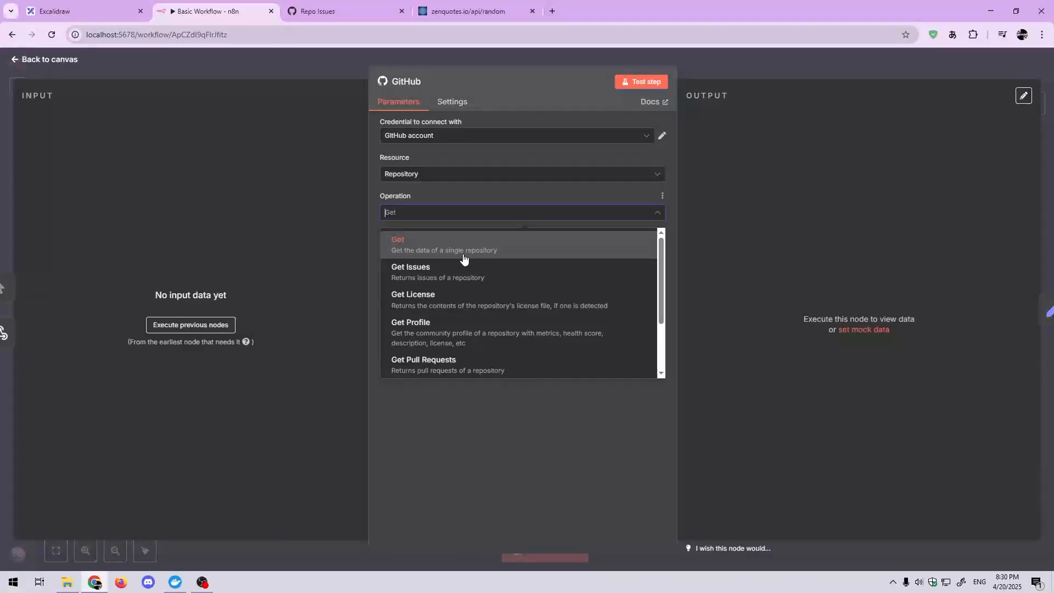
left_click(490, 253)
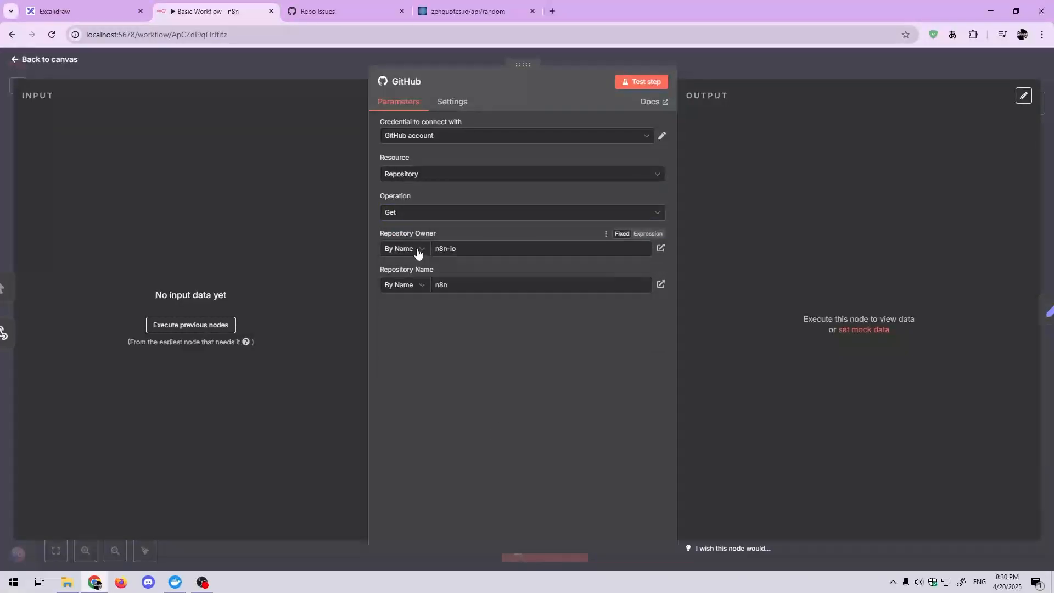
left_click(711, 69)
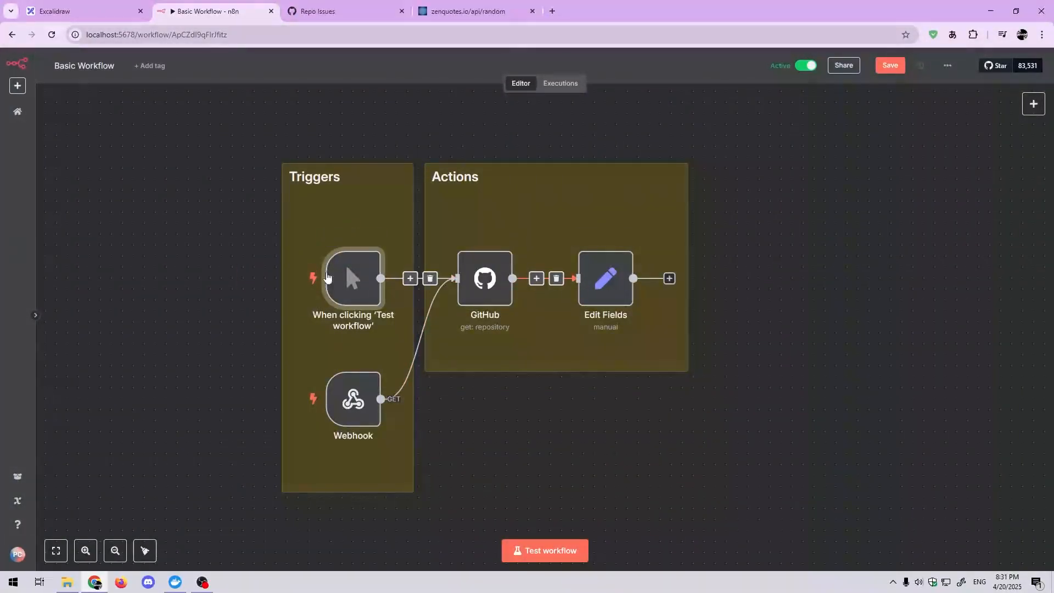
Step: Run the workflow from its manual trigger and examine the JSON output of the GitHub node
left_click(300, 281)
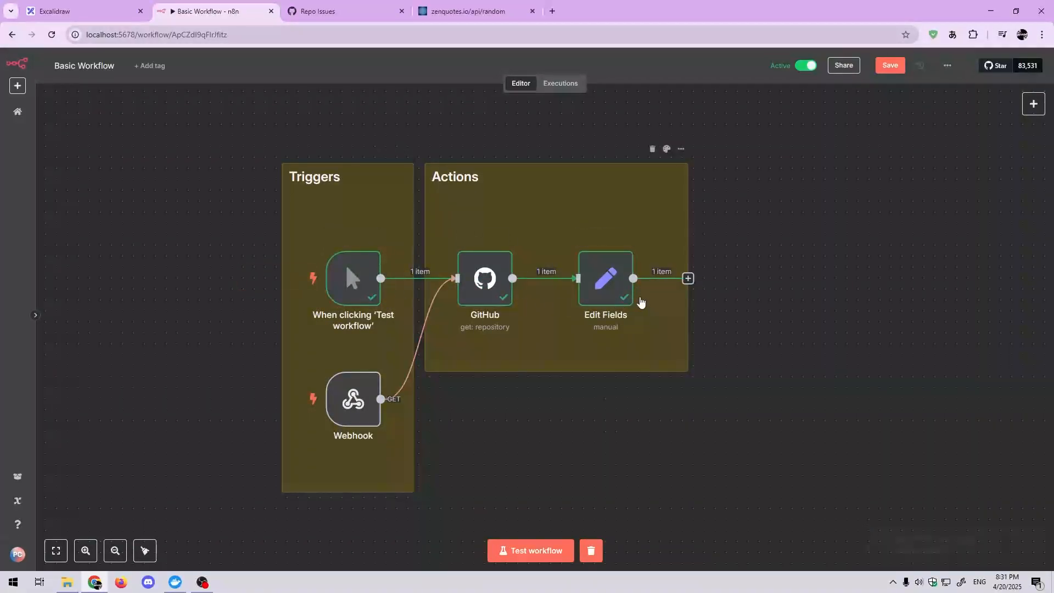
double_click(485, 302)
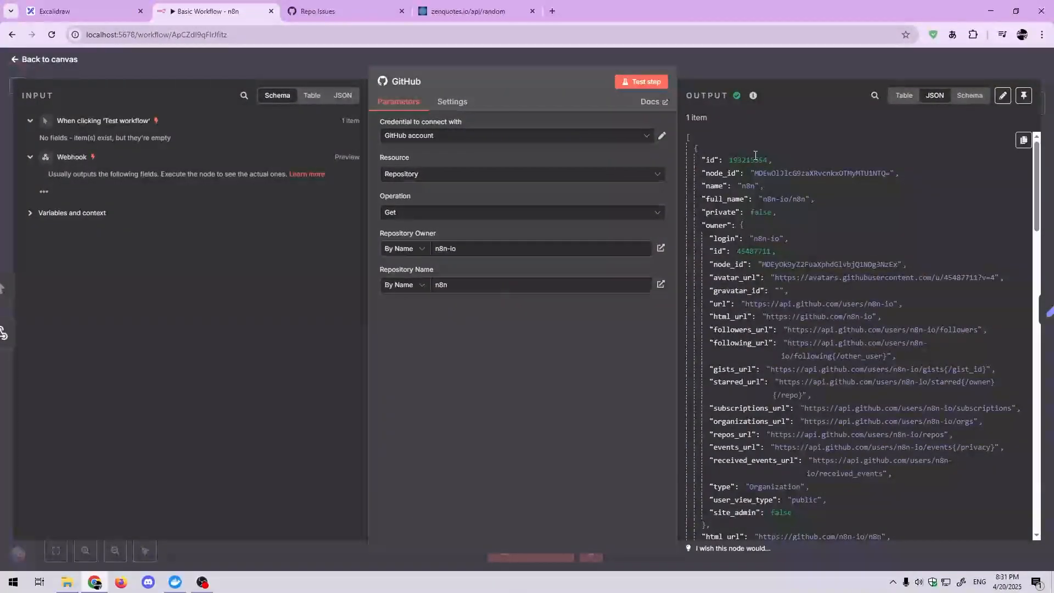
scroll(749, 199, "down", 5)
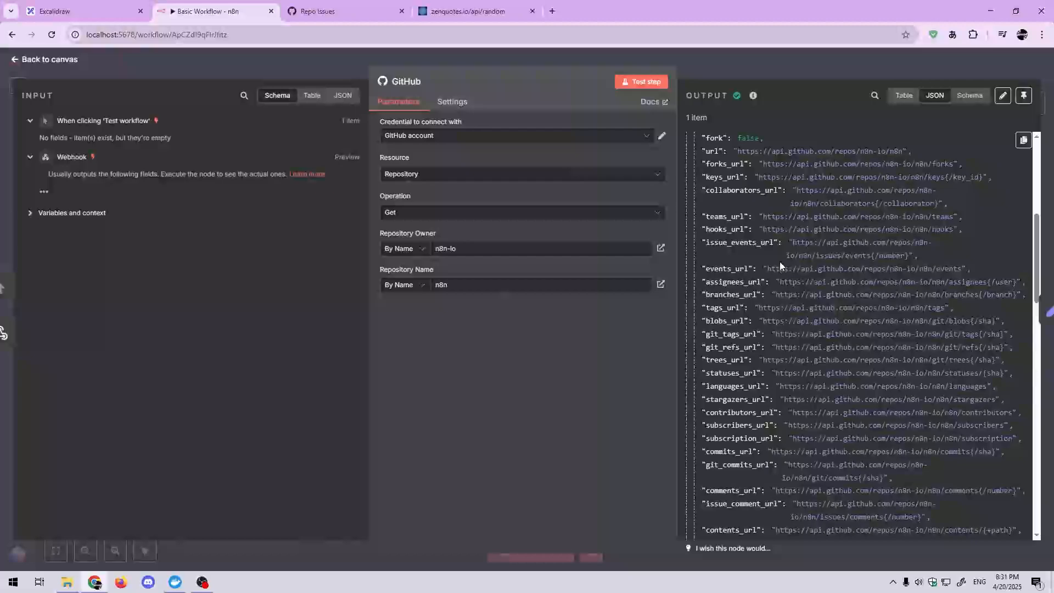
scroll(779, 261, "up", 5)
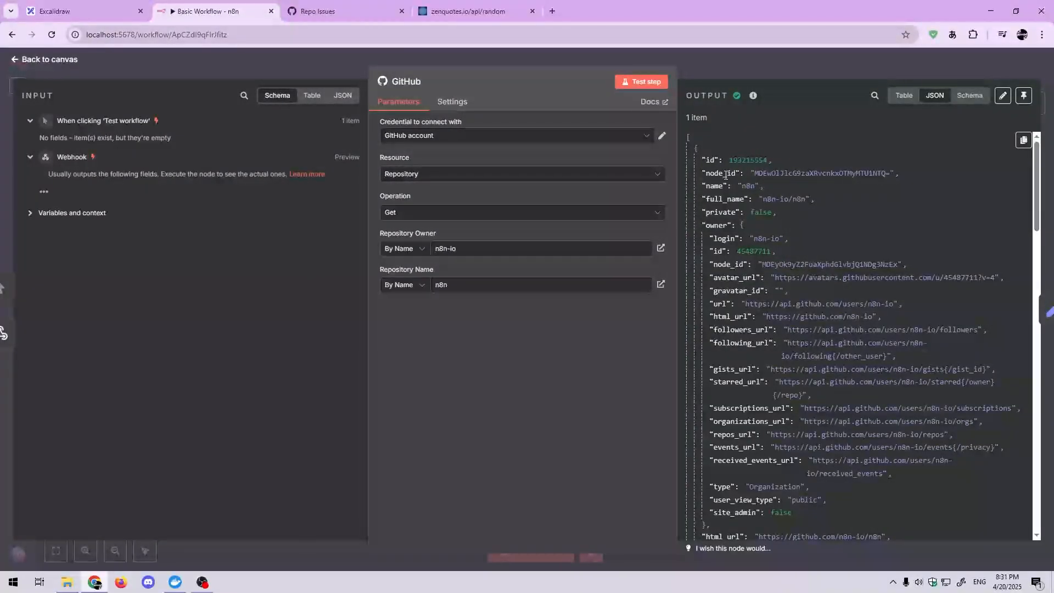
scroll(719, 265, "down", 3)
scroll(718, 265, "down", 15)
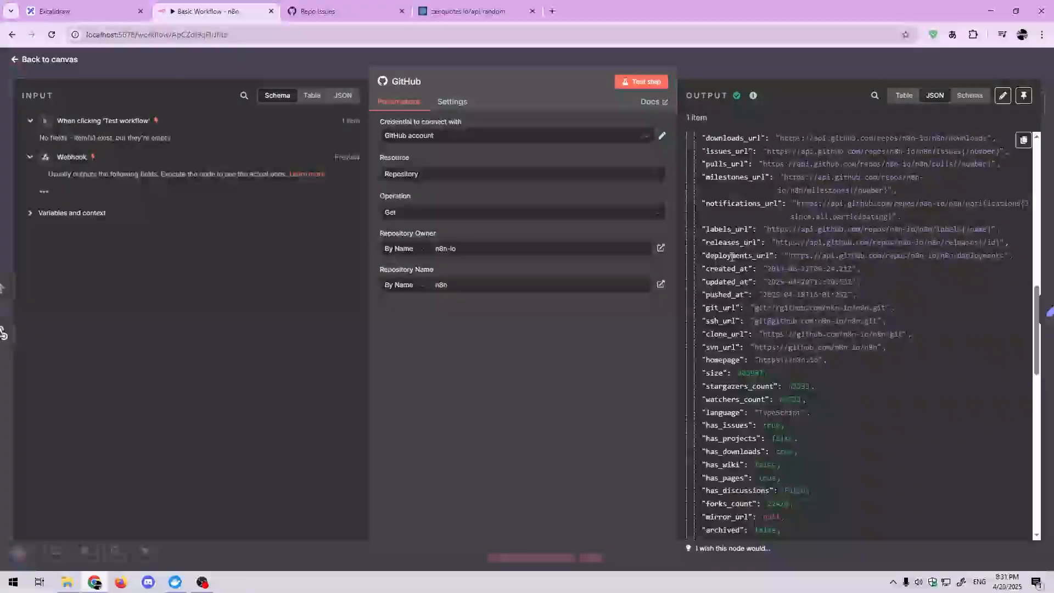
scroll(732, 257, "up", 18)
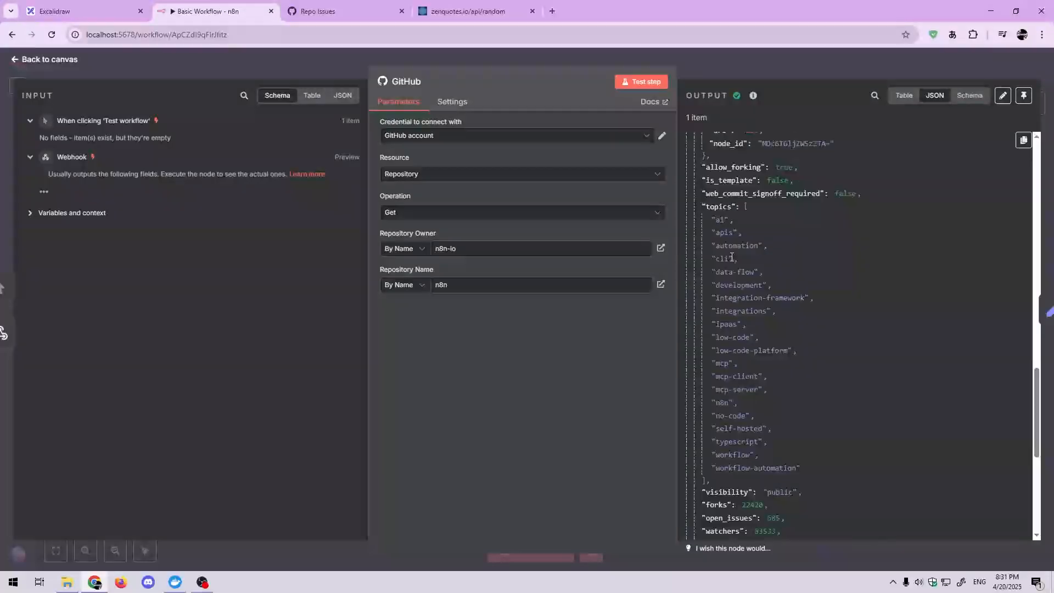
Step: Close the GitHub node and clear the workflow's execution data from the canvas
left_click(751, 63)
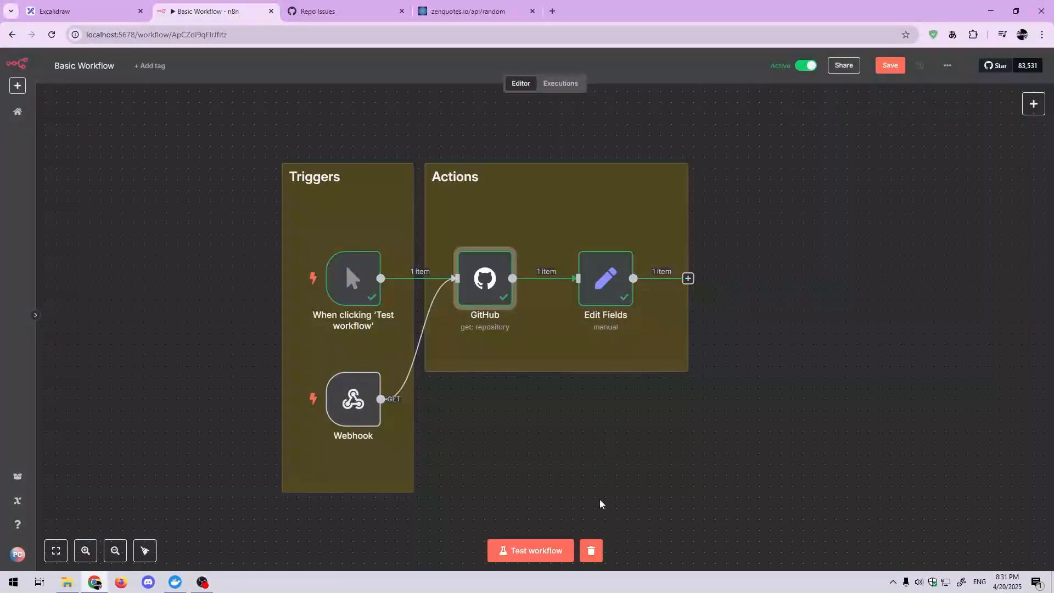
left_click(601, 554)
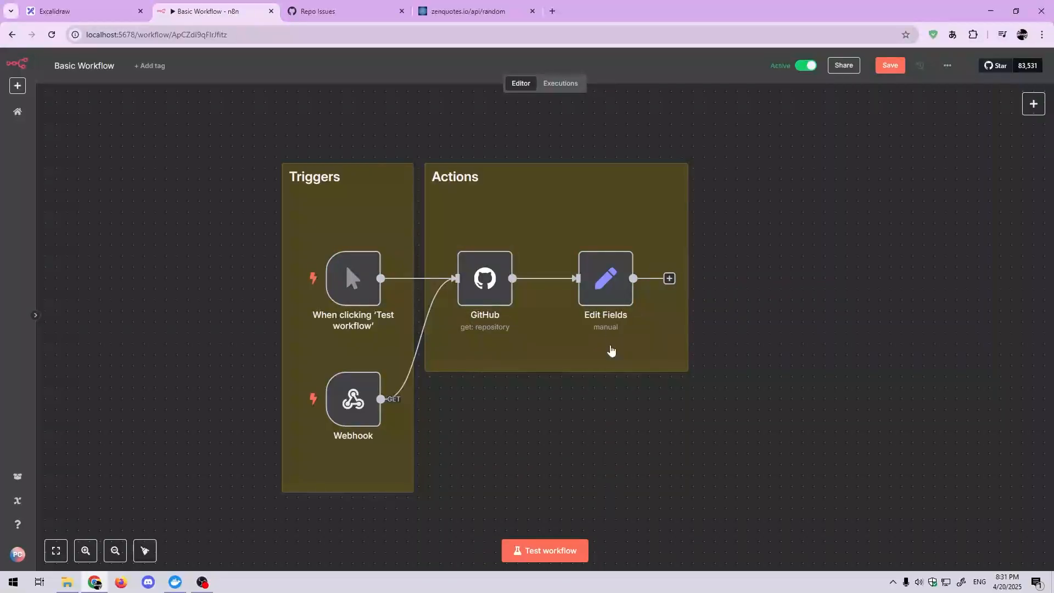
Step: Look over the Edit Fields node, find Edit Fields (Set) among the Data transformation nodes, and close the node picker
double_click(606, 280)
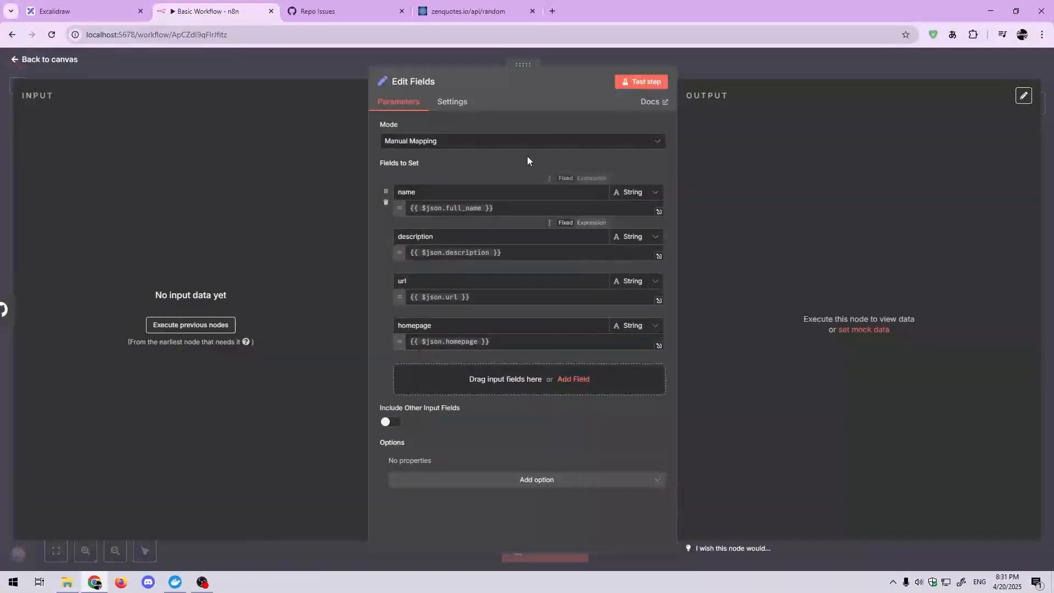
left_click(377, 65)
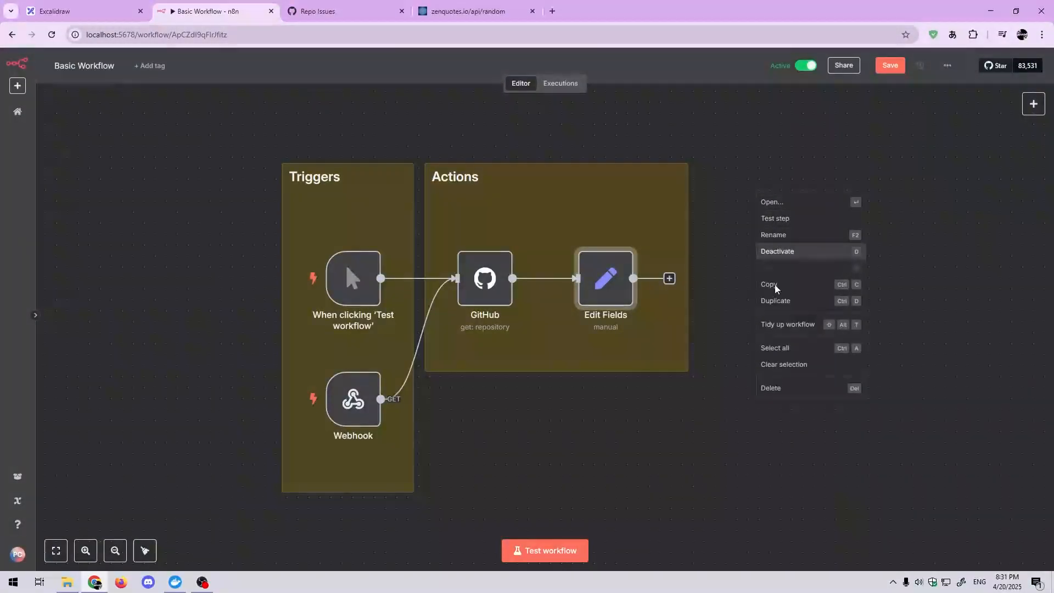
left_click(982, 173)
left_click(1034, 103)
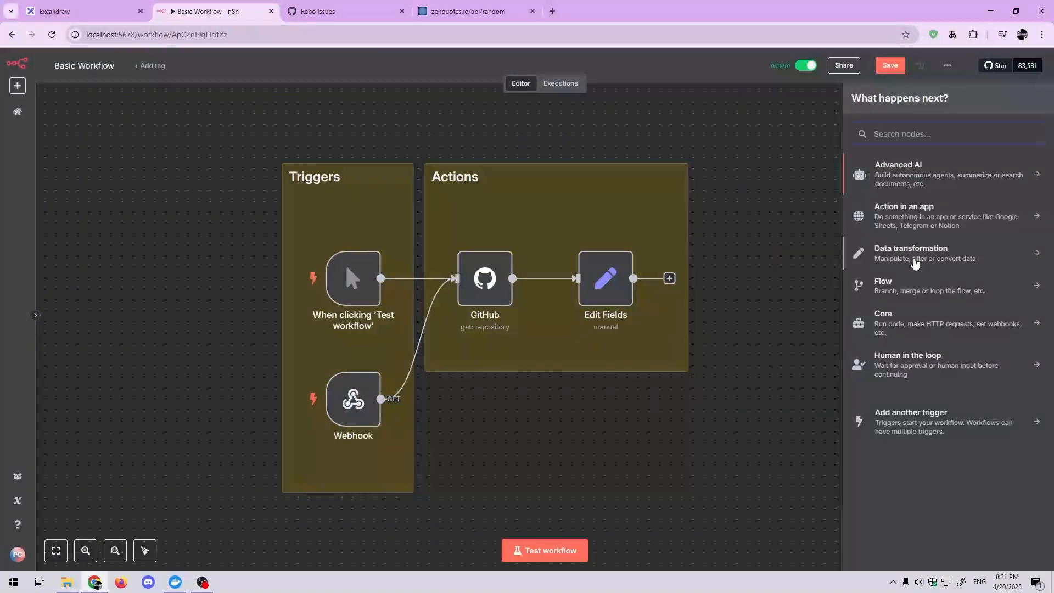
left_click(915, 264)
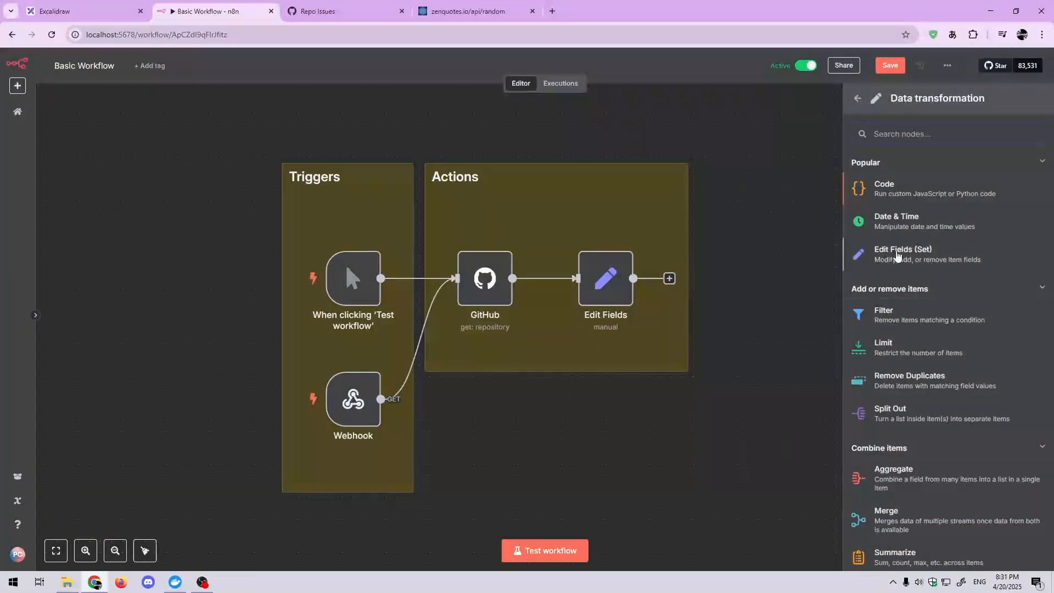
left_click(763, 268)
Step: Run the workflow from its manual trigger and compare the Edit Fields node's GitHub input schema with its JSON output
double_click(606, 279)
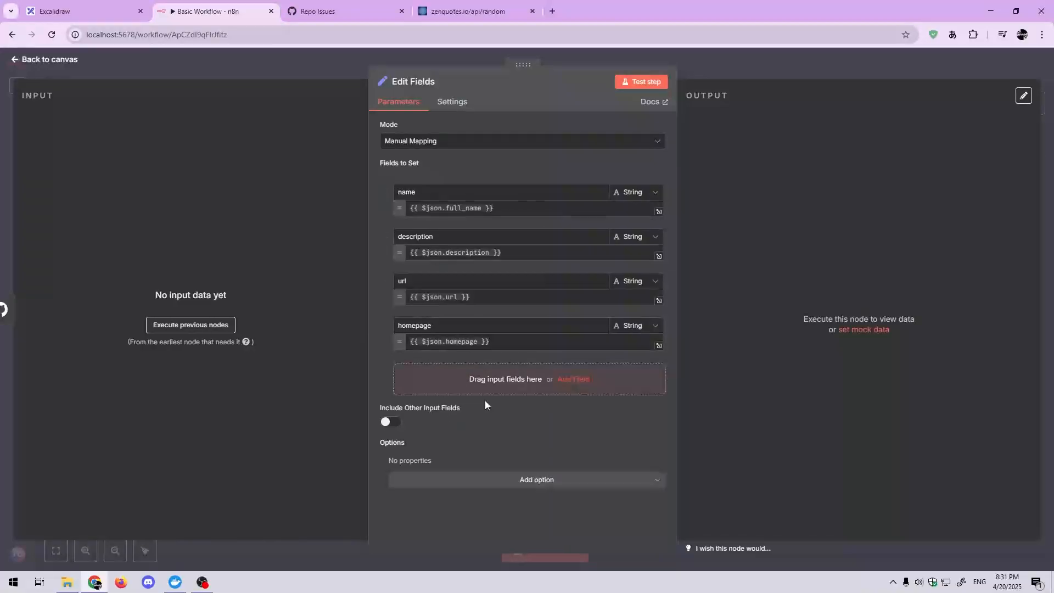
left_click(329, 72)
left_click(277, 278)
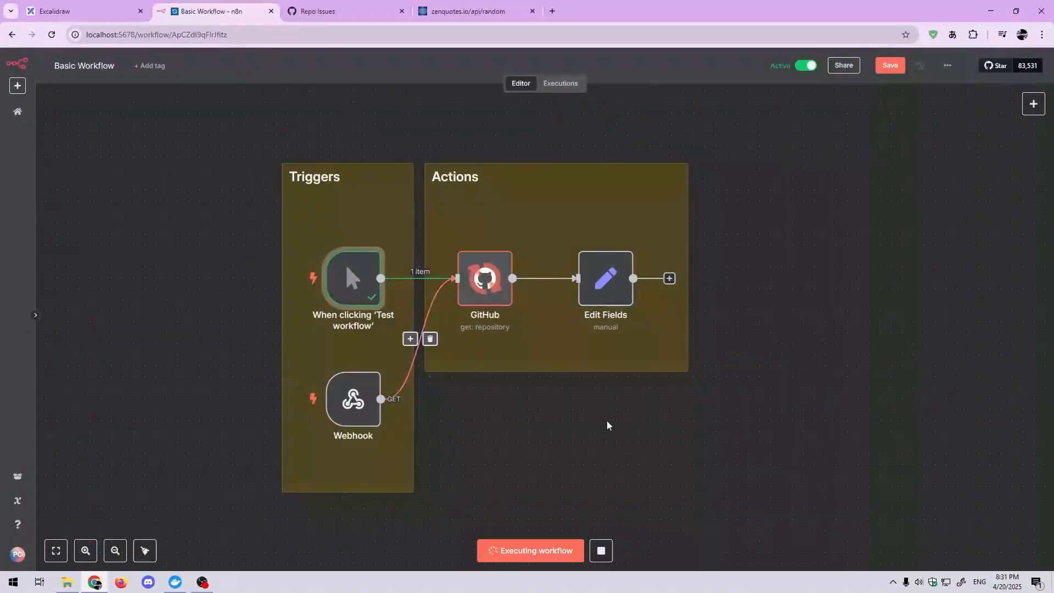
double_click(613, 284)
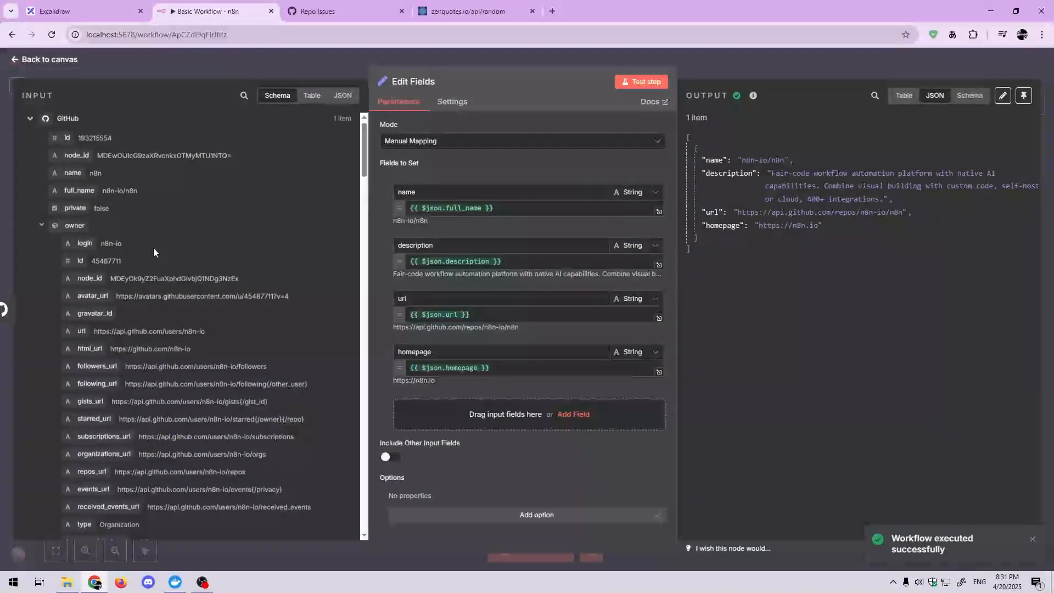
scroll(153, 248, "down", 6)
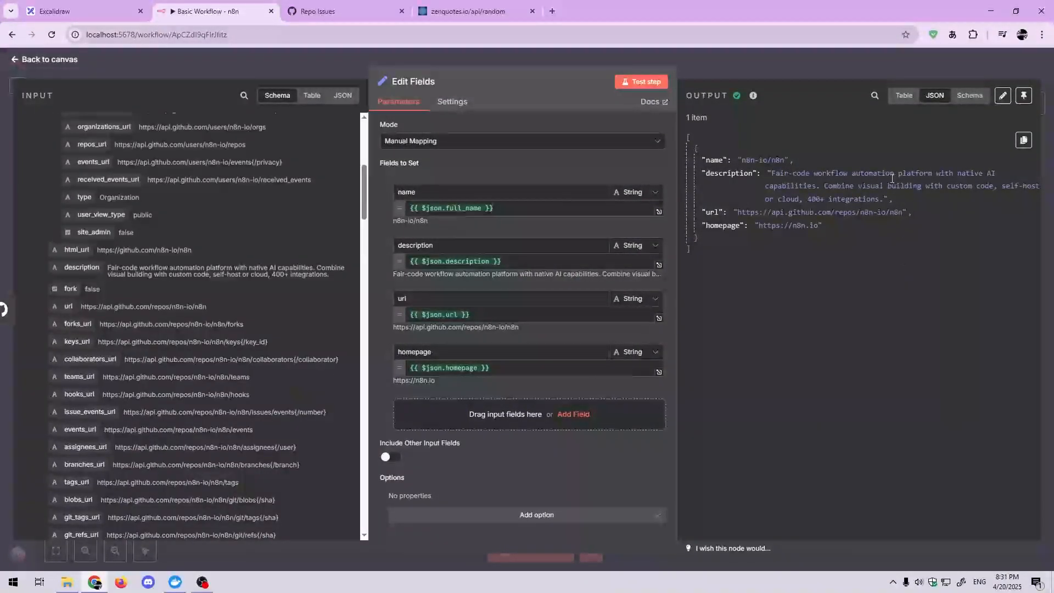
scroll(247, 307, "up", 6)
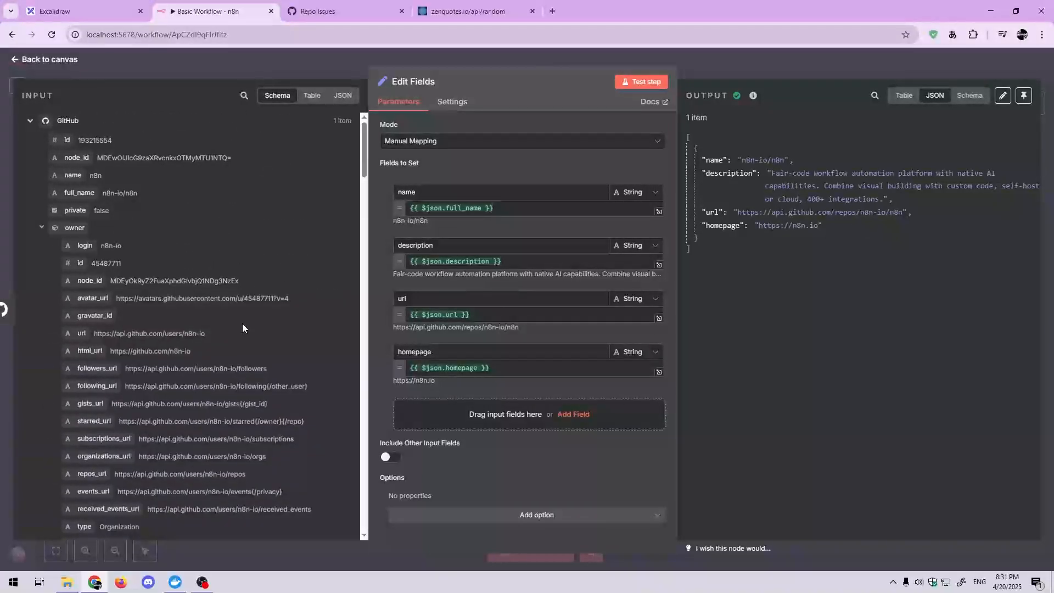
Step: Replace the url field's expression in Edit Fields with the repository's top-level html_url from the GitHub input: {{ $json.html_url }}
scroll(239, 281, "down", 2)
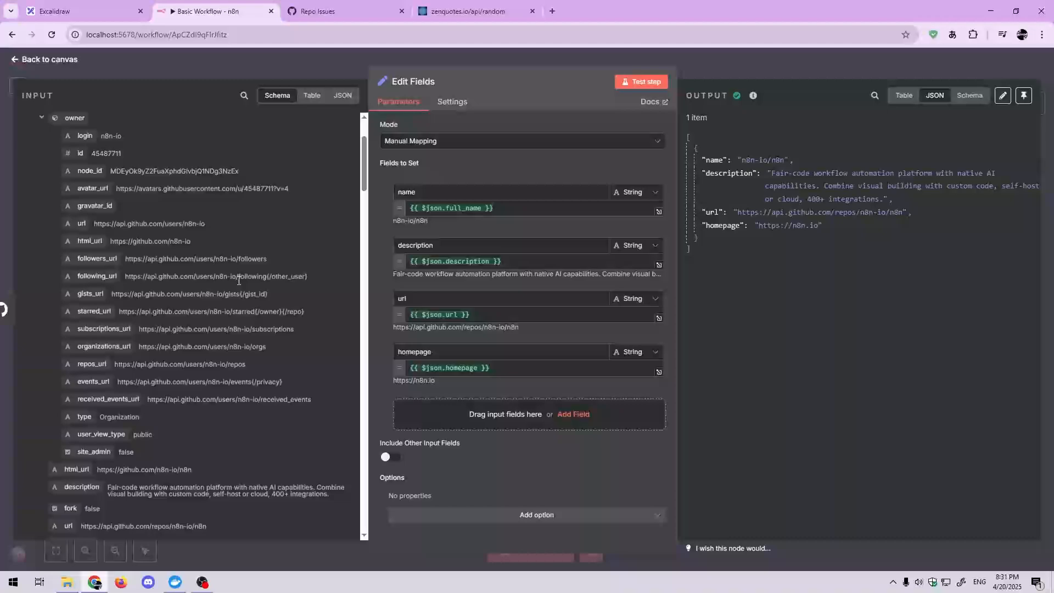
scroll(214, 330, "down", 2)
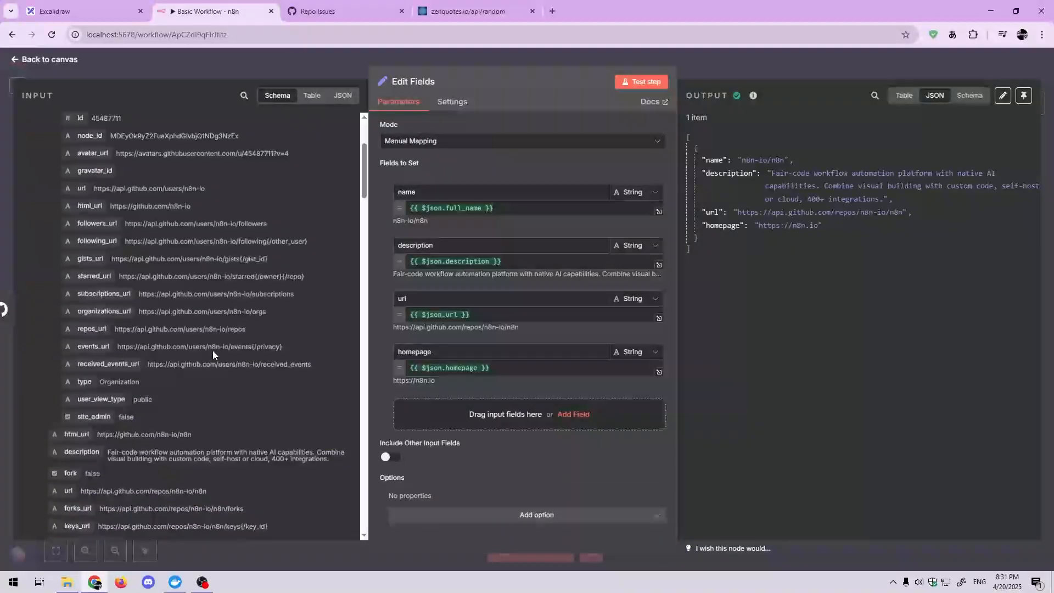
left_click_drag(90, 359, 452, 317)
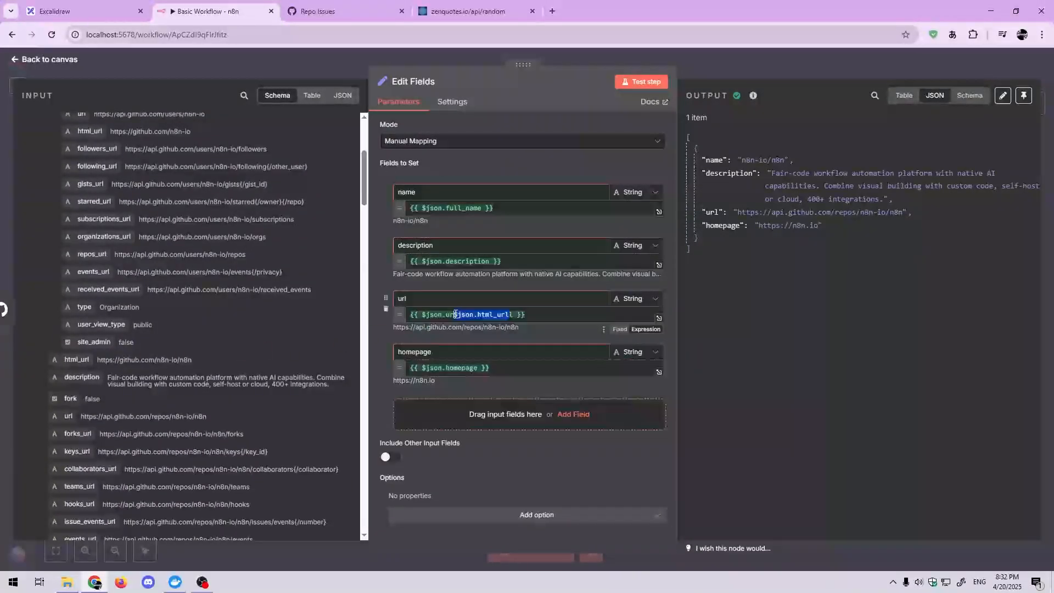
left_click_drag(536, 318, 377, 317)
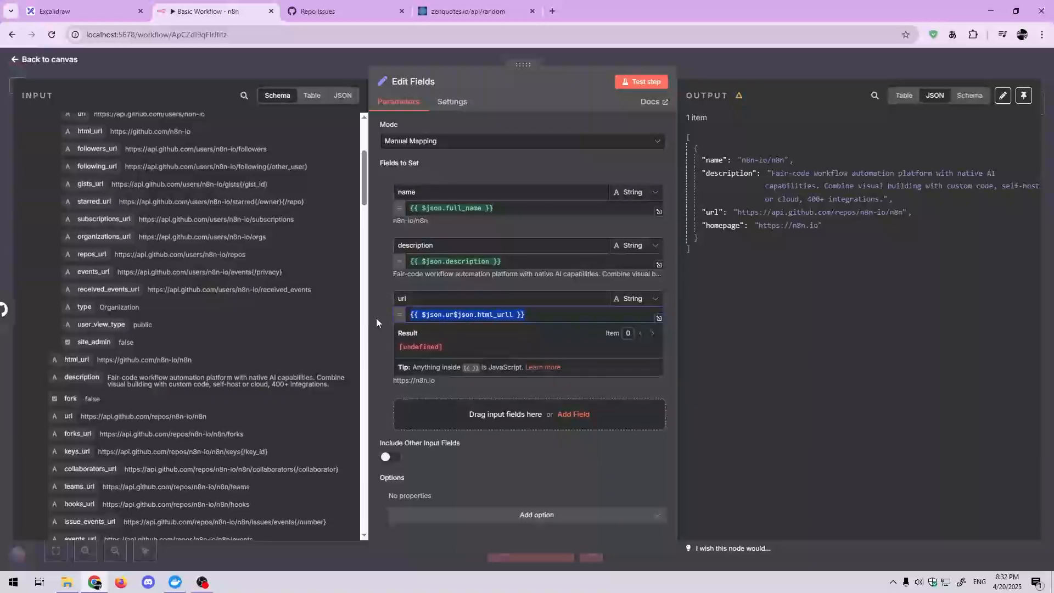
key("BackSpace")
left_click_drag(87, 355, 447, 317)
left_click(491, 285)
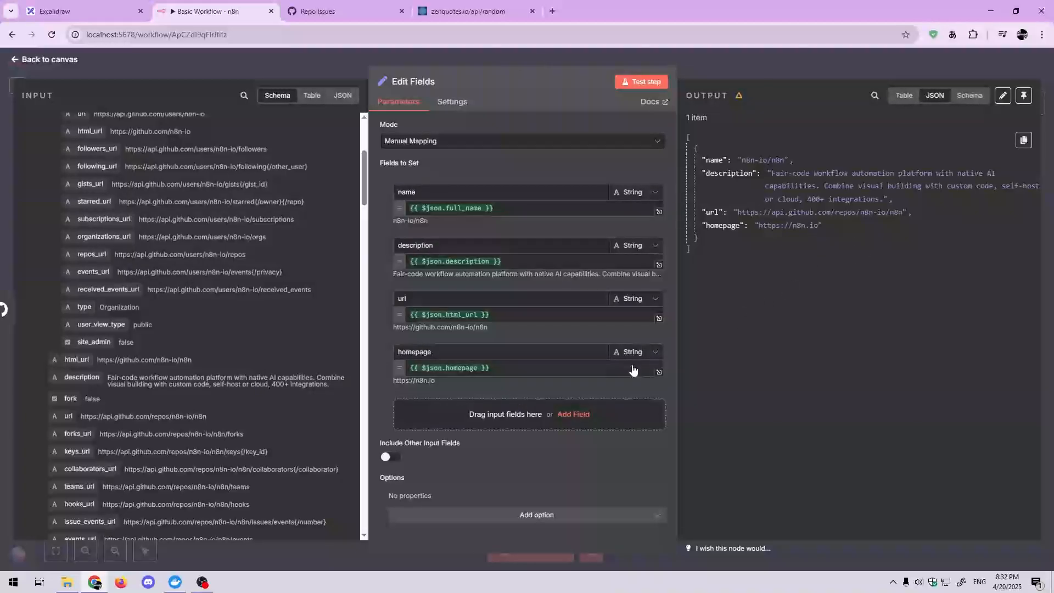
Step: Add a number field named stars to Edit Fields, mapped to stargazers_count from the GitHub input
scroll(178, 456, "down", 2)
scroll(178, 456, "down", 15)
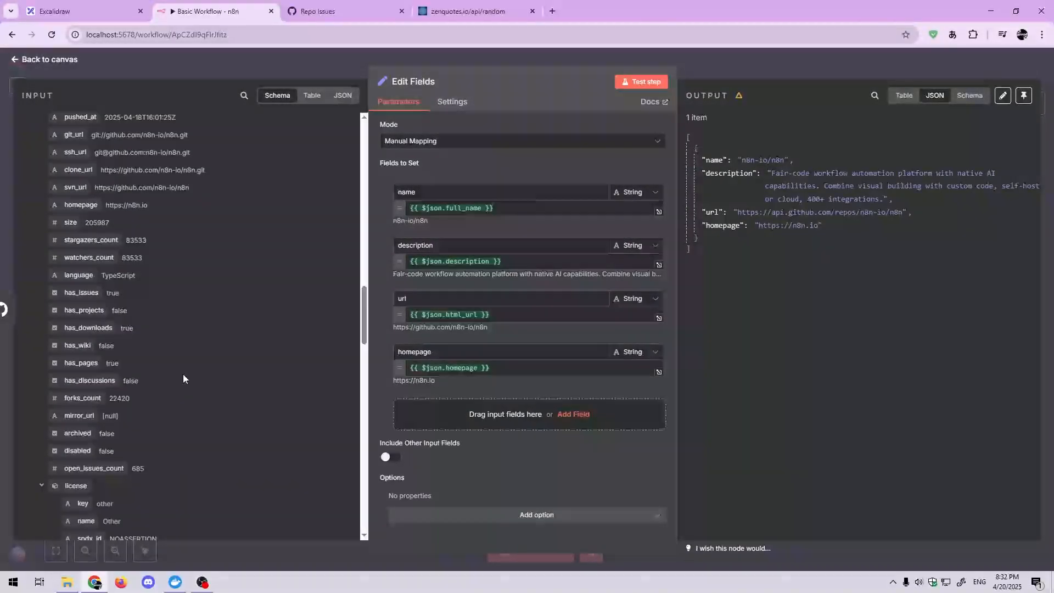
left_click_drag(90, 240, 527, 417)
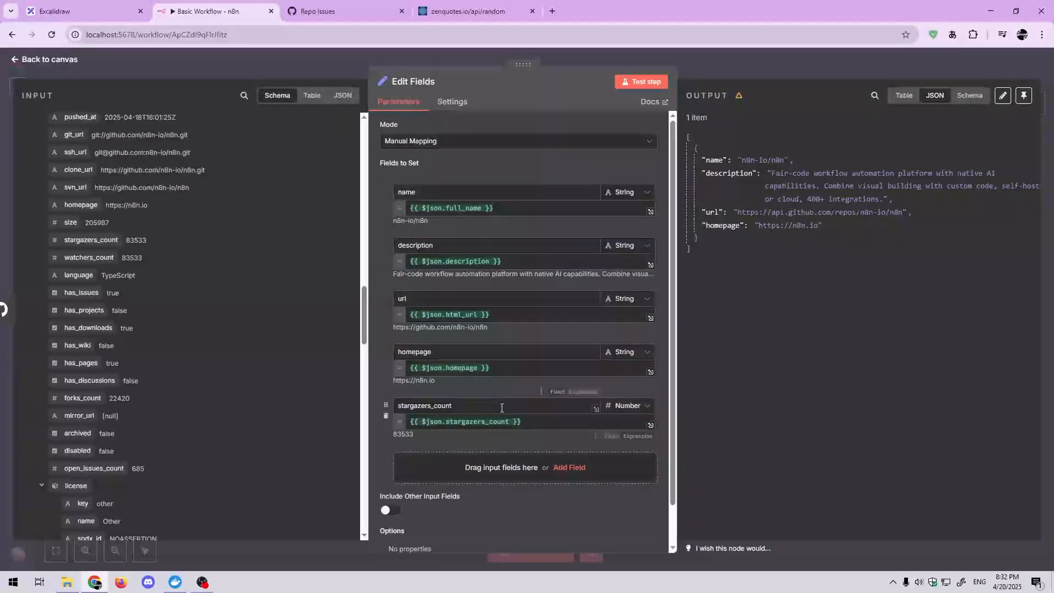
type("stars")
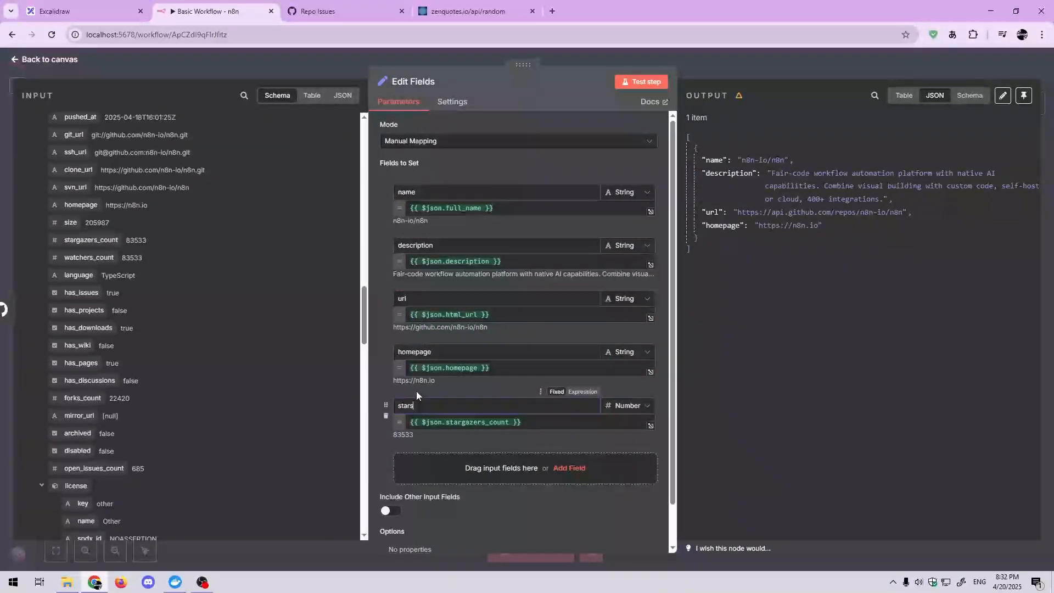
Step: Test the Edit Fields step, return to the canvas and save the workflow
left_click(641, 81)
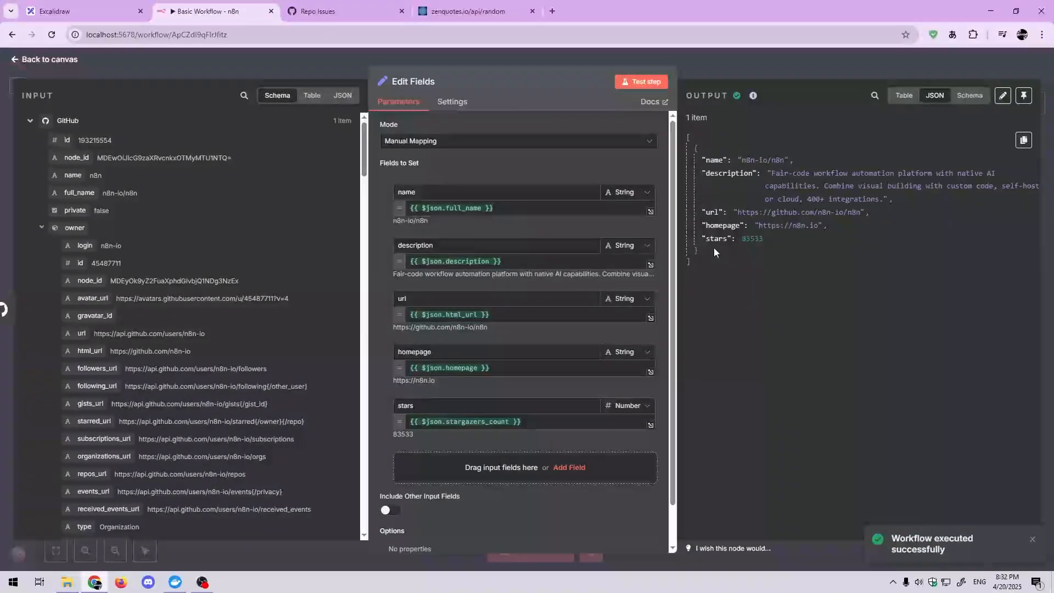
left_click(769, 66)
scroll(789, 304, "down", 1)
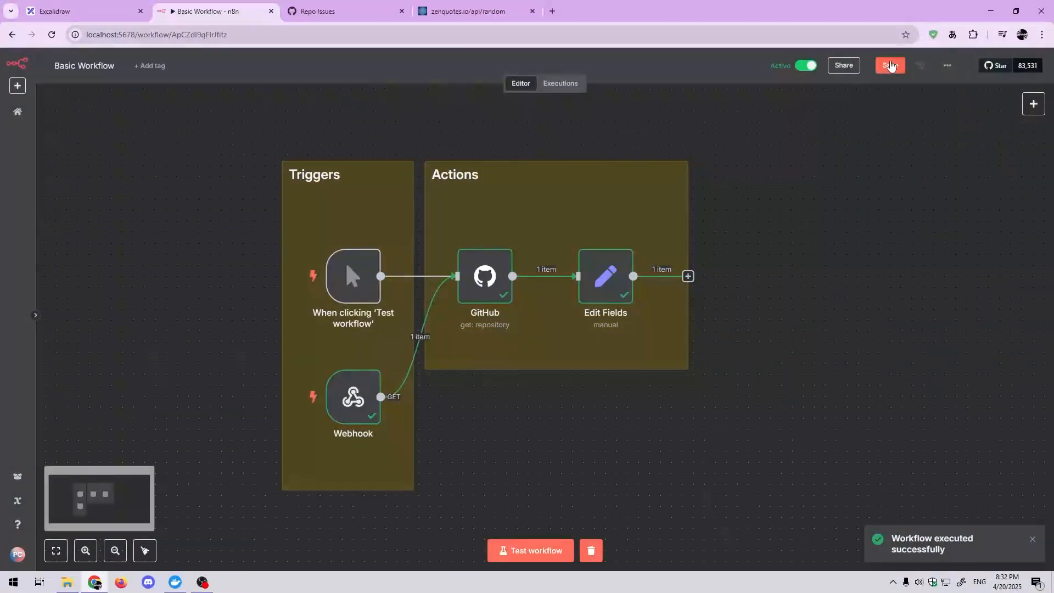
left_click(890, 66)
Step: Start a test run from the Webhook trigger, copy its test URL for the basic-flow path, and return to the canvas
scroll(892, 324, "down", 1)
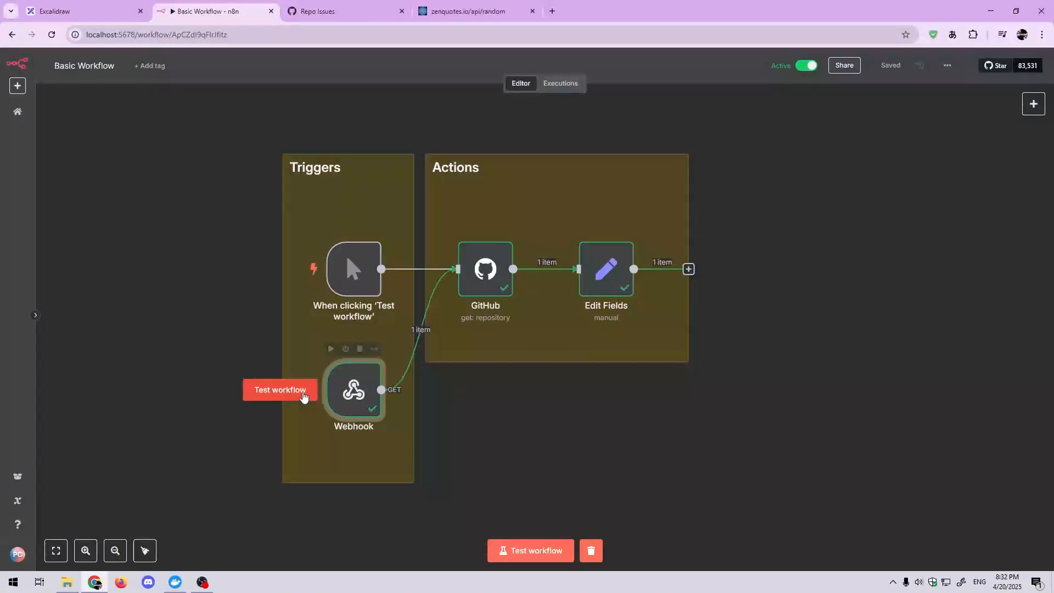
left_click(302, 390)
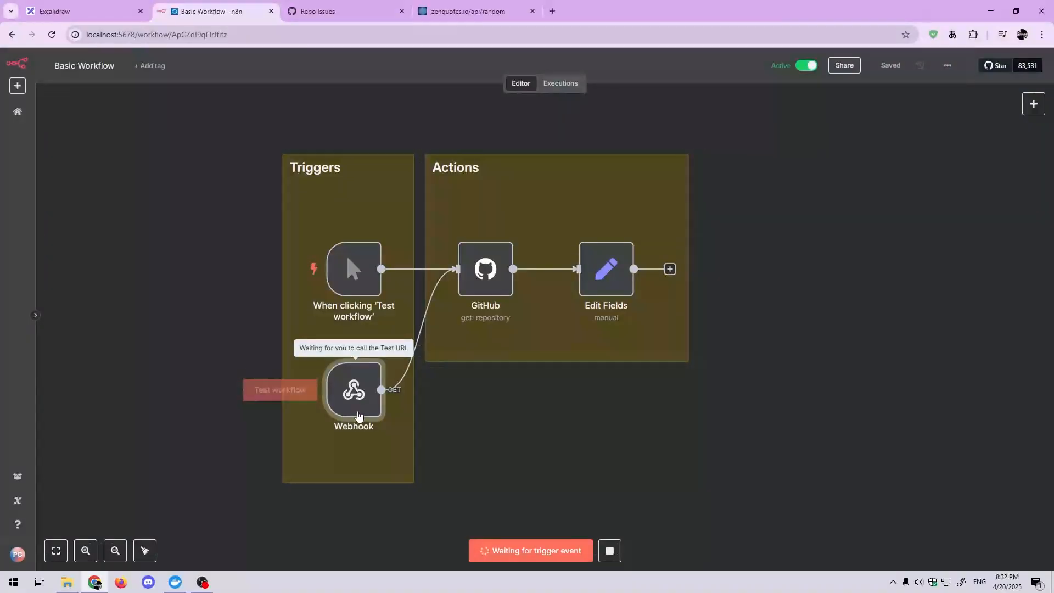
double_click(358, 414)
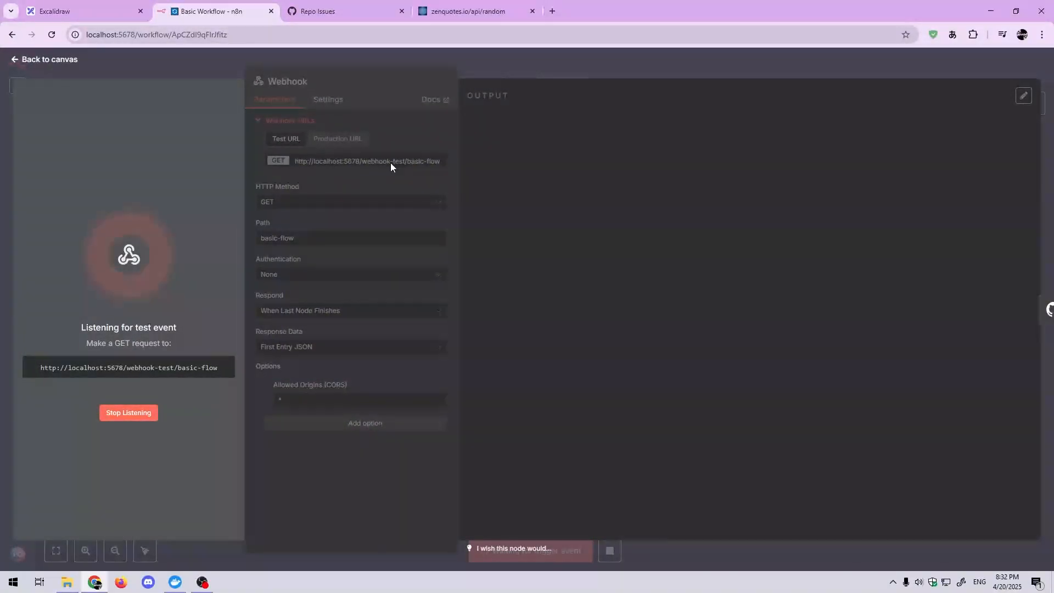
left_click(215, 373)
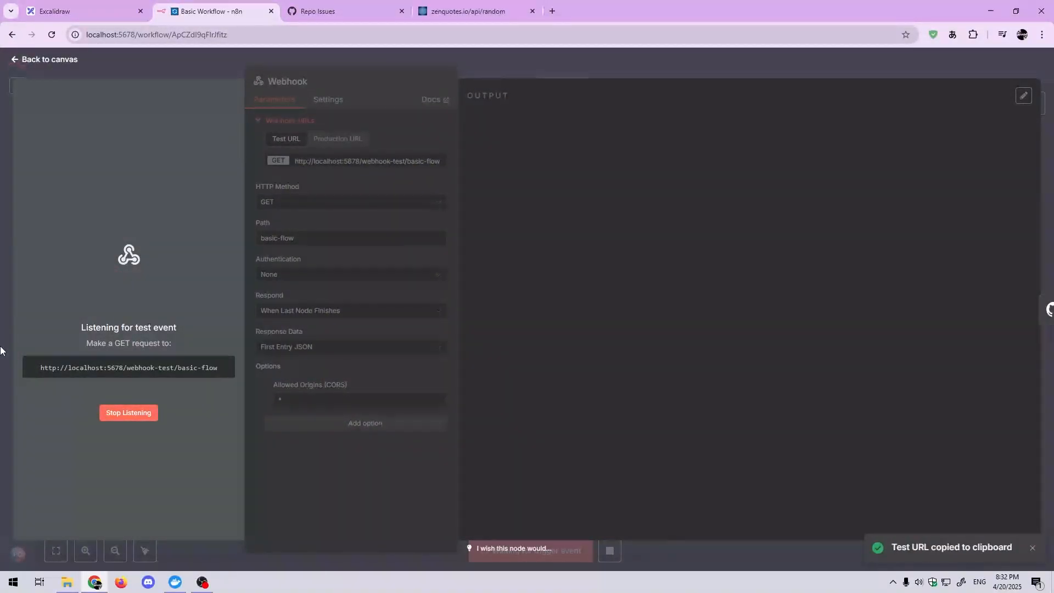
left_click(640, 60)
Step: Call the copied webhook test URL in a new browser tab, pretty-print the JSON response, and close the tab
left_click(557, 12)
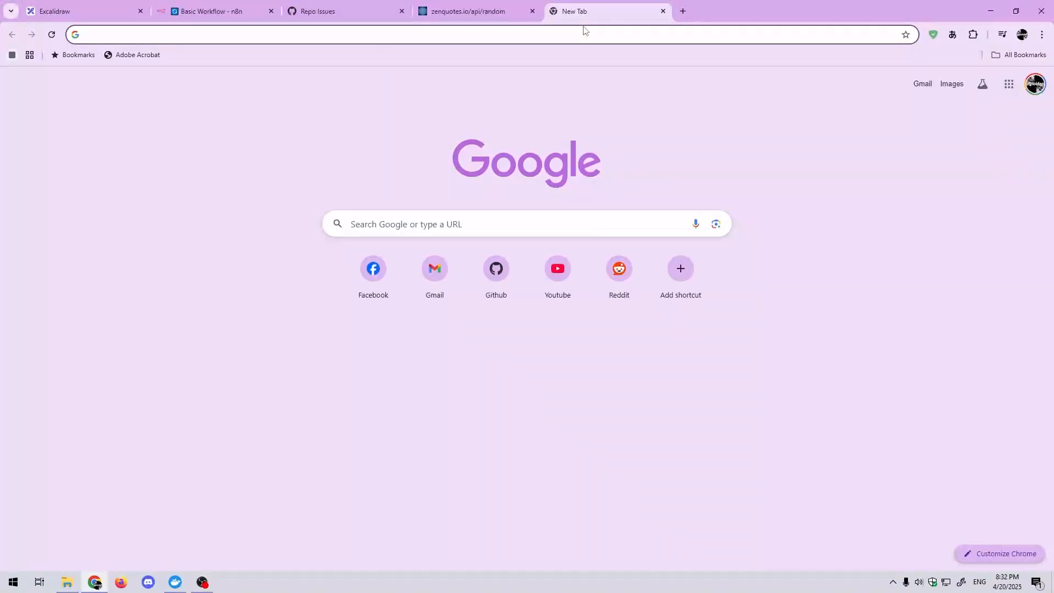
right_click(586, 31)
left_click(593, 40)
right_click(577, 37)
left_click(608, 147)
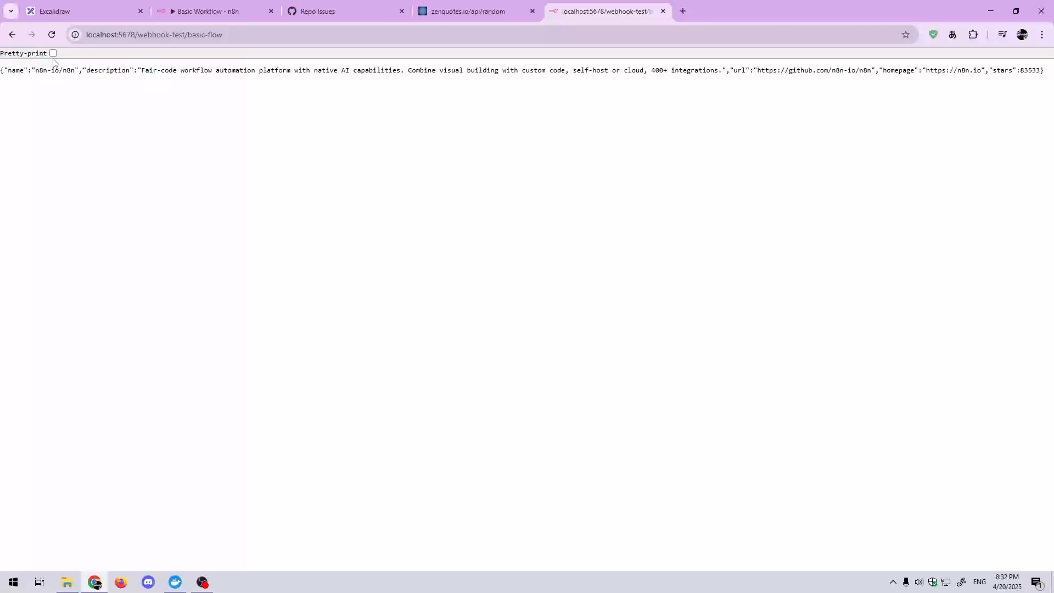
left_click(53, 53)
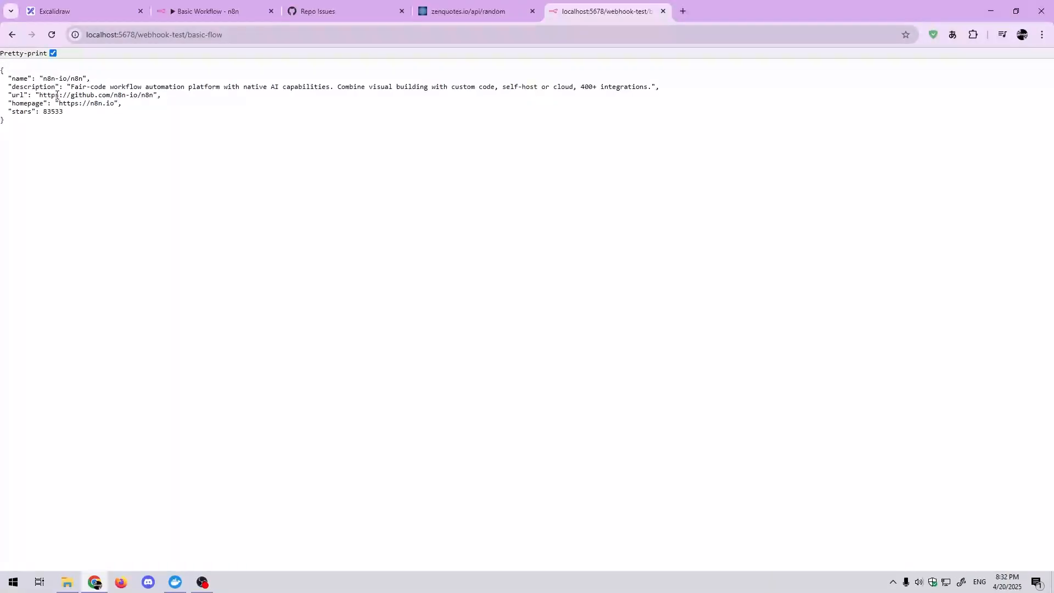
left_click(663, 11)
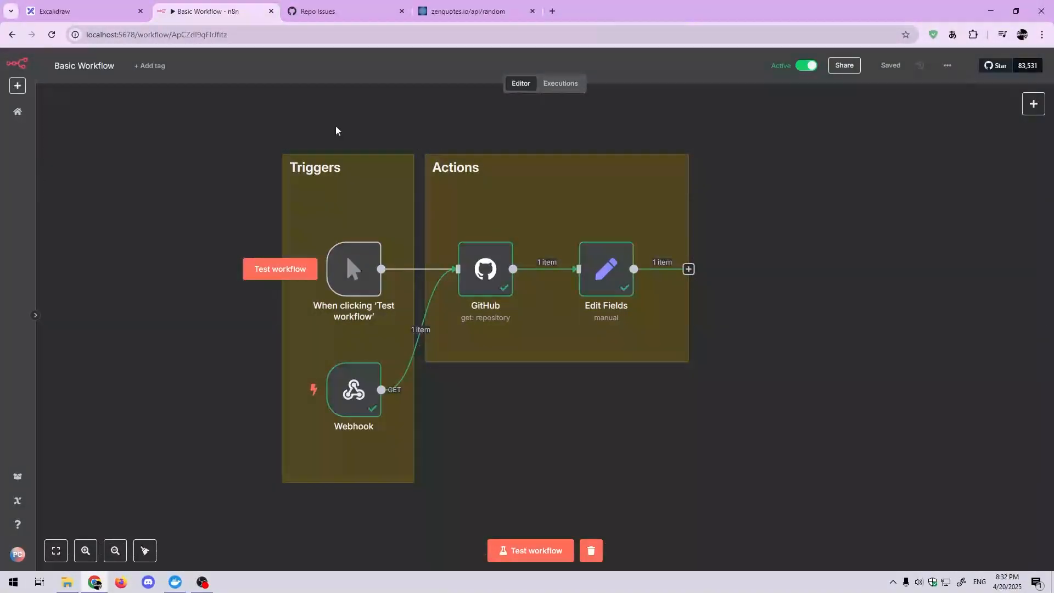
Step: Open New Workflow from the workflows overview and review its sticky notes and nodes
left_click(17, 112)
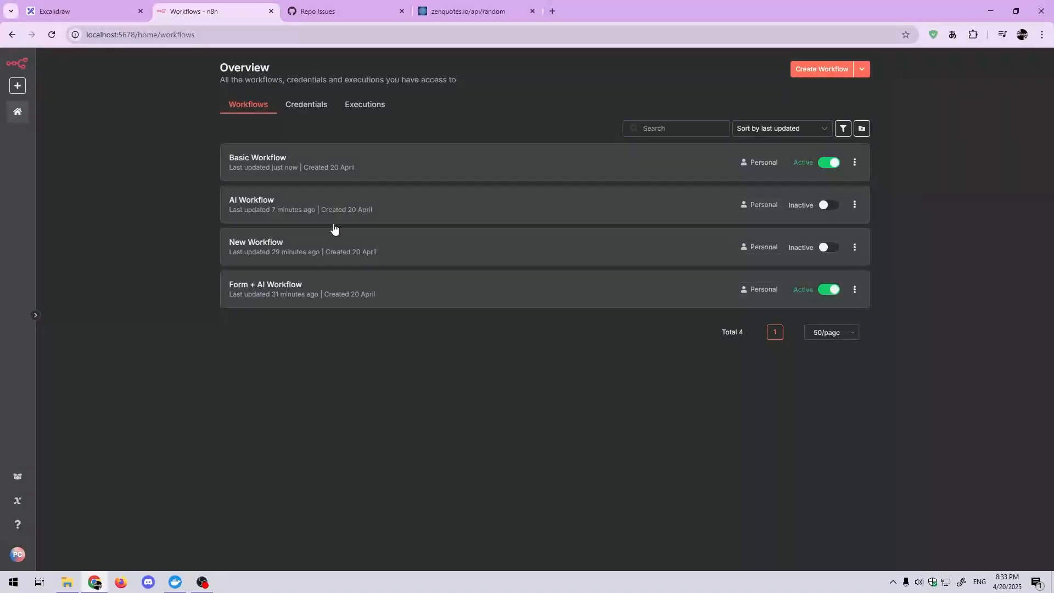
left_click(390, 251)
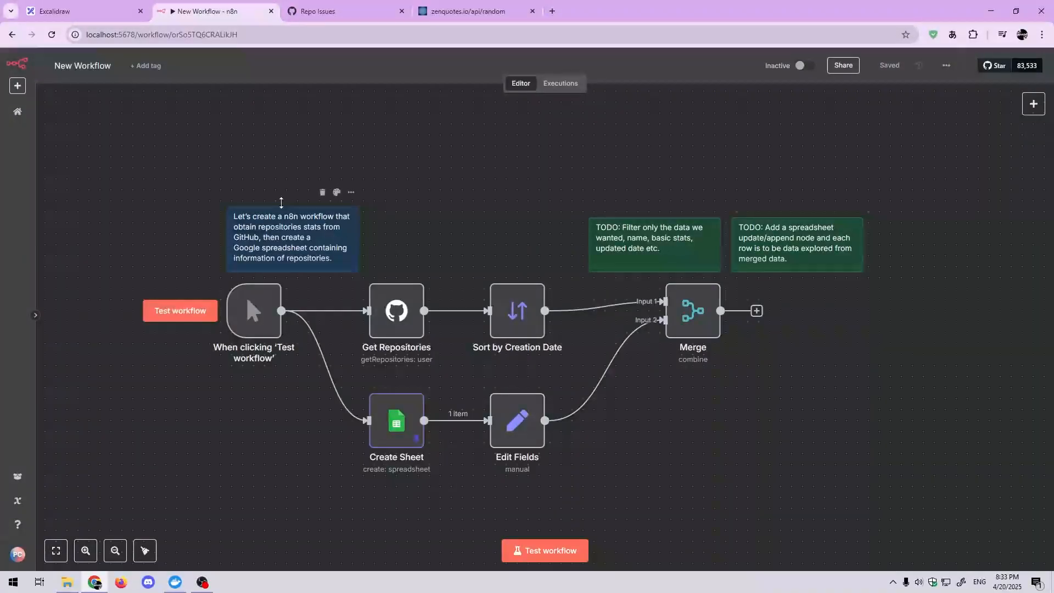
scroll(246, 242, "down", 1)
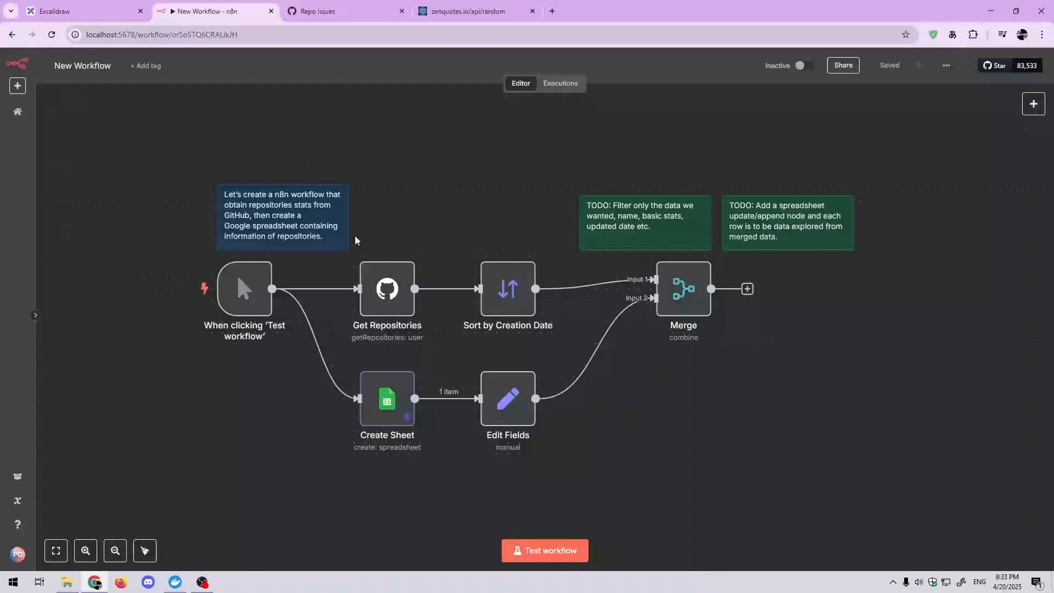
scroll(459, 217, "down", 1)
scroll(459, 217, "right", 1)
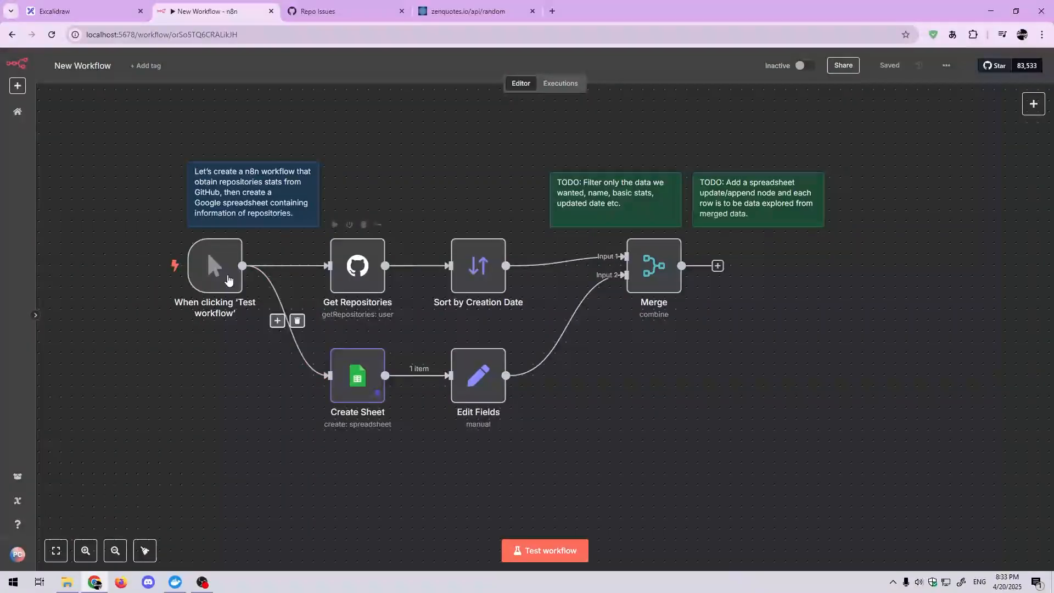
Step: Review the Get Repositories node's settings and Operation options, keep Get Repositories selected, and return to the canvas
double_click(358, 268)
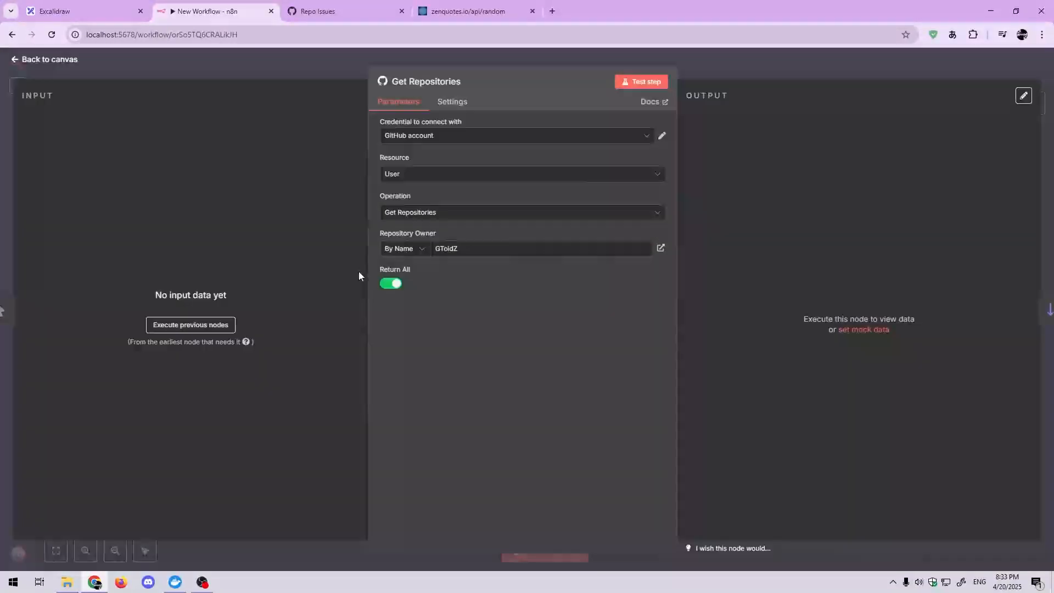
left_click(426, 213)
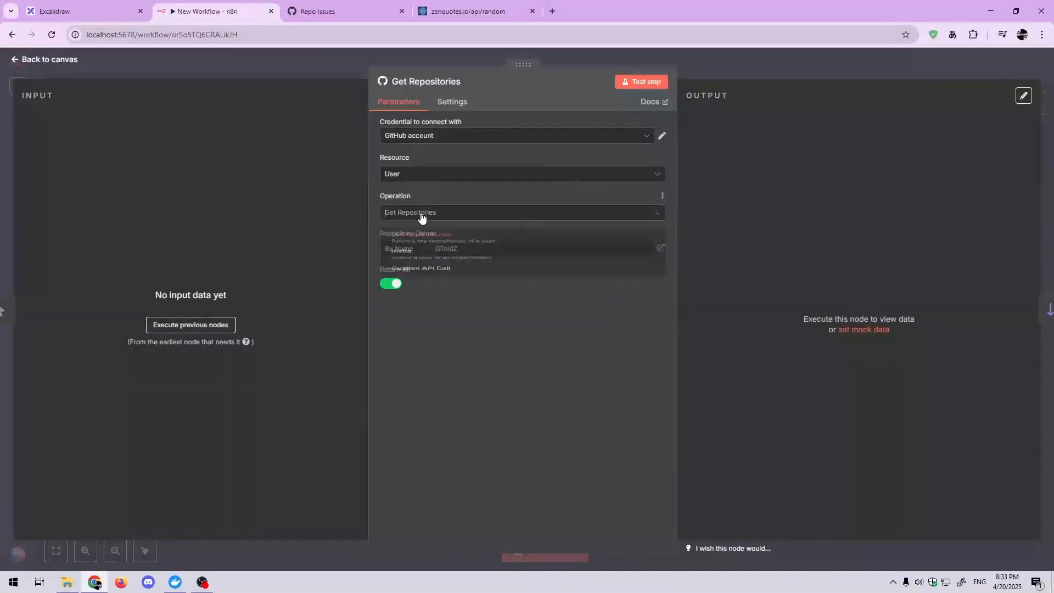
left_click(426, 233)
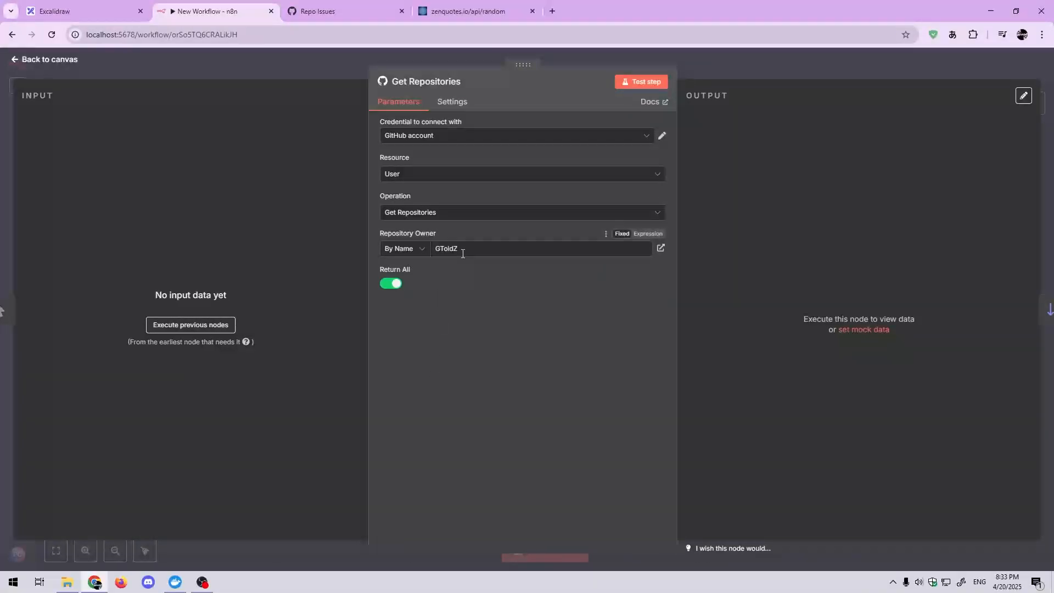
left_click(337, 67)
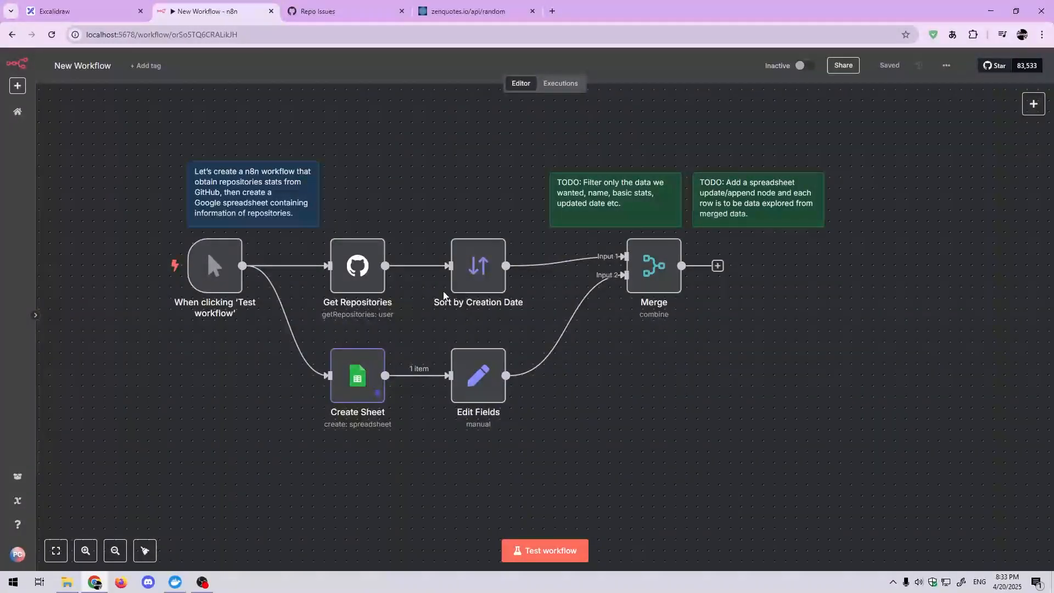
Step: Review the Sort by Creation Date node's settings, examine the Create Sheet node's parameters and pinned output, and return to the canvas
double_click(460, 287)
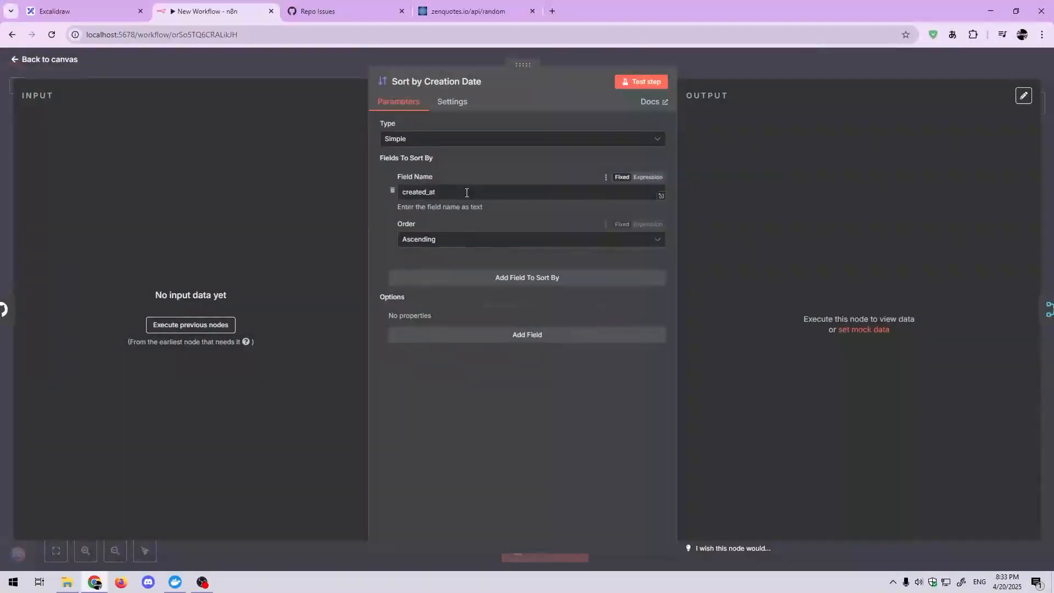
left_click(307, 62)
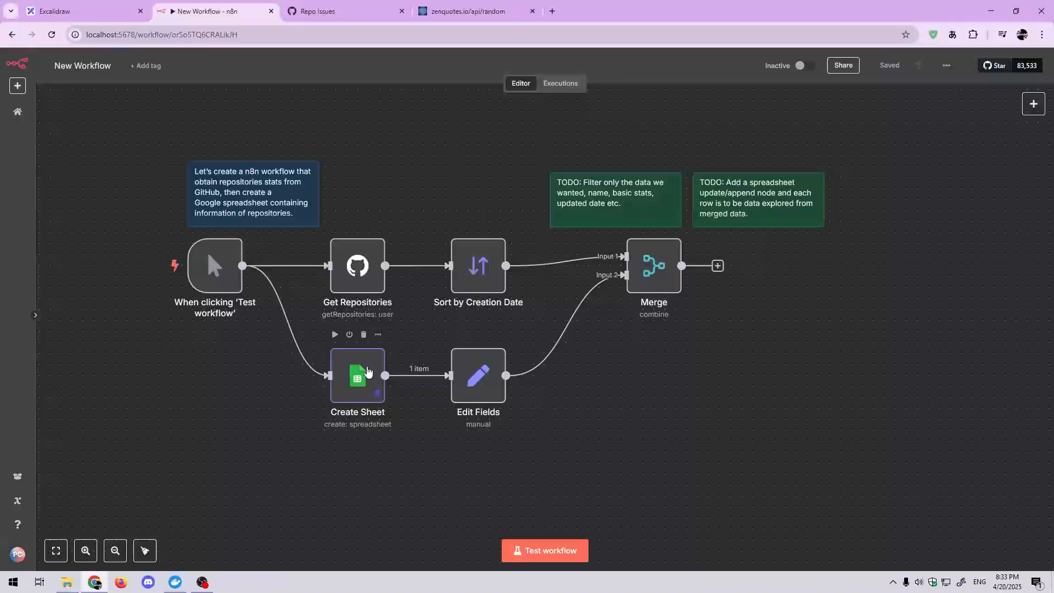
left_click(353, 375)
double_click(353, 375)
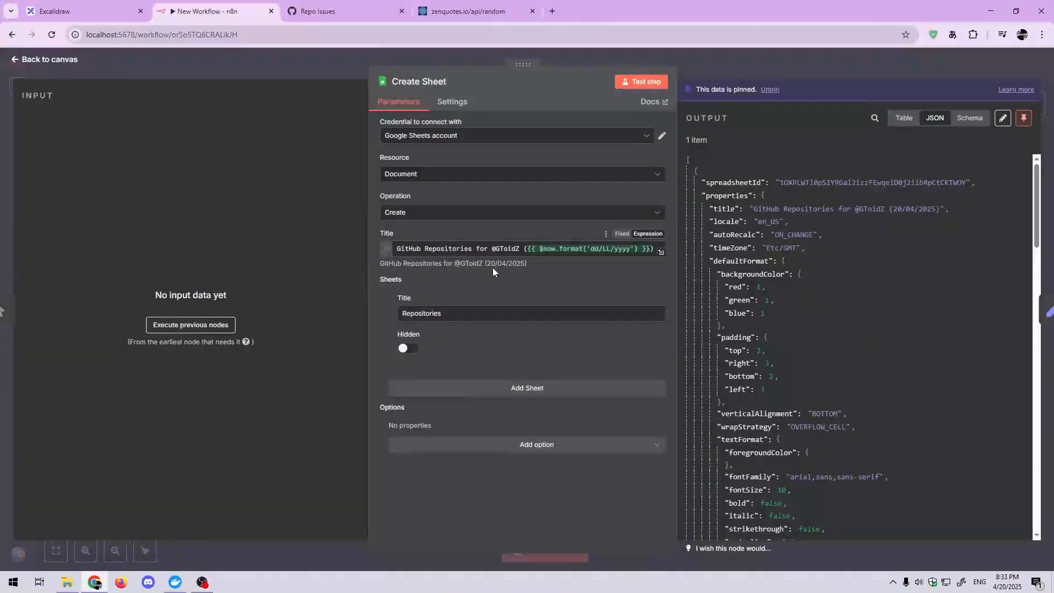
scroll(829, 248, "down", 5)
scroll(828, 248, "up", 5)
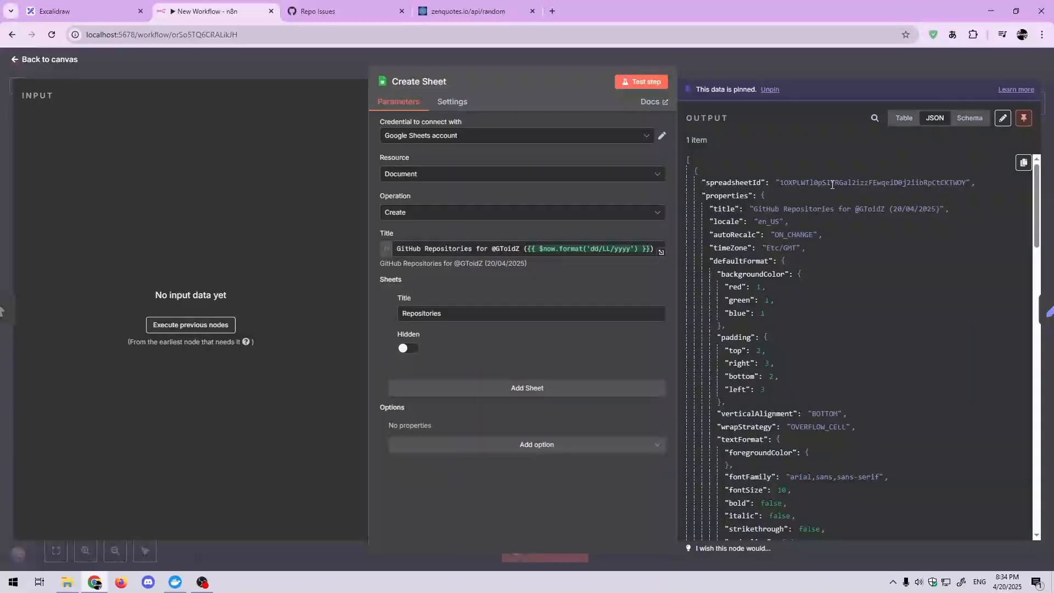
scroll(984, 361, "down", 5)
scroll(978, 341, "up", 5)
left_click(780, 67)
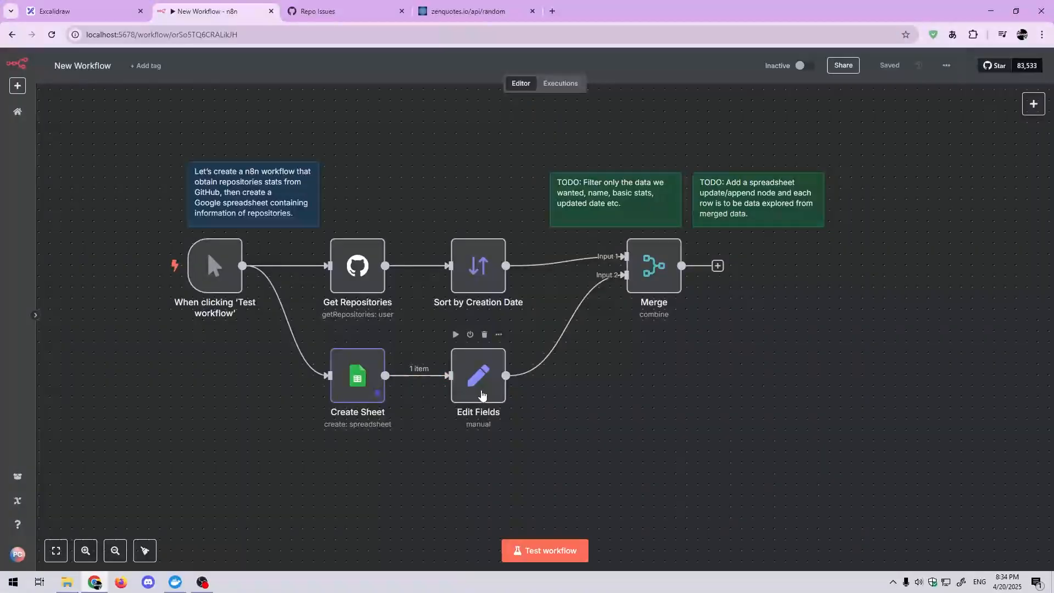
Step: Review the Edit Fields node's spreadsheetId mapping and input schema, check the Merge node's settings, and return to the canvas
left_click(481, 395)
double_click(481, 395)
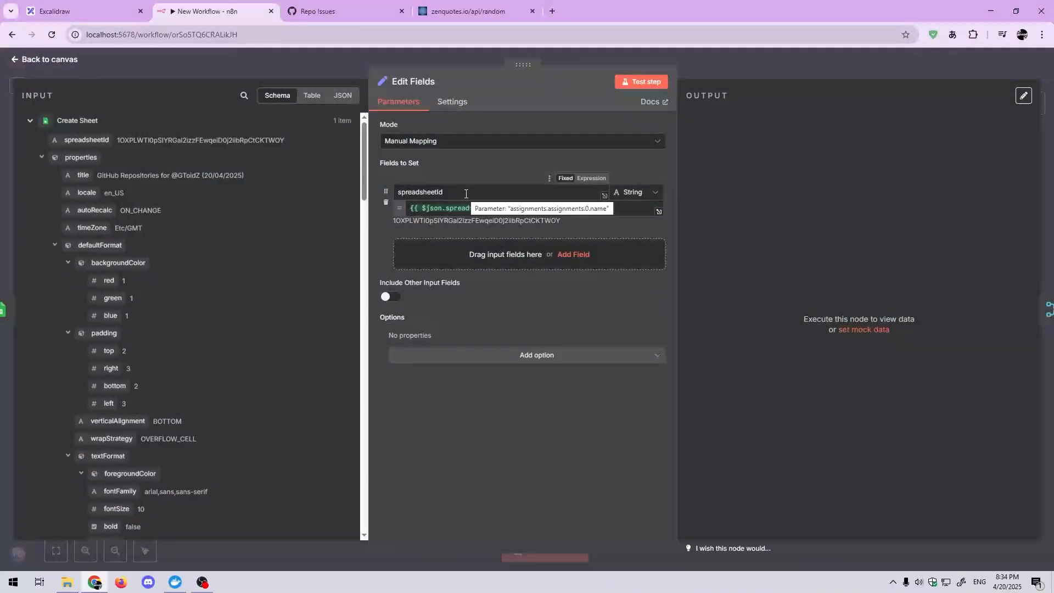
scroll(100, 297, "down", 1)
scroll(100, 296, "down", 20)
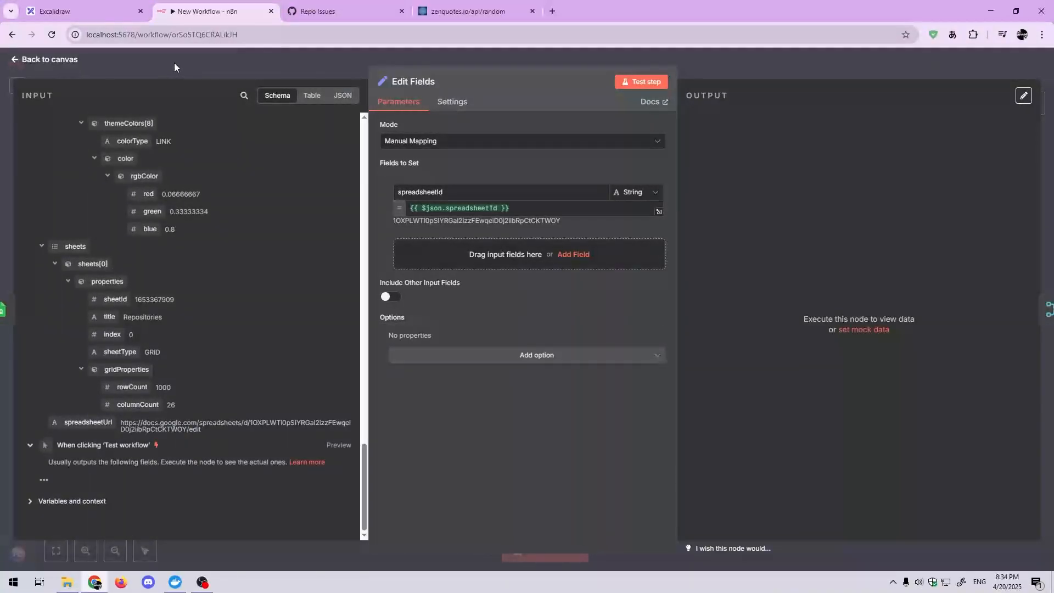
left_click(208, 62)
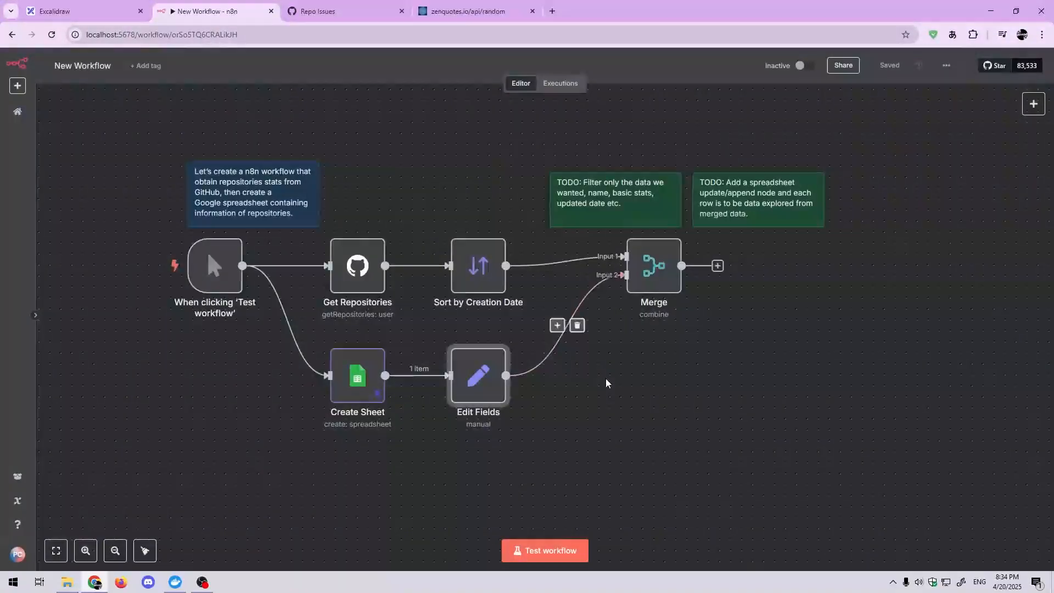
double_click(649, 265)
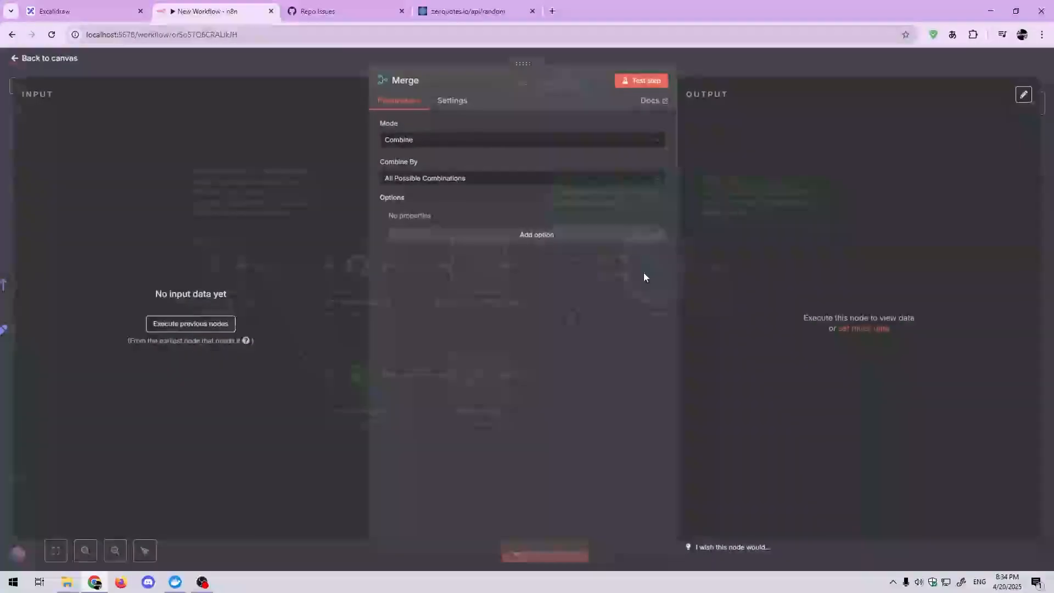
left_click(335, 82)
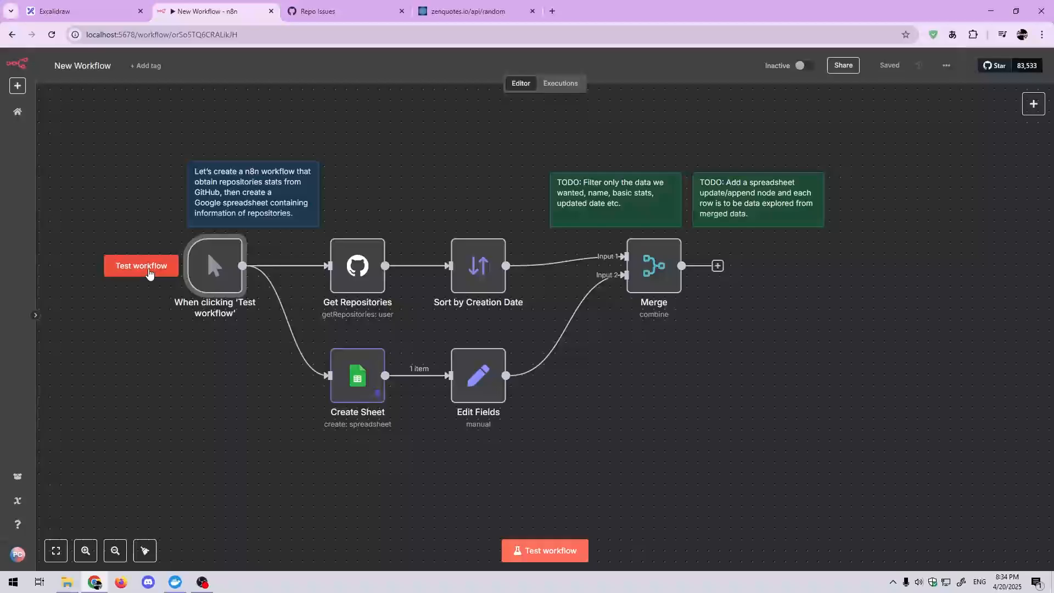
Step: Run the workflow test from the manual trigger, open the Merge node, and collapse its four upstream data-node input sections
left_click(147, 271)
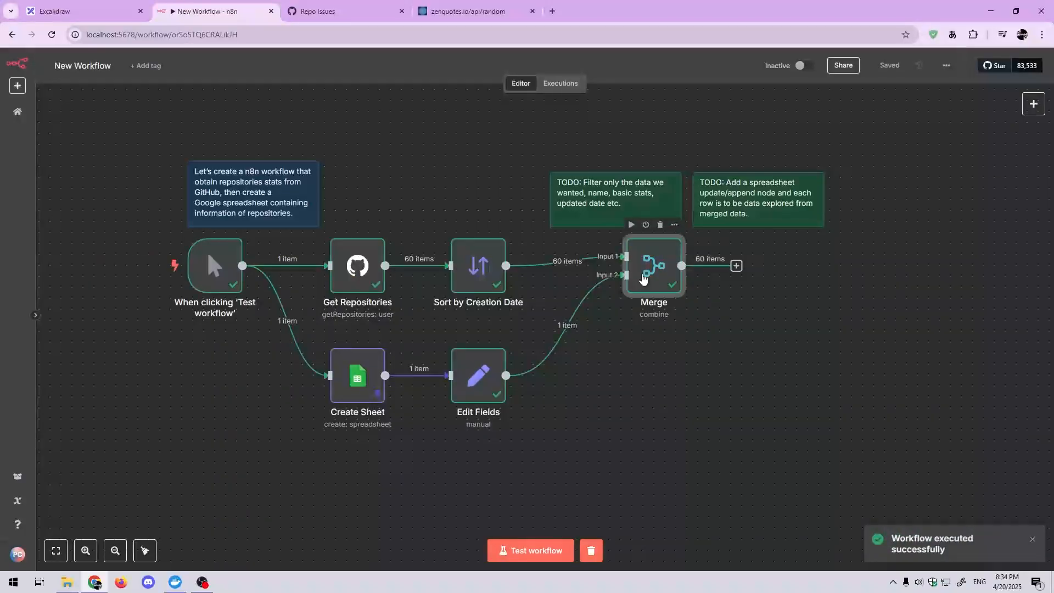
double_click(641, 273)
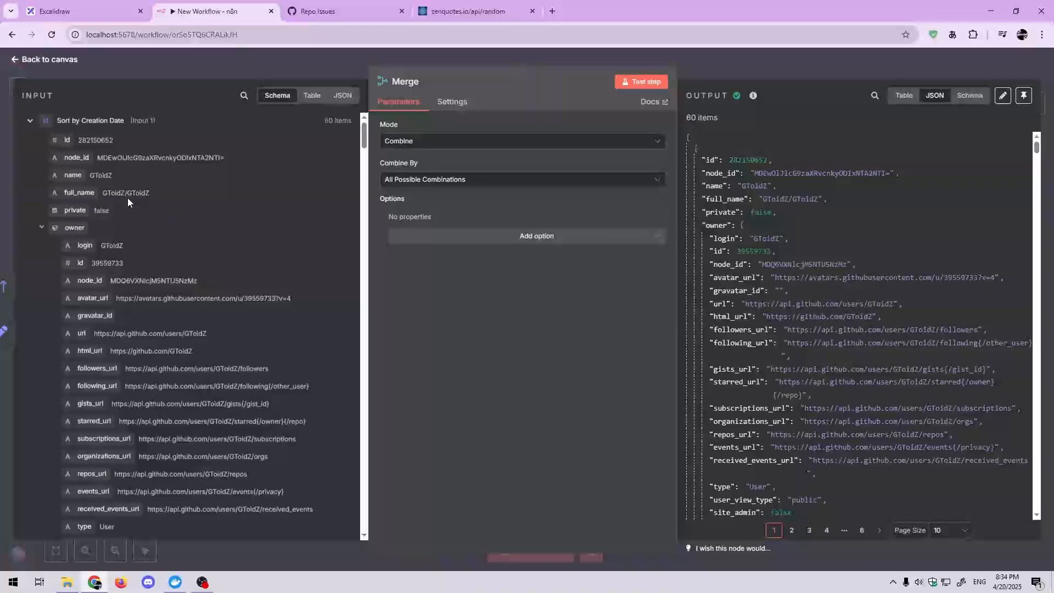
left_click(31, 121)
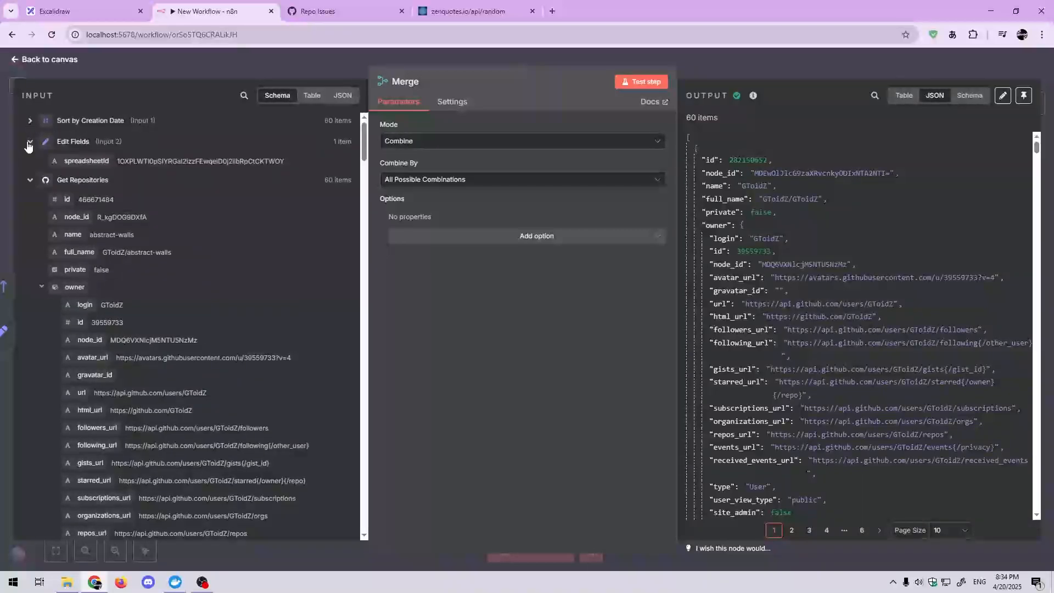
left_click(29, 143)
left_click(29, 162)
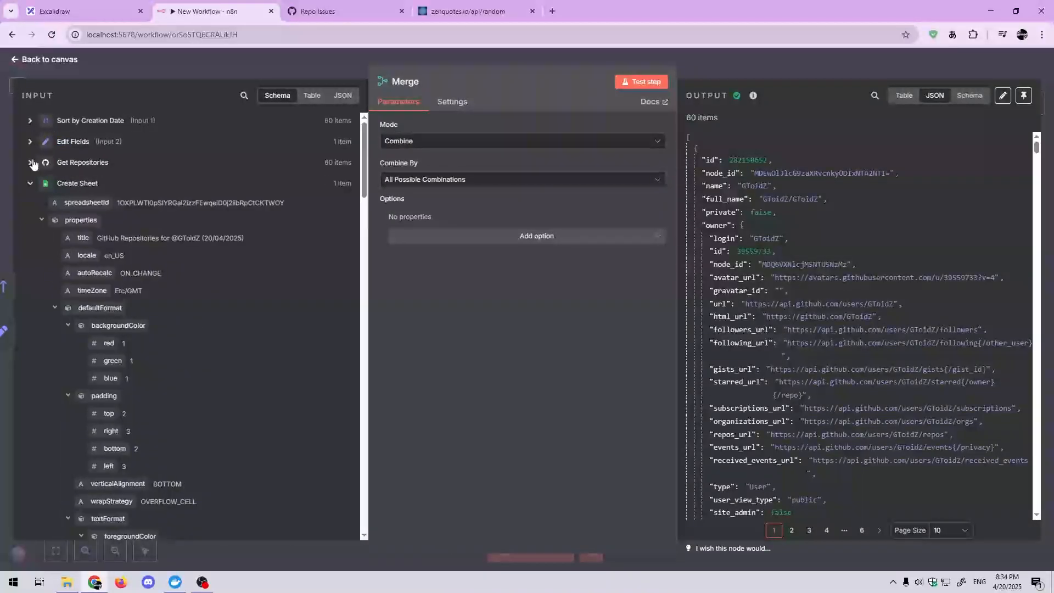
left_click(29, 183)
Step: Examine the fields the Merge node receives from Sort by Creation Date and from Edit Fields, collapsing each section again
left_click(31, 122)
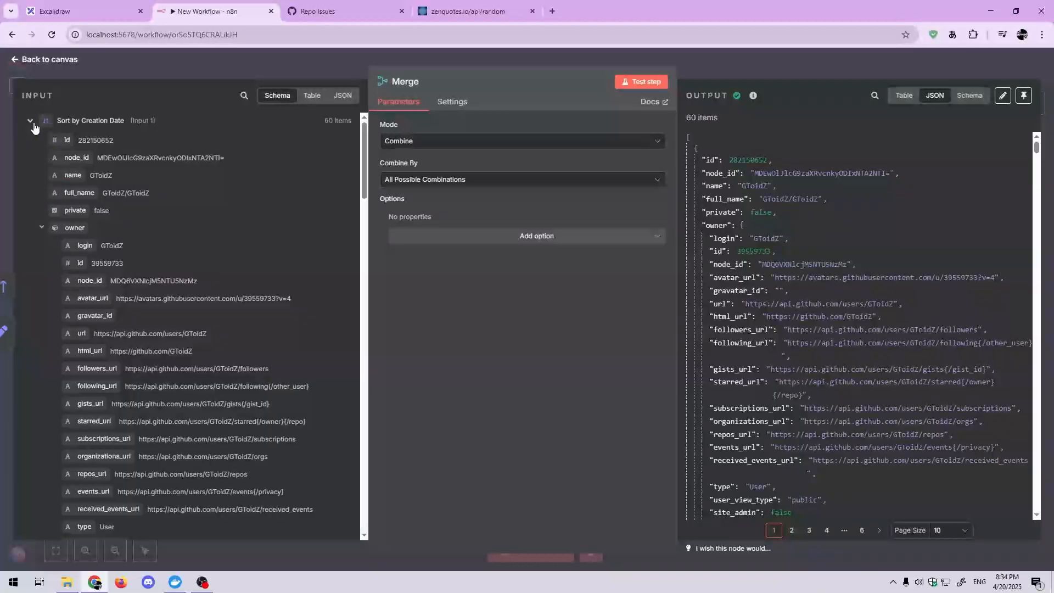
scroll(113, 274, "down", 6)
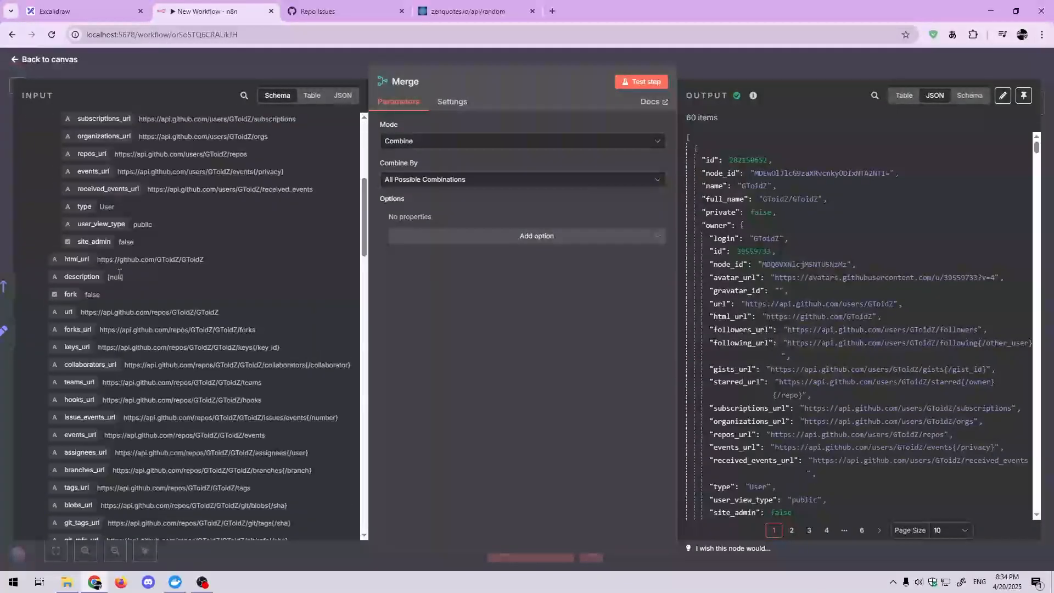
scroll(132, 250, "up", 6)
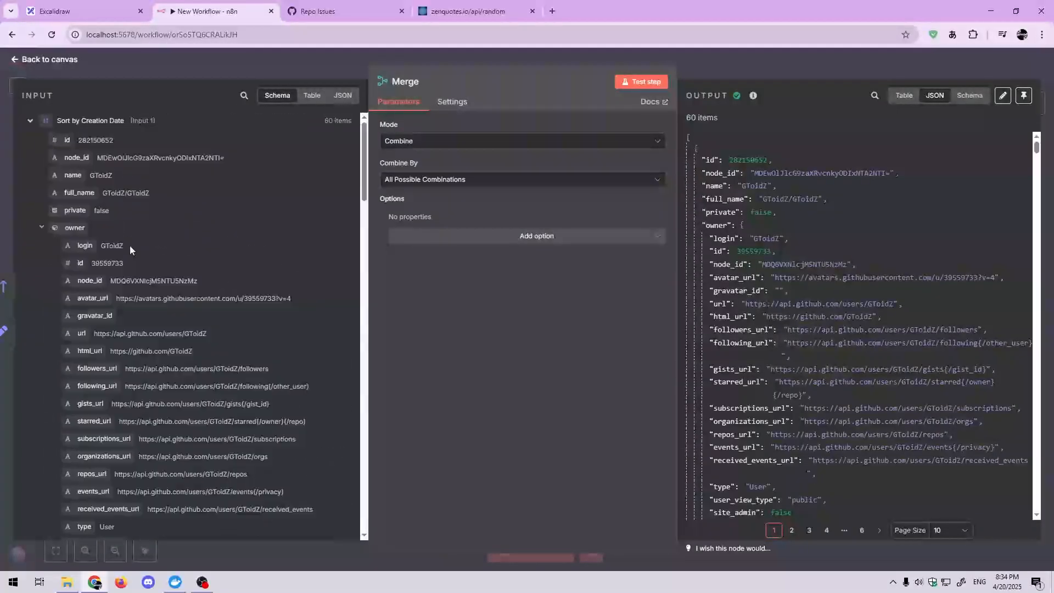
left_click(29, 120)
left_click(30, 144)
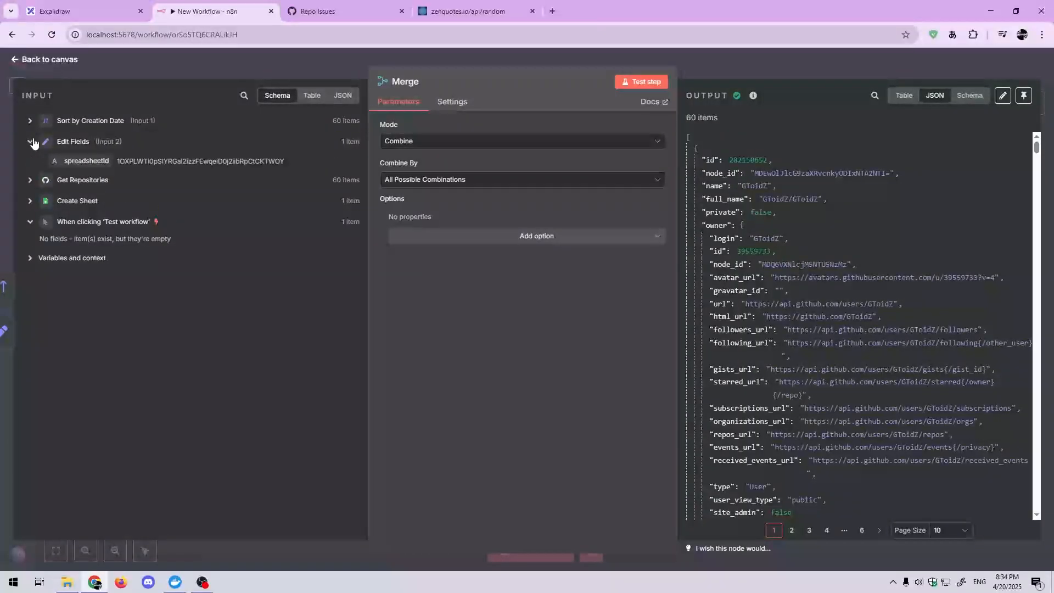
left_click(30, 144)
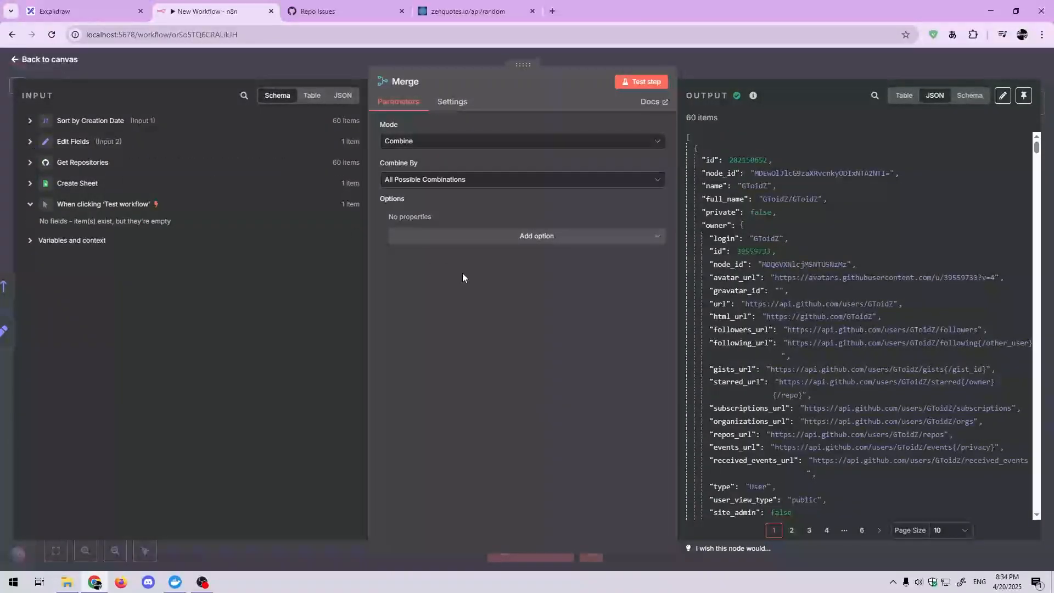
Step: Review the Merge node's Mode and Combine By options, keeping Combine and All Possible Combinations
left_click(474, 136)
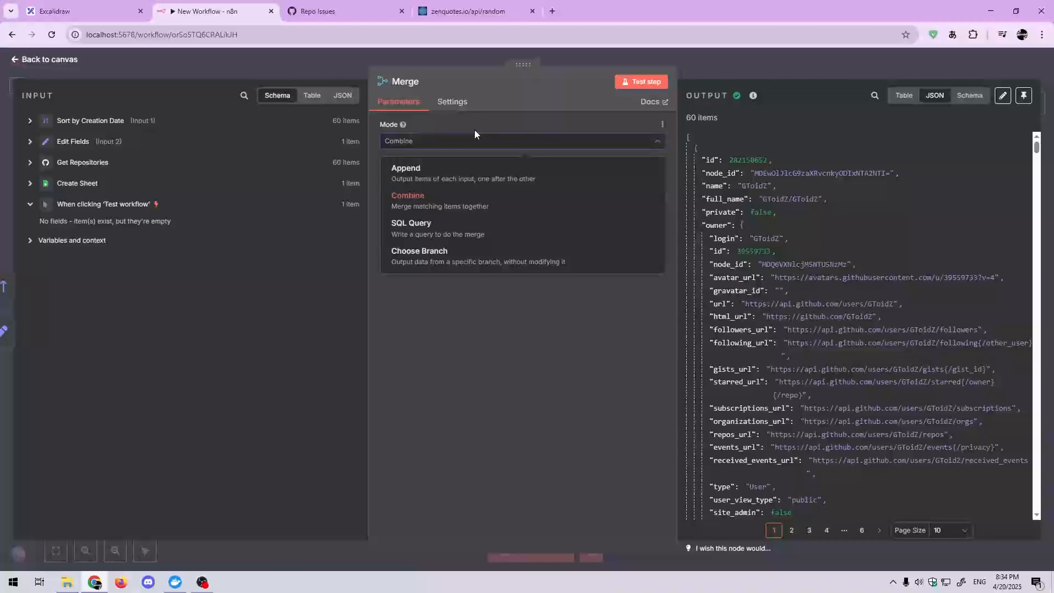
left_click(490, 148)
left_click(483, 179)
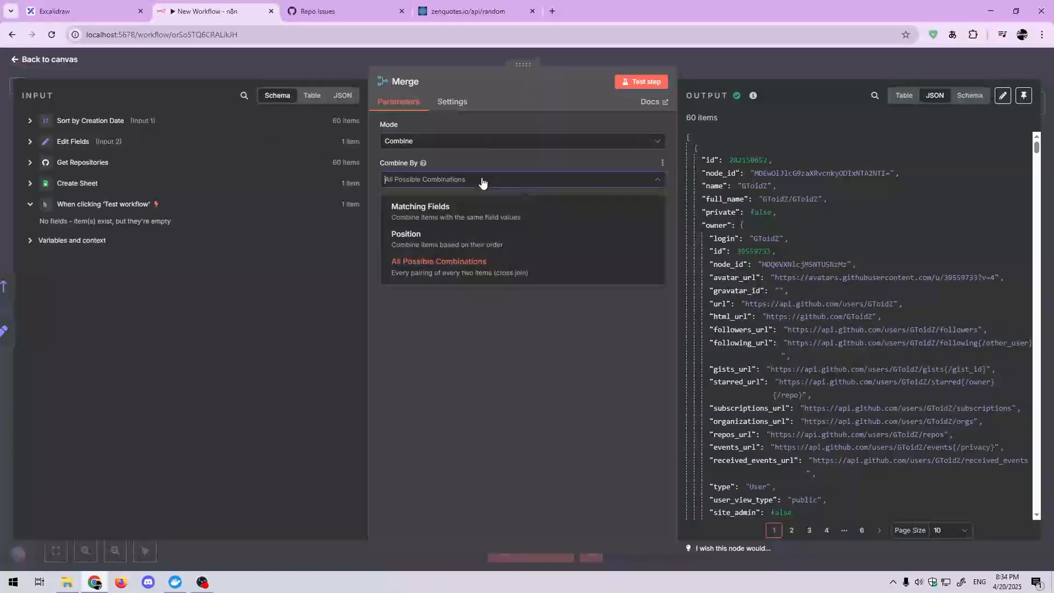
left_click(486, 175)
left_click(479, 181)
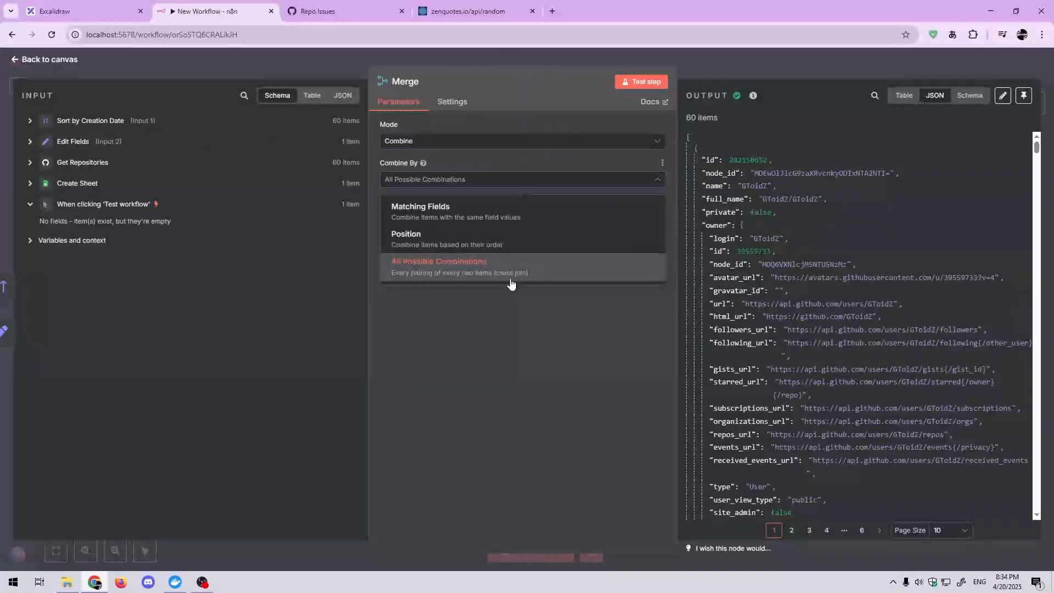
left_click(505, 329)
Step: Examine the Merge node's JSON output, including the spreadsheetId on each repository item, and return to the canvas
scroll(857, 264, "down", 5)
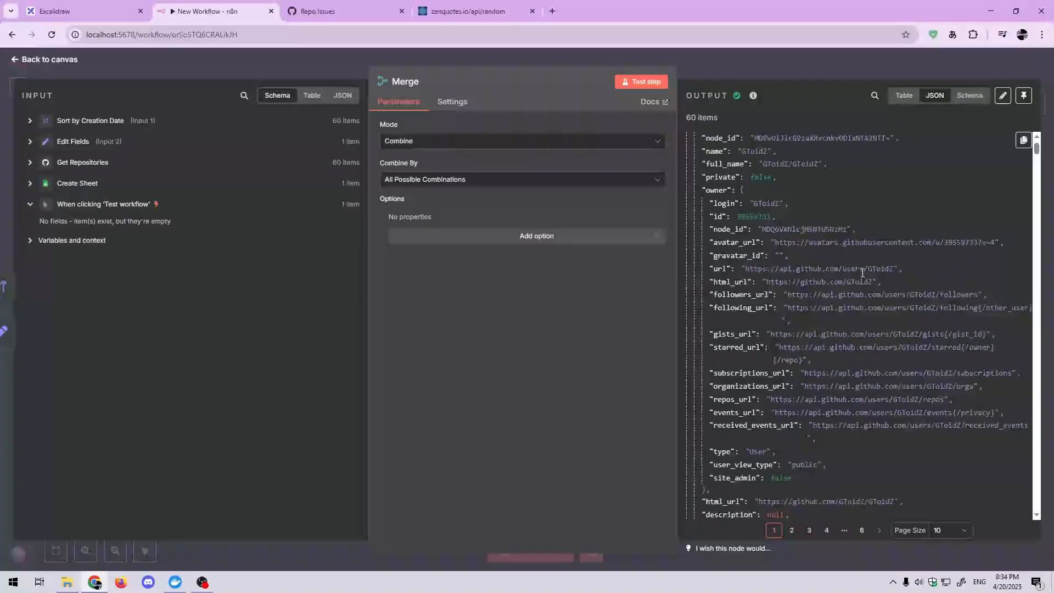
scroll(863, 267, "up", 5)
scroll(862, 267, "down", 10)
scroll(863, 268, "down", 10)
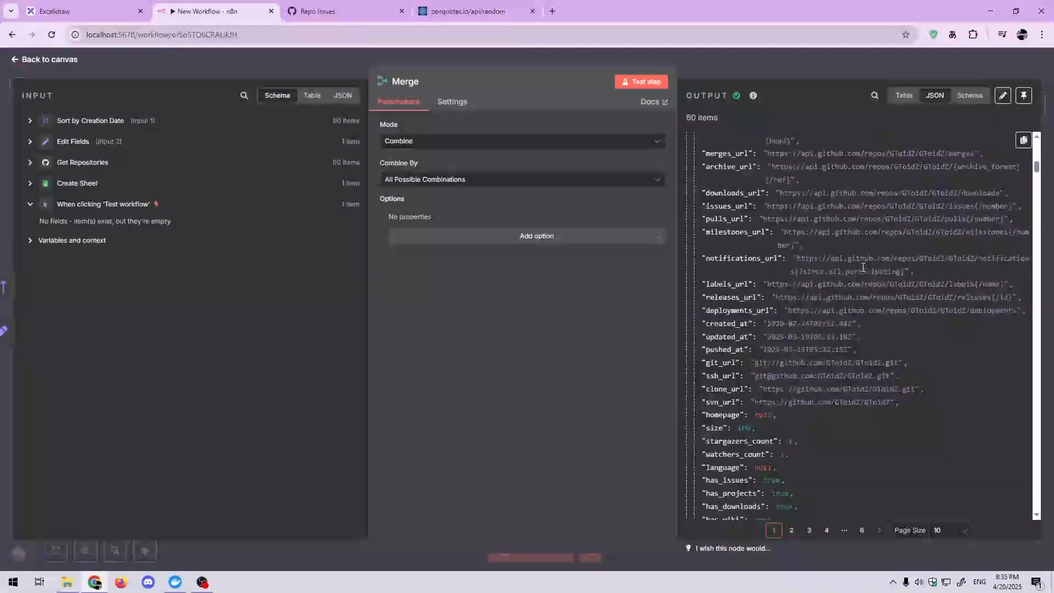
scroll(735, 379, "down", 10)
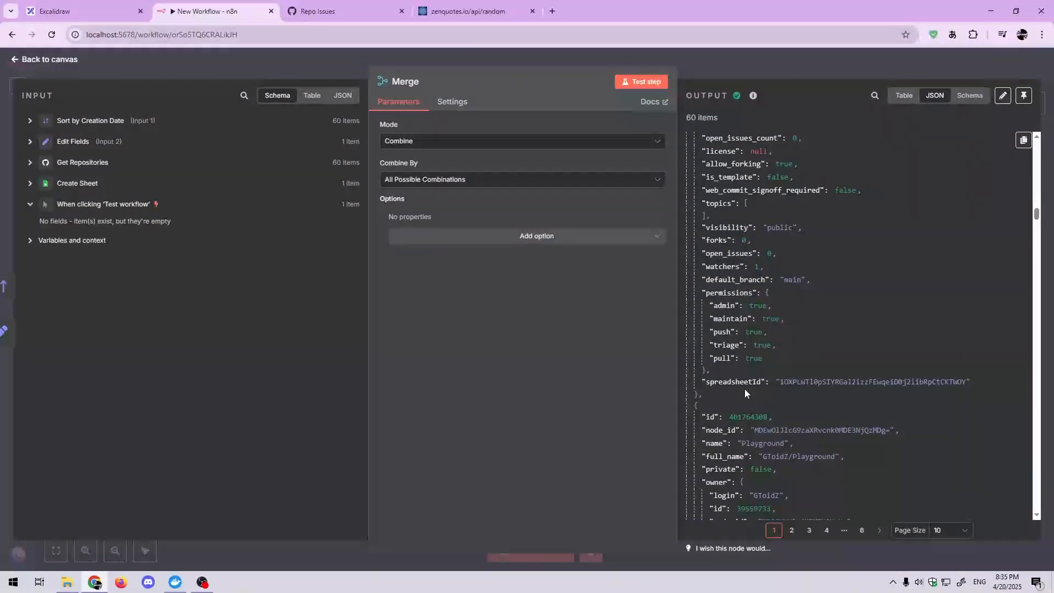
scroll(816, 386, "down", 7)
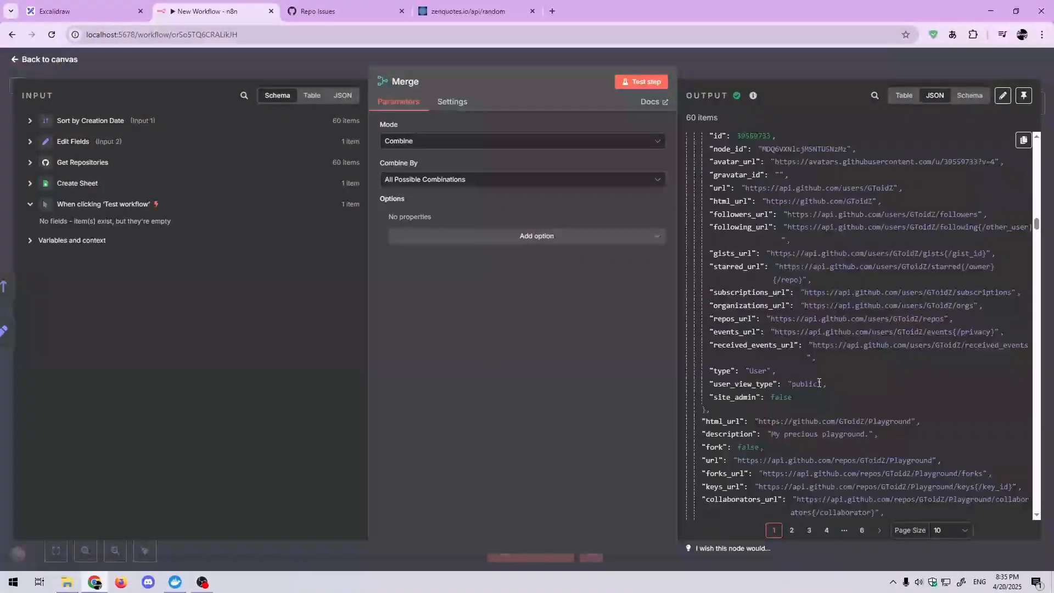
left_click(800, 69)
Step: Add an Edit Fields (Set) data transformation node to the Merge node's output
left_click_drag(757, 287, 520, 345)
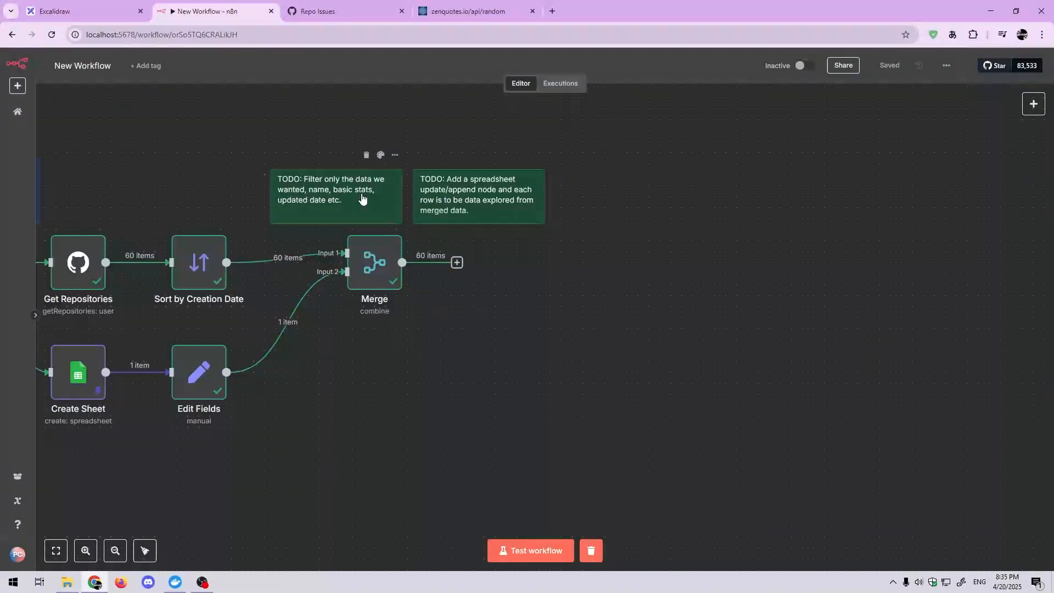
mouse_move(370, 282)
left_click(457, 263)
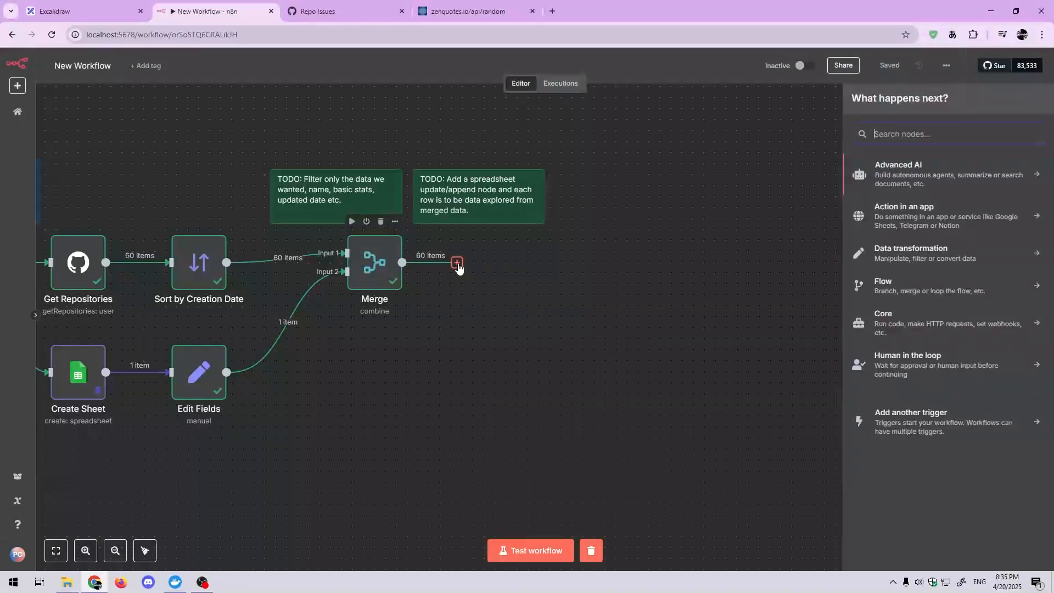
left_click(931, 248)
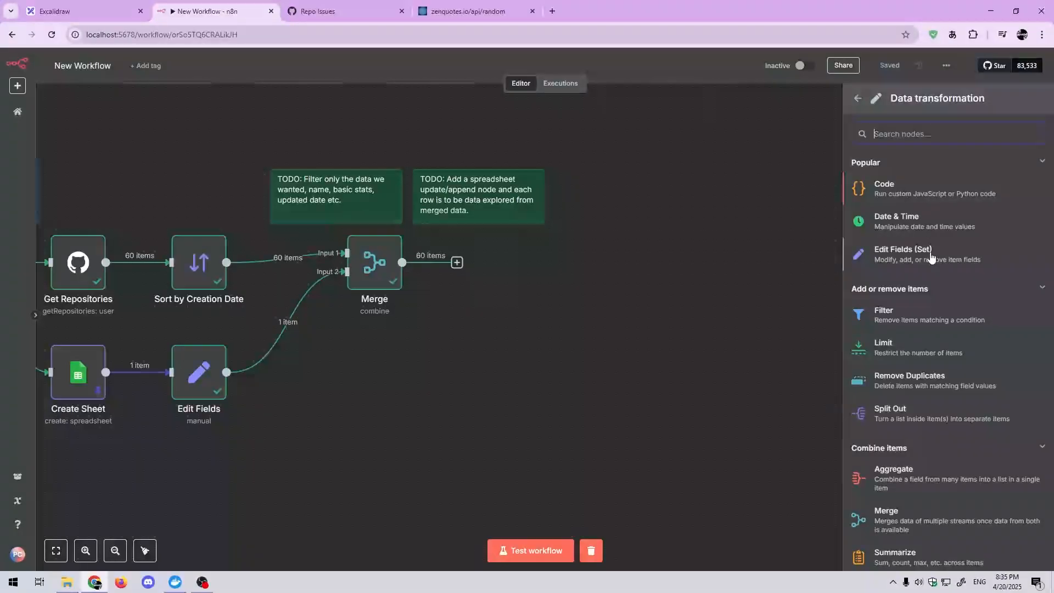
left_click(932, 254)
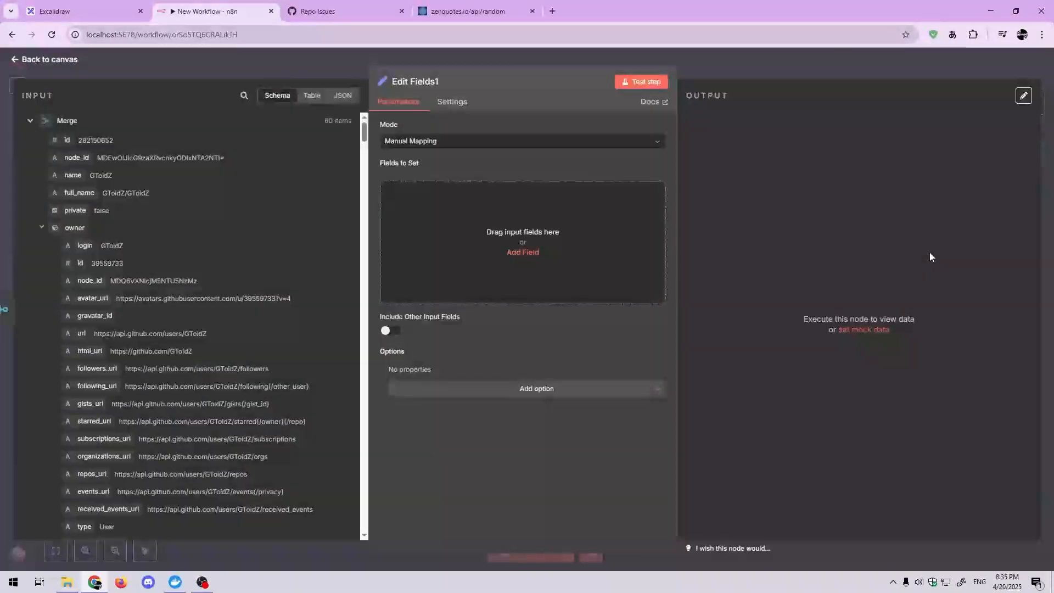
Step: Keep Manual Mapping mode and map the full_name input to a string field named name
left_click(521, 144)
left_click(443, 182)
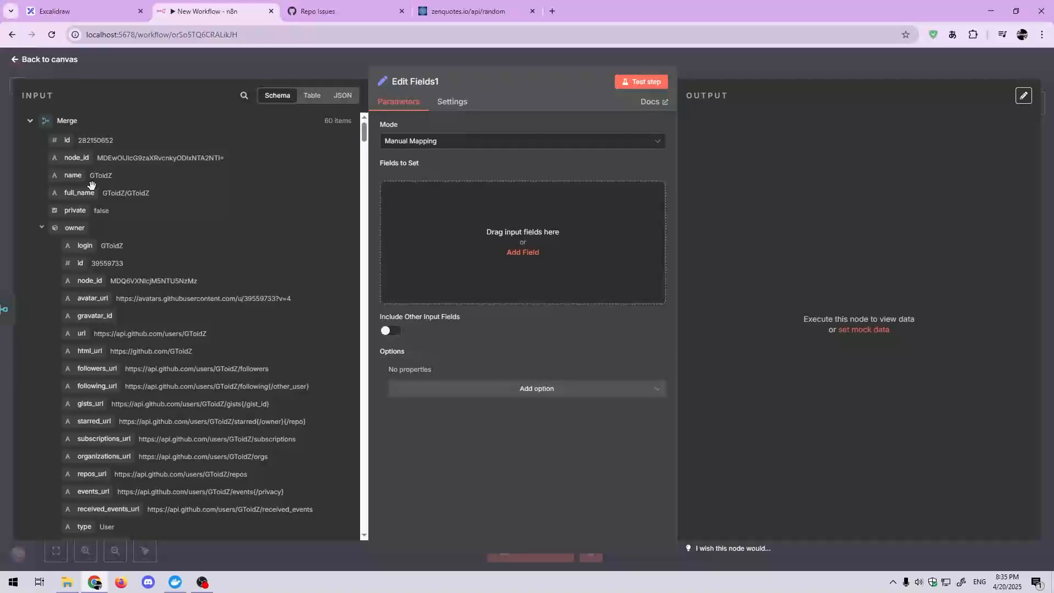
left_click_drag(92, 185, 482, 277)
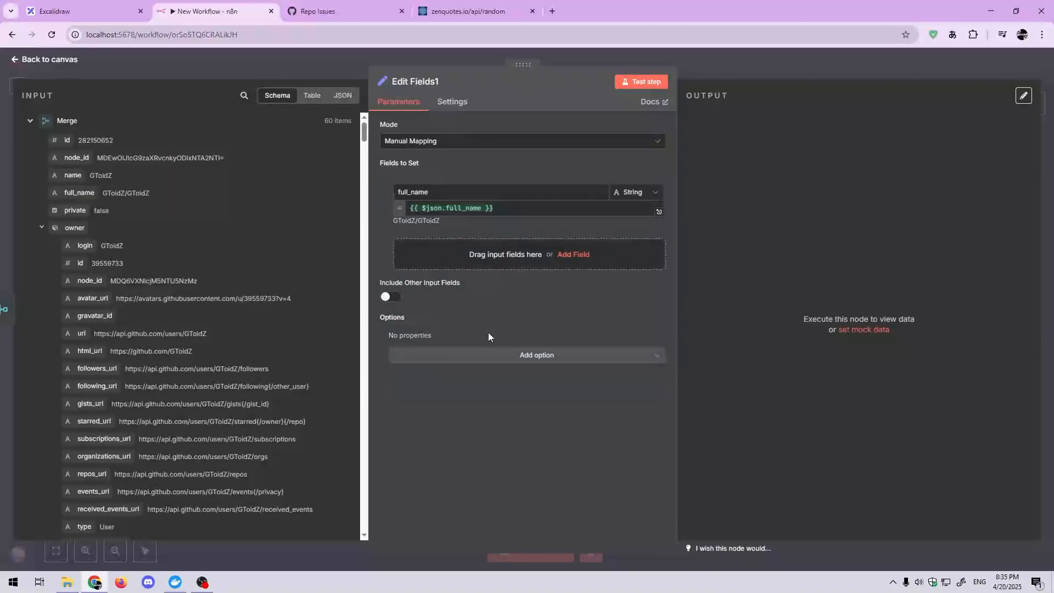
double_click(499, 197)
type("name")
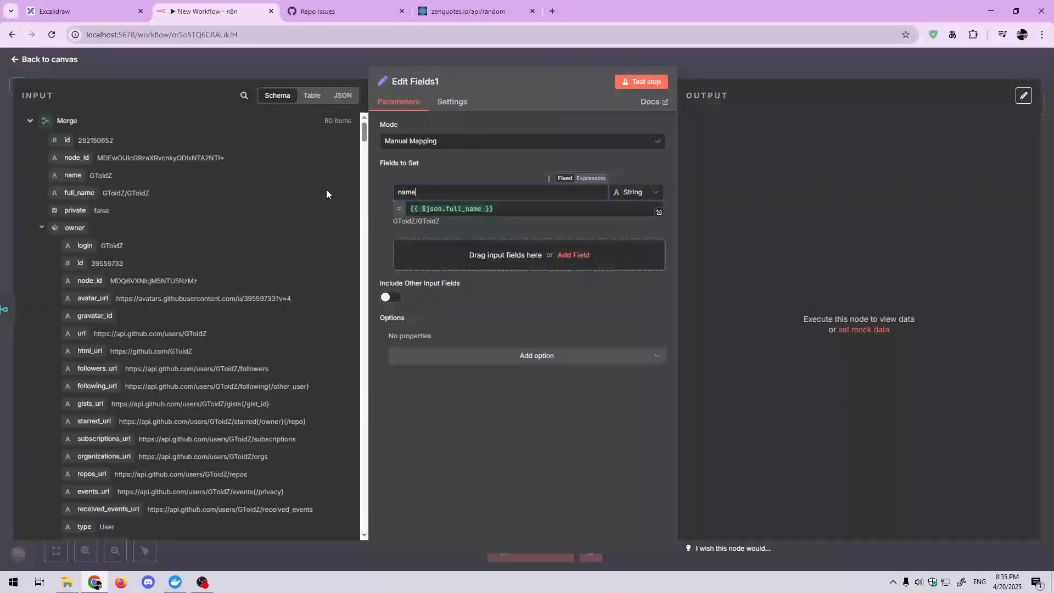
left_click(372, 190)
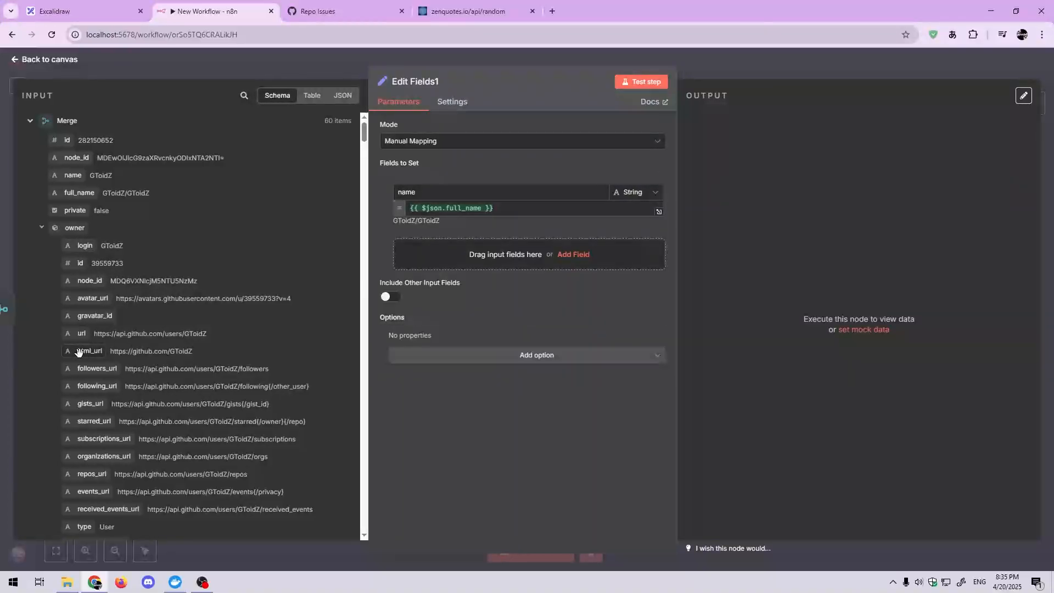
Step: Map the owner's html_url input to a second string field named url
left_click_drag(78, 352, 505, 258)
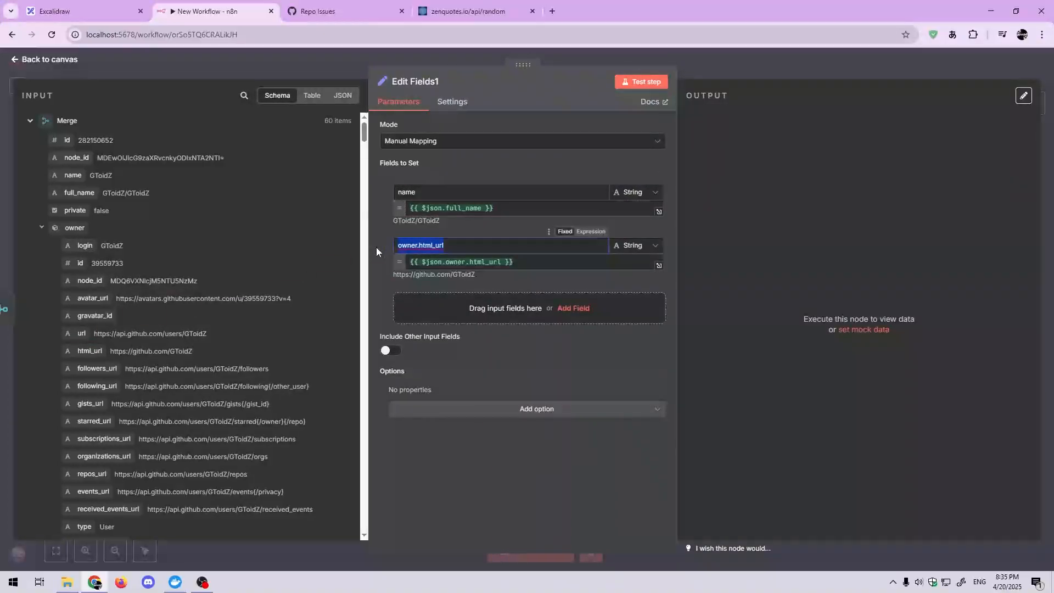
type("url")
left_click(403, 227)
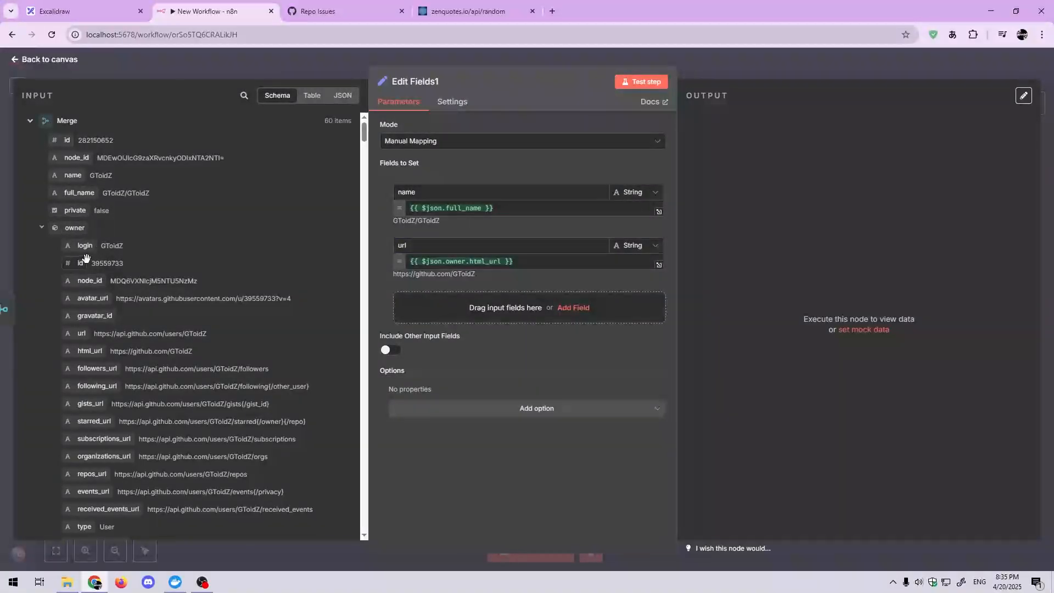
Step: Replace the url field's value with the repository's own top-level html_url input instead of the owner's
scroll(176, 343, "down", 2)
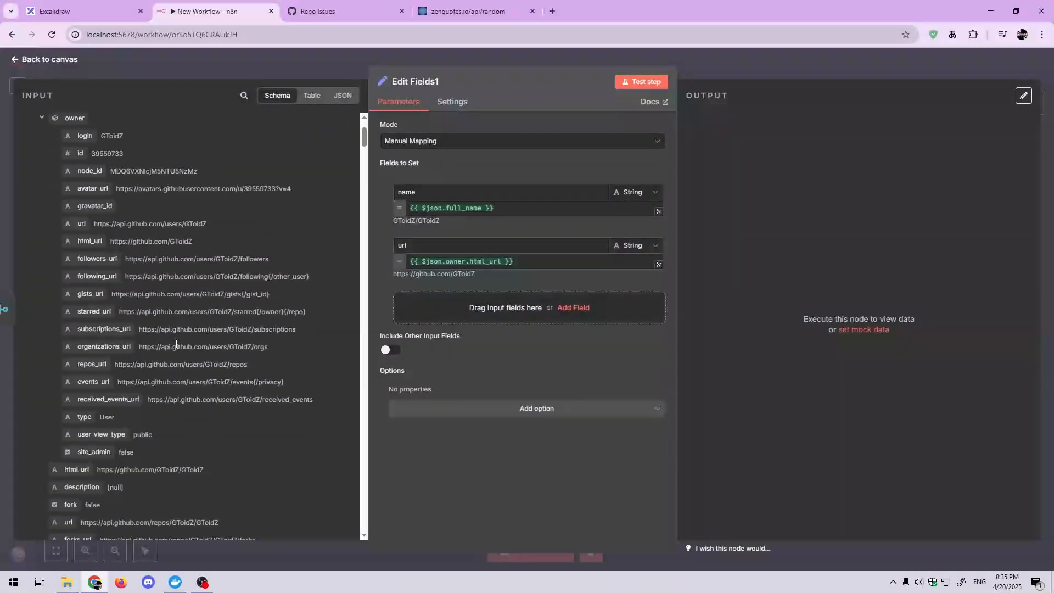
scroll(174, 344, "down", 2)
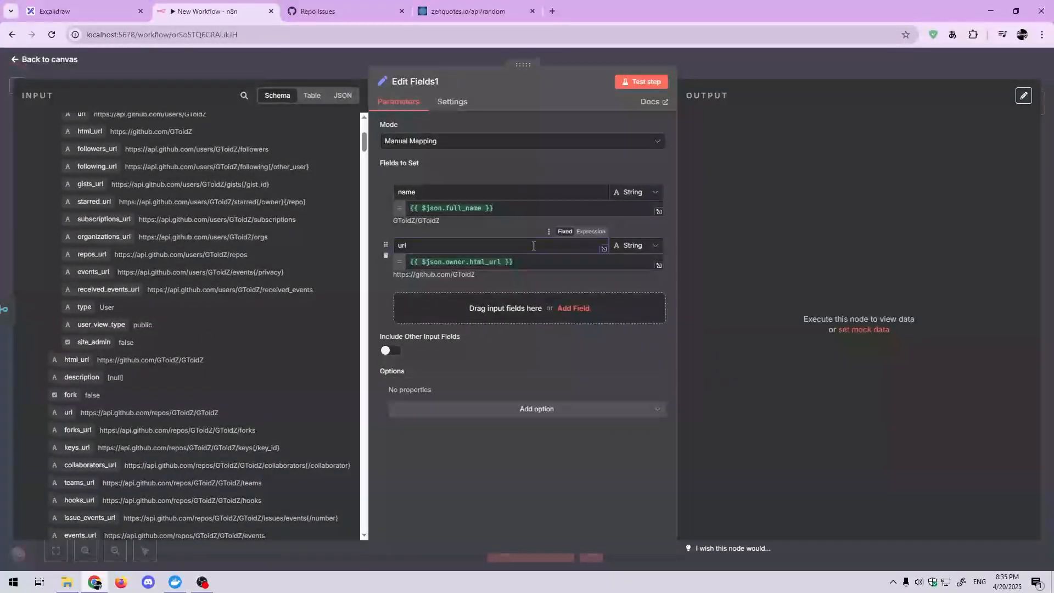
left_click(516, 261)
key("BackSpace")
key("BackSpace")
key("BackSpace")
key("BackSpace")
key("BackSpace")
key("BackSpace")
key("BackSpace")
key("BackSpace")
key("BackSpace")
key("BackSpace")
key("BackSpace")
key("BackSpace")
key("BackSpace")
key("BackSpace")
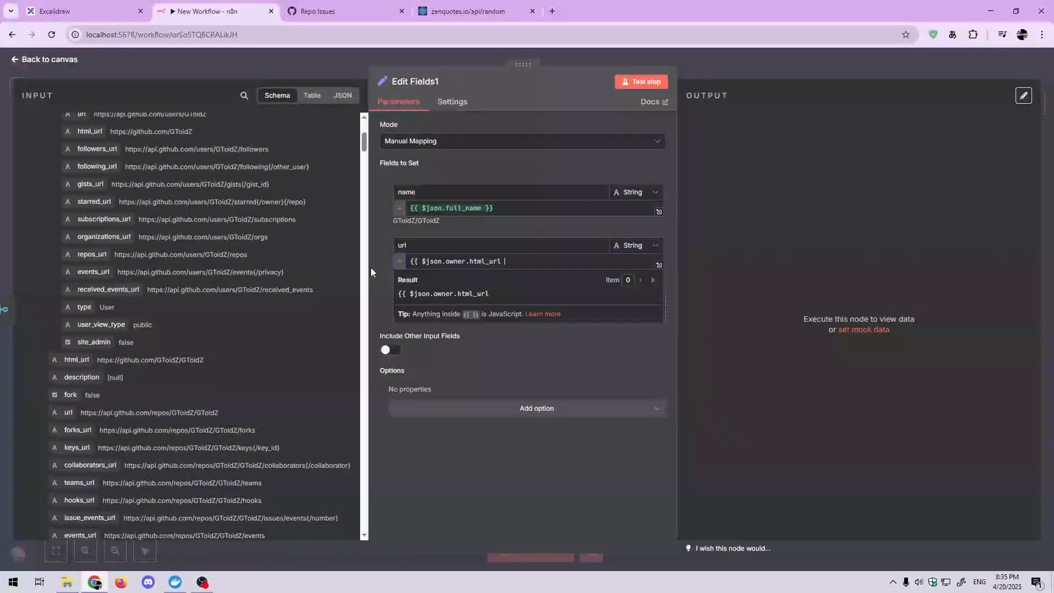
key("BackSpace")
key("BackSpace")
key("BackSpace")
key("BackSpace")
key("BackSpace")
key("BackSpace")
key("BackSpace")
key("BackSpace")
key("BackSpace")
key("BackSpace")
key("BackSpace")
key("BackSpace")
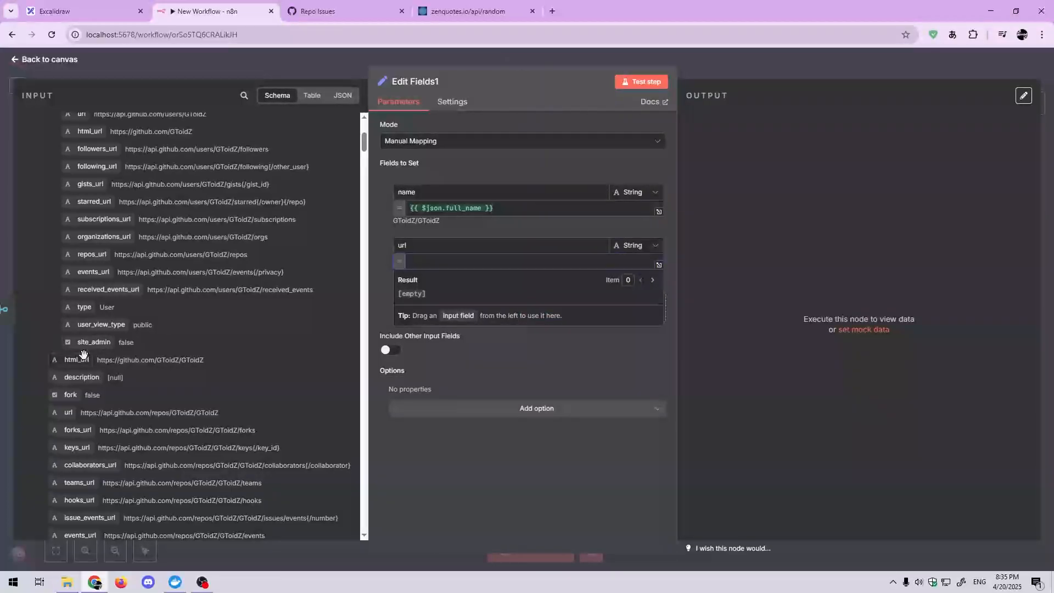
left_click_drag(76, 360, 509, 268)
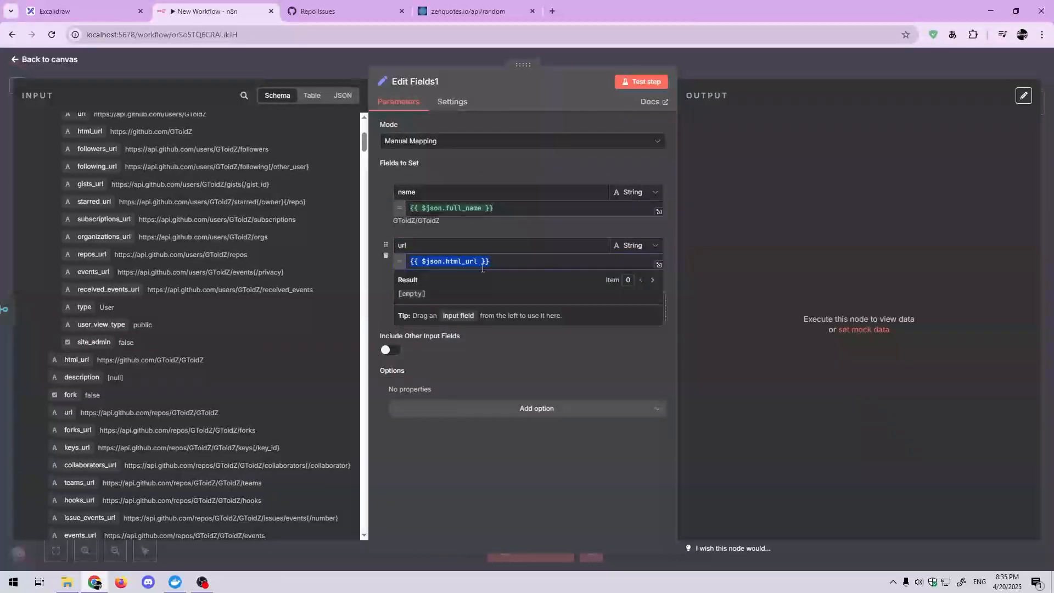
left_click(384, 306)
Step: Add a string field named description with the value {{ $json.description || "" }}, falling back to an empty string
scroll(273, 378, "down", 4)
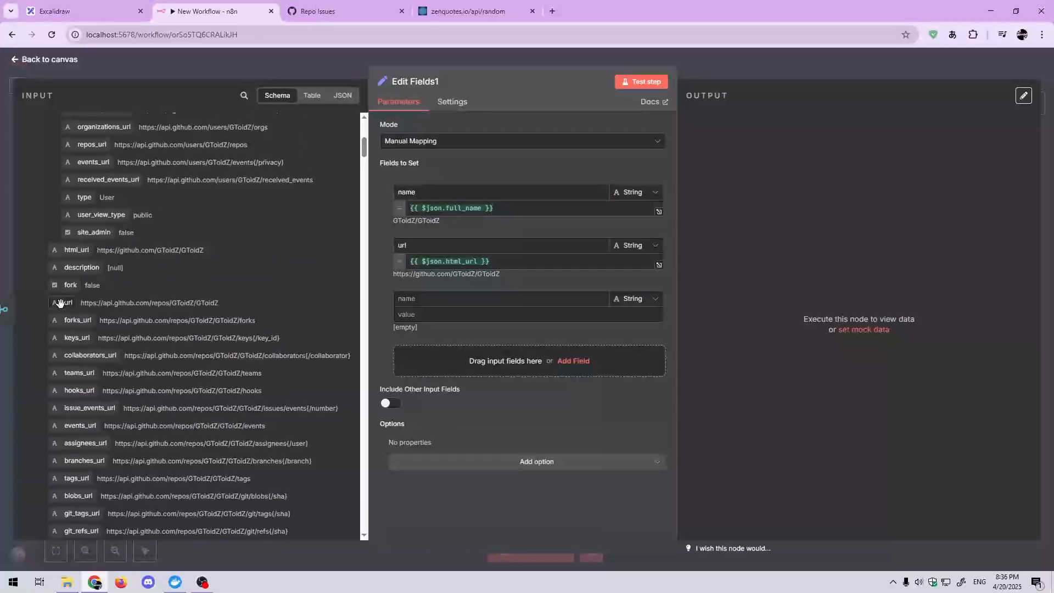
scroll(87, 268, "down", 4)
left_click_drag(85, 159, 478, 301)
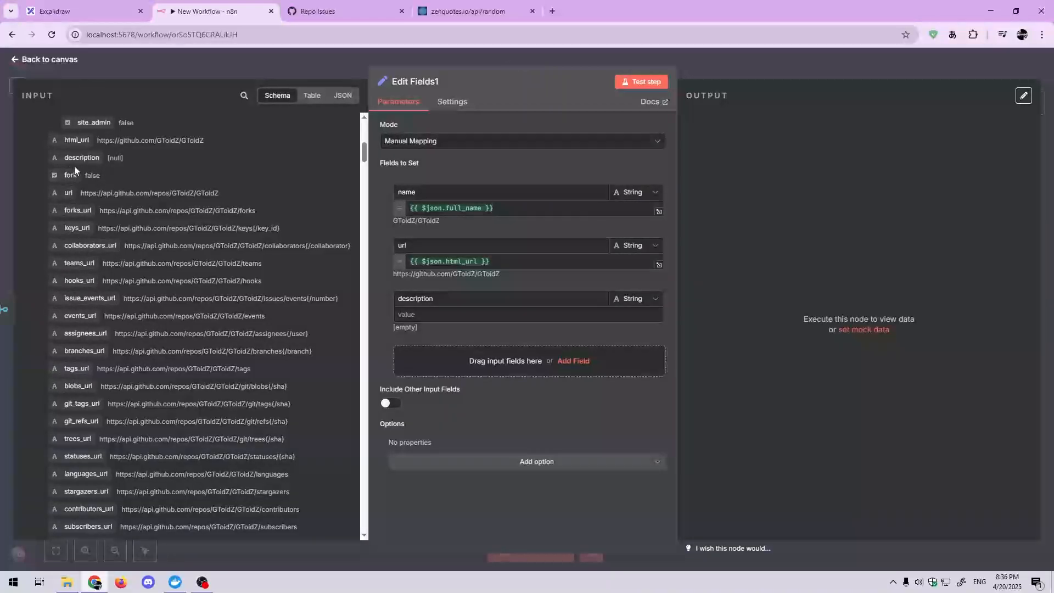
left_click_drag(90, 165, 463, 318)
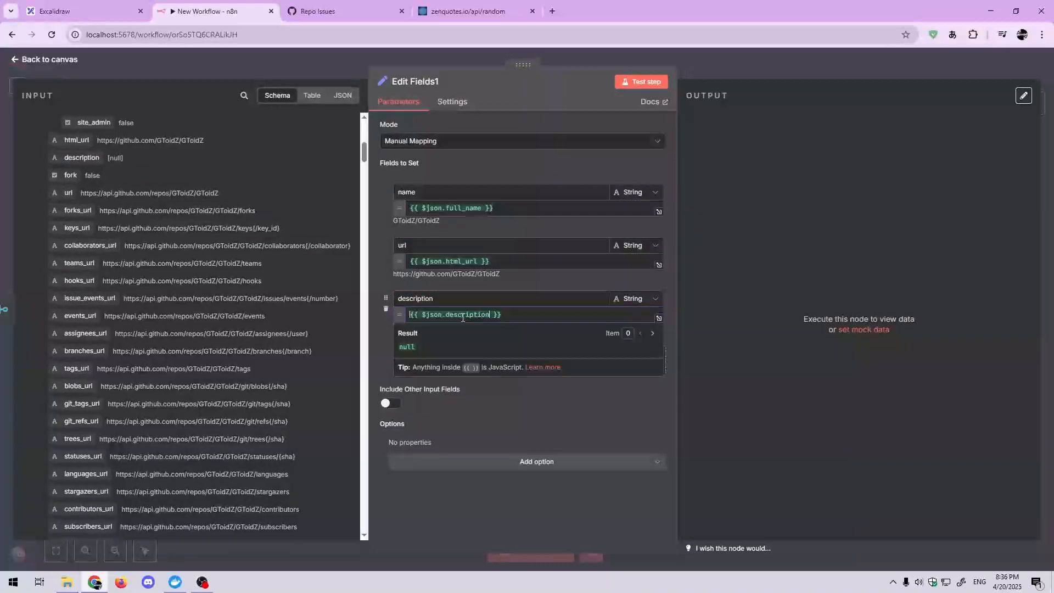
left_click(493, 314)
type("|| \"\"")
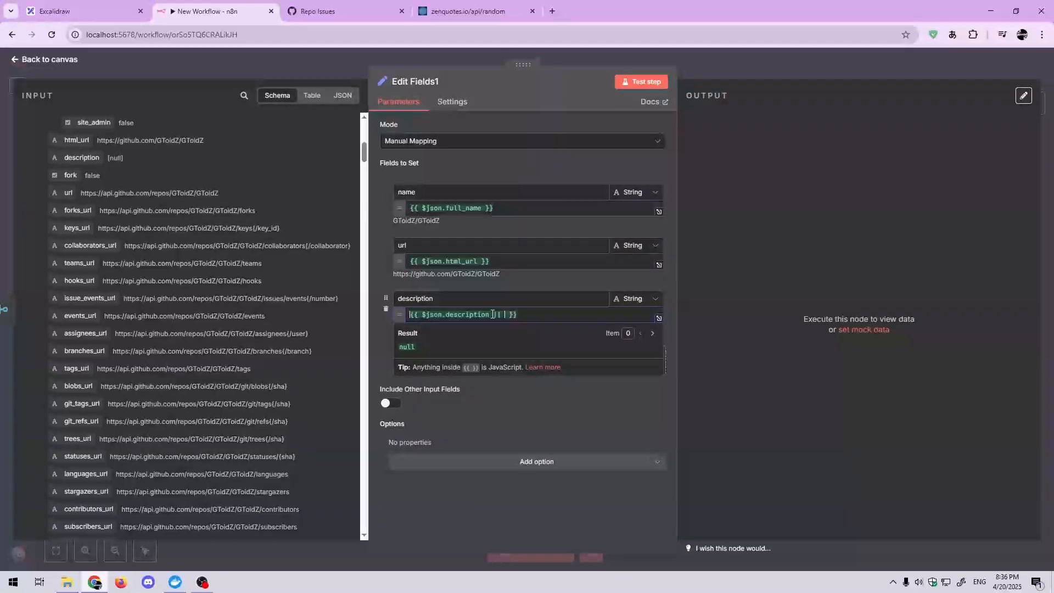
left_click(526, 316)
left_click(388, 331)
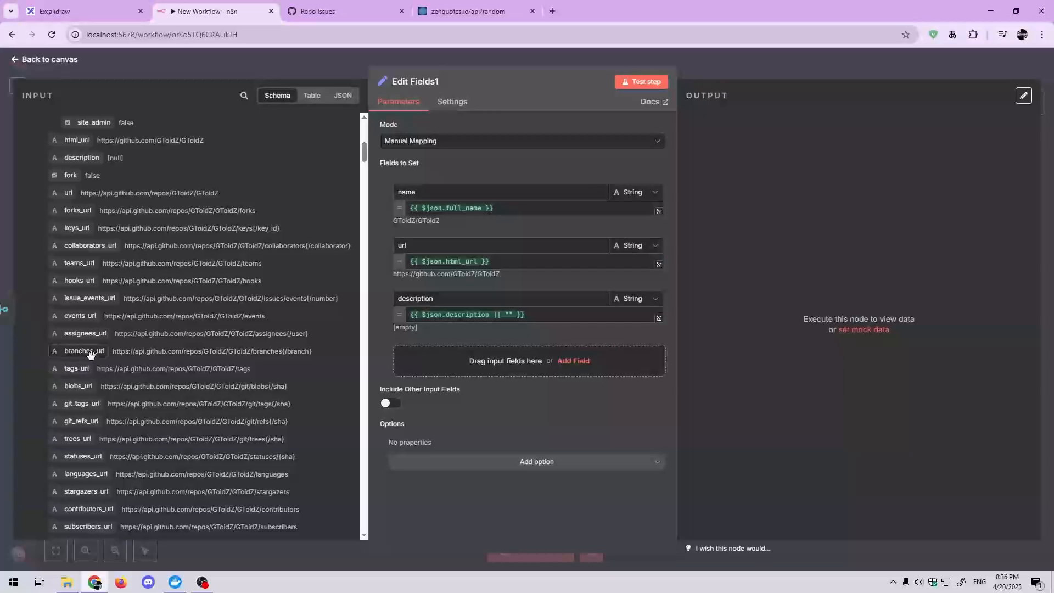
Step: Map the updated_at input to a new string field and rename that field updated
scroll(83, 368, "down", 6)
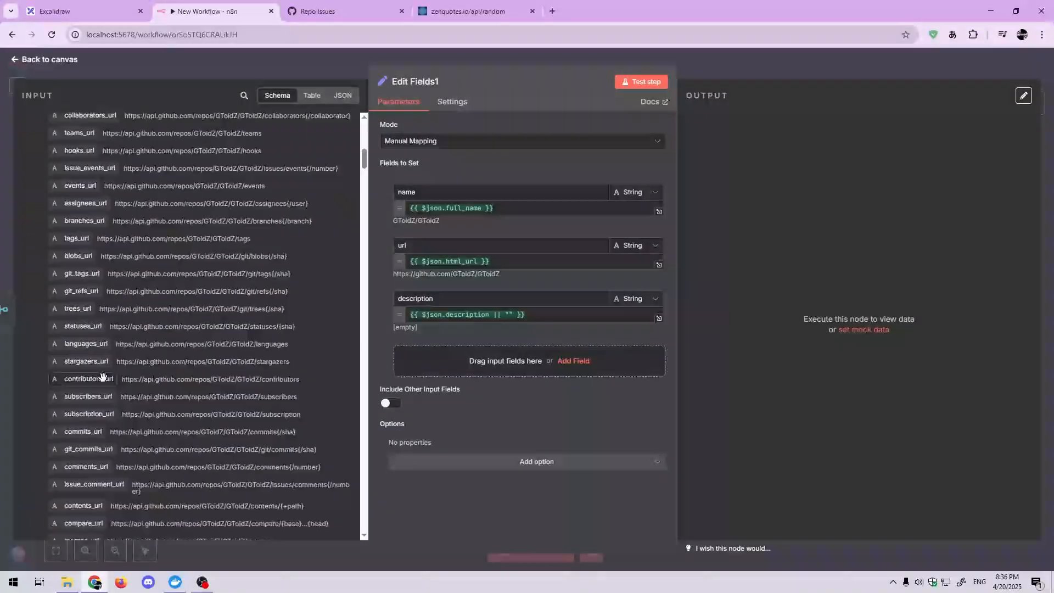
scroll(133, 378, "down", 4)
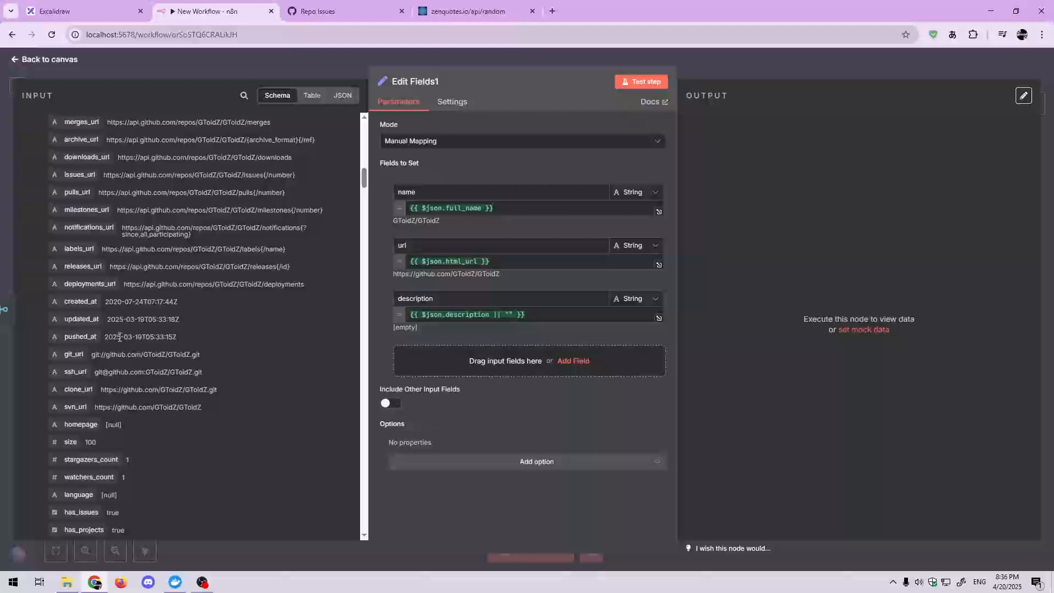
left_click_drag(82, 319, 439, 364)
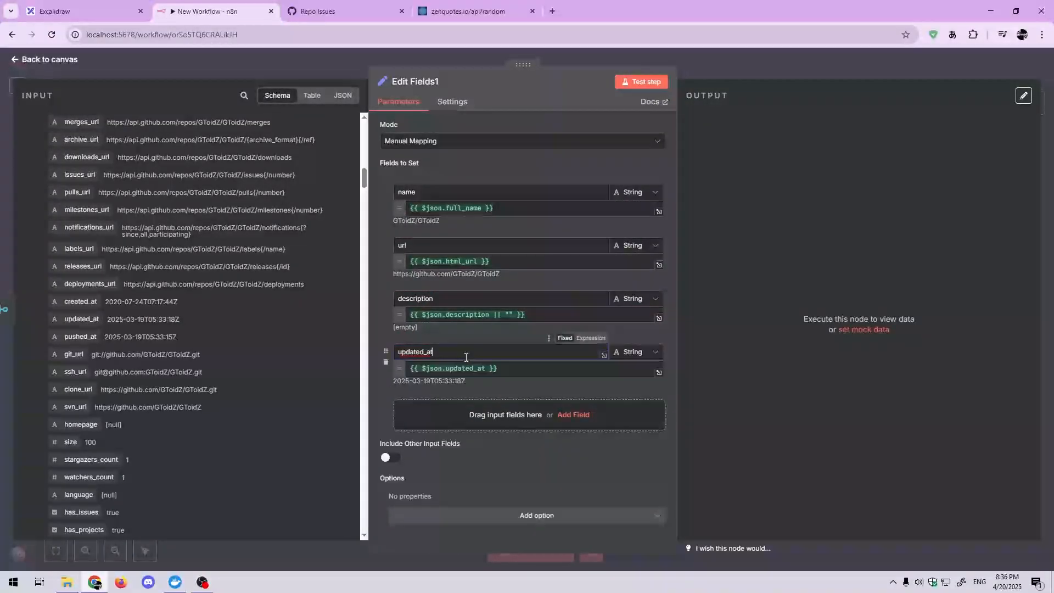
left_click(431, 356)
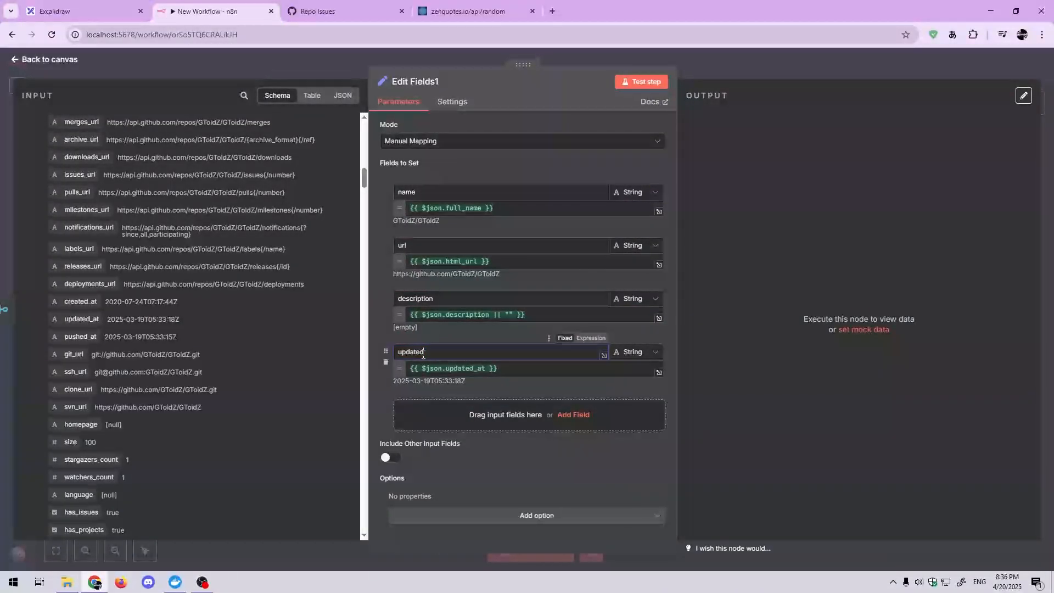
Step: Format the updated field's date by extending its expression to {{ $json.updated_at.toDateTime().format('dd/LL/yyyy') }}
left_click(509, 373)
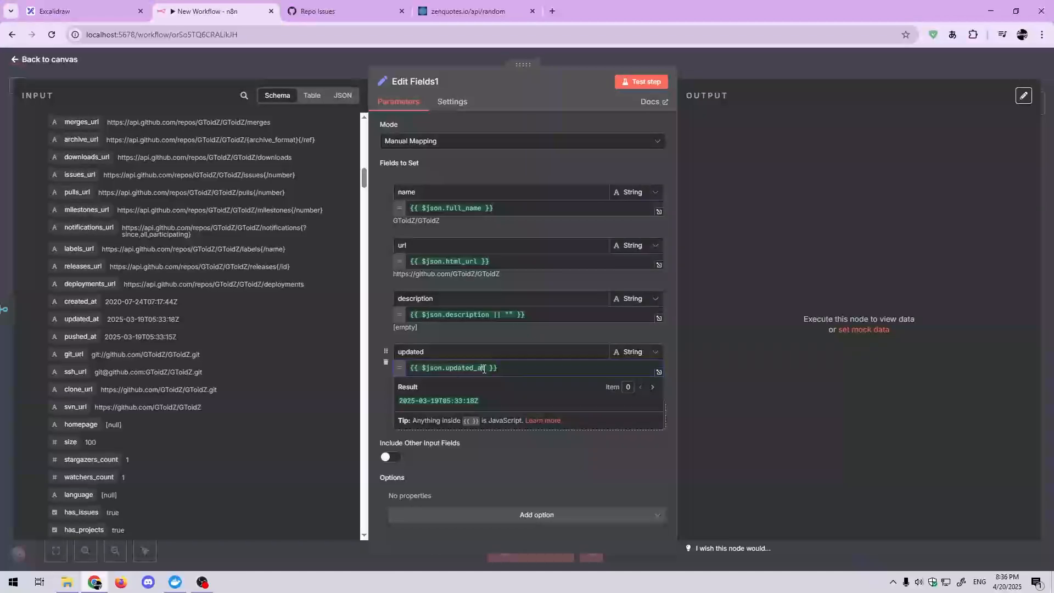
left_click(488, 369)
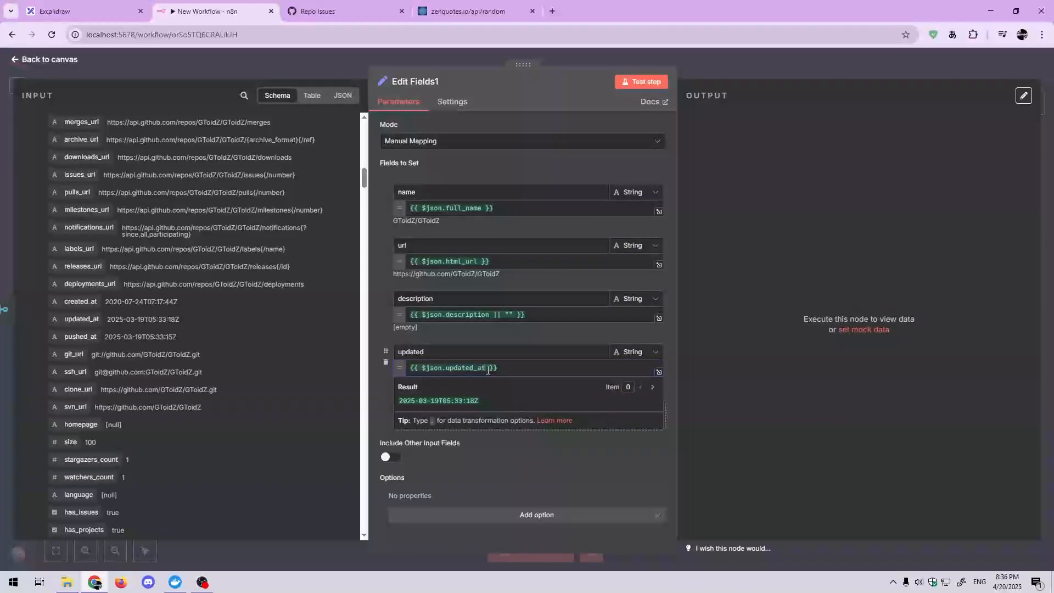
type(".")
key("Return")
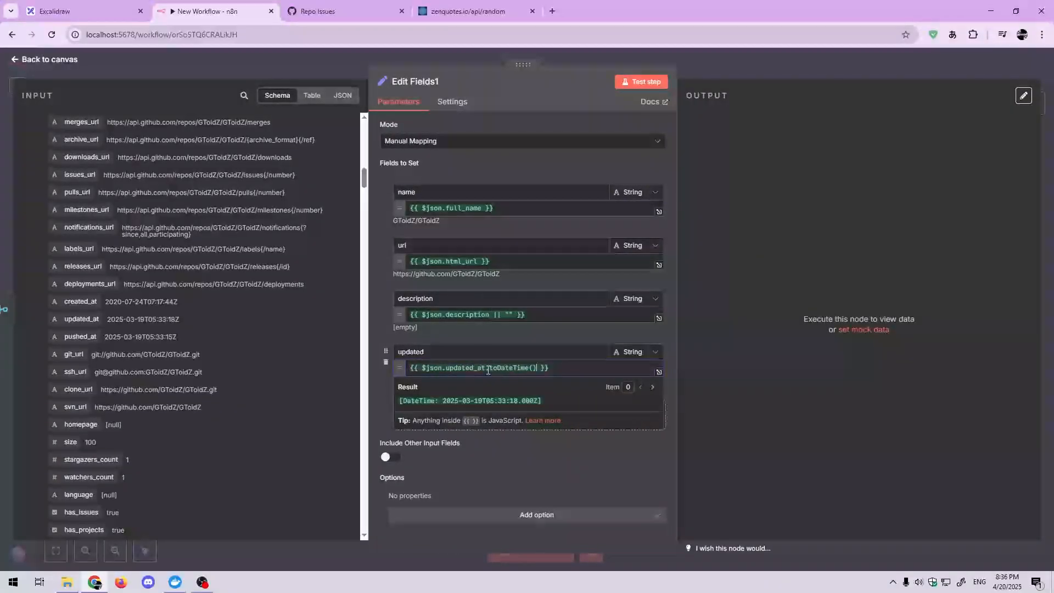
type(".form")
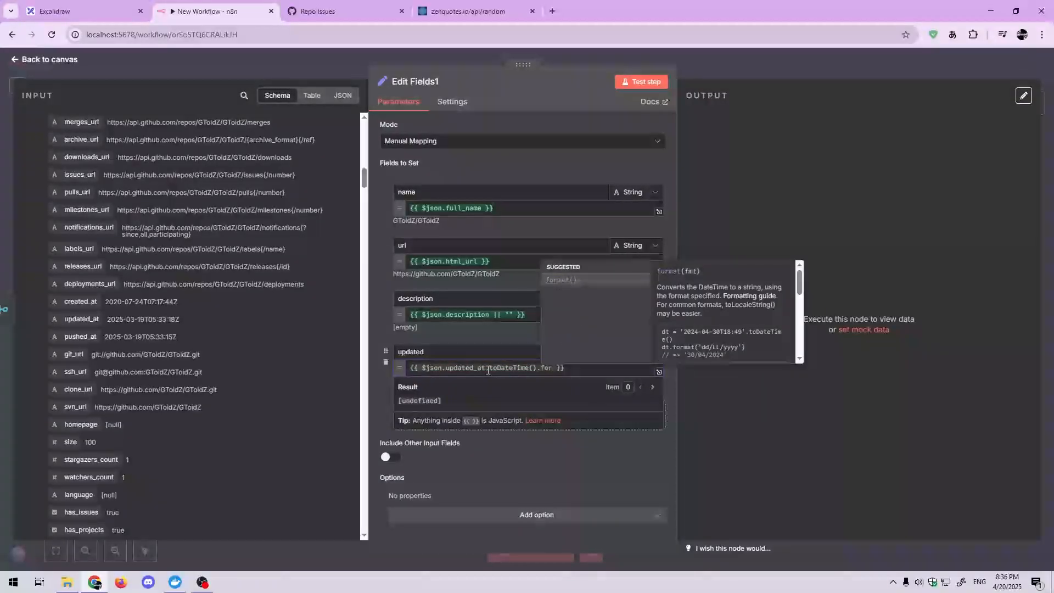
key("Return")
type("d")
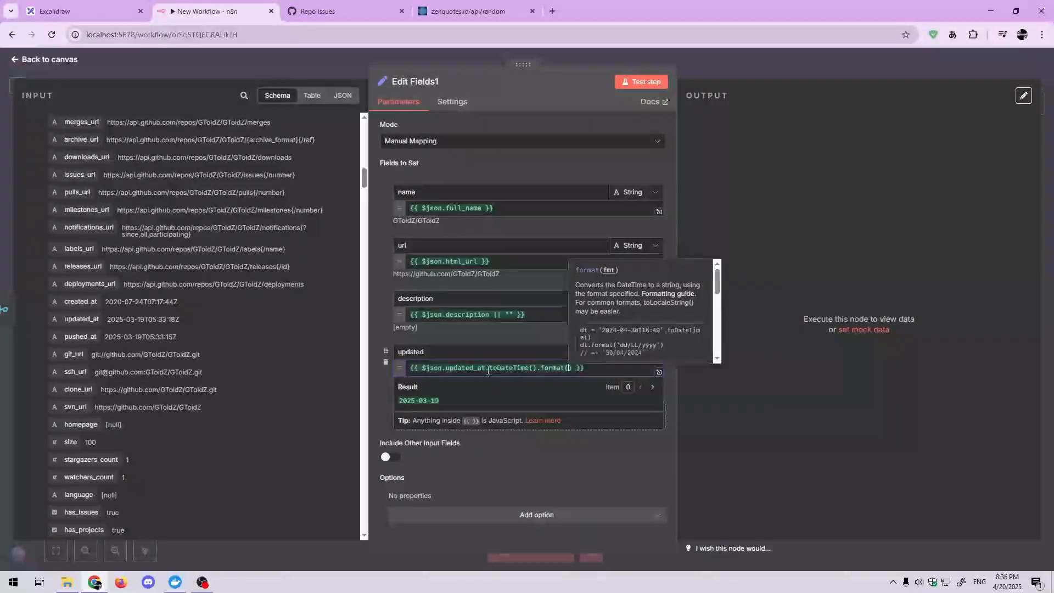
type("d/LL/y")
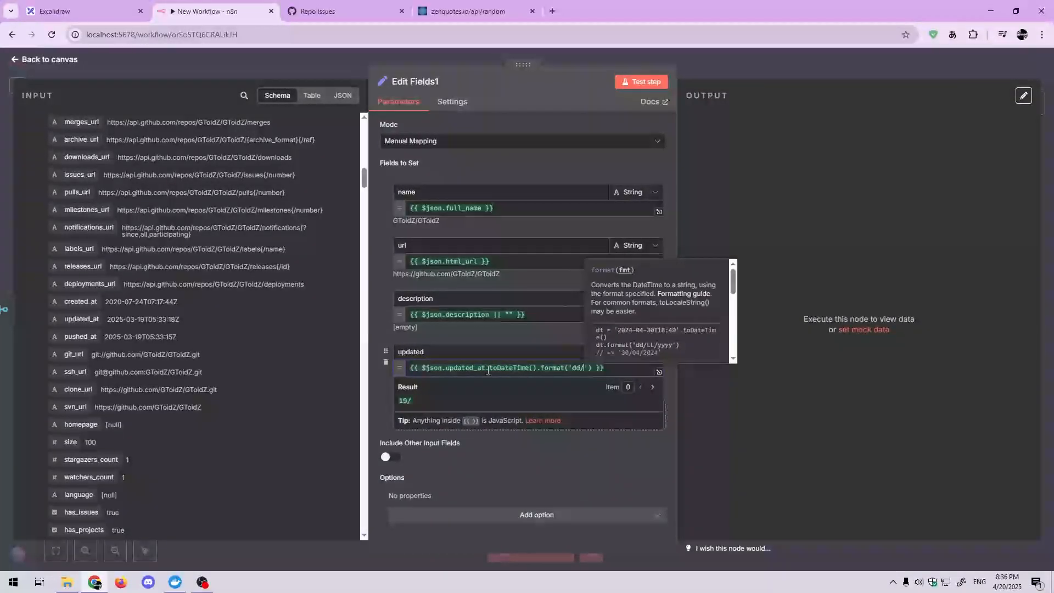
type("yyy")
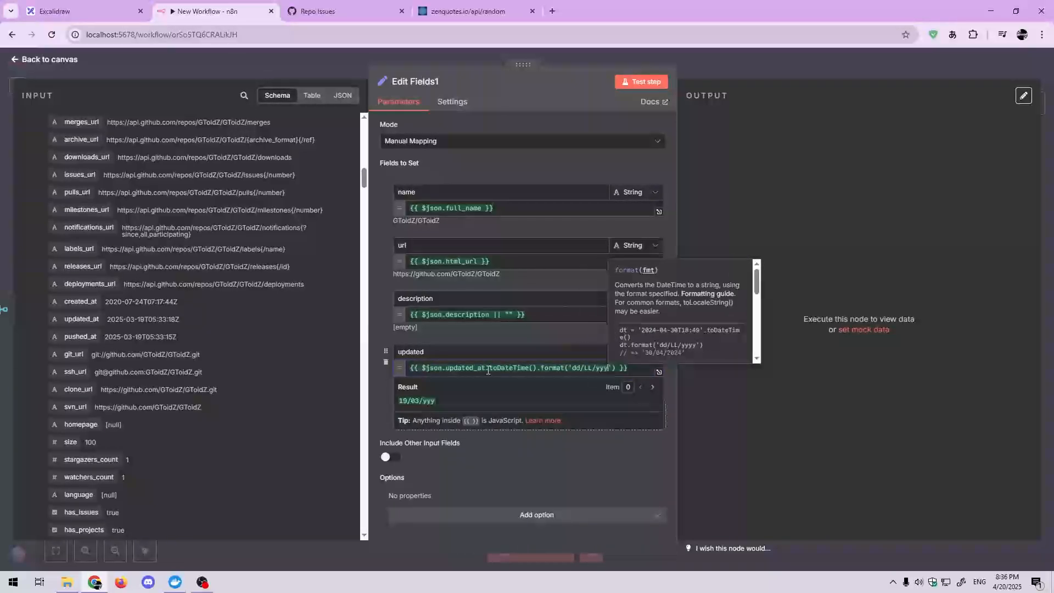
left_click(387, 395)
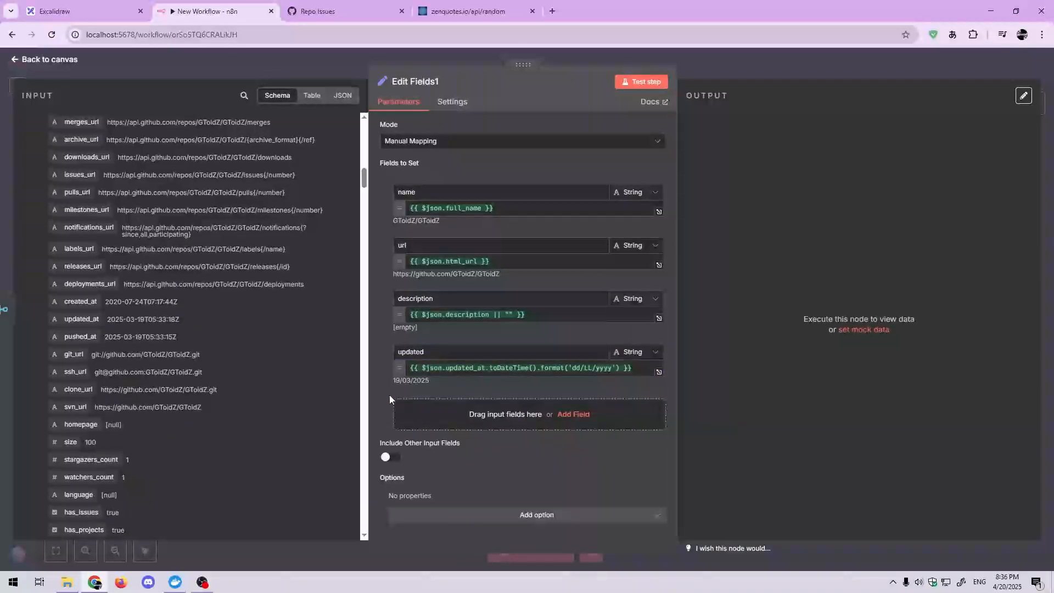
Step: Map the stargazers_count input to a new number field and rename that field stars
scroll(298, 347, "down", 2)
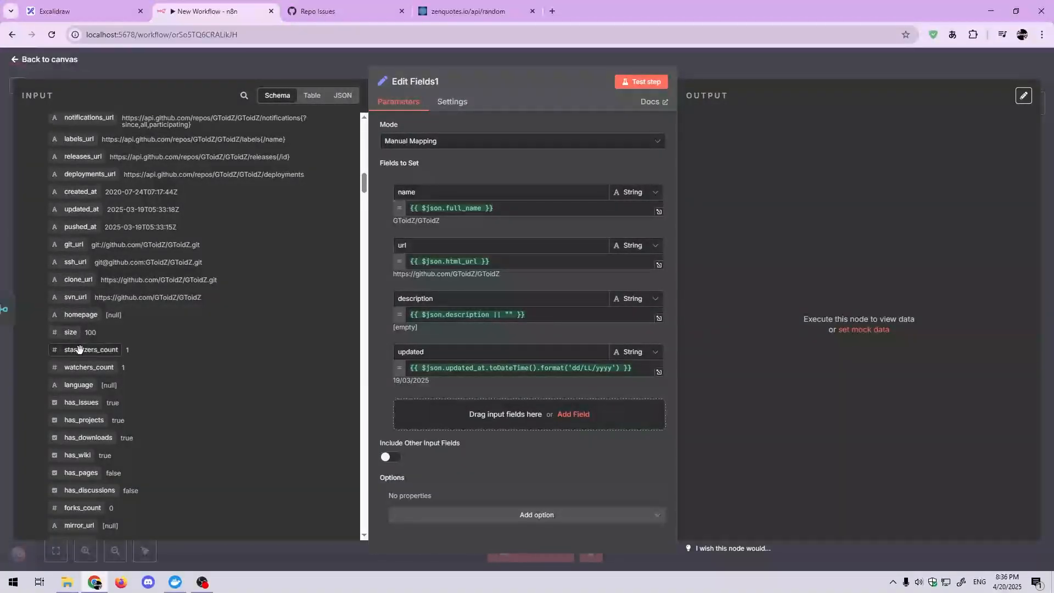
left_click_drag(91, 350, 483, 414)
double_click(472, 407)
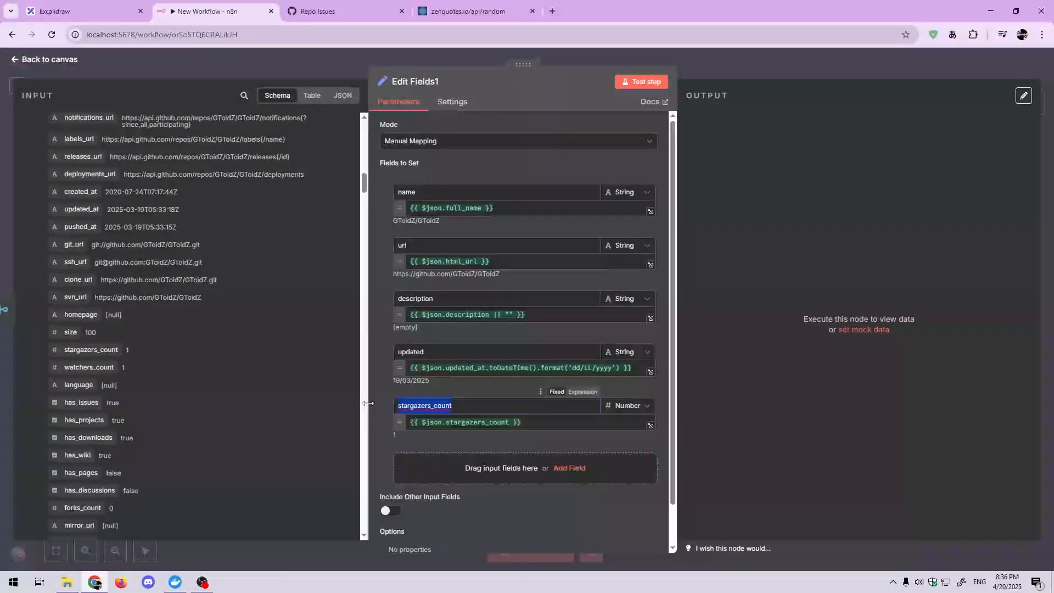
type("stars")
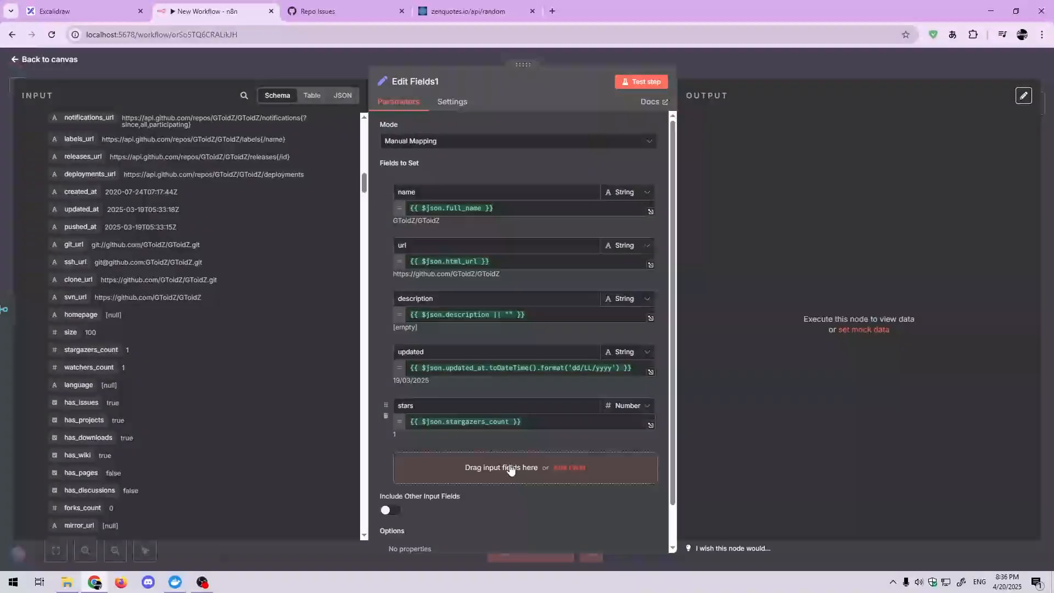
Step: Map the spreadsheetId input to a string field of the same name and return to the canvas
scroll(302, 451, "down", 2)
scroll(301, 455, "down", 4)
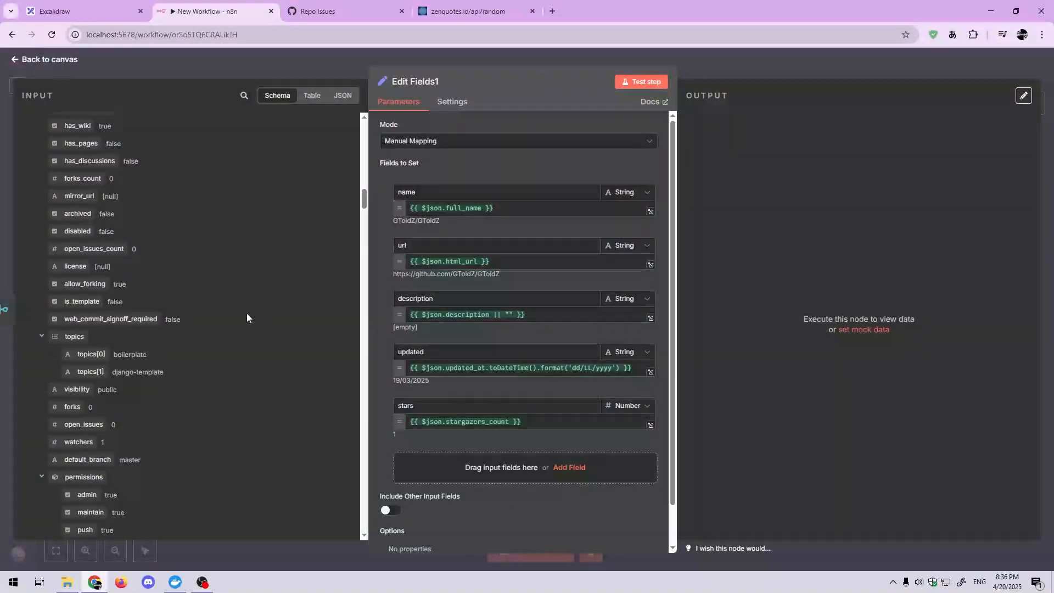
scroll(196, 409, "down", 2)
left_click_drag(86, 472, 494, 464)
scroll(491, 483, "down", 2)
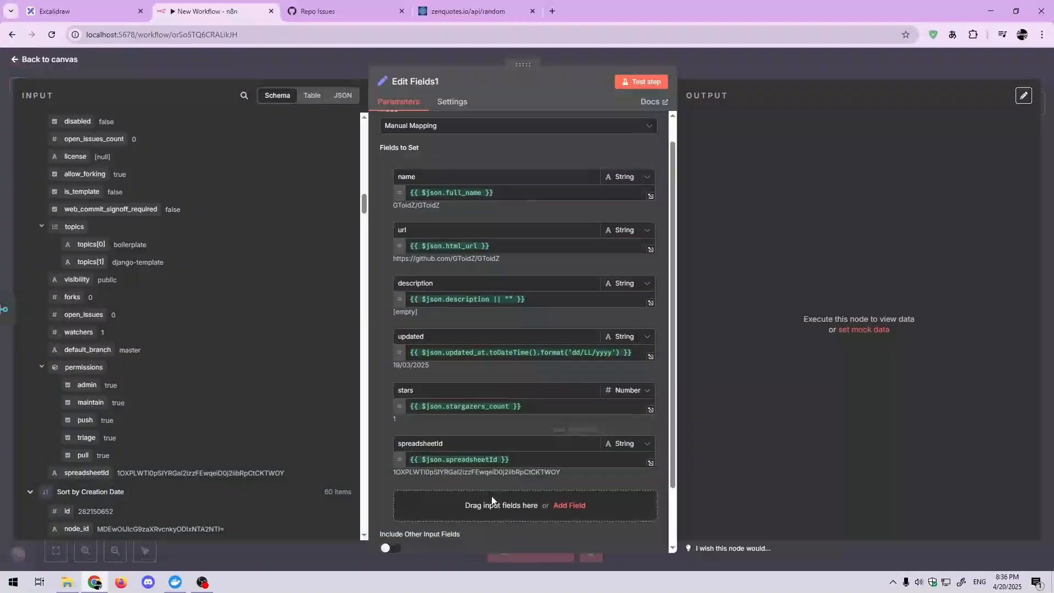
scroll(493, 499, "up", 2)
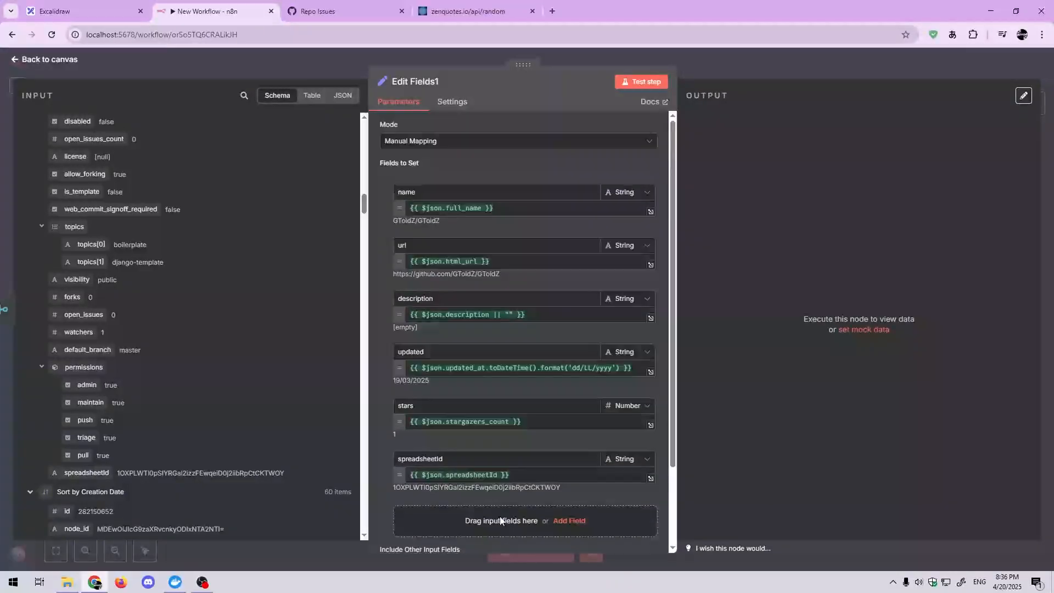
left_click(805, 72)
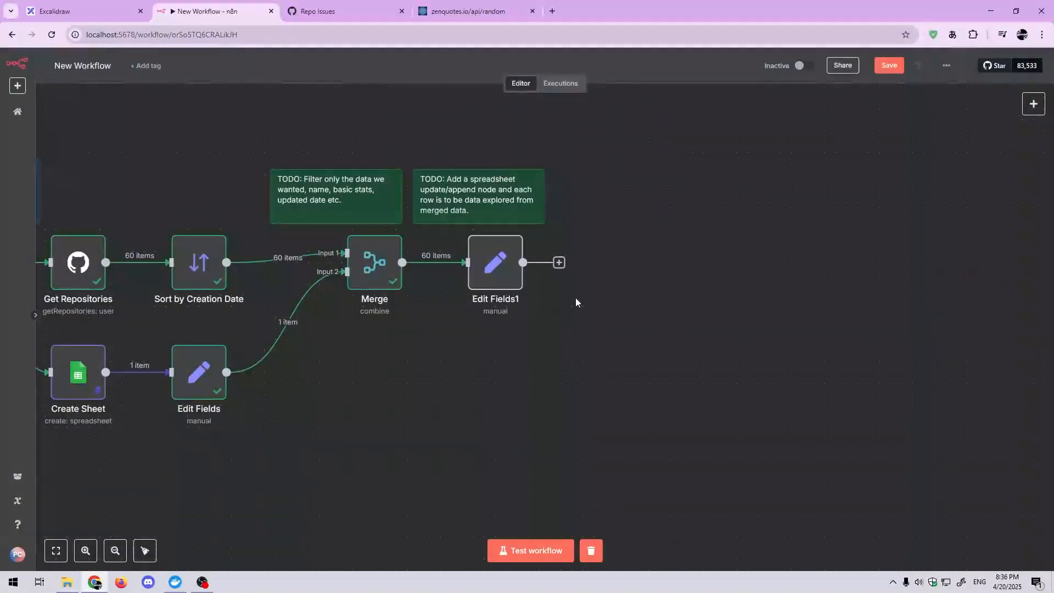
Step: Execute only the Edit Fields1 node on the merged repository items
left_click(557, 263)
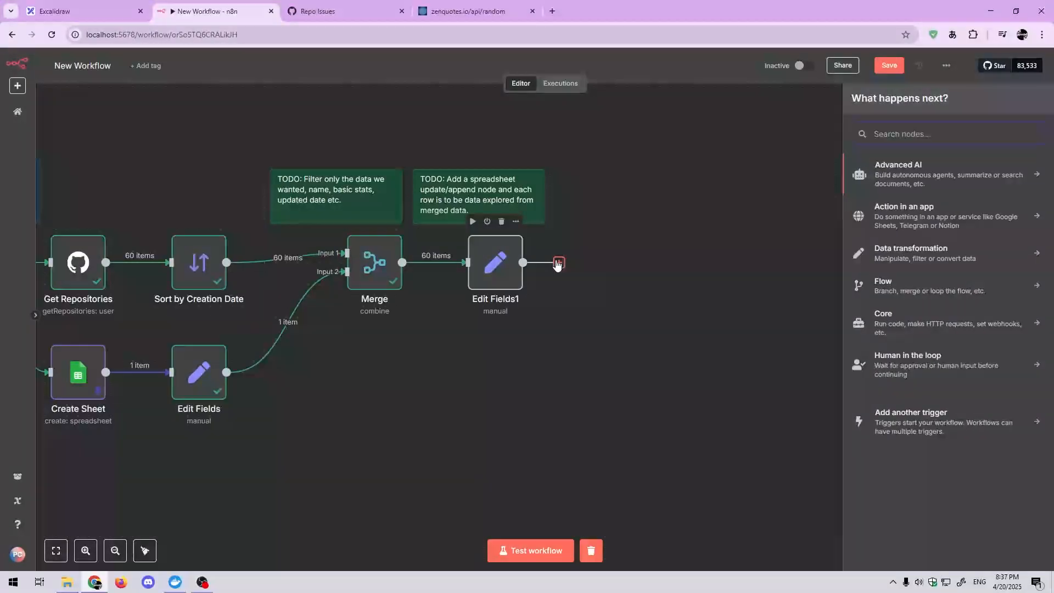
left_click(621, 231)
left_click_drag(466, 309, 668, 328)
left_click(690, 283)
left_click(673, 241)
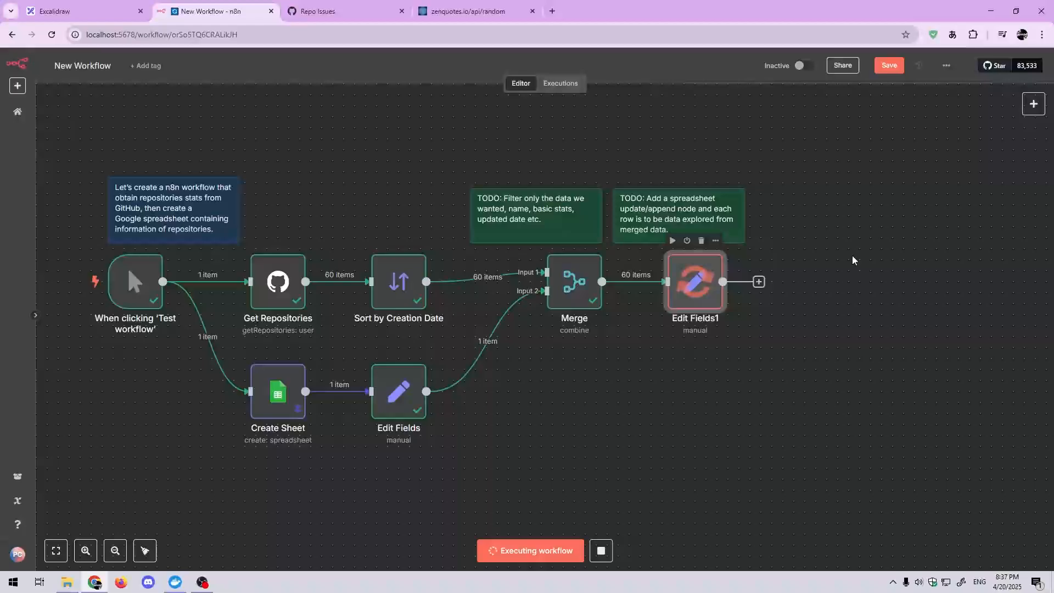
Step: Examine the Edit Fields1 node's JSON output for the mapped repository fields and return to the canvas
left_click_drag(851, 259, 522, 250)
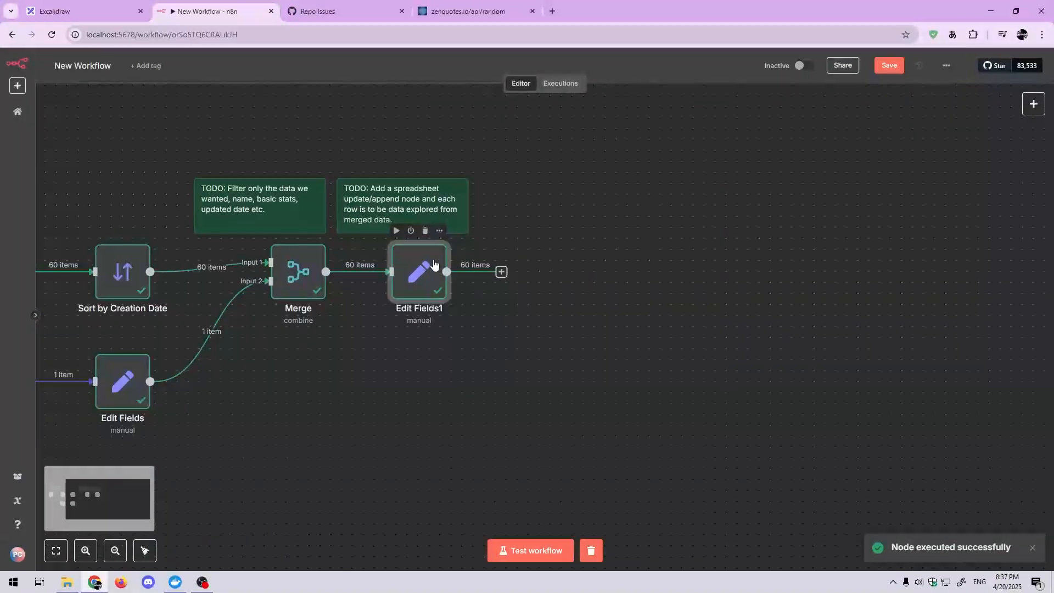
double_click(416, 275)
scroll(805, 235, "down", 6)
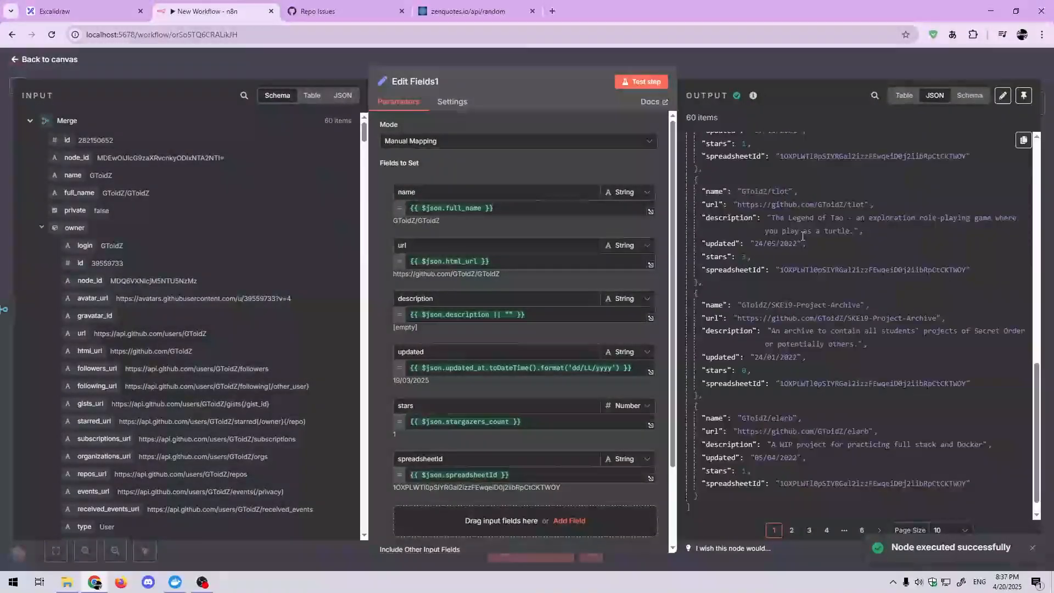
scroll(796, 223, "up", 7)
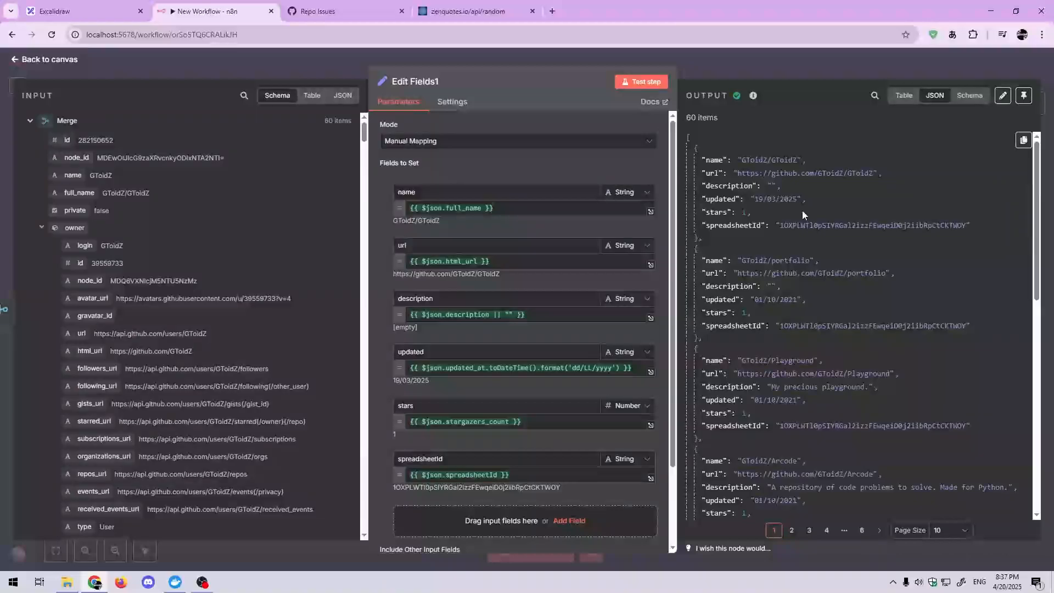
left_click(804, 68)
left_click_drag(584, 276, 462, 279)
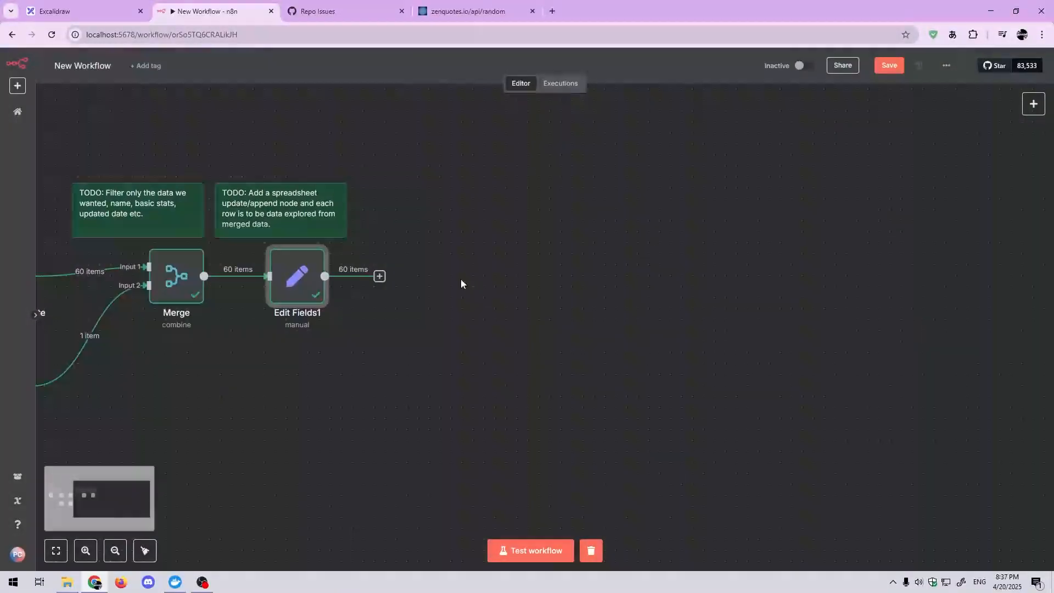
left_click(378, 281)
left_click(493, 246)
left_click_drag(242, 413, 674, 378)
left_click_drag(662, 312, 284, 325)
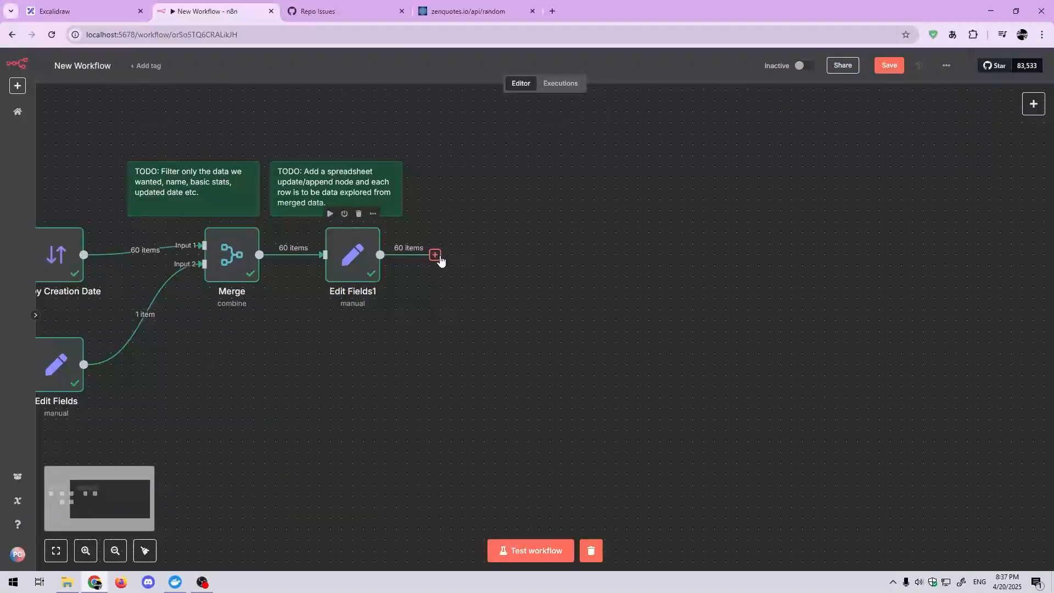
Step: Add a Google Sheets node with the Append row in sheet action after Edit Fields1
left_click(437, 257)
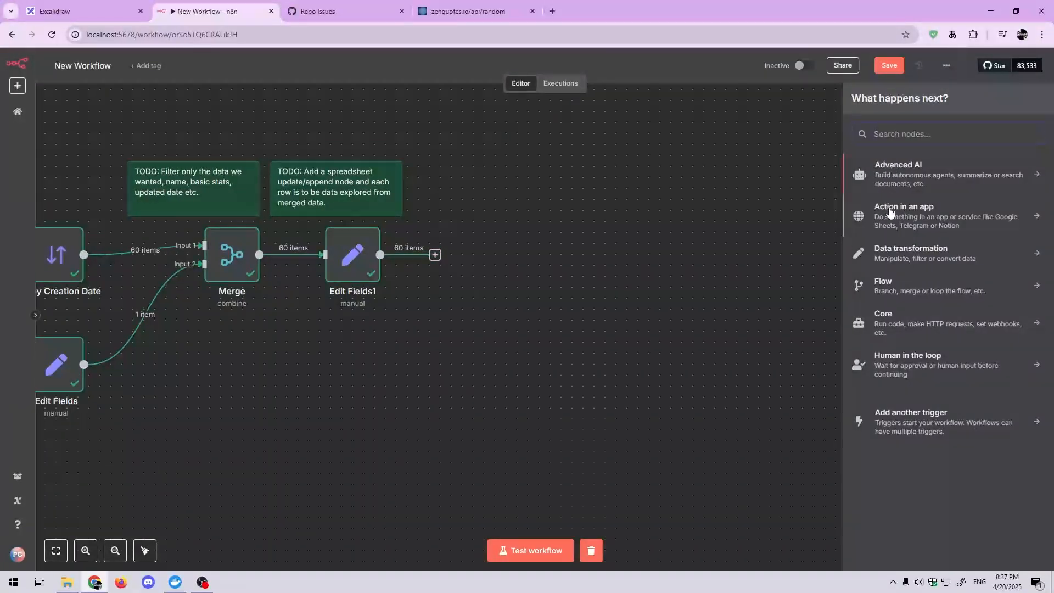
left_click(929, 230)
scroll(923, 297, "down", 5)
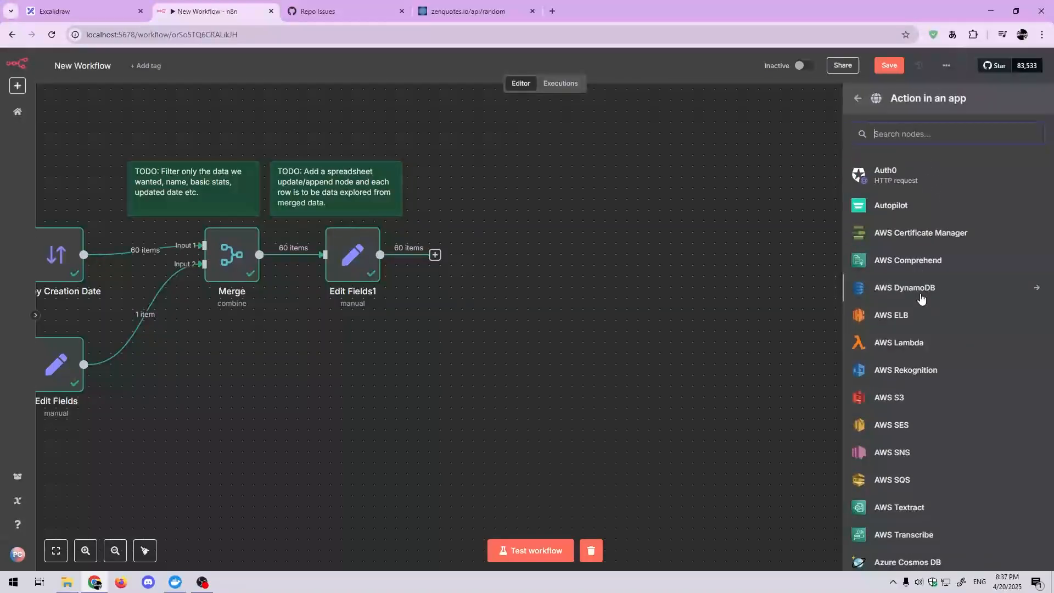
scroll(923, 299, "down", 8)
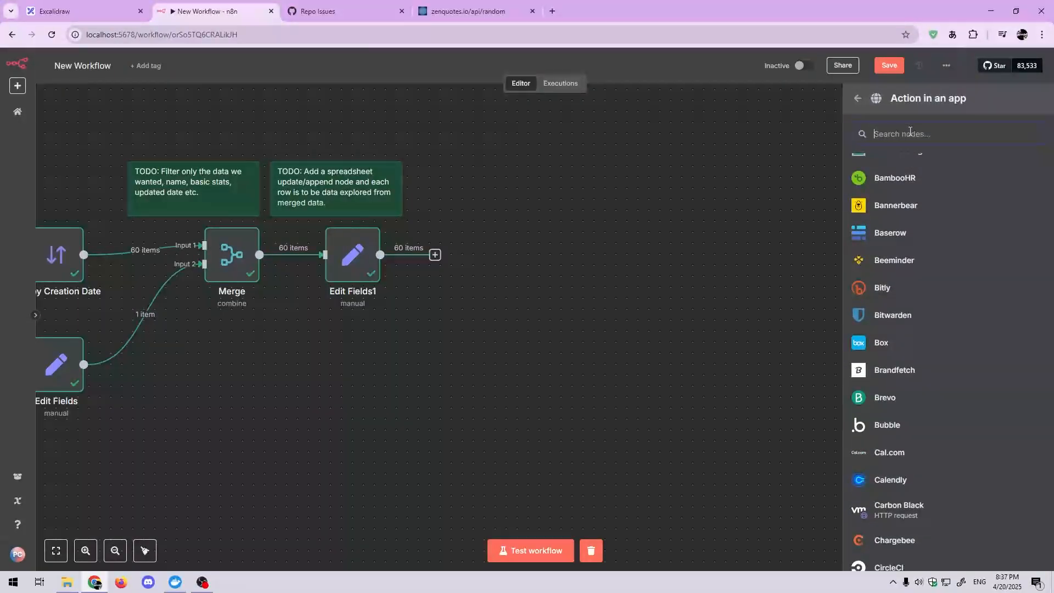
type("sheets")
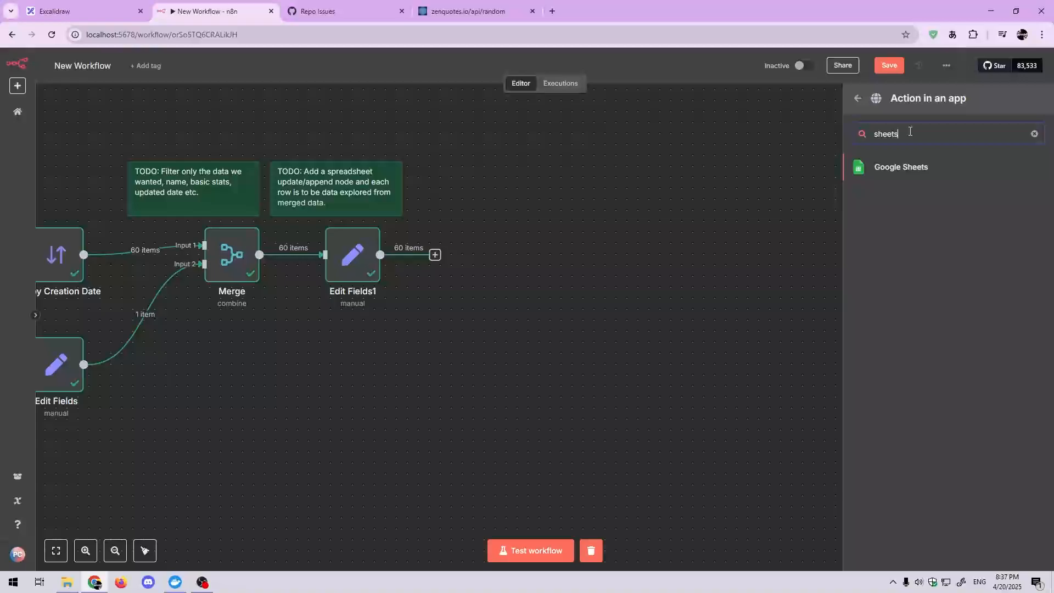
left_click(890, 171)
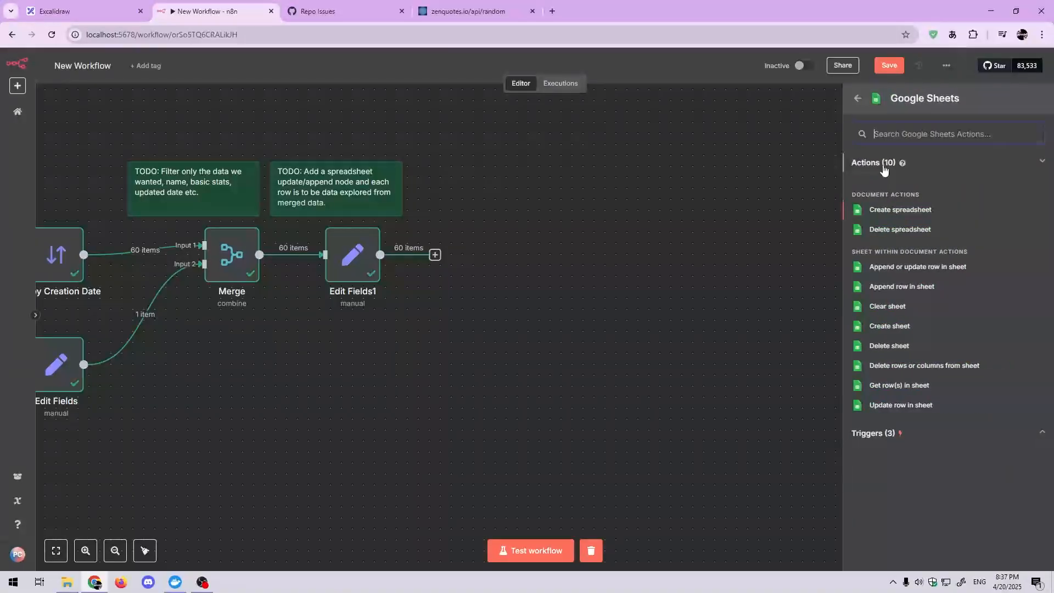
left_click(889, 288)
Step: Set the Google Sheets node's resource to Sheet Within Document and its operation to Append Row
left_click(468, 177)
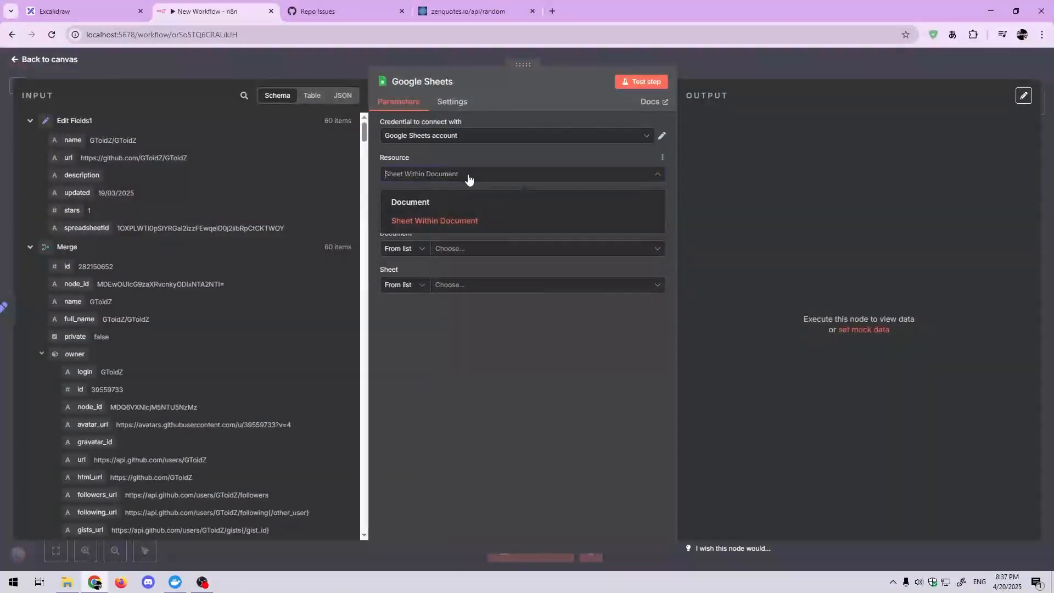
left_click(457, 221)
left_click(456, 217)
left_click(451, 277)
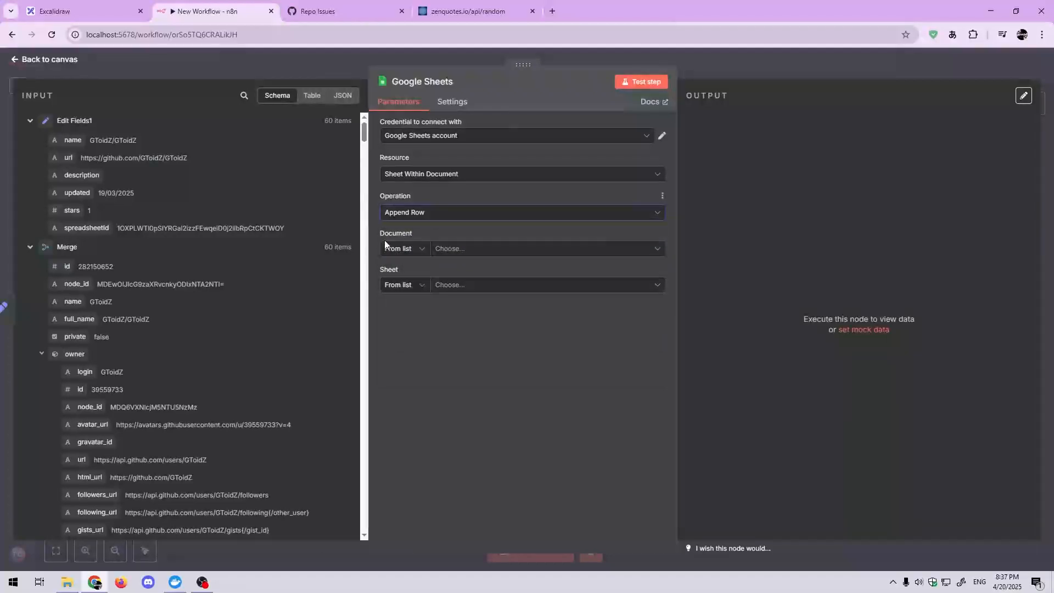
Step: Identify the target document by ID, using the spreadsheetId field from Edit Fields1 as the expression
left_click(406, 249)
left_click(404, 313)
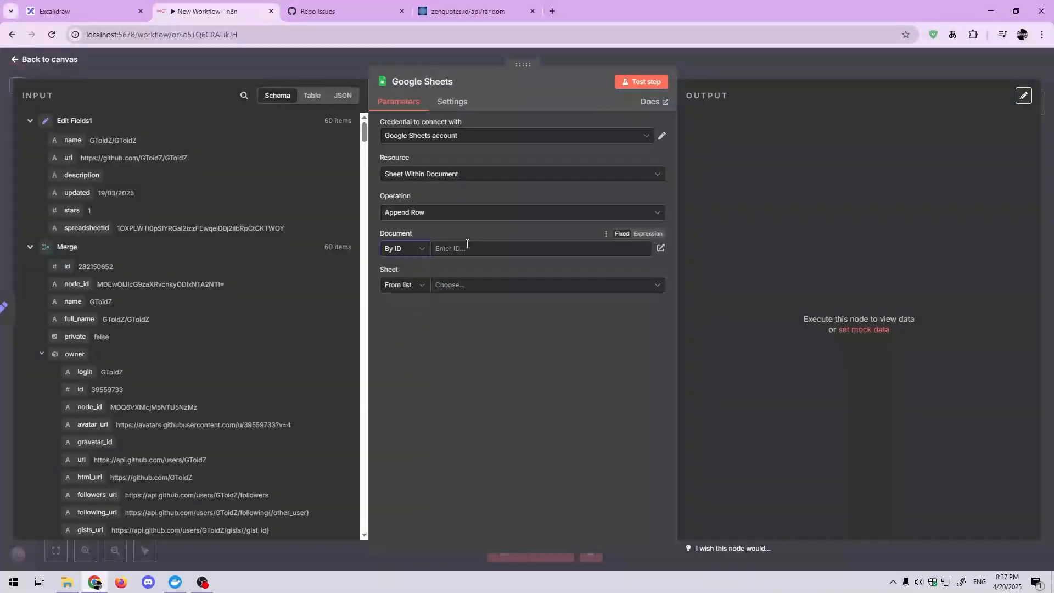
left_click_drag(92, 224, 513, 250)
Step: Choose the Repositories sheet from the list and set the mapping column mode to Map Automatically
left_click(417, 298)
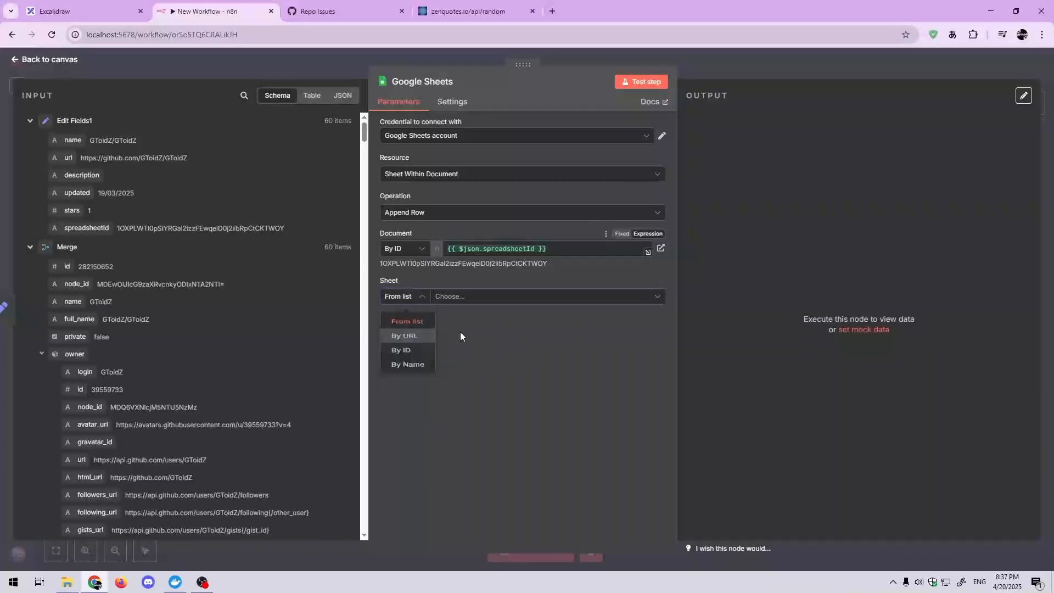
left_click(467, 298)
left_click(447, 300)
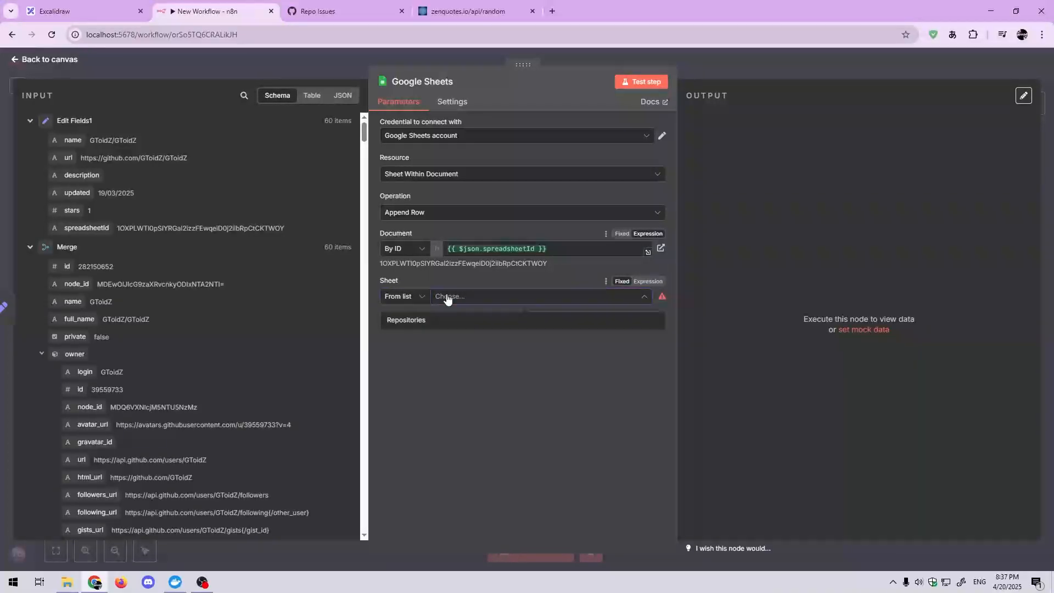
left_click(445, 325)
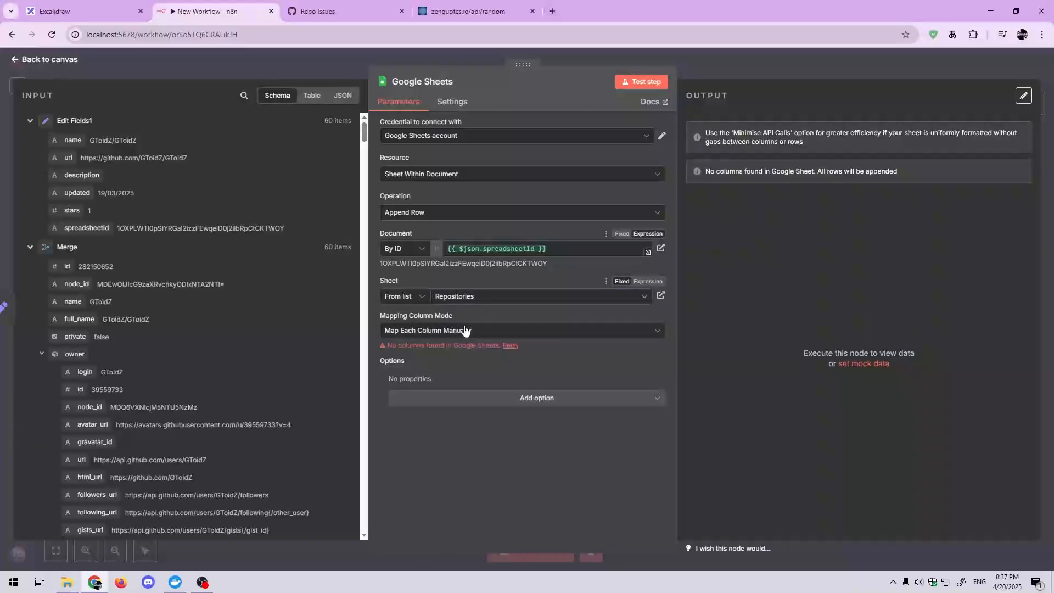
left_click(565, 332)
left_click(520, 385)
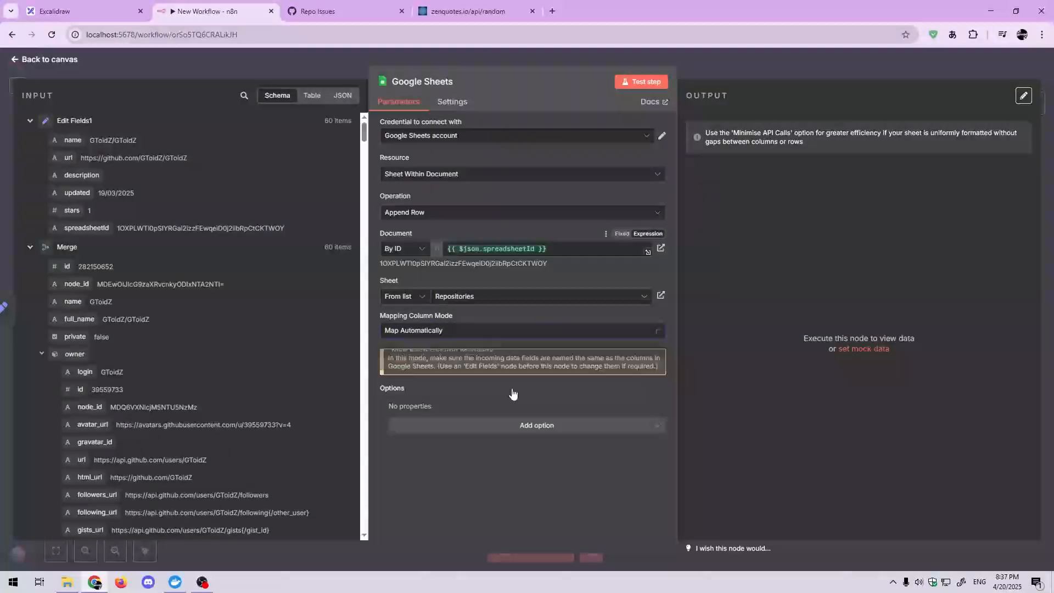
Step: Add the Minimise API Calls option to the Google Sheets node and enable it
left_click(433, 428)
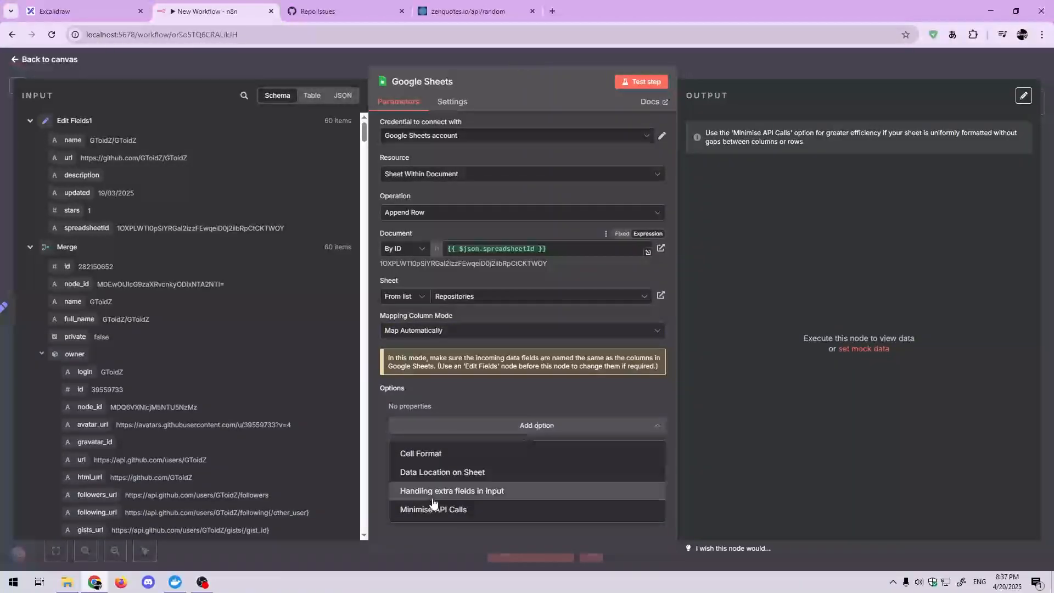
left_click(434, 509)
left_click(408, 422)
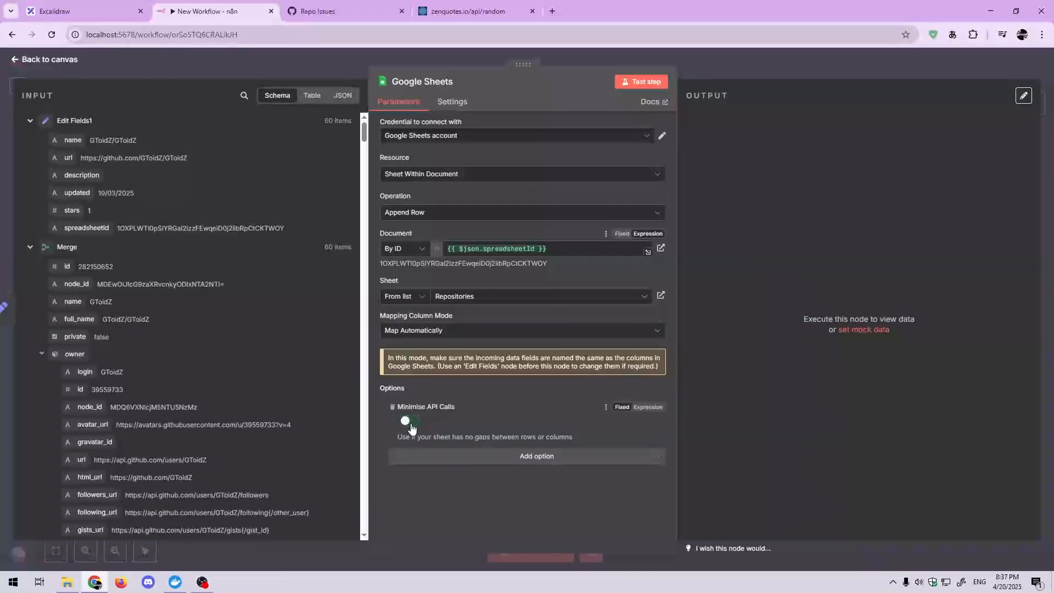
Step: Add the Handling extra fields in input option as a fixed value of Insert in New Column(s)
left_click(420, 460)
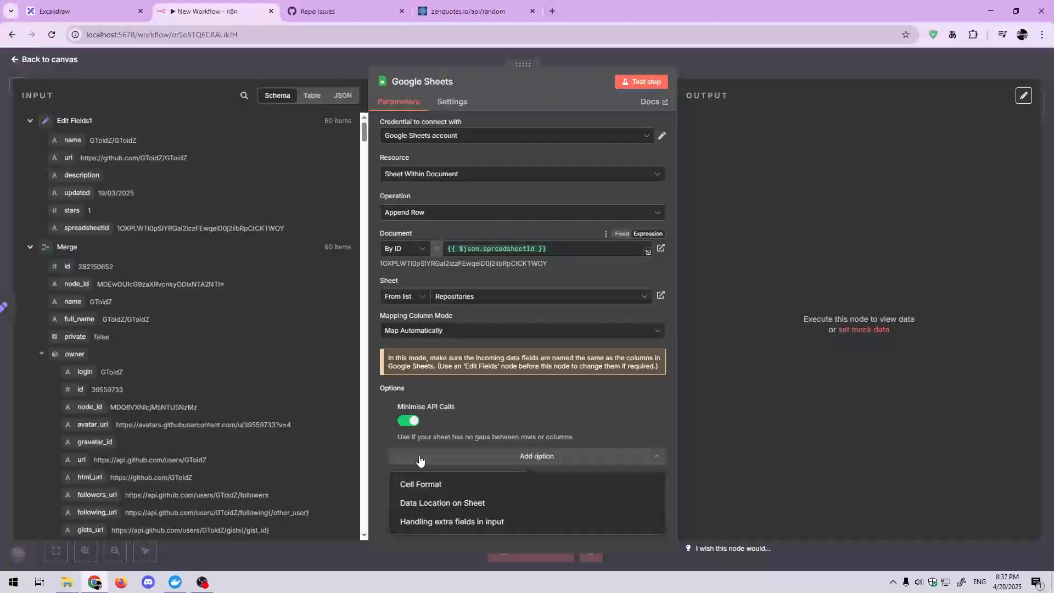
left_click(421, 523)
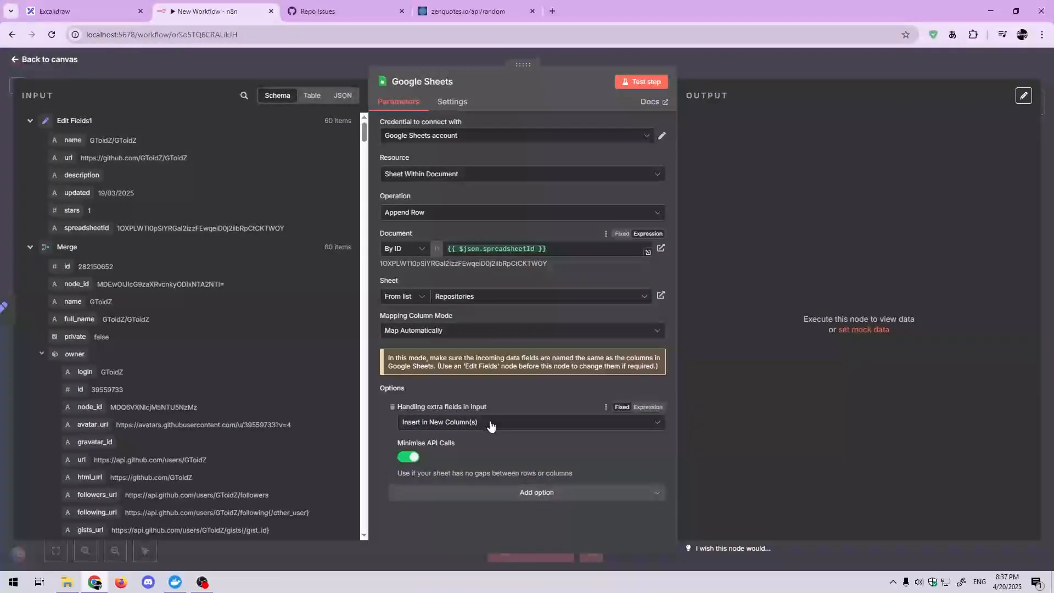
left_click(418, 427)
left_click(431, 426)
left_click(649, 408)
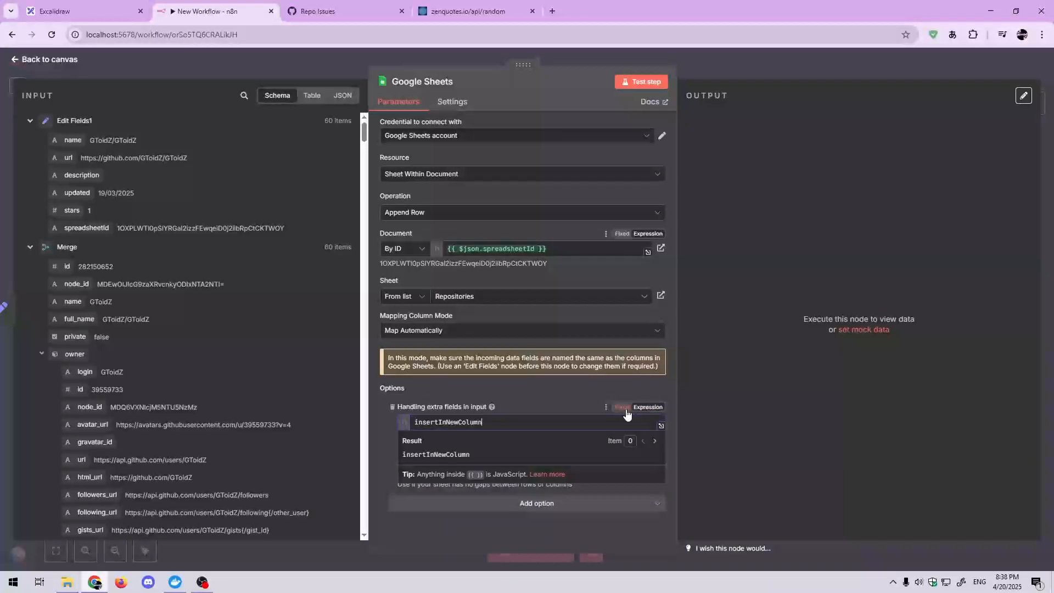
left_click(622, 407)
left_click(542, 406)
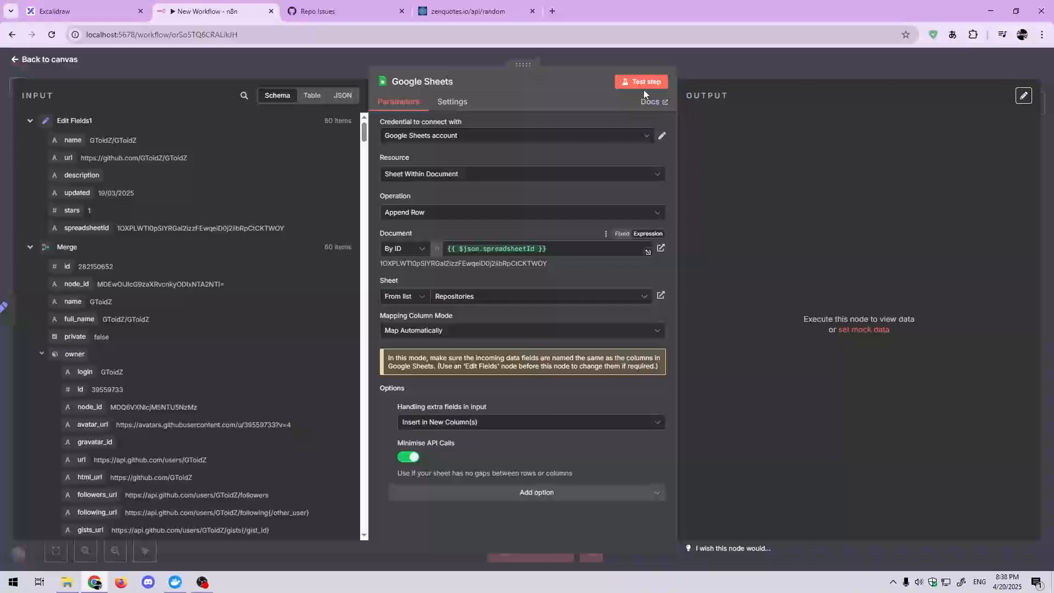
Step: Return to the canvas and test the whole workflow from its manual trigger
left_click(690, 68)
left_click_drag(658, 330, 930, 332)
left_click_drag(562, 388, 732, 410)
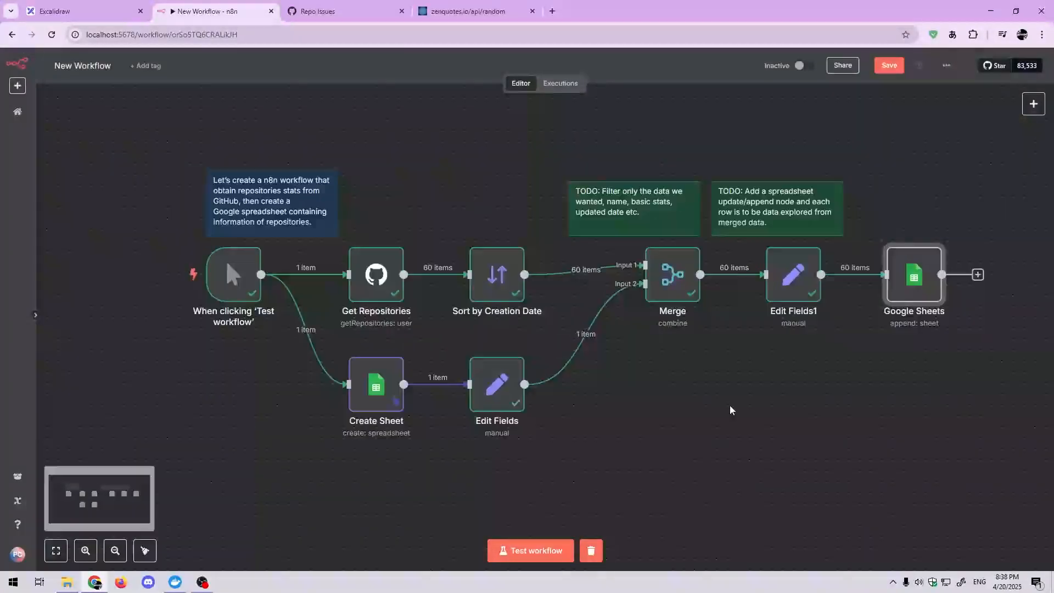
left_click_drag(581, 372, 479, 367)
left_click(137, 281)
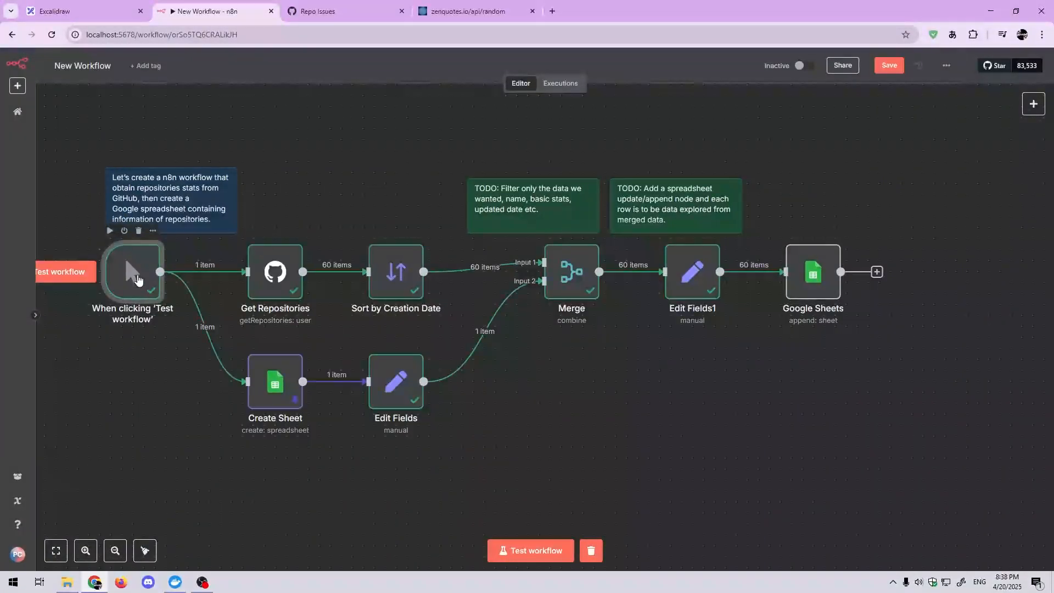
left_click_drag(98, 343, 135, 332)
left_click(101, 271)
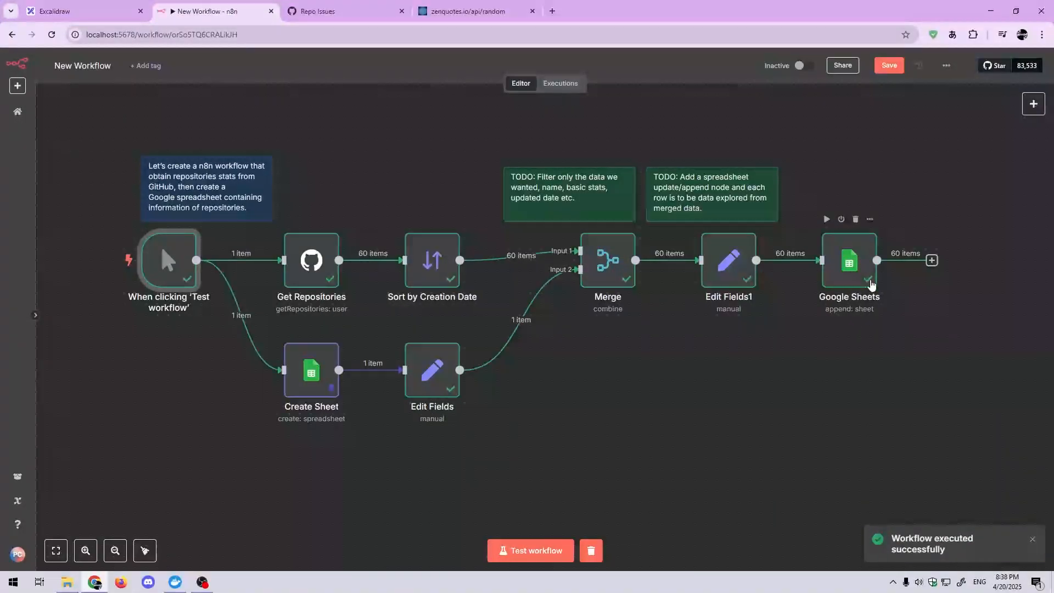
Step: Go to sheets.google.com in a new browser tab, open the GitHub Repositories spreadsheet dated 20/04/2025 and examine its repository rows
left_click(552, 11)
type("sheets.google.com")
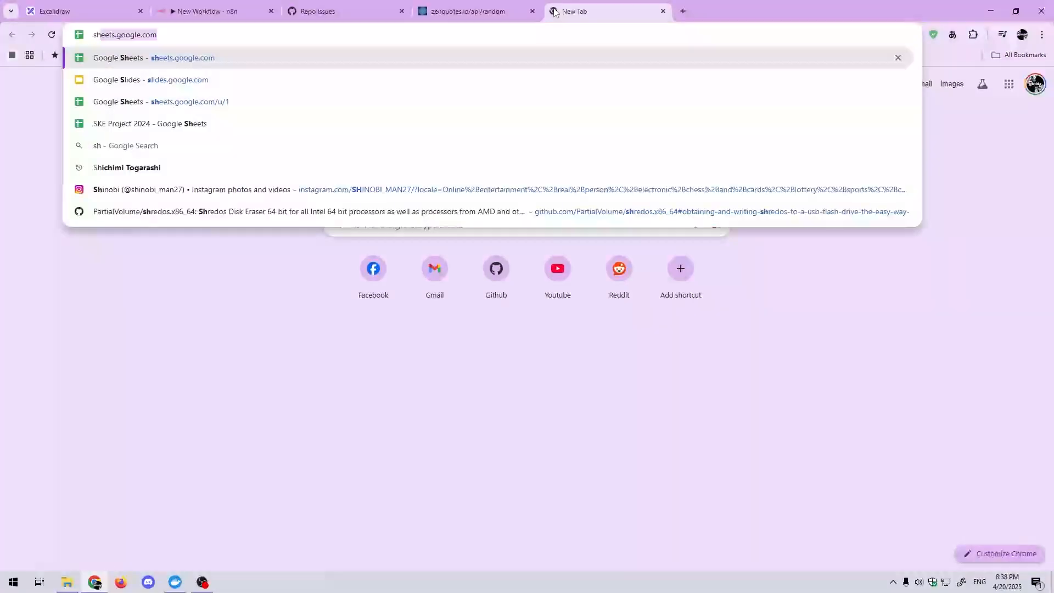
key("Return")
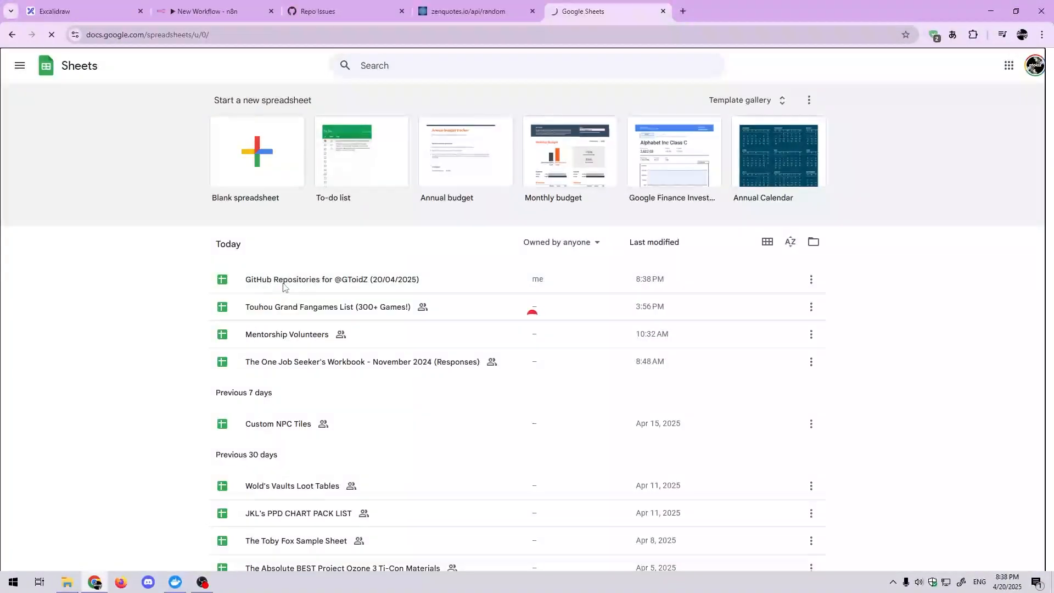
left_click(280, 287)
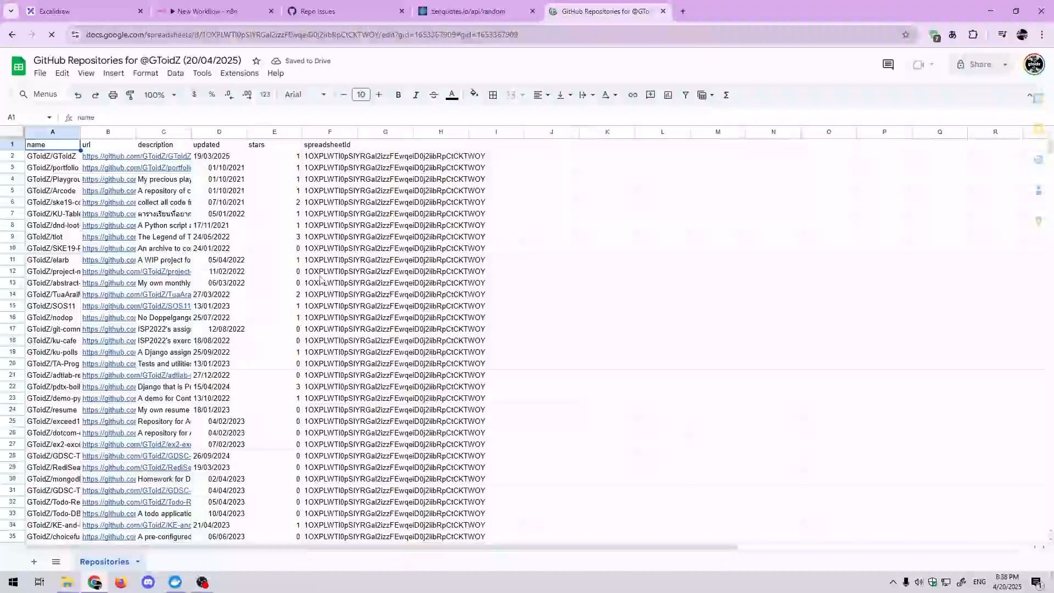
scroll(302, 284, "down", 6)
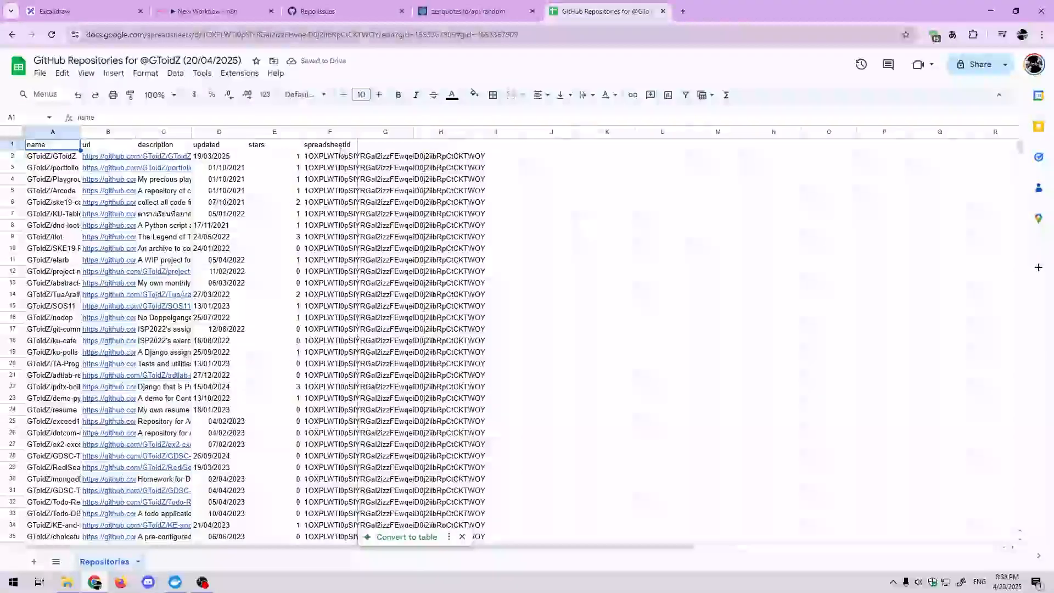
scroll(282, 208, "down", 8)
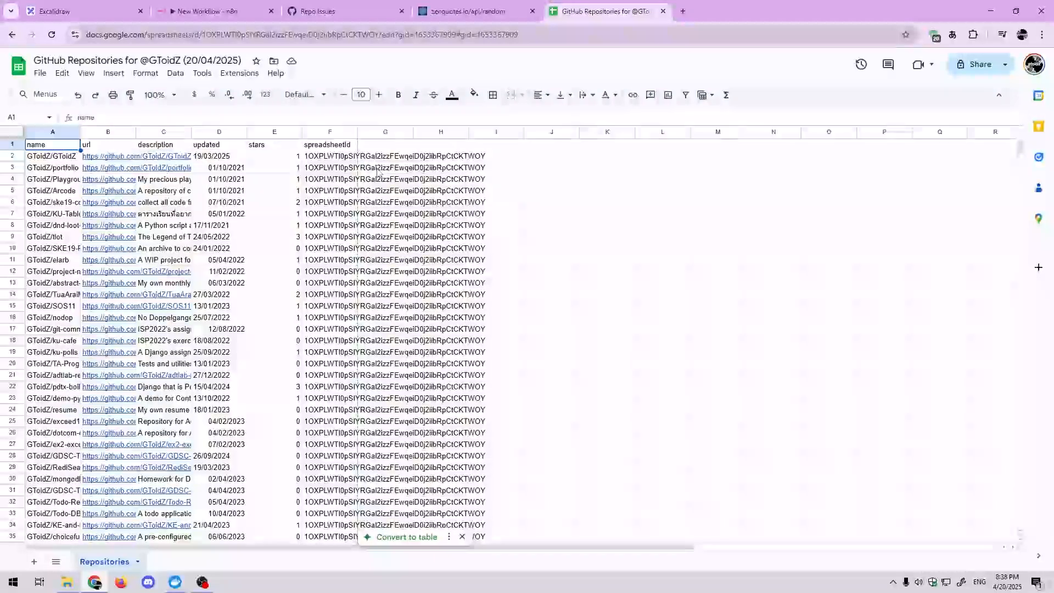
Step: Switch back to the n8n New Workflow and save it
left_click(208, 11)
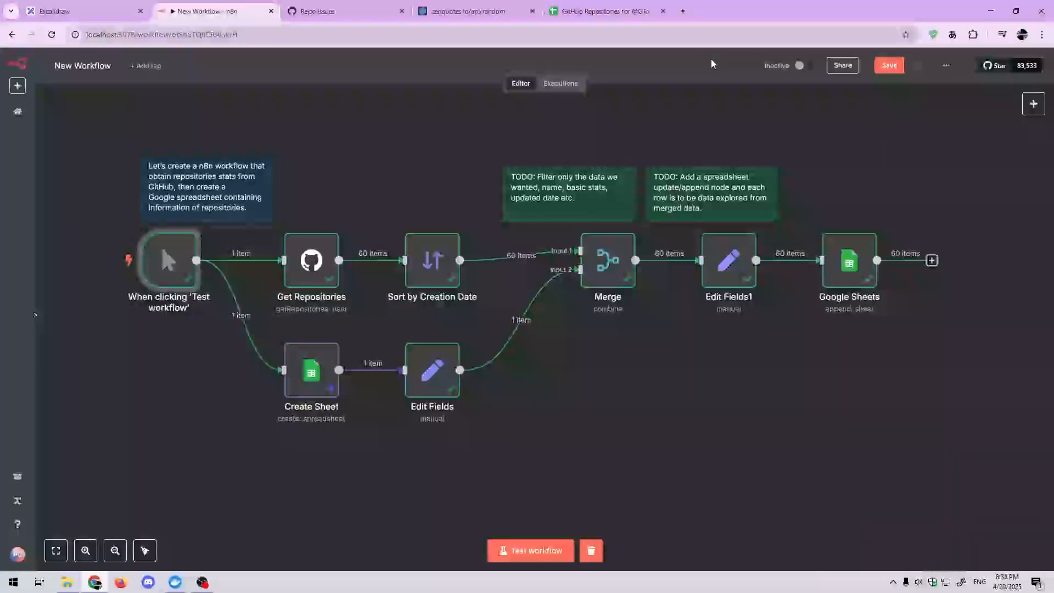
left_click_drag(660, 330, 660, 341)
left_click(893, 66)
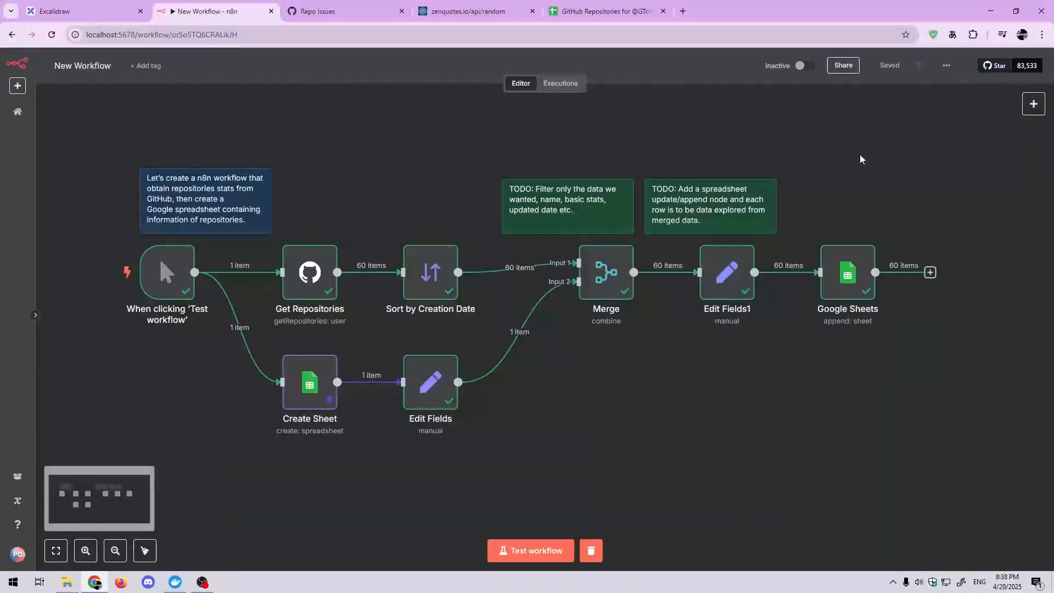
scroll(861, 165, "up", 3)
scroll(846, 165, "down", 2)
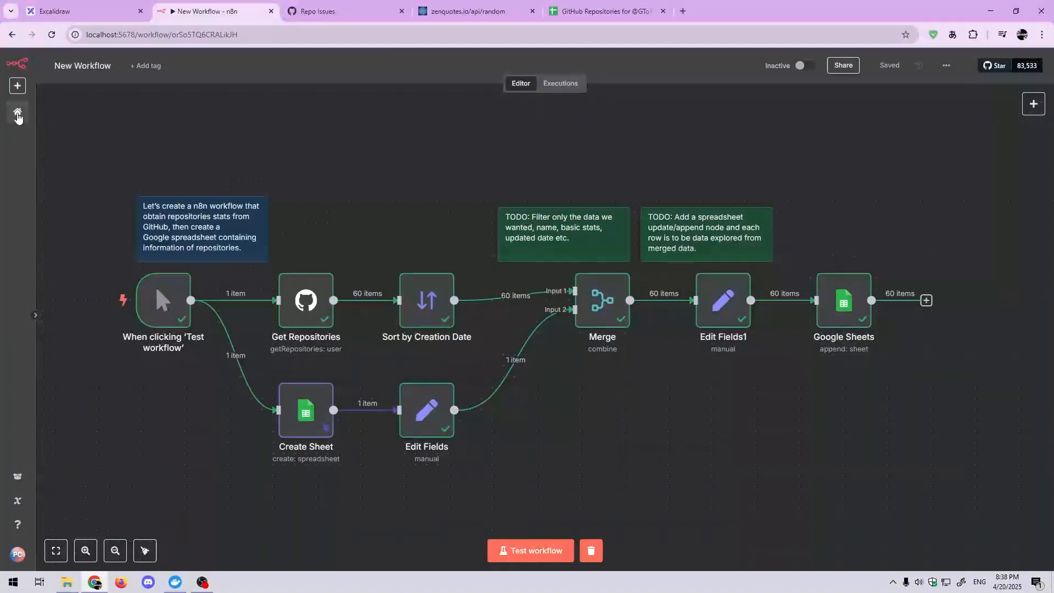
Step: Leave New Workflow for the workflow overview and open the AI Workflow with its AI Agent nodes
left_click(18, 114)
left_click(370, 255)
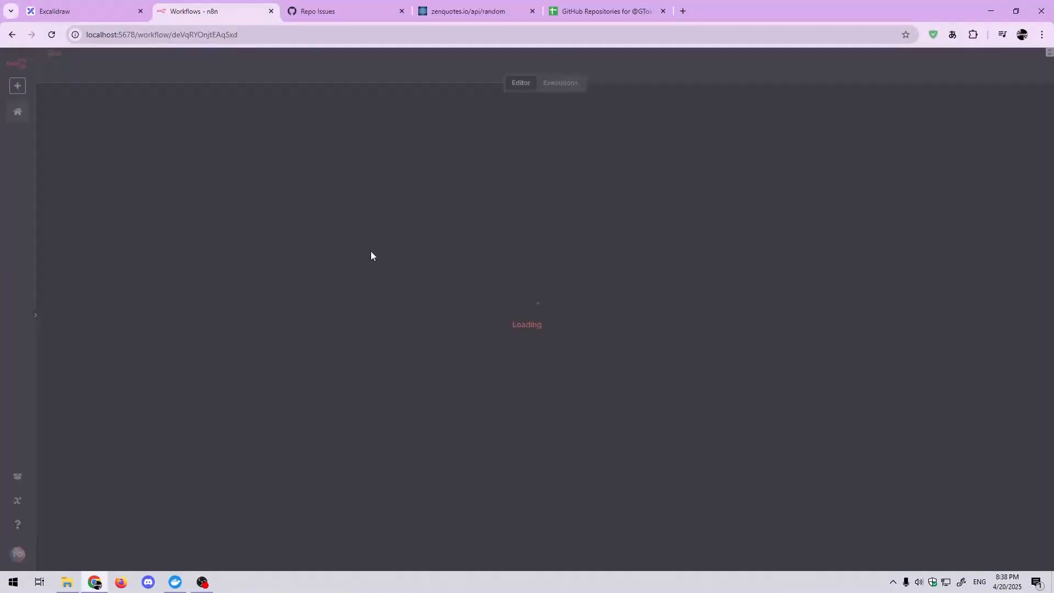
left_click_drag(669, 350, 665, 382)
left_click_drag(790, 367, 785, 421)
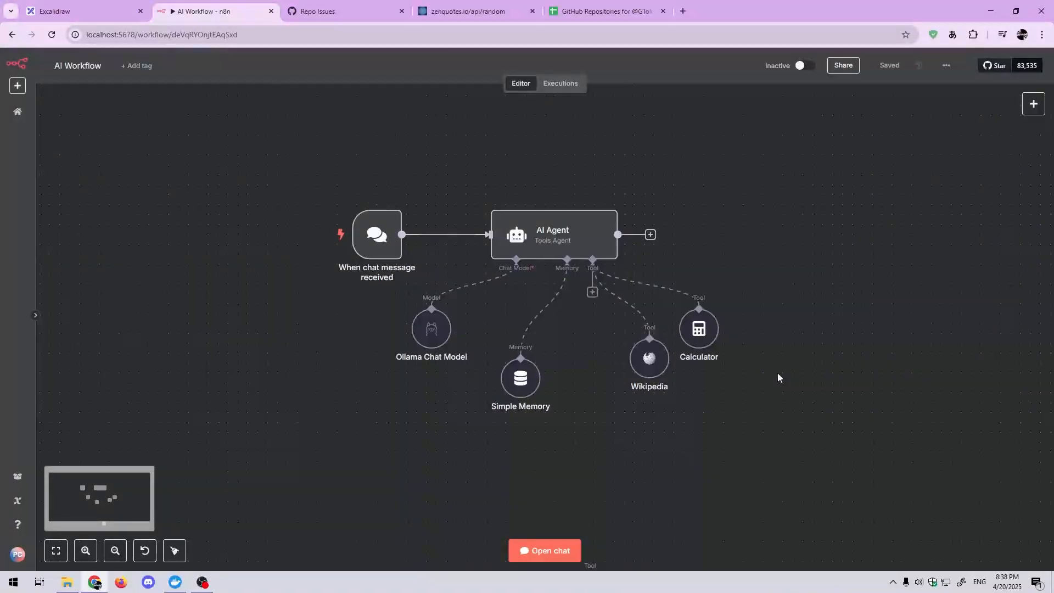
left_click_drag(787, 284, 784, 316)
Step: Open the parameters of the When chat message received trigger node
mouse_move(544, 269)
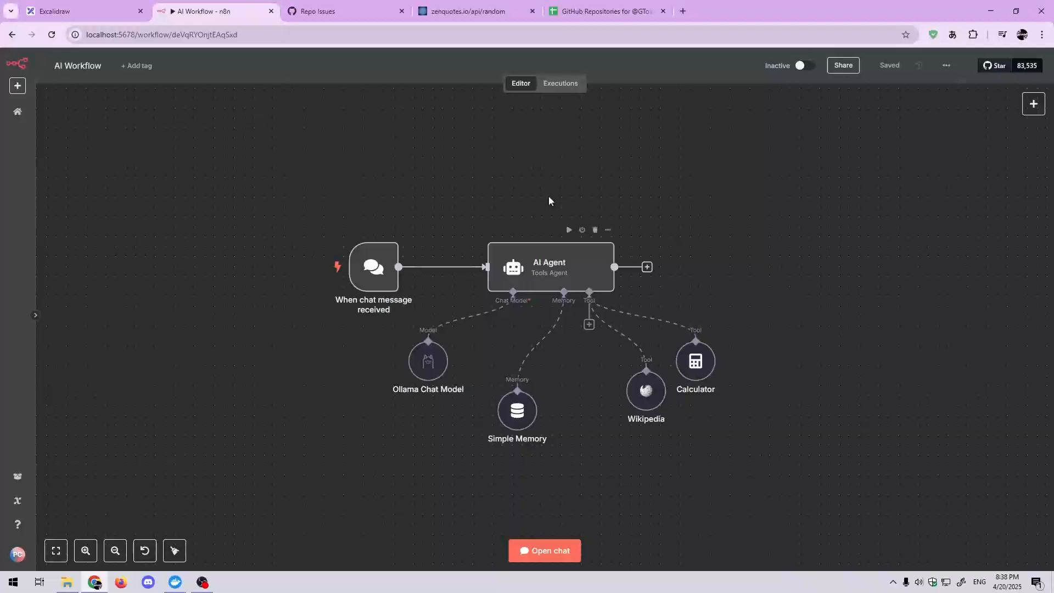
mouse_move(366, 279)
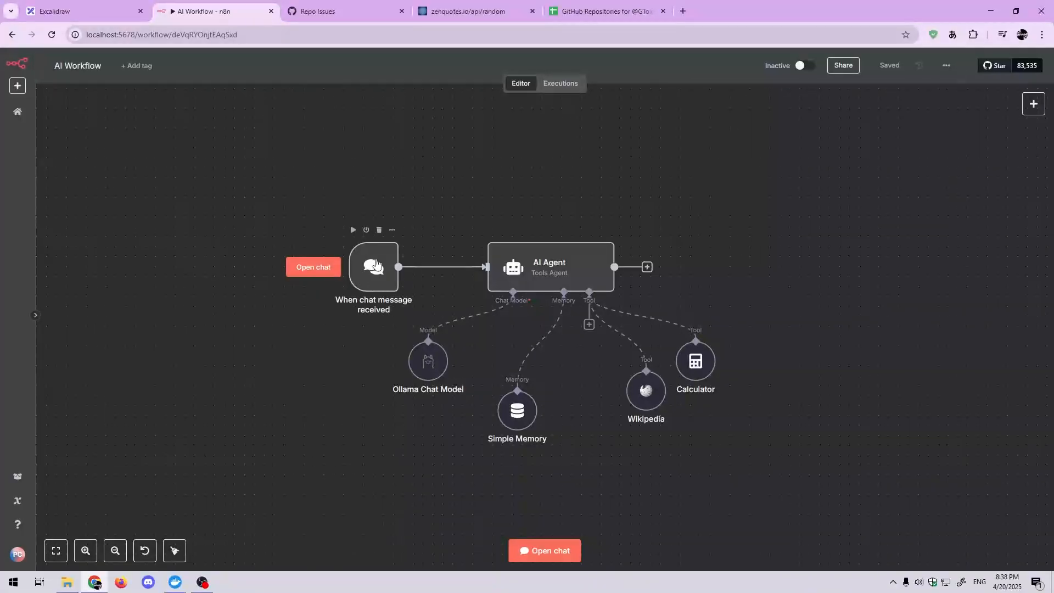
double_click(374, 266)
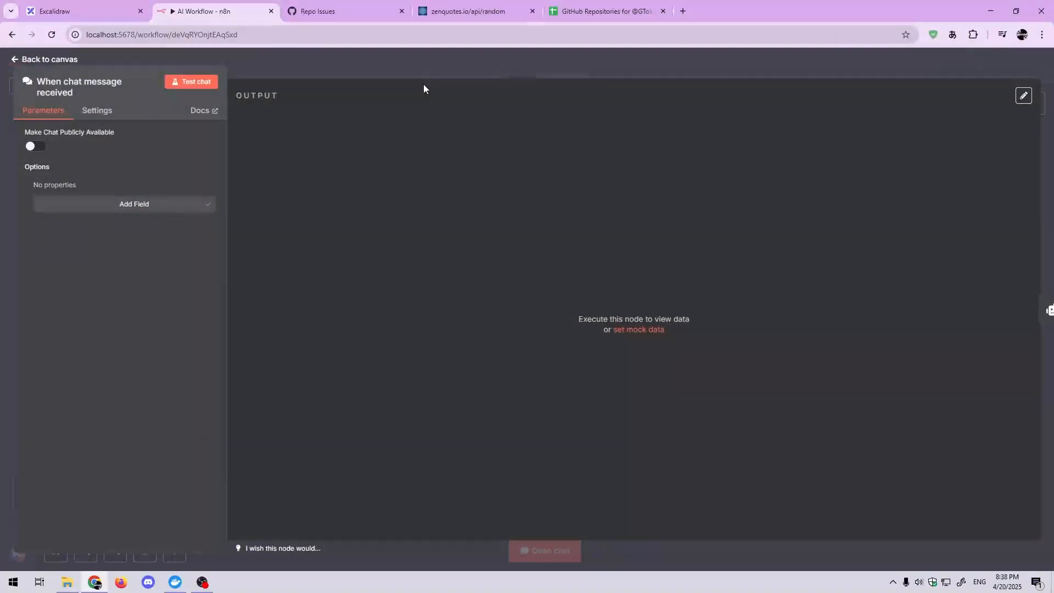
Step: Return to the AI Workflow canvas, open the chat panel with the AI Agent logs, and hide it again
left_click(430, 69)
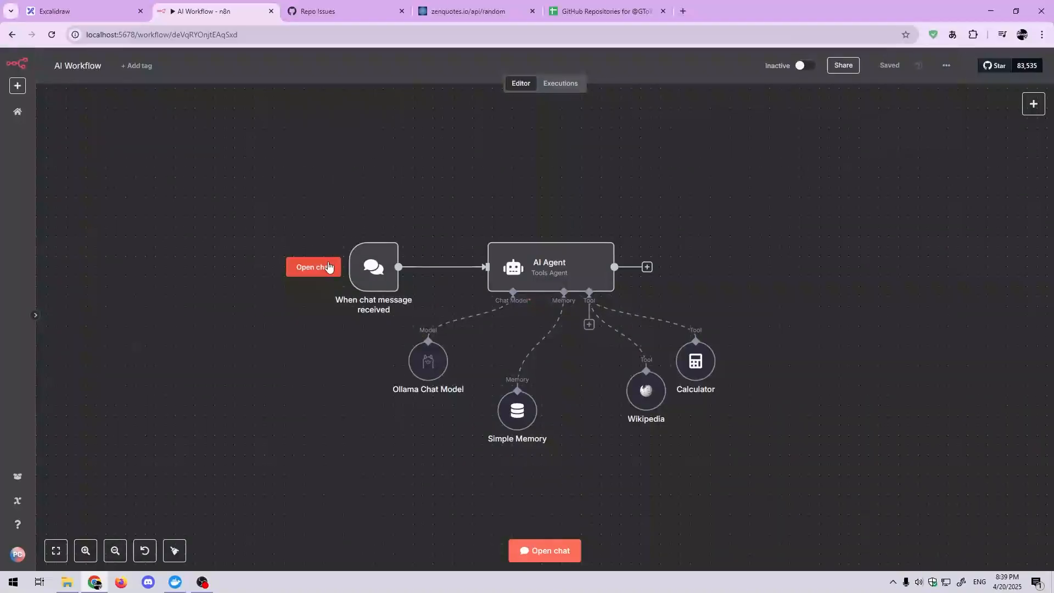
left_click(327, 269)
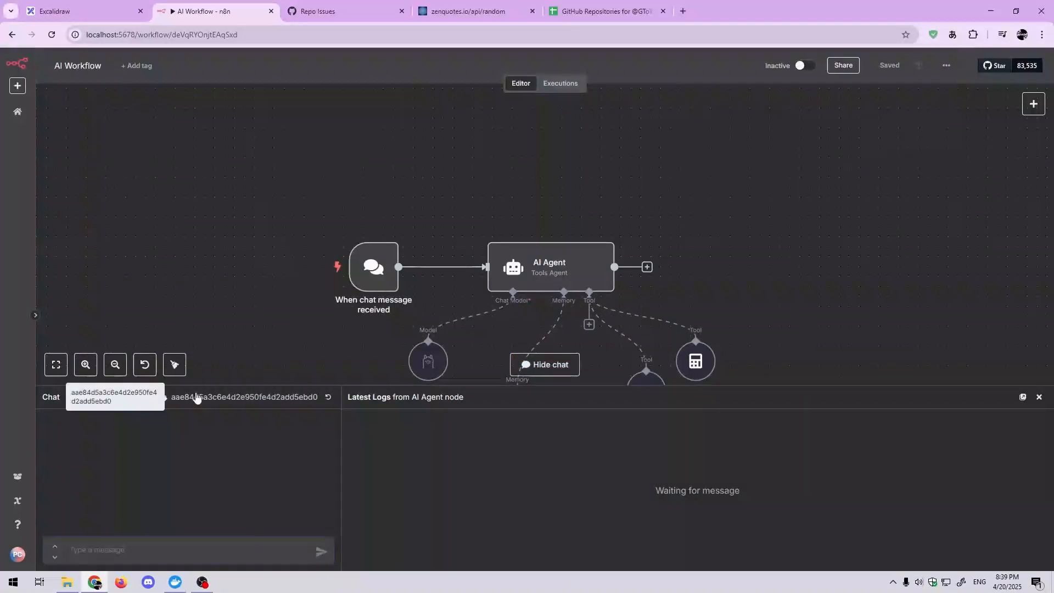
scroll(266, 377, "down", 3)
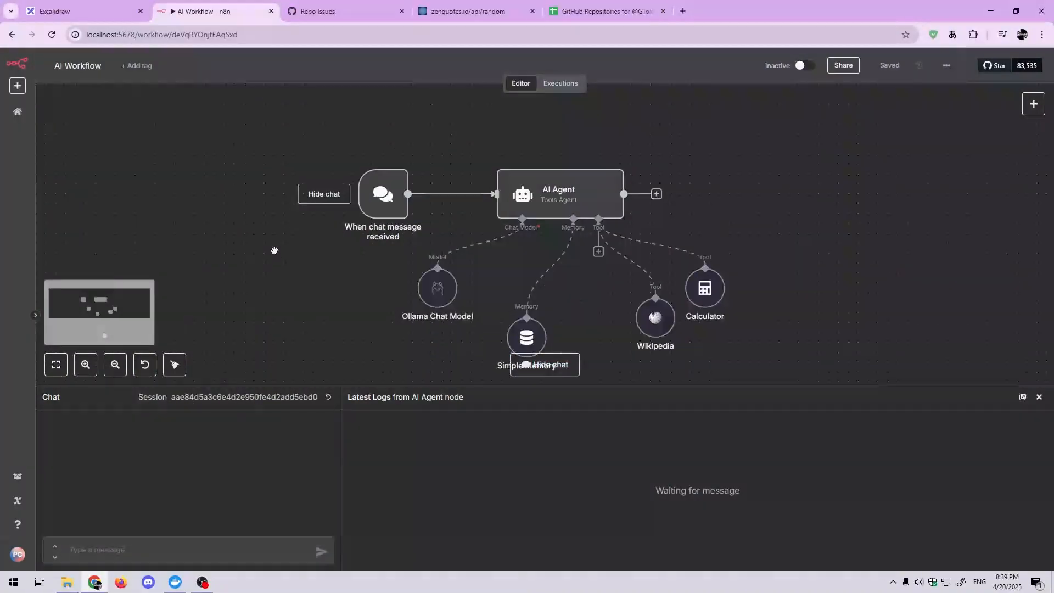
left_click(549, 365)
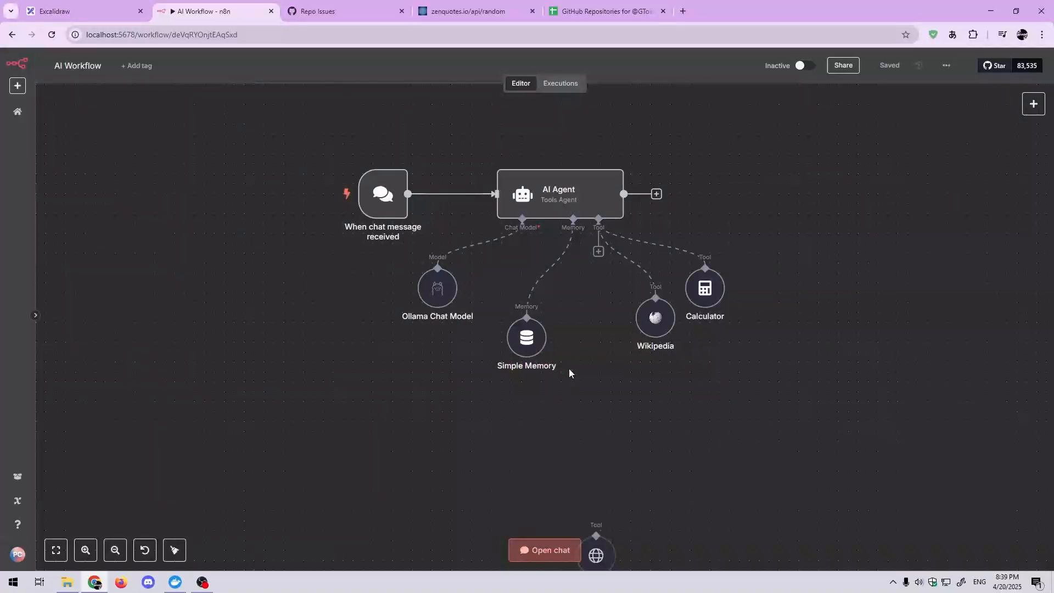
Step: Inspect the Ollama Chat Model node's credential choices and the new Ollama credential form, then close both without saving
mouse_move(571, 249)
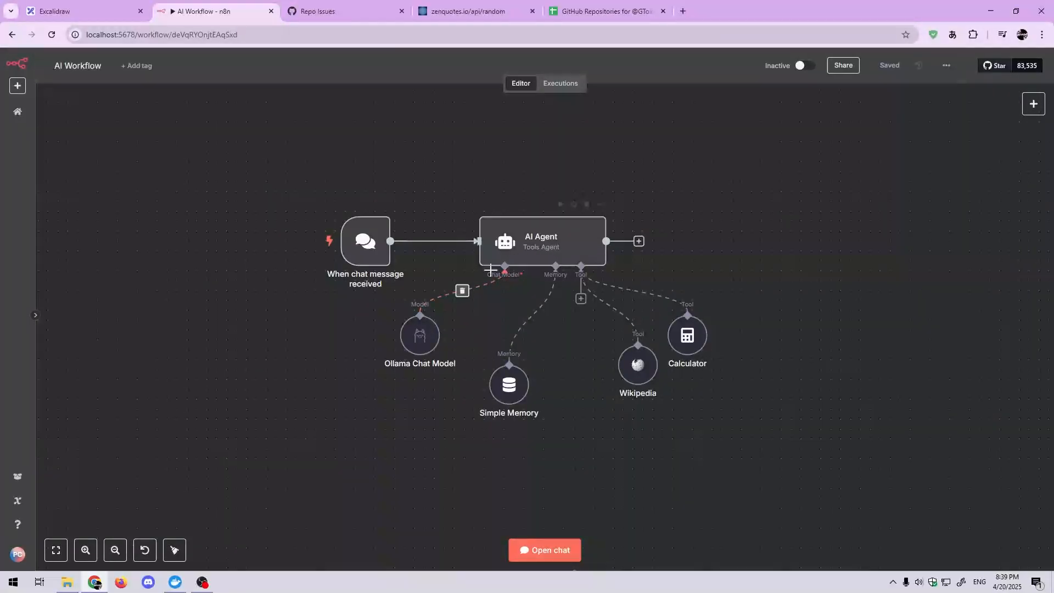
mouse_move(549, 283)
left_click_drag(750, 239, 743, 253)
mouse_move(414, 349)
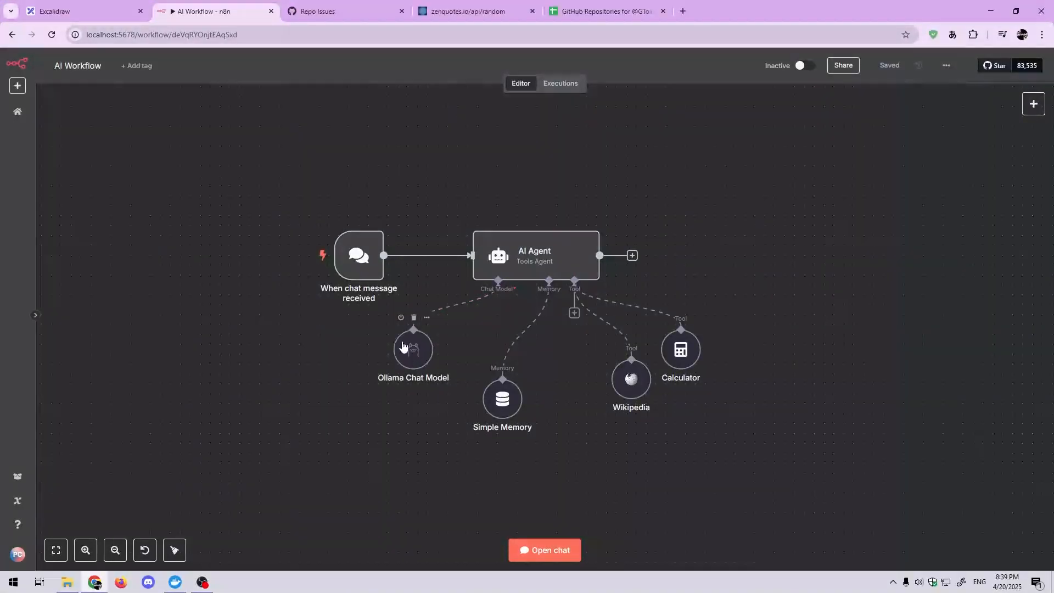
double_click(414, 355)
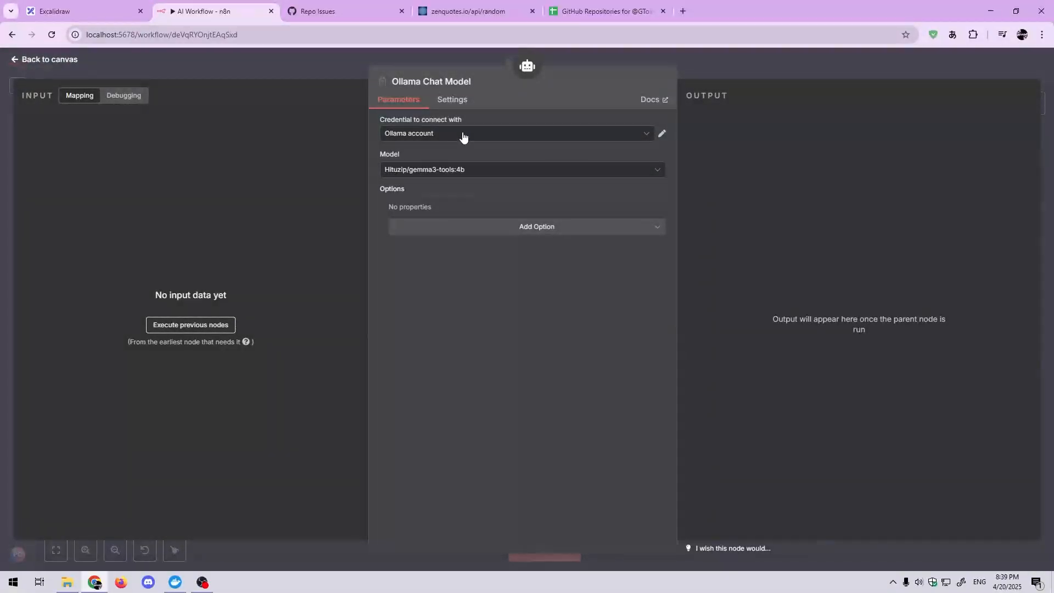
left_click(508, 140)
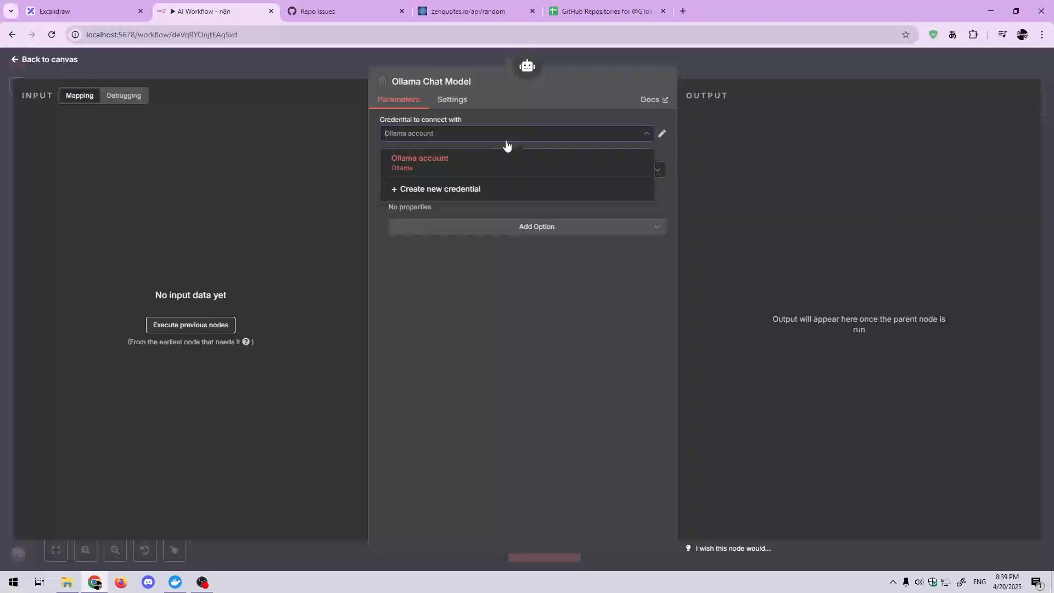
left_click(430, 188)
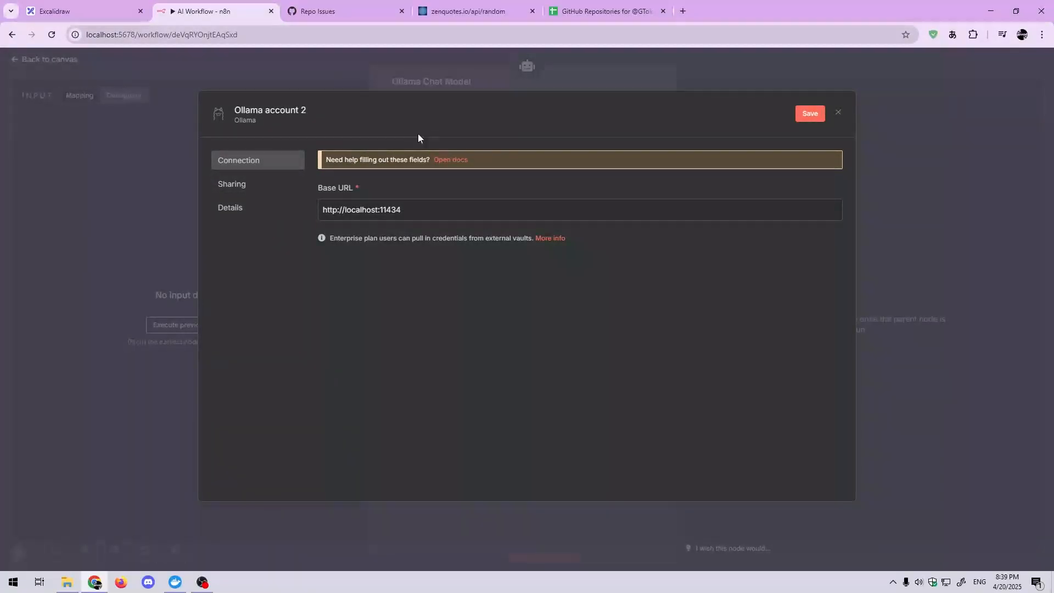
left_click(671, 78)
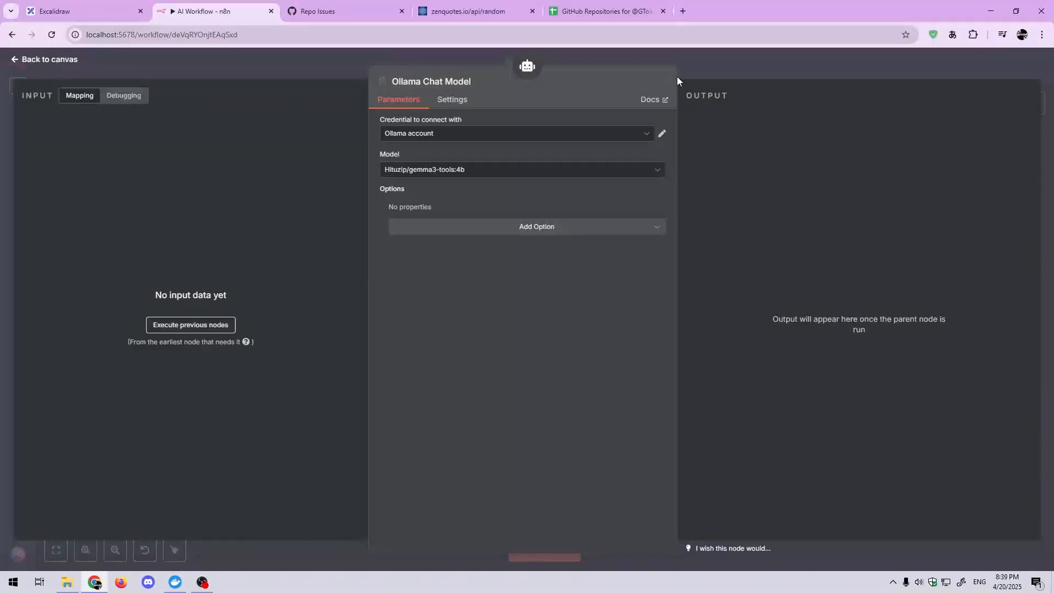
left_click(696, 67)
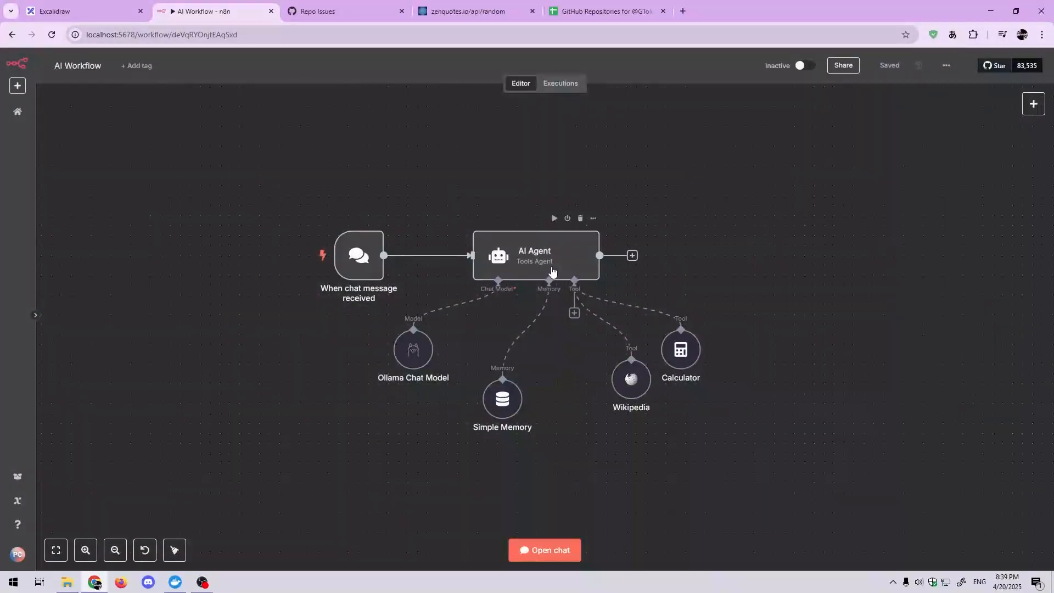
Step: Open the AI Agent node and check its prompt source options, keeping Connected Chat Trigger Node
double_click(555, 265)
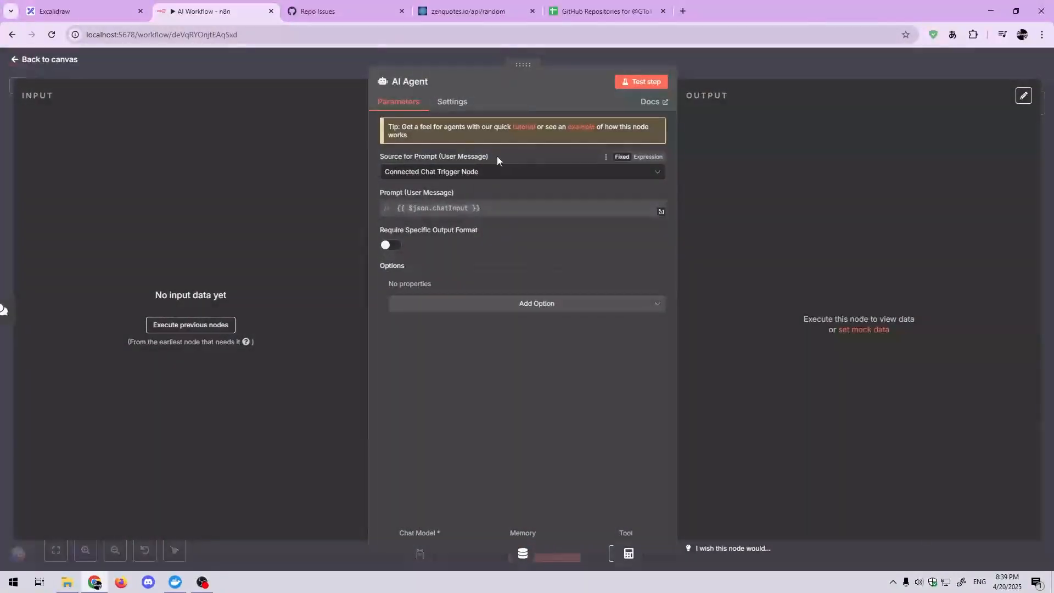
left_click(334, 67)
double_click(530, 256)
left_click(431, 174)
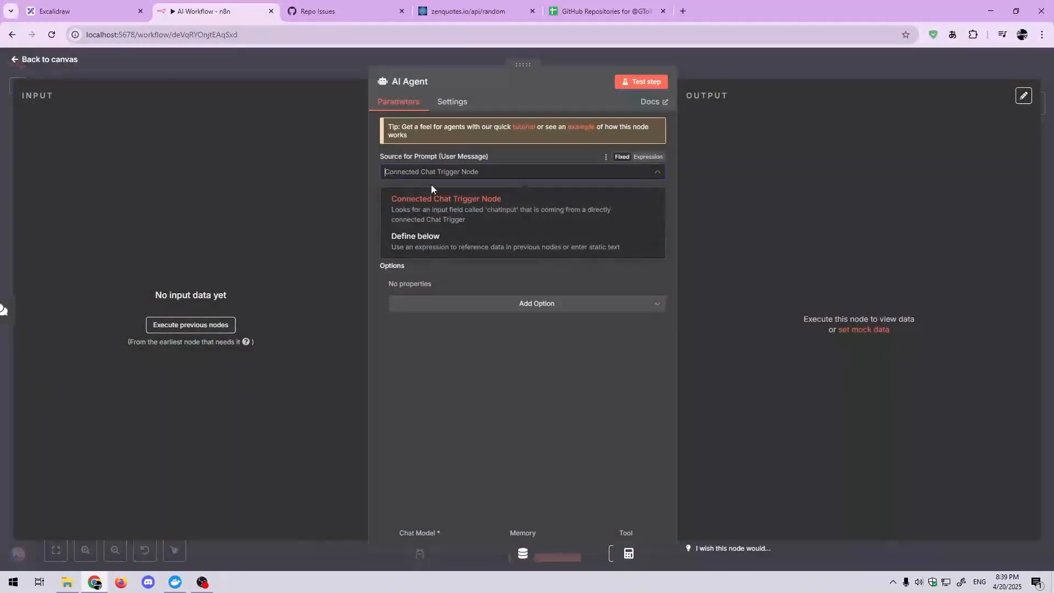
left_click(485, 204)
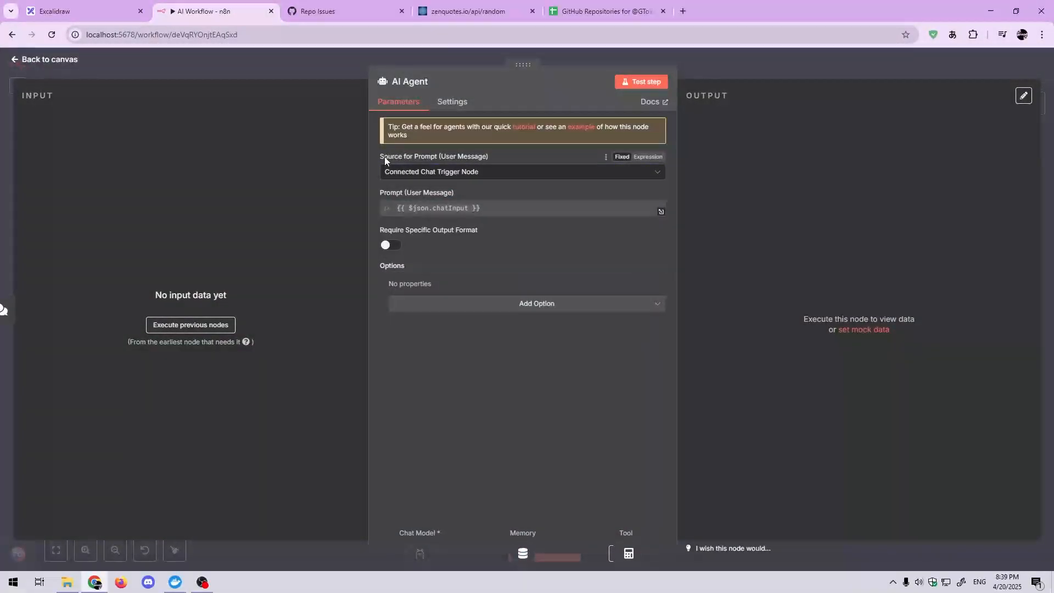
Step: Try Define below as the AI Agent's prompt source, toggle the prompt between Expression and Fixed, and restore Connected Chat Trigger Node
left_click(470, 171)
left_click(435, 240)
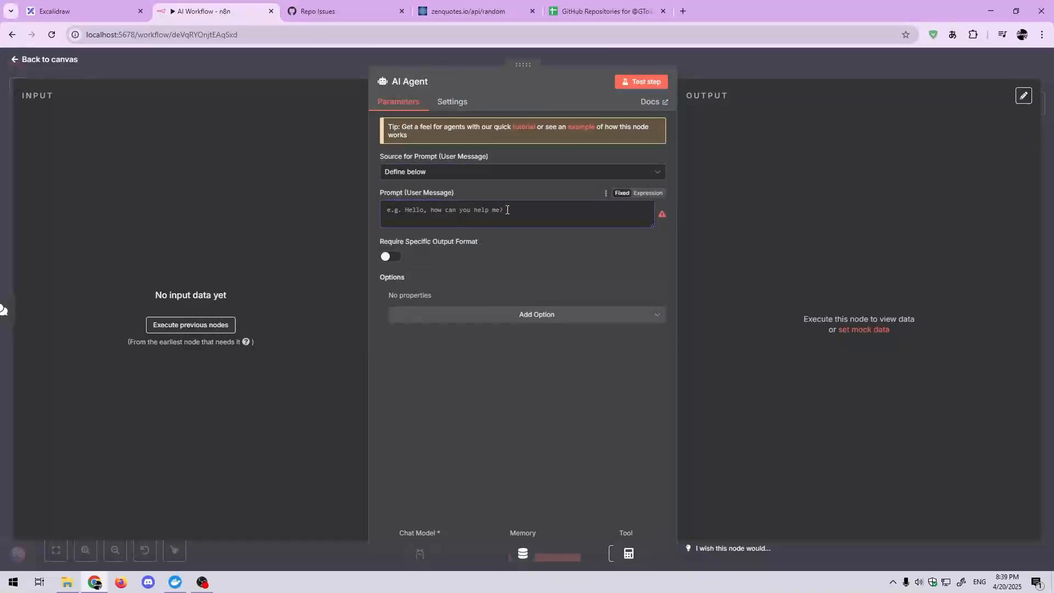
left_click(648, 193)
left_click(623, 193)
left_click(611, 174)
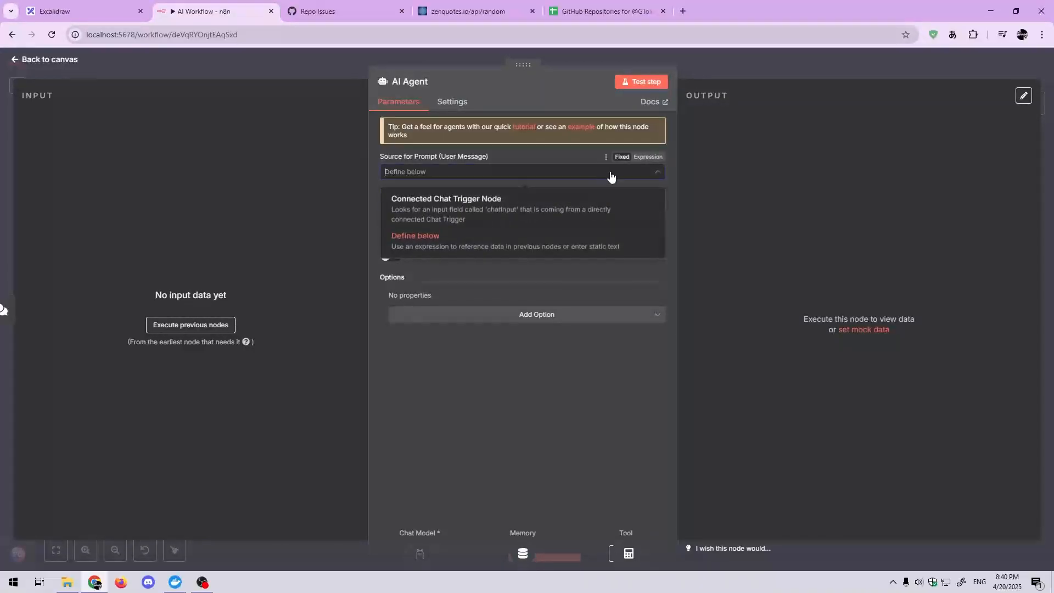
left_click(549, 208)
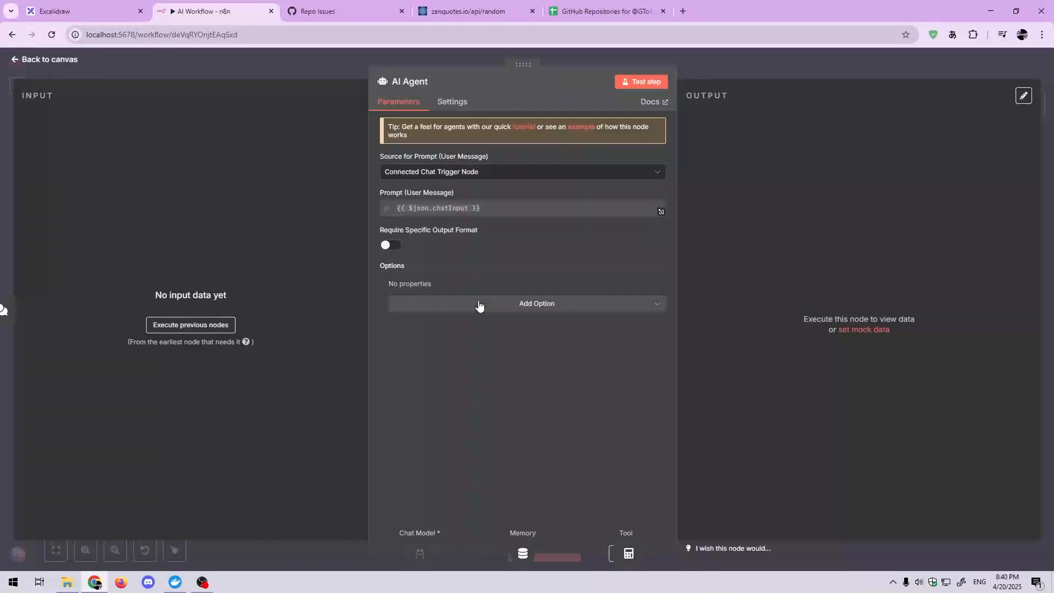
Step: Review the AI Agent node's settings and return to the workflow canvas
left_click(460, 106)
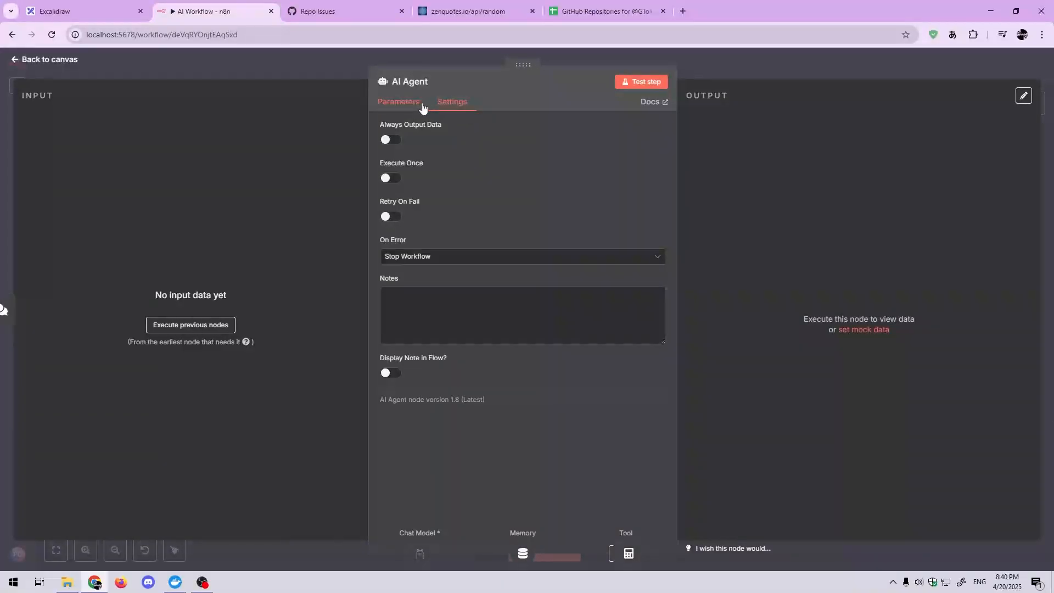
left_click(390, 104)
left_click(358, 72)
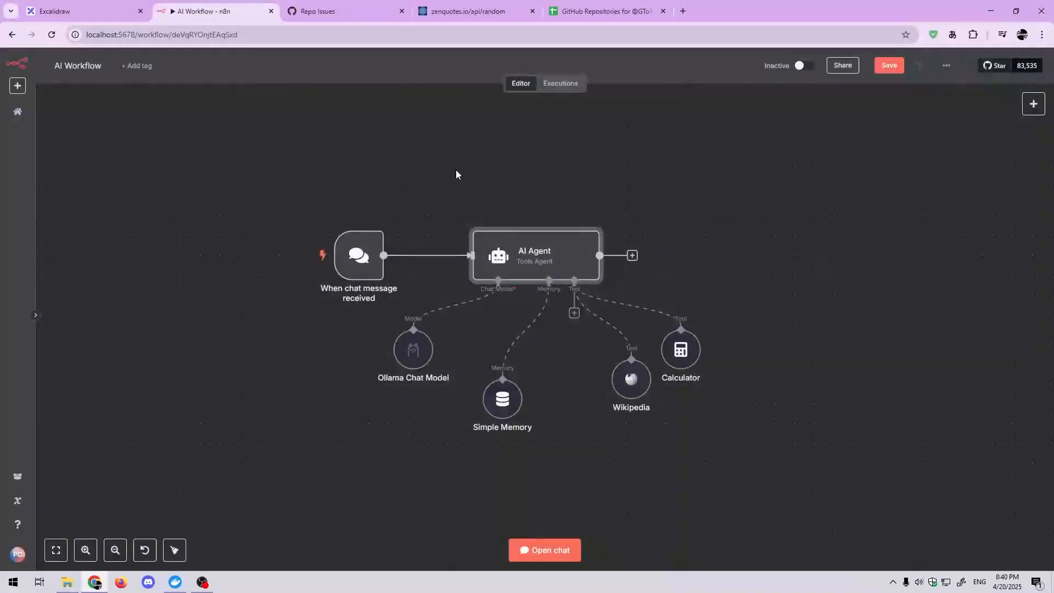
Step: Shift the Simple Memory node slightly to the left beneath the AI Agent node
left_click(556, 365)
left_click_drag(556, 365, 559, 340)
left_click_drag(508, 374, 498, 373)
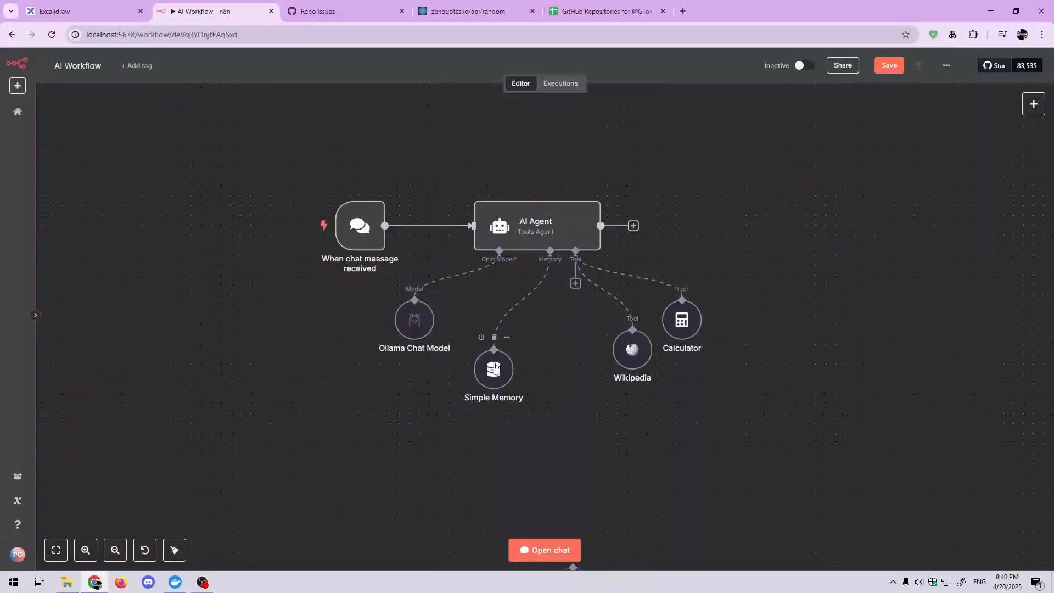
scroll(555, 359, "right", 2)
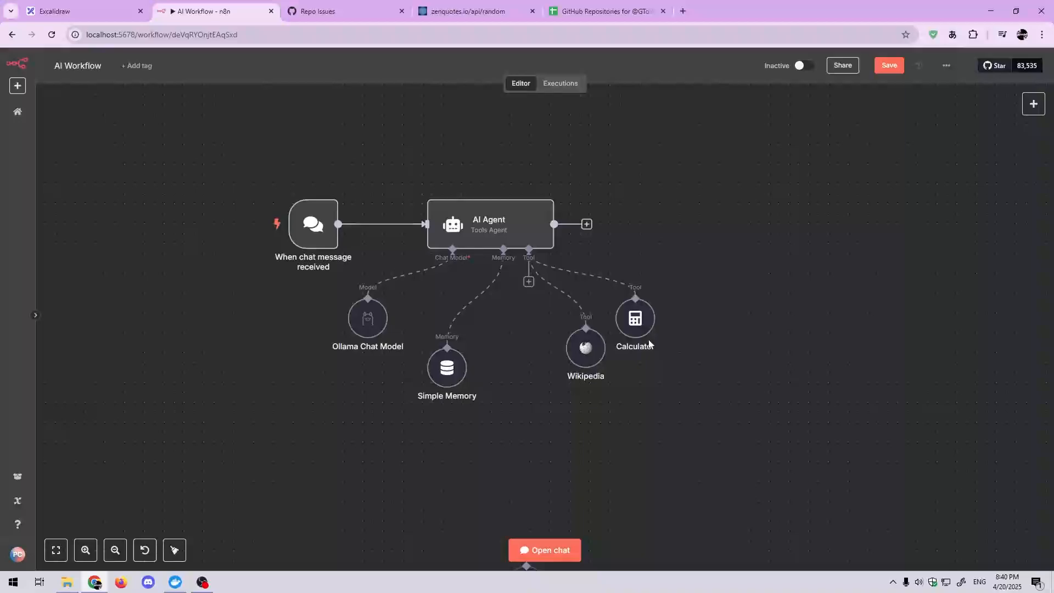
left_click_drag(712, 350, 759, 364)
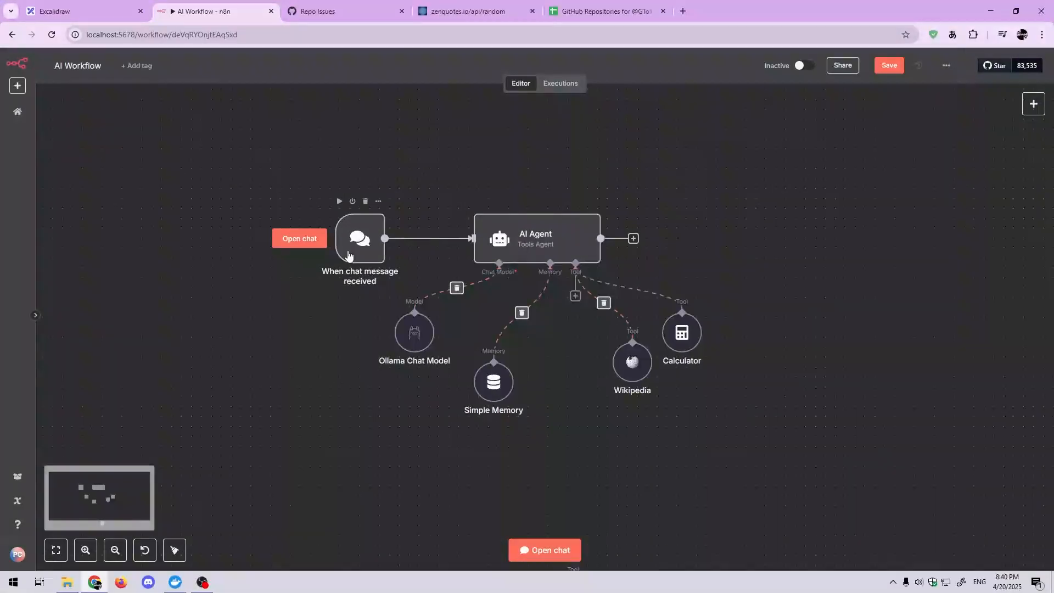
Step: Open the workflow chat and send the message "Hello, how are you?" to the AI Agent
left_click(300, 240)
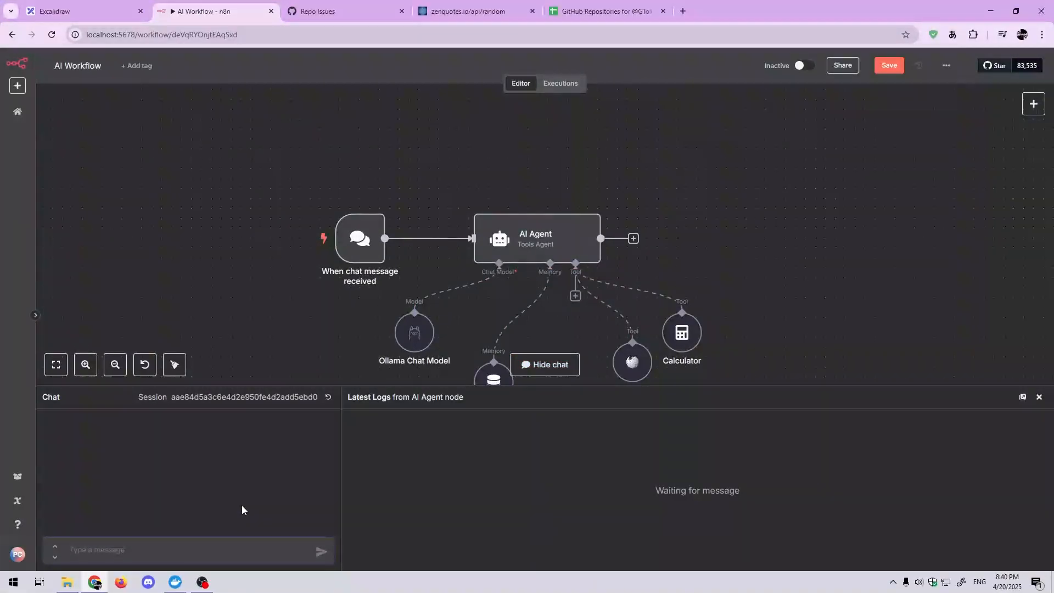
type("Hello")
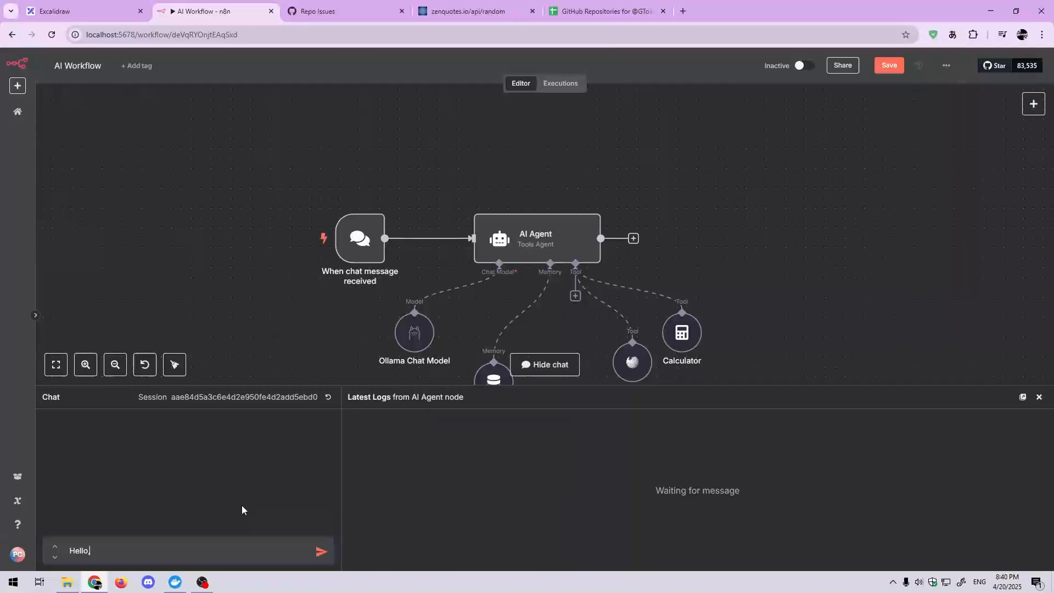
type(", how are you?")
key("Return")
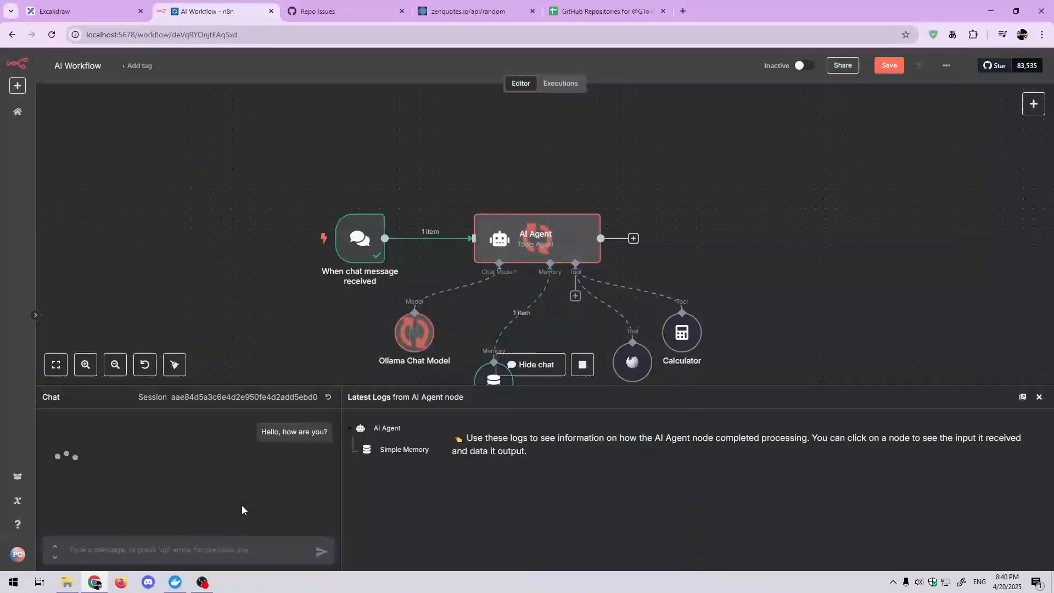
scroll(297, 357, "down", 2)
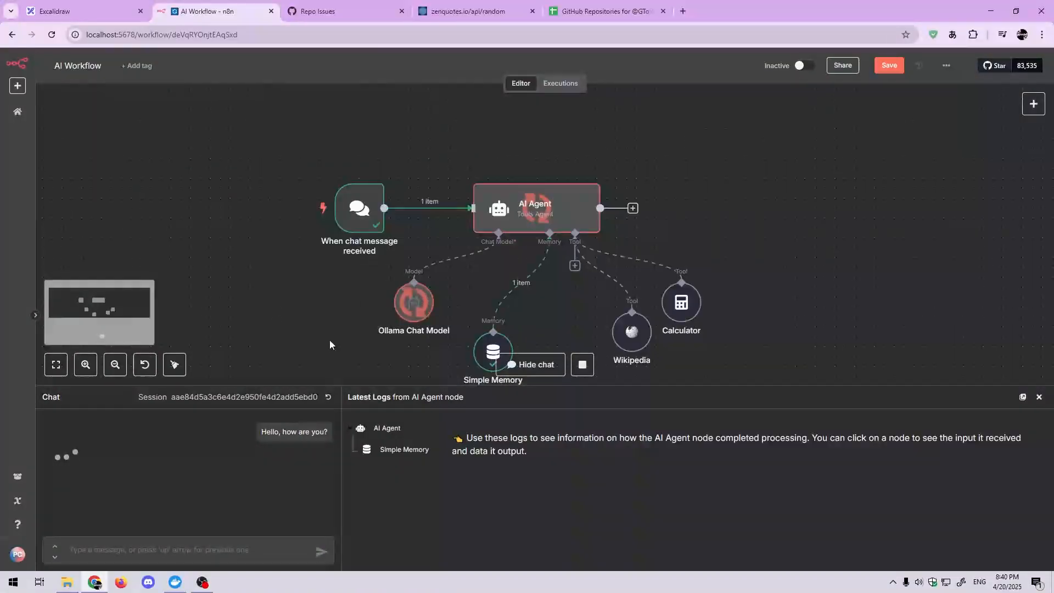
scroll(330, 344, "down", 1)
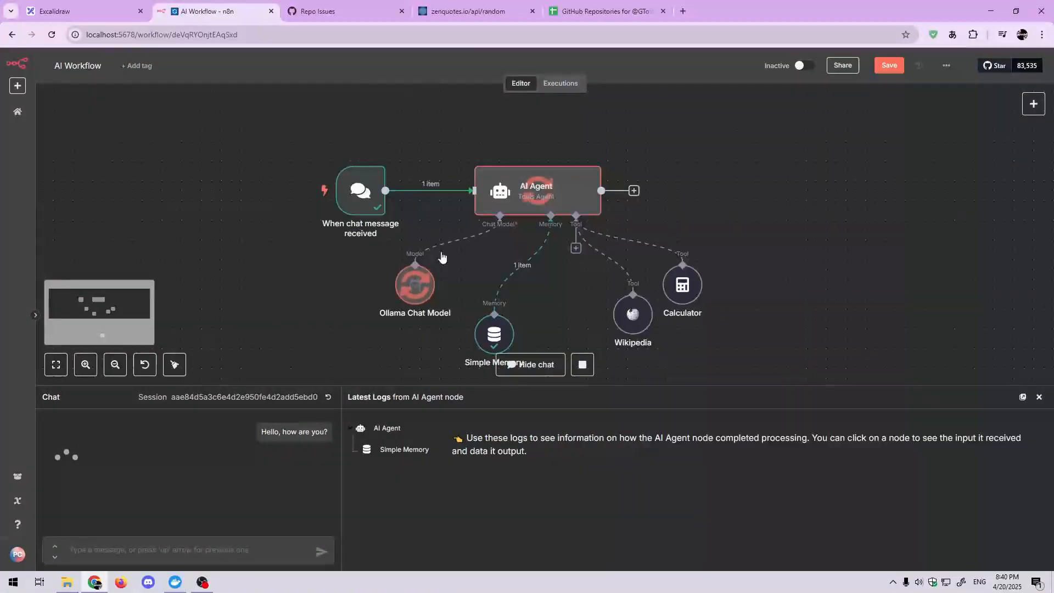
Step: Switch to Docker Desktop, view the ollama container's logs, go back to the container list and return to n8n
left_click(175, 583)
left_click(354, 230)
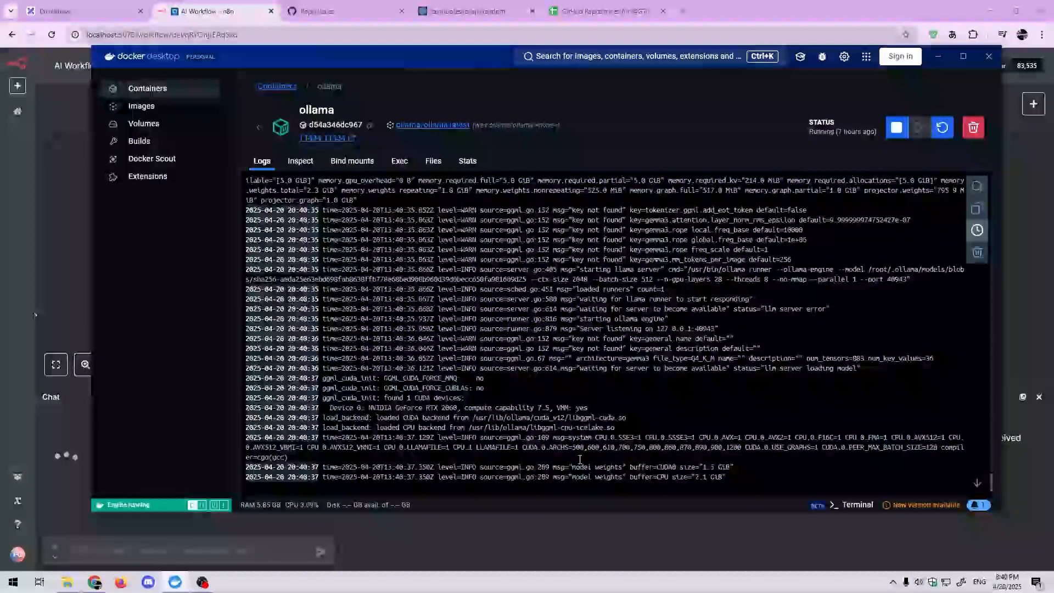
left_click(258, 127)
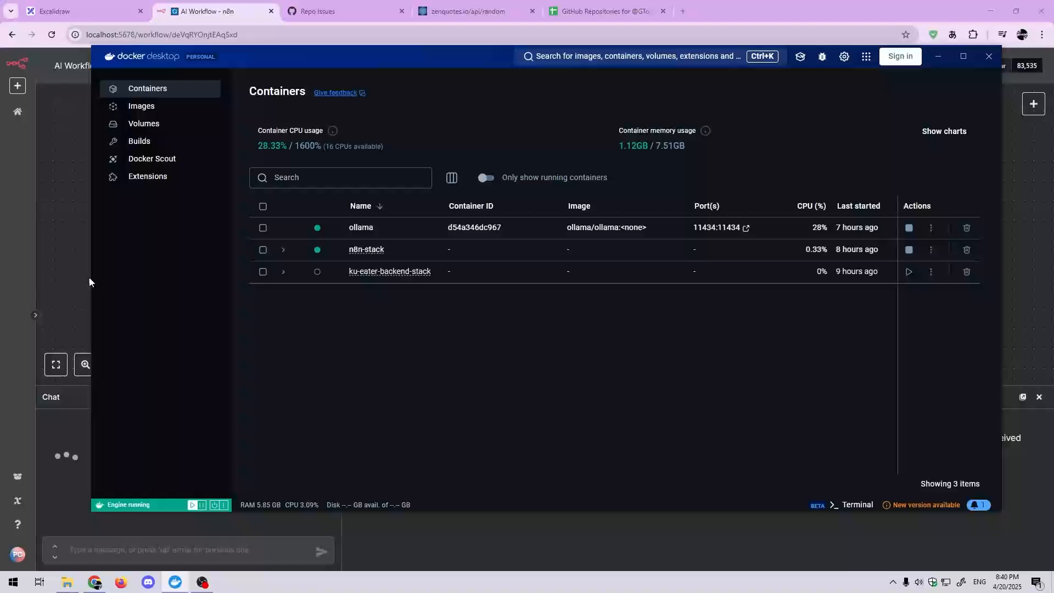
left_click(74, 278)
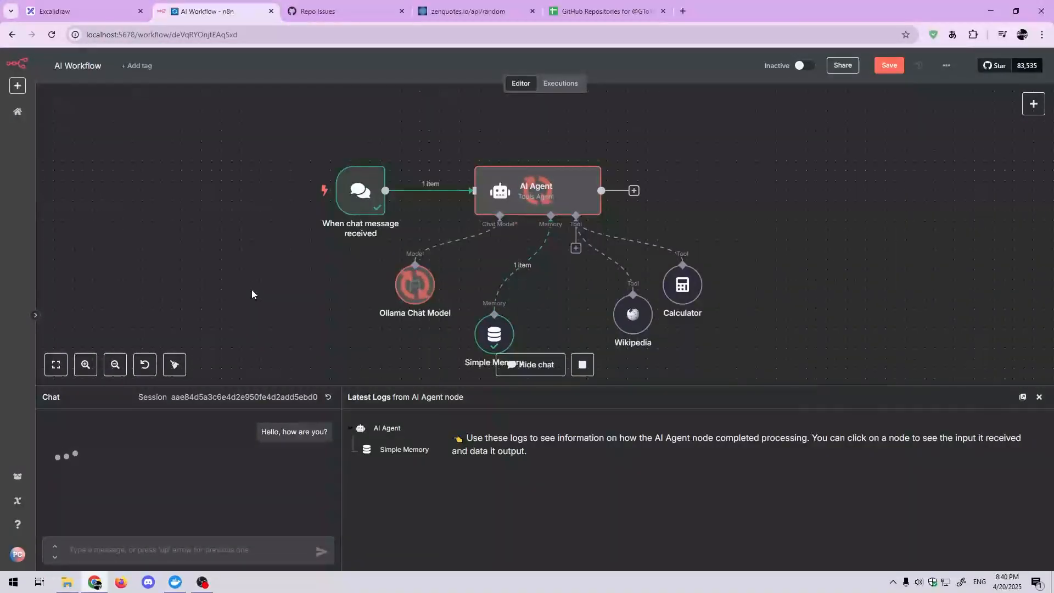
Step: Examine the agent's chat reply and which nodes of the AI Workflow were executed for the message
left_click_drag(252, 290, 252, 285)
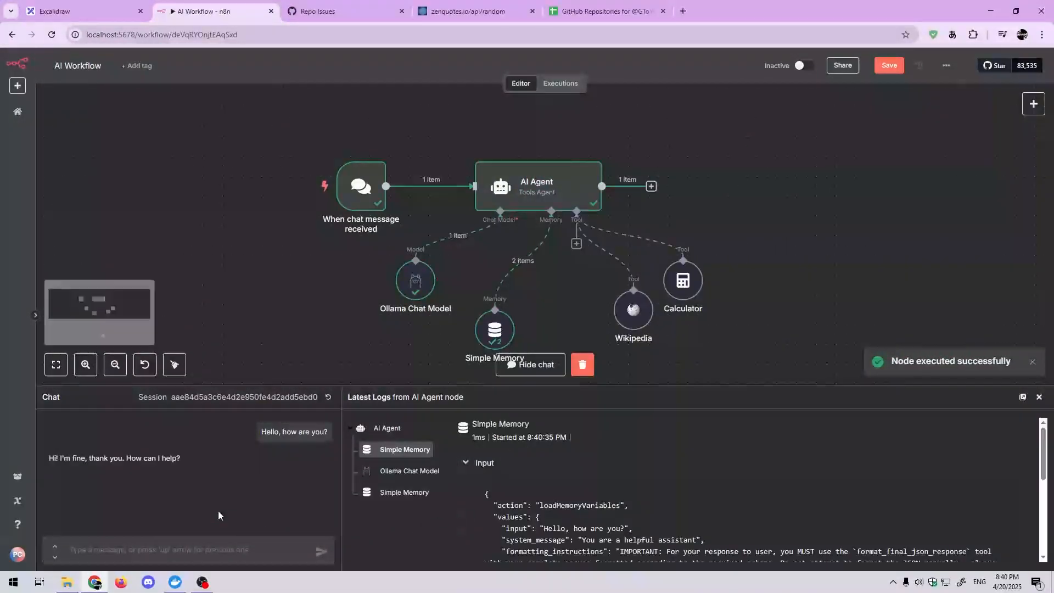
left_click_drag(182, 462, 154, 464)
left_click(69, 457)
scroll(311, 331, "down", 2)
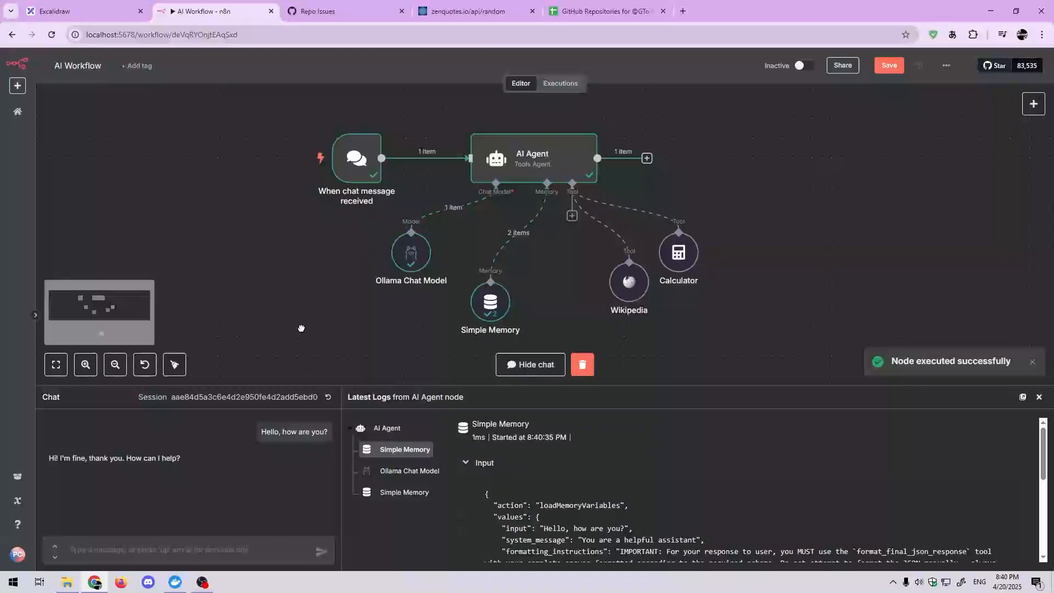
scroll(309, 326, "down", 2)
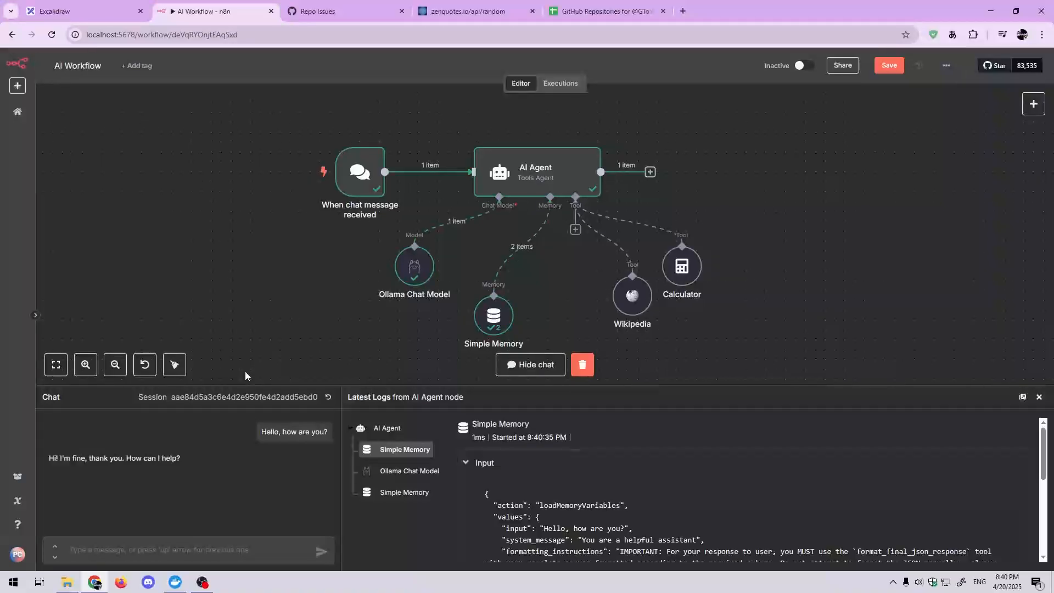
scroll(552, 269, "down", 4)
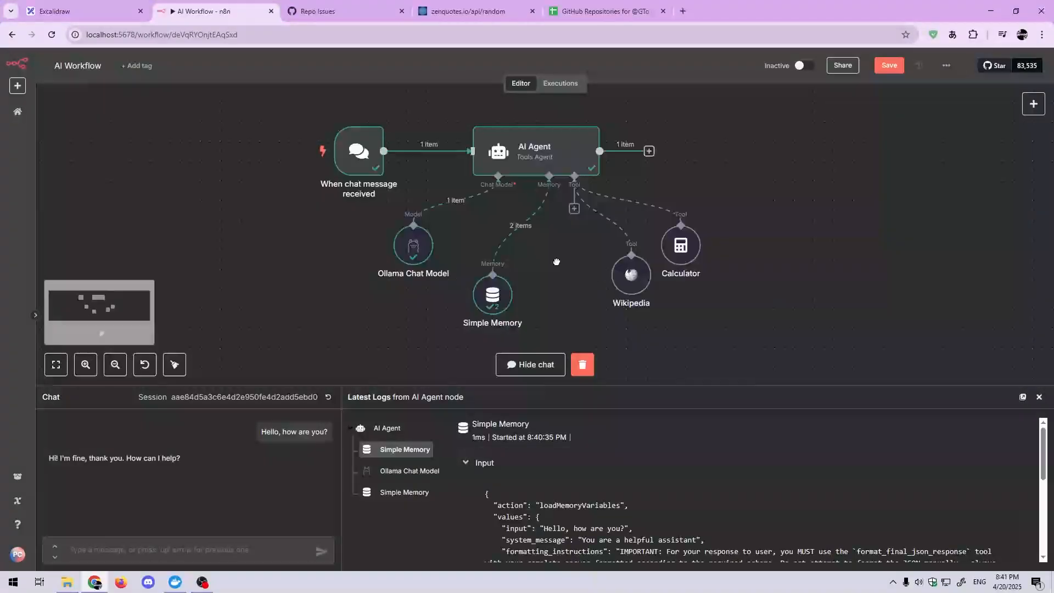
scroll(271, 324, "up", 2)
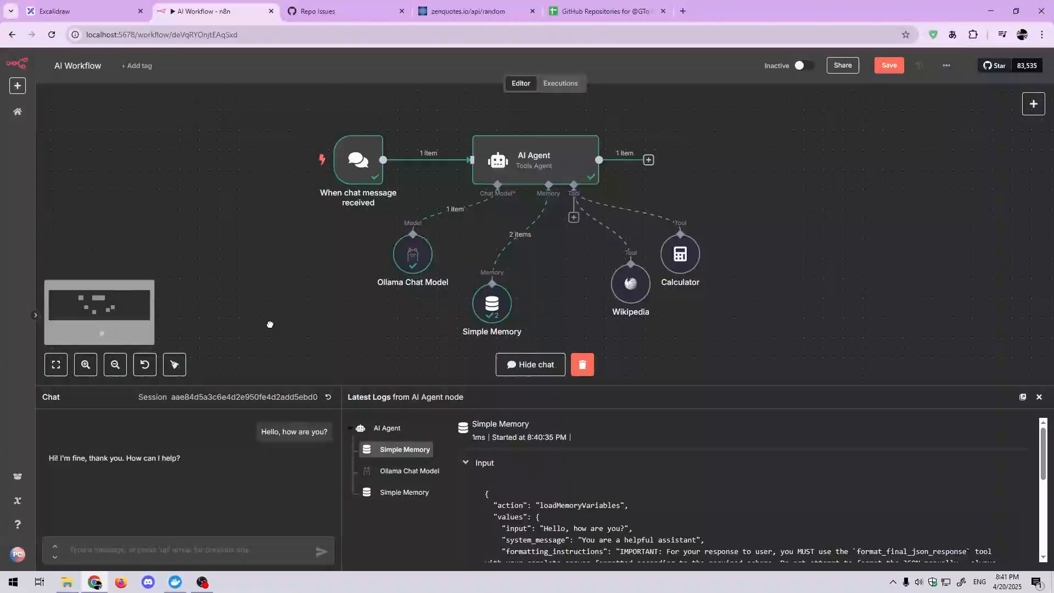
left_click_drag(291, 322, 259, 328)
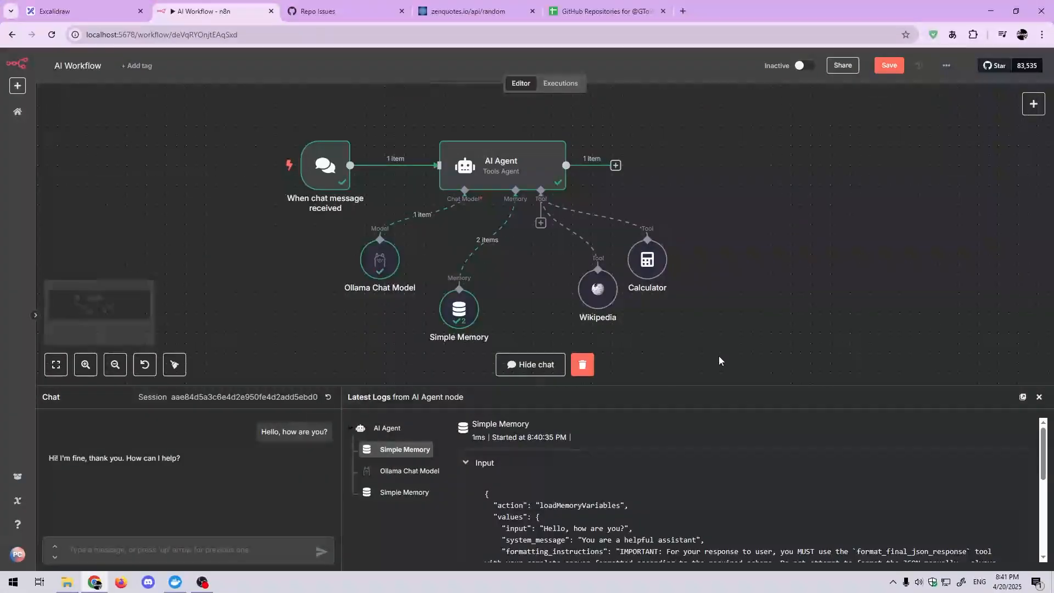
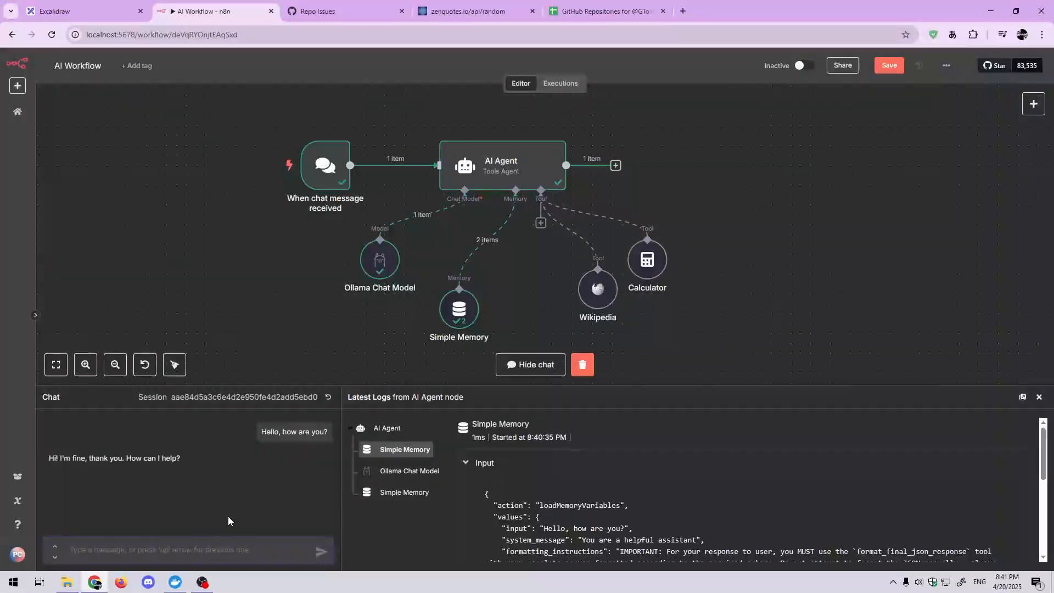
Step: Send the chat message "What is five times nine then divide by 3?" to the AI Agent
type("What is ")
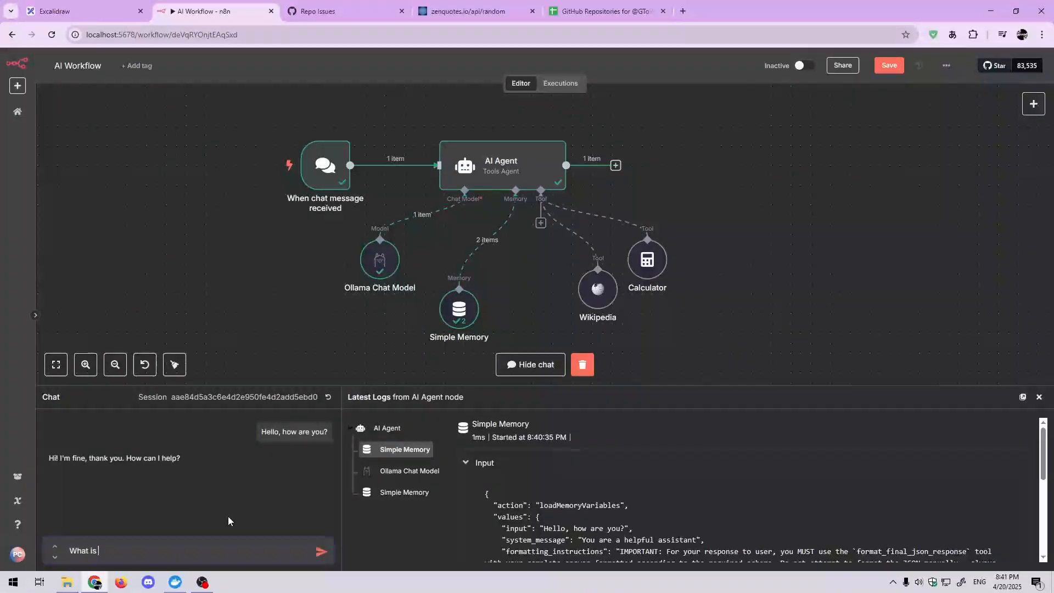
type("five times nine then dive")
key("BackSpace")
type("ide by 3?")
key("Return")
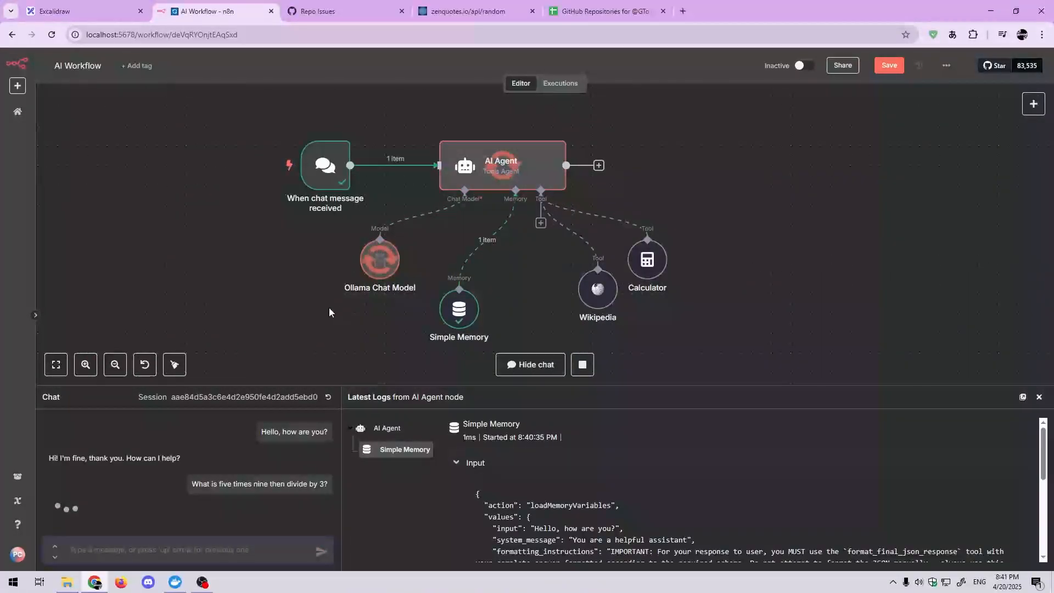
Step: Examine the Calculator entry's input and output in the AI Agent logs and compare them with the chat reply
left_click_drag(329, 308, 337, 298)
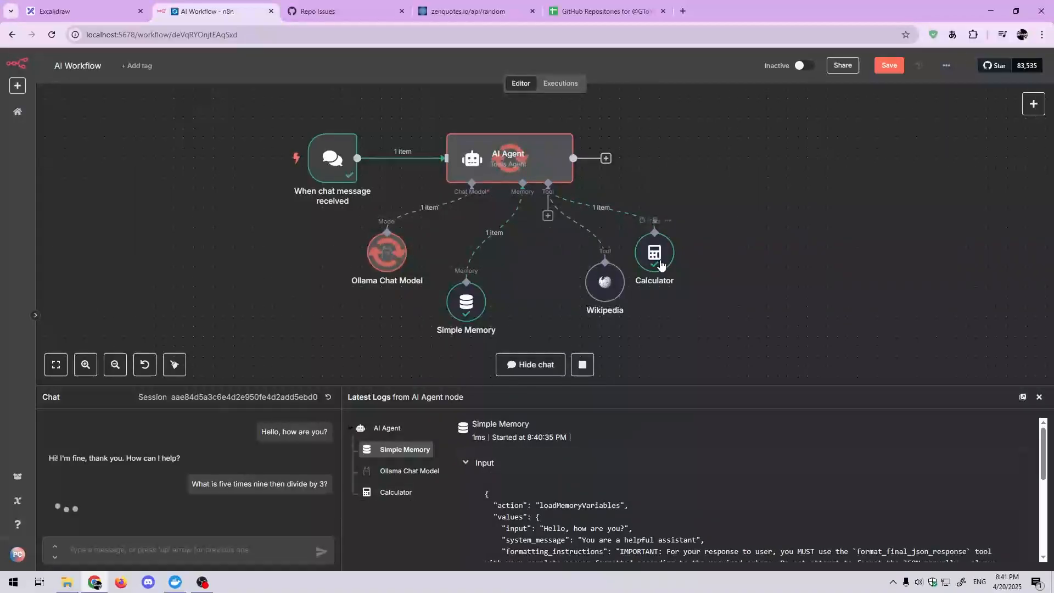
left_click(397, 492)
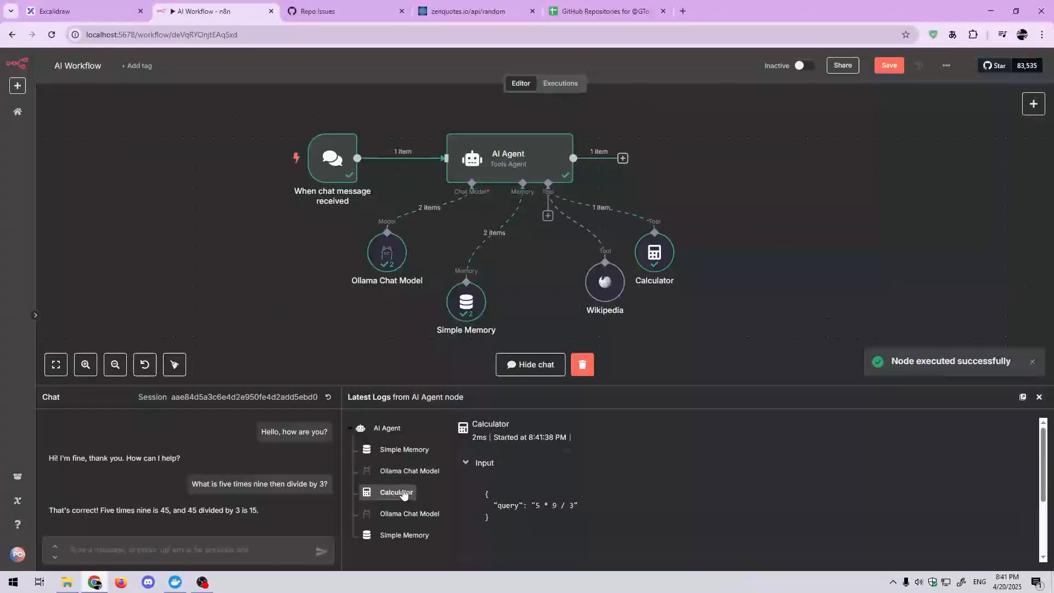
scroll(588, 482, "down", 3)
scroll(582, 493, "up", 2)
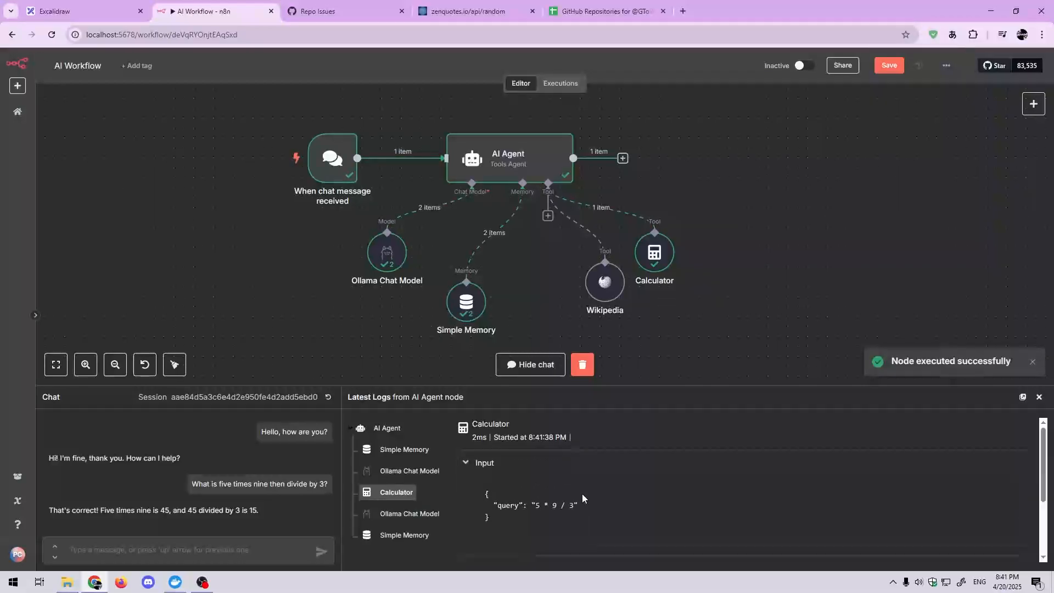
scroll(587, 507, "down", 2)
scroll(587, 506, "down", 1)
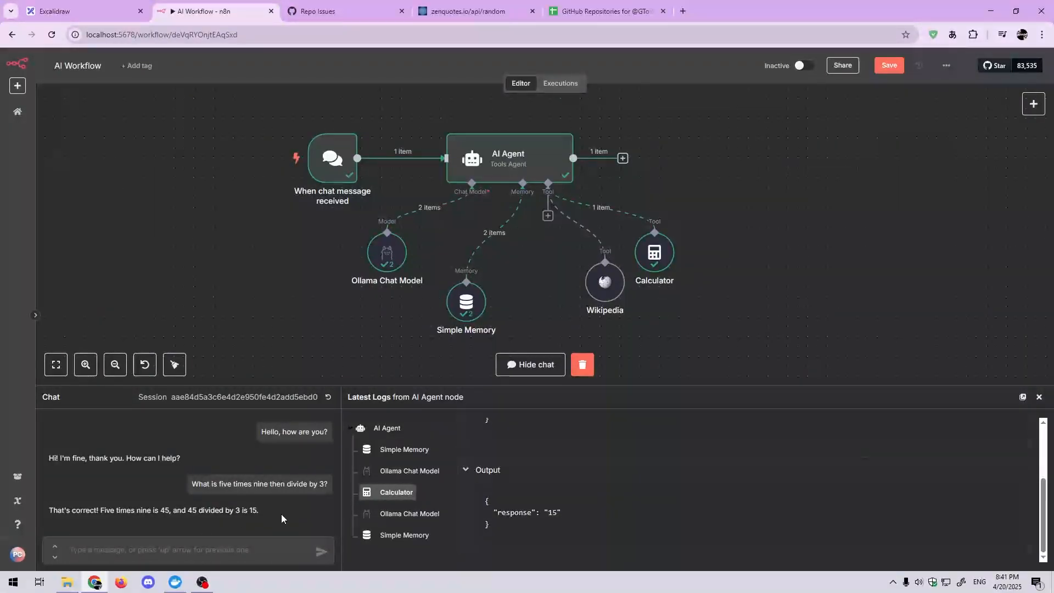
left_click_drag(282, 518, 51, 511)
left_click(96, 510)
left_click(54, 514)
left_click(368, 516)
left_click(387, 494)
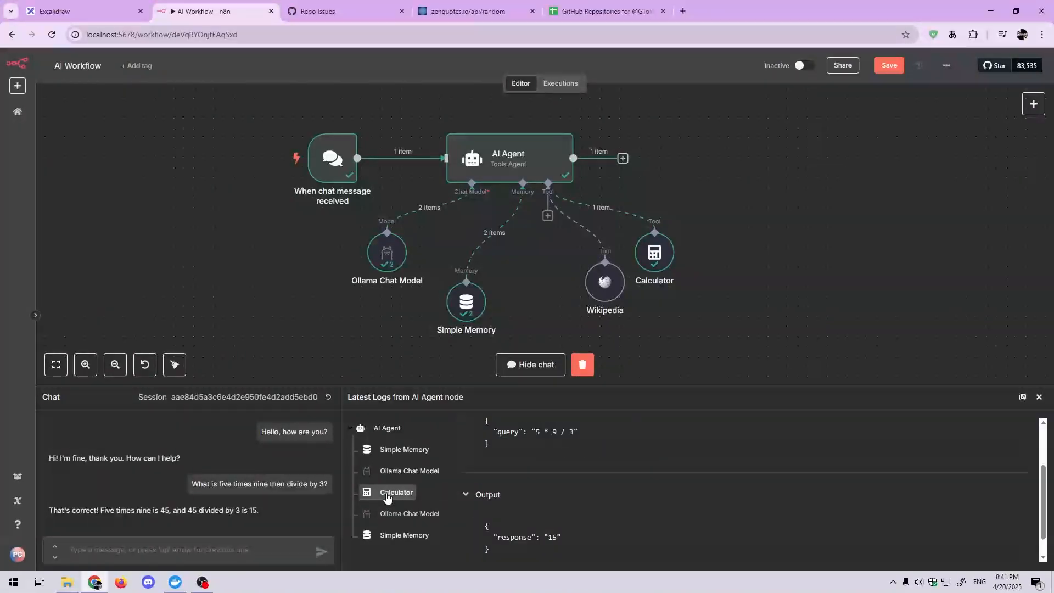
Step: Examine the second Ollama Chat Model entry and the final Simple Memory entry in the logs for the arithmetic question
left_click(388, 514)
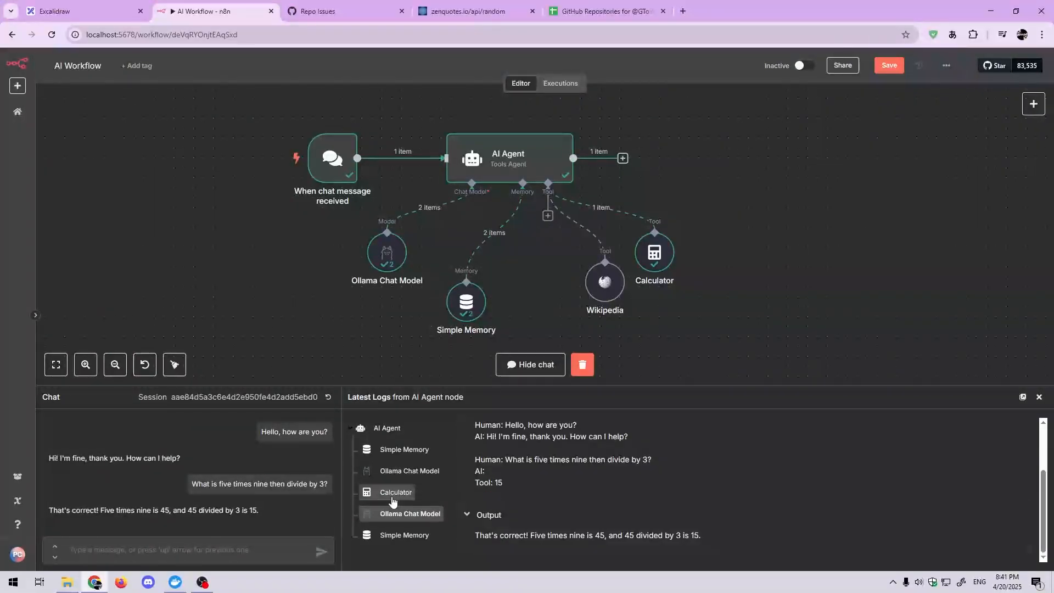
scroll(523, 467, "up", 2)
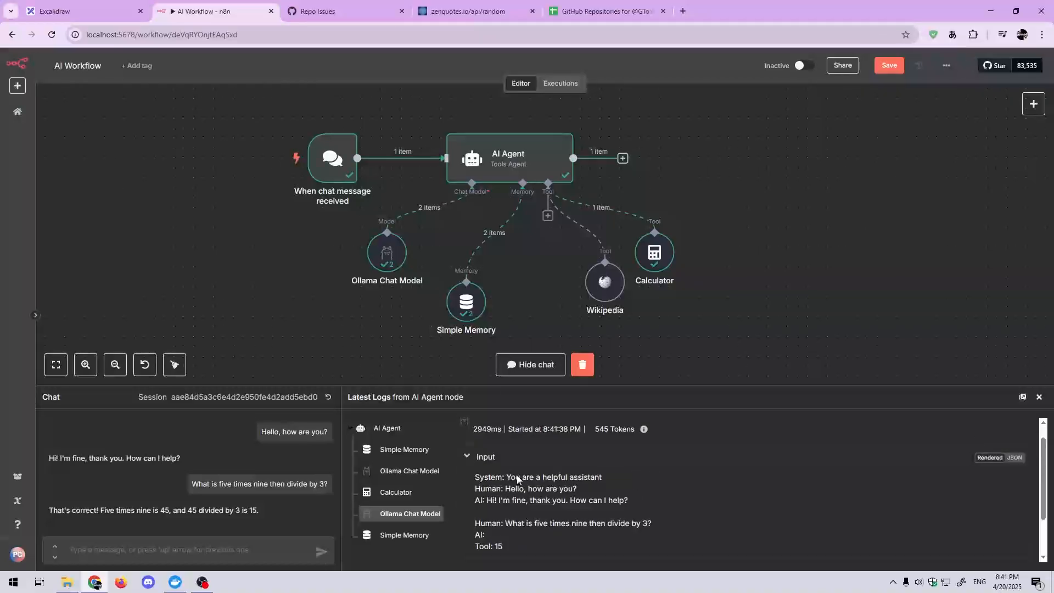
scroll(519, 476, "down", 2)
left_click(395, 492)
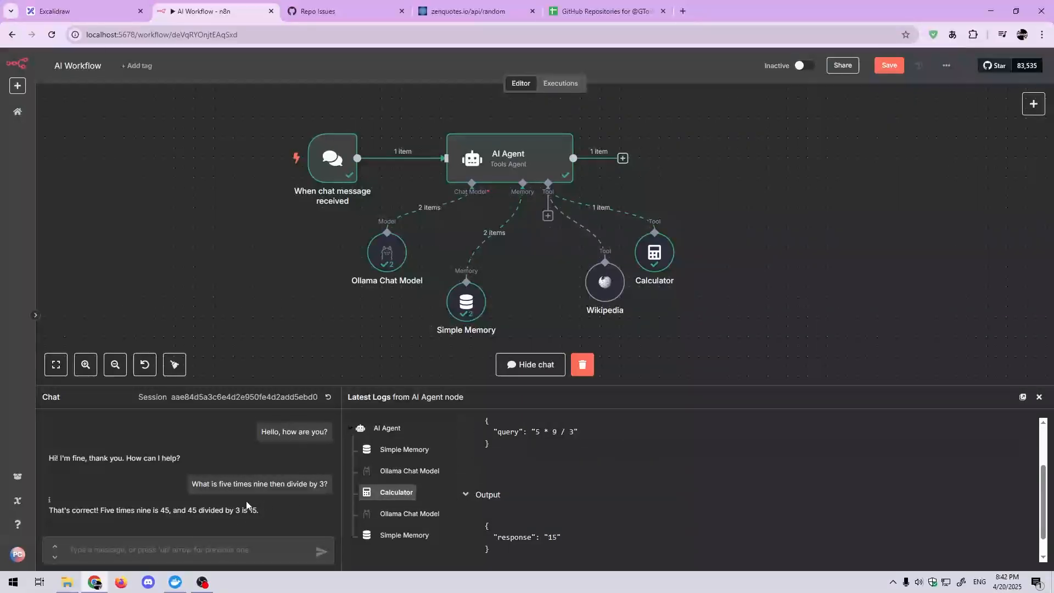
left_click(400, 541)
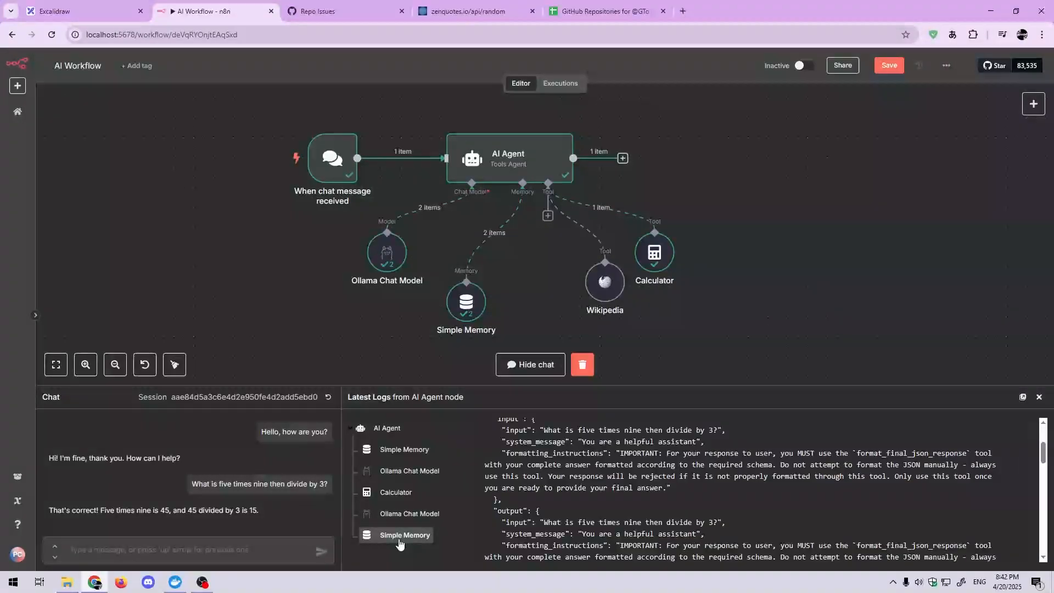
scroll(515, 513, "down", 10)
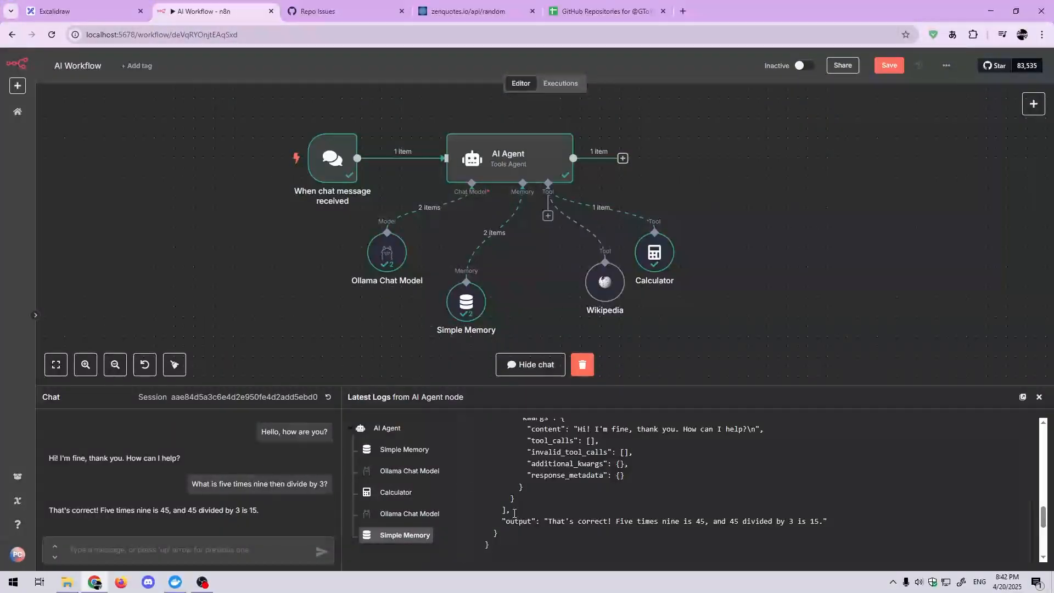
scroll(514, 513, "down", 5)
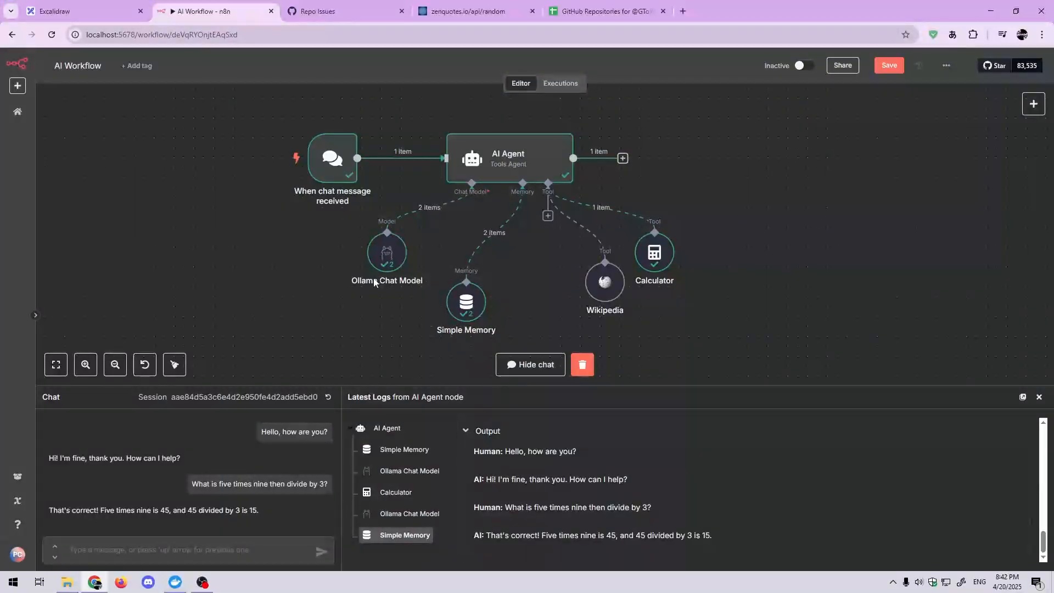
Step: Send the chat message "Who is the monarch of England during the 20th century?" to the AI Agent
left_click_drag(365, 312, 338, 322)
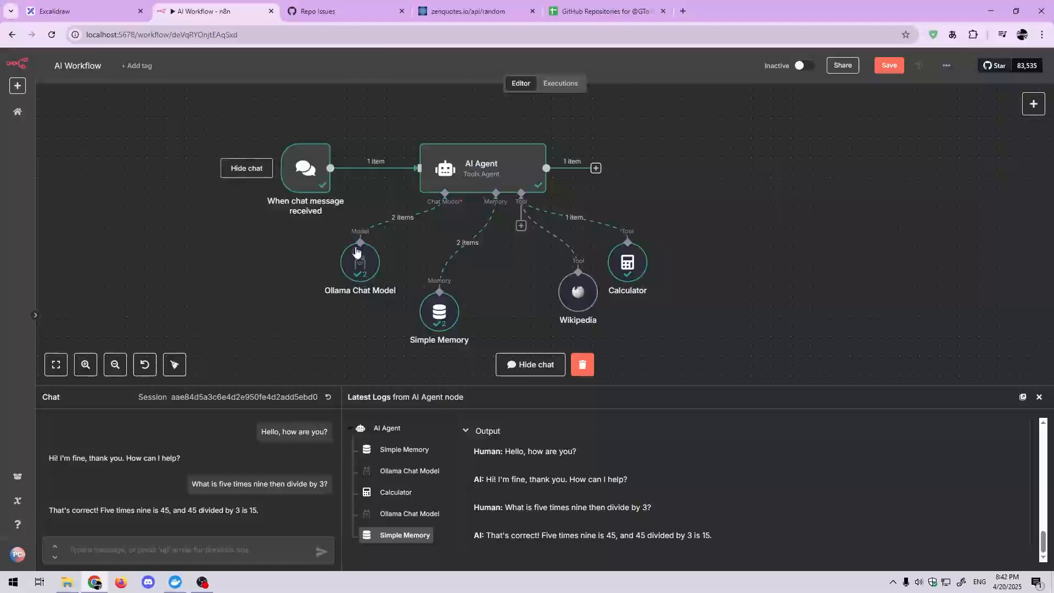
left_click_drag(318, 326, 322, 325)
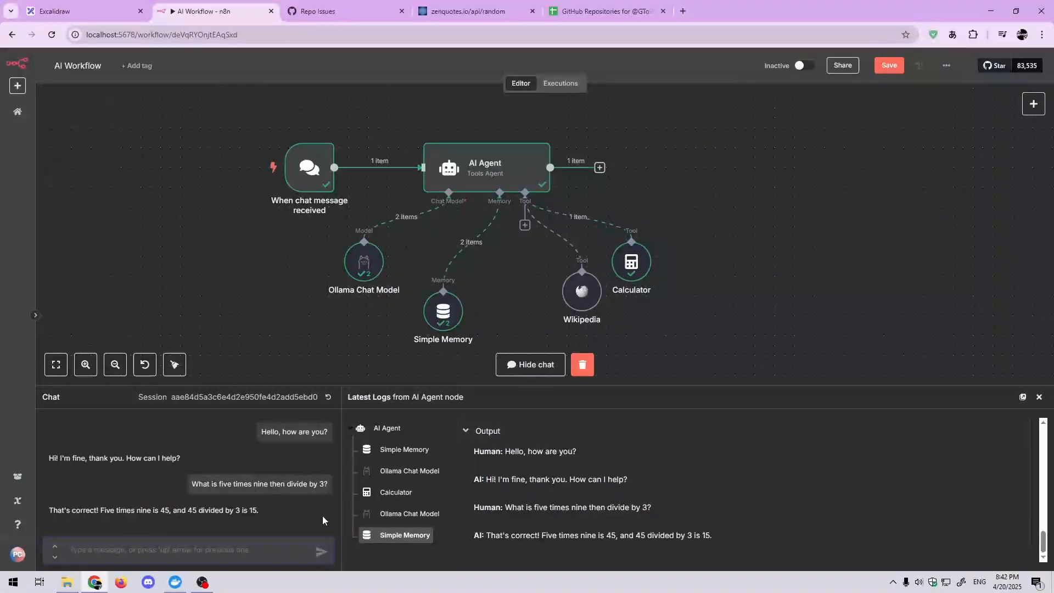
type("W")
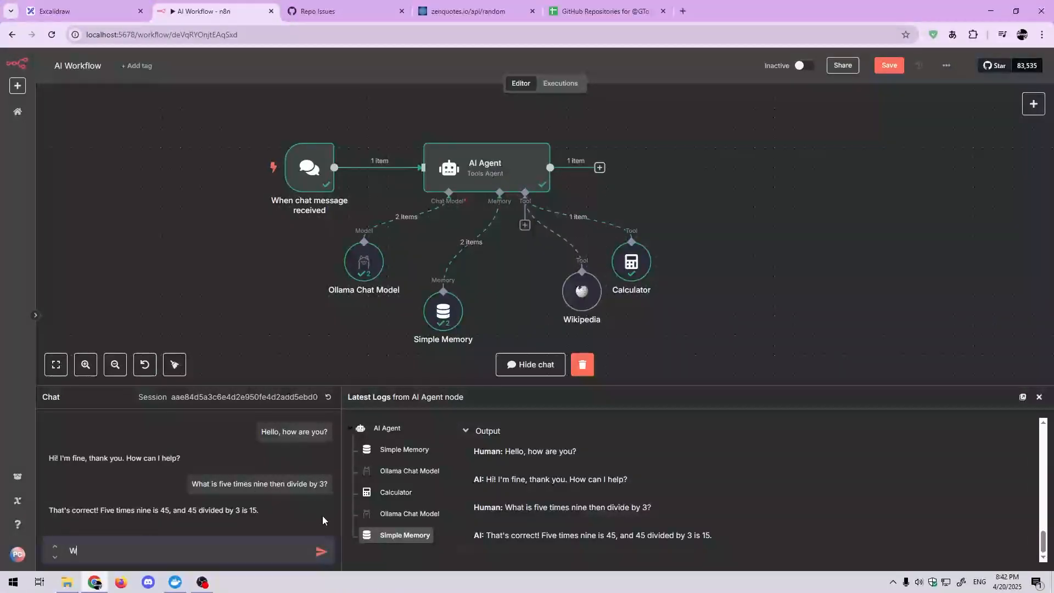
type("ho is the ")
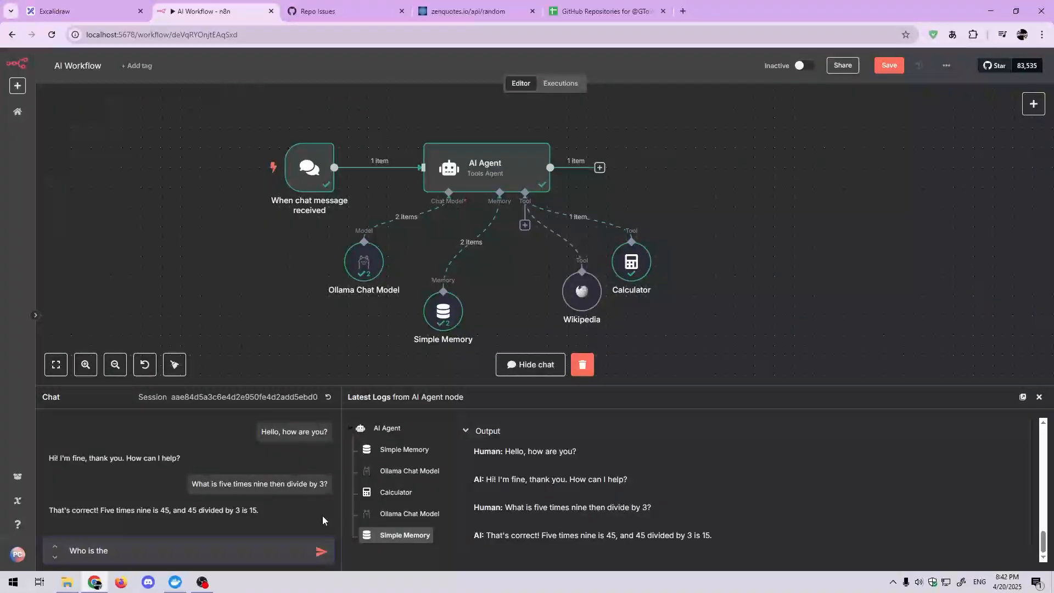
type("current")
key("BackSpace")
key("BackSpace")
key("BackSpace")
key("BackSpace")
key("BackSpace")
key("BackSpace")
type("monarch of England")
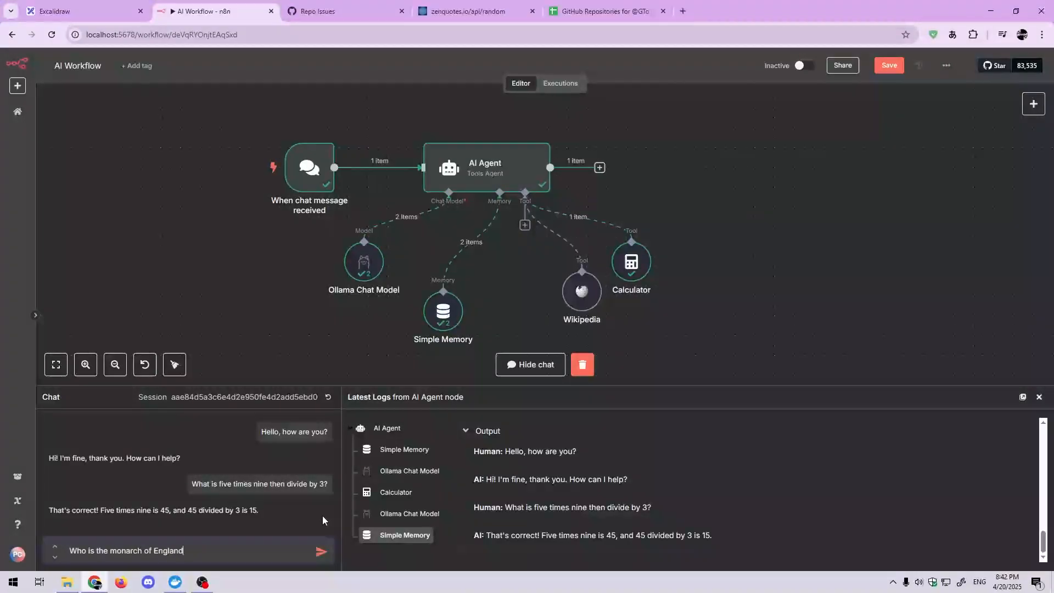
type(" during the 20th century?")
key("Return")
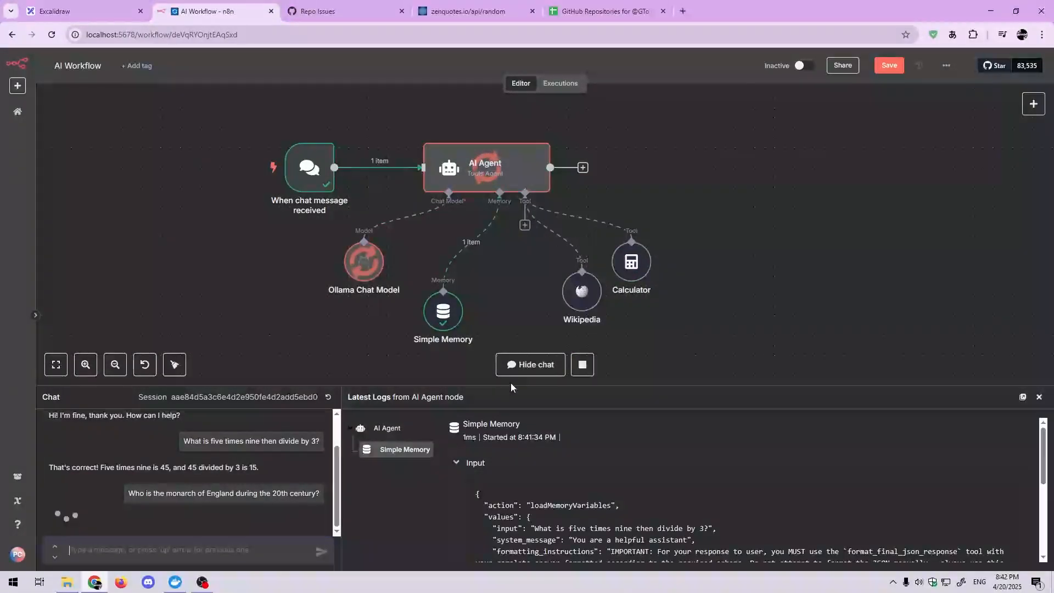
Step: Check which tools ran for the monarch question and examine the Calculator and second Ollama Chat Model log entries
left_click_drag(510, 294, 522, 285)
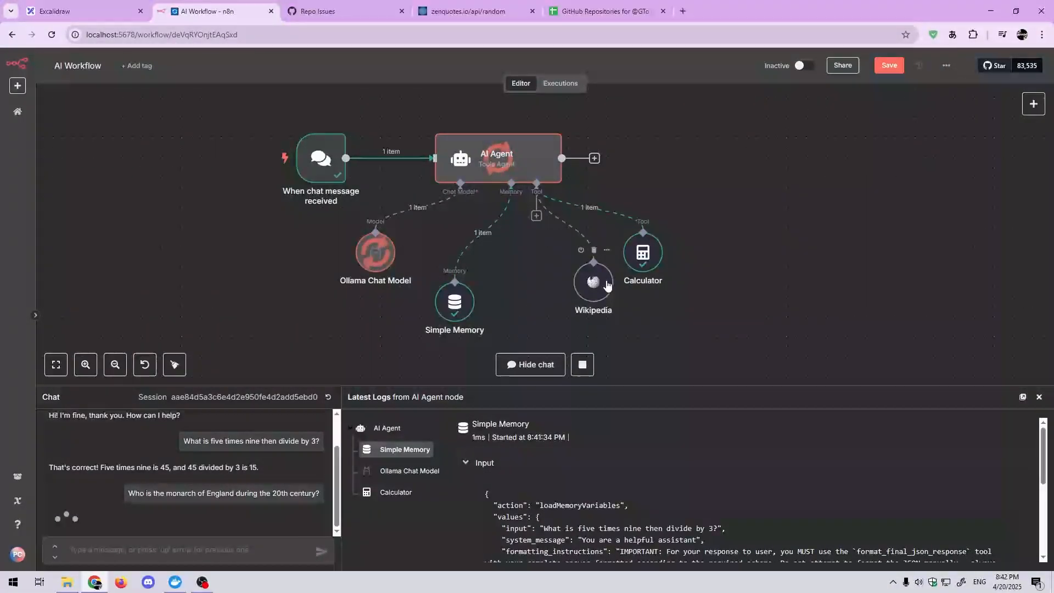
left_click_drag(680, 301, 677, 278)
left_click(395, 493)
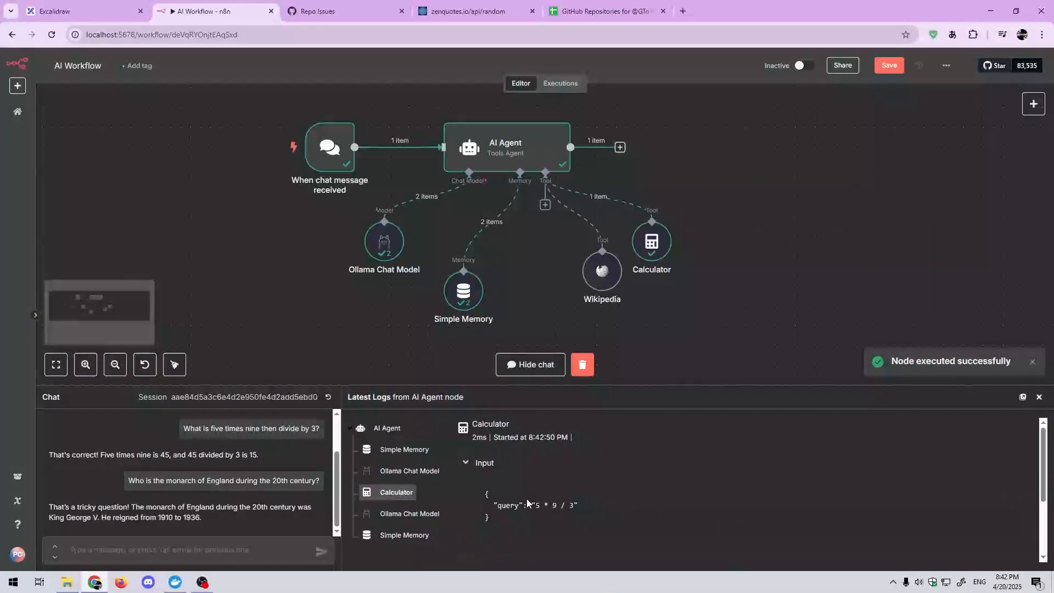
left_click(410, 514)
left_click(395, 492)
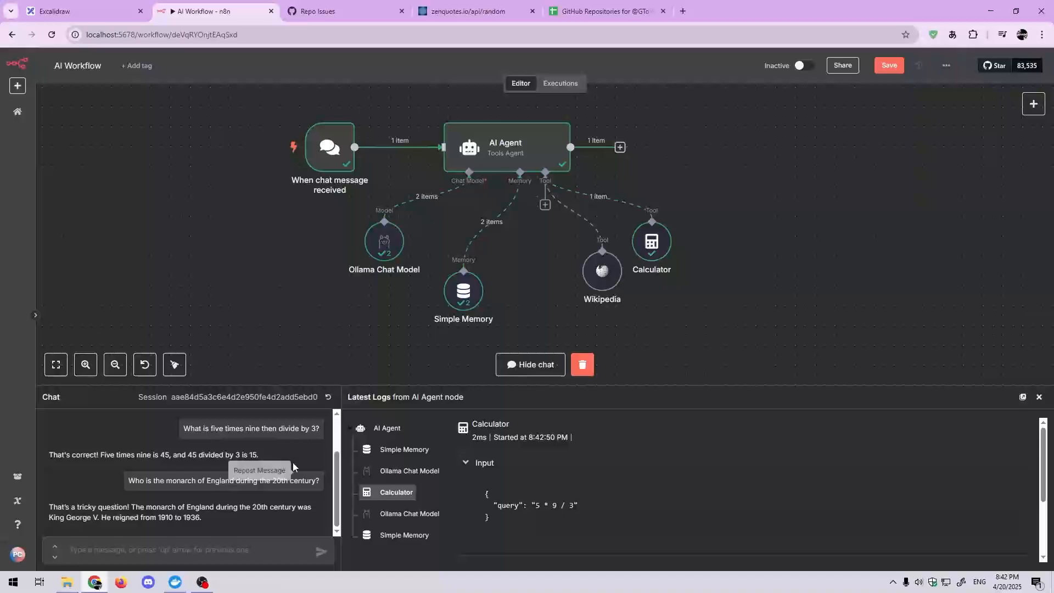
scroll(297, 466, "up", 1)
scroll(297, 467, "down", 2)
Step: Read the final Simple Memory log entry for the monarch question down to the stored conversation in its output
left_click(405, 535)
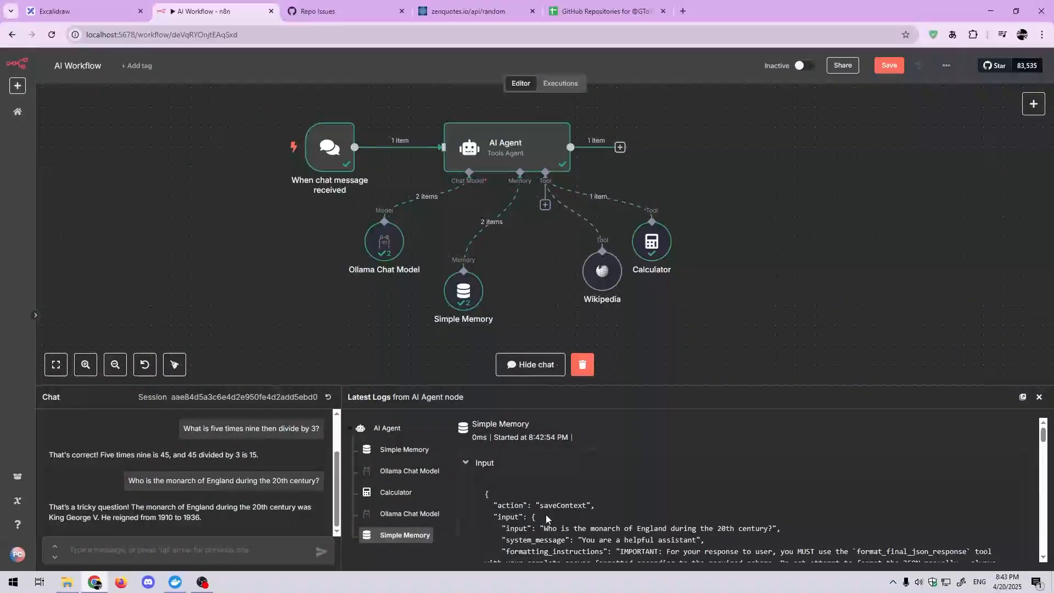
scroll(549, 514, "down", 3)
scroll(549, 515, "down", 8)
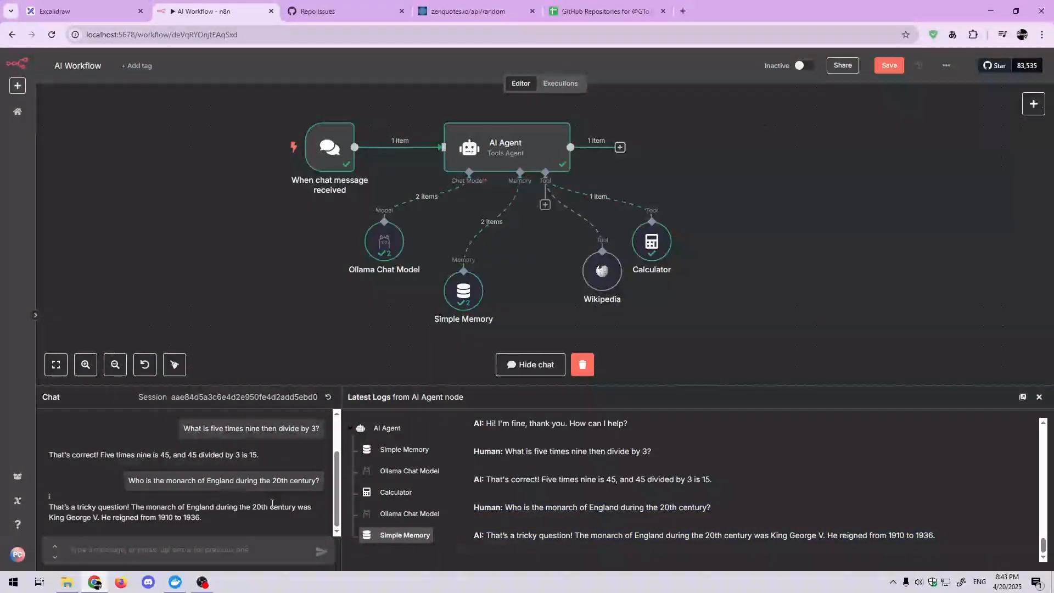
scroll(273, 503, "up", 2)
scroll(273, 503, "down", 2)
scroll(599, 278, "down", 1)
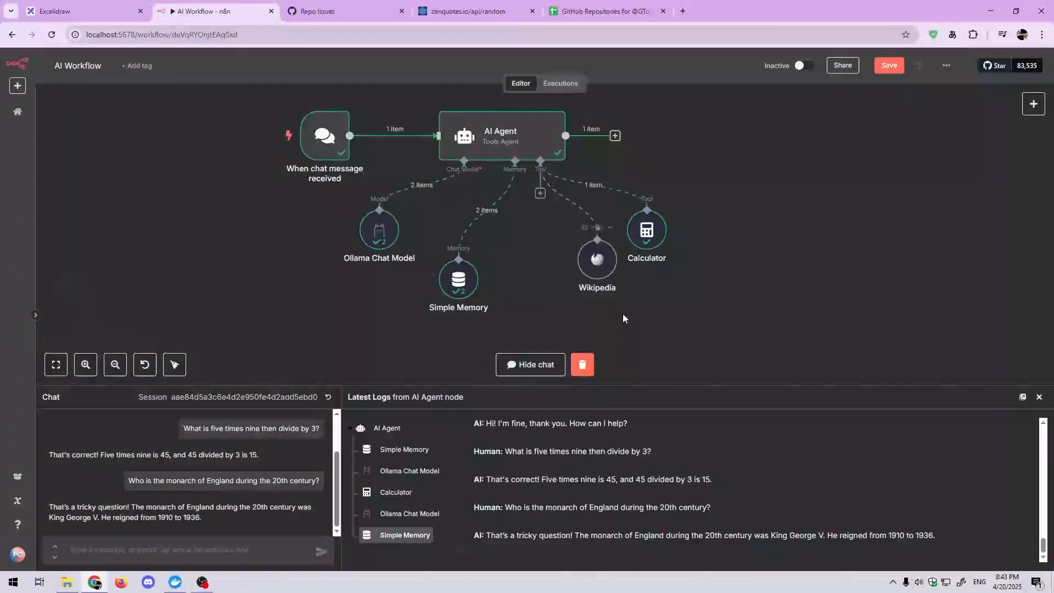
Step: Move the deactivated HTTP Request node up between the Simple Memory and Wikipedia nodes
scroll(623, 315, "down", 10)
left_click_drag(551, 302, 544, 241)
left_click(555, 210)
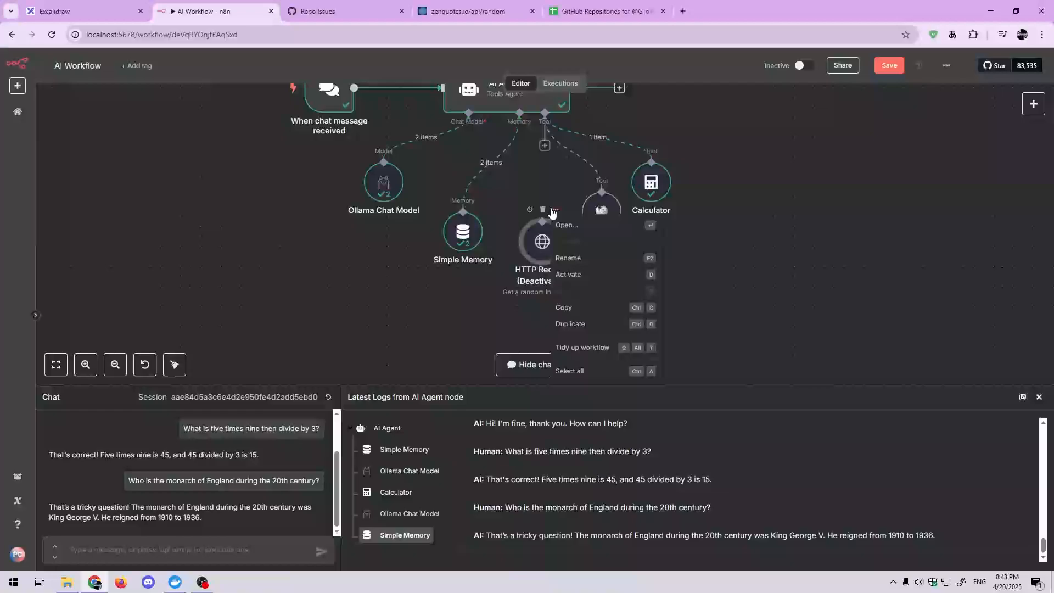
left_click(558, 191)
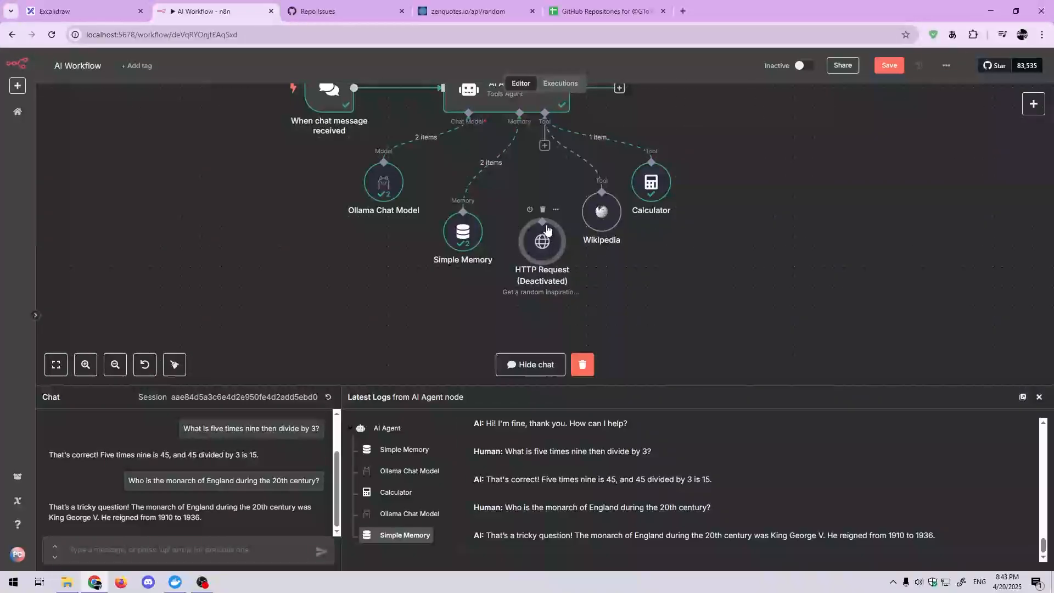
Step: Activate the HTTP Request node and connect it to the AI Agent's Tool input
left_click(530, 210)
left_click_drag(532, 215, 542, 201)
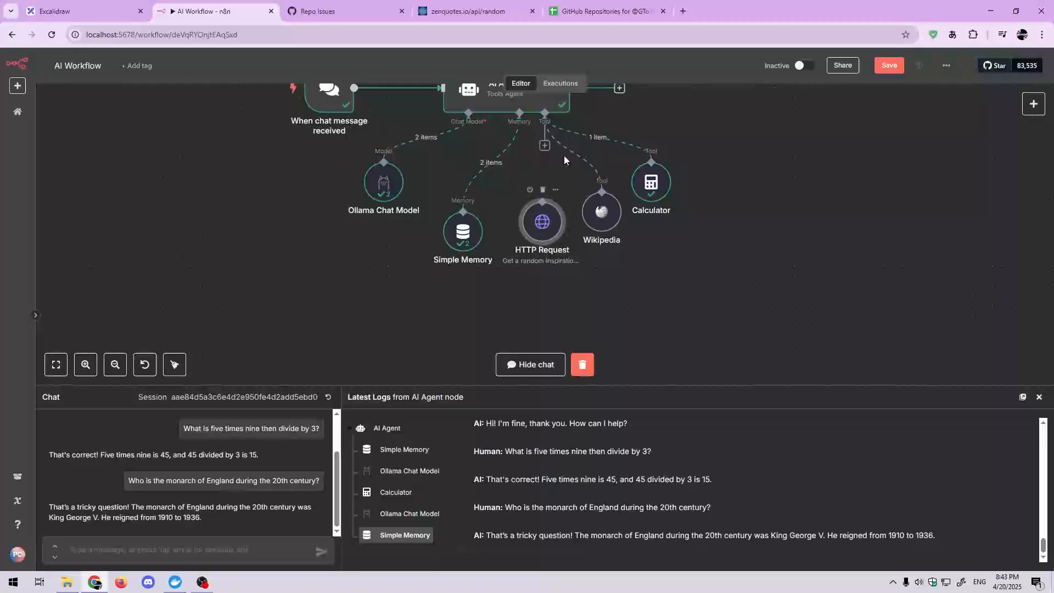
double_click(542, 222)
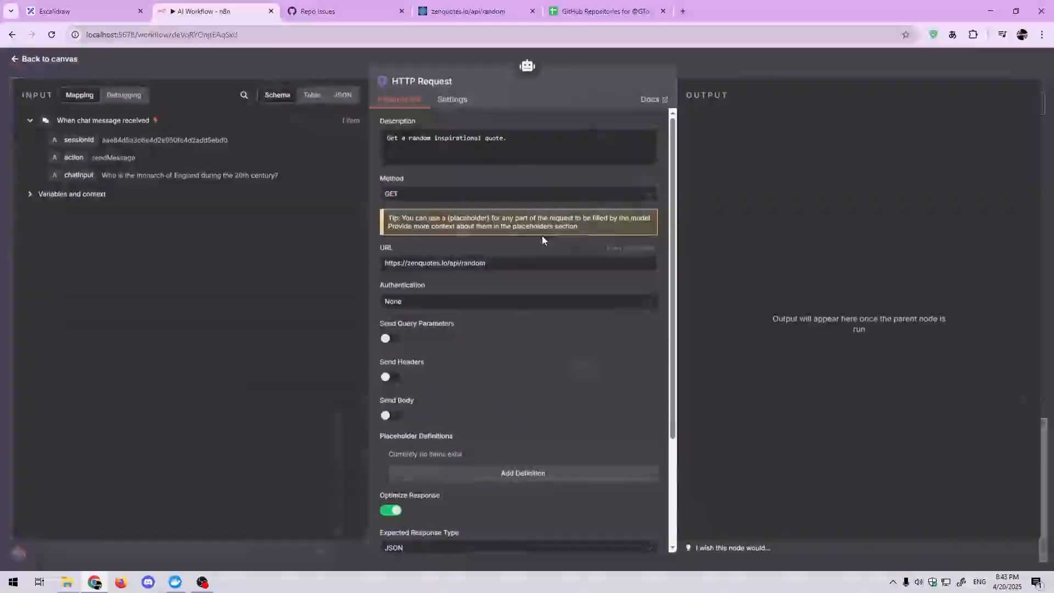
left_click(351, 66)
Step: Reset the chat session and enter the unsent message "Can you give me an inspirational quote?" with its spelling corrected
left_click(328, 396)
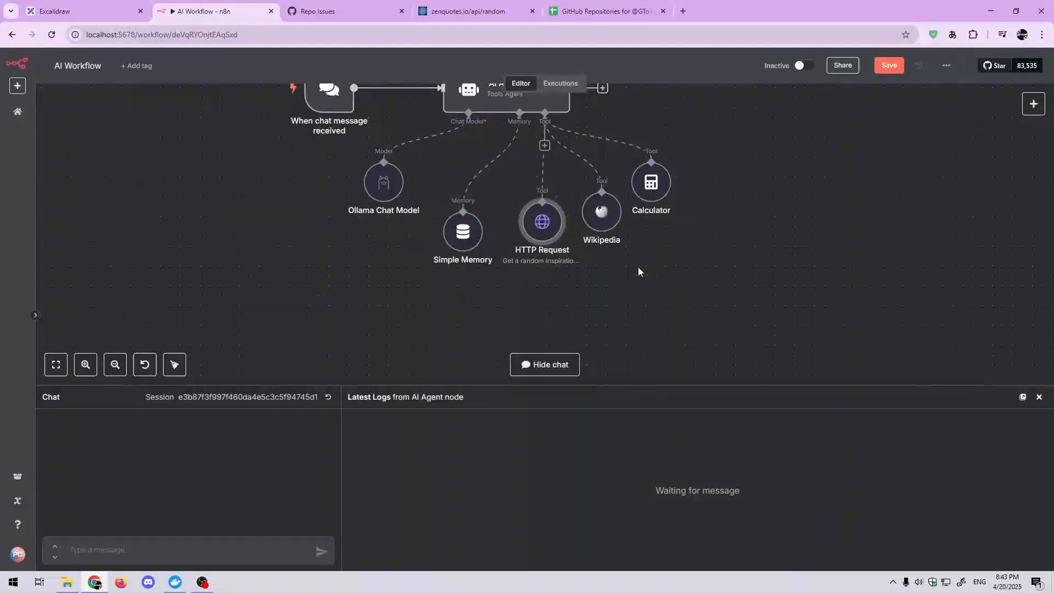
scroll(639, 271, "up", 1)
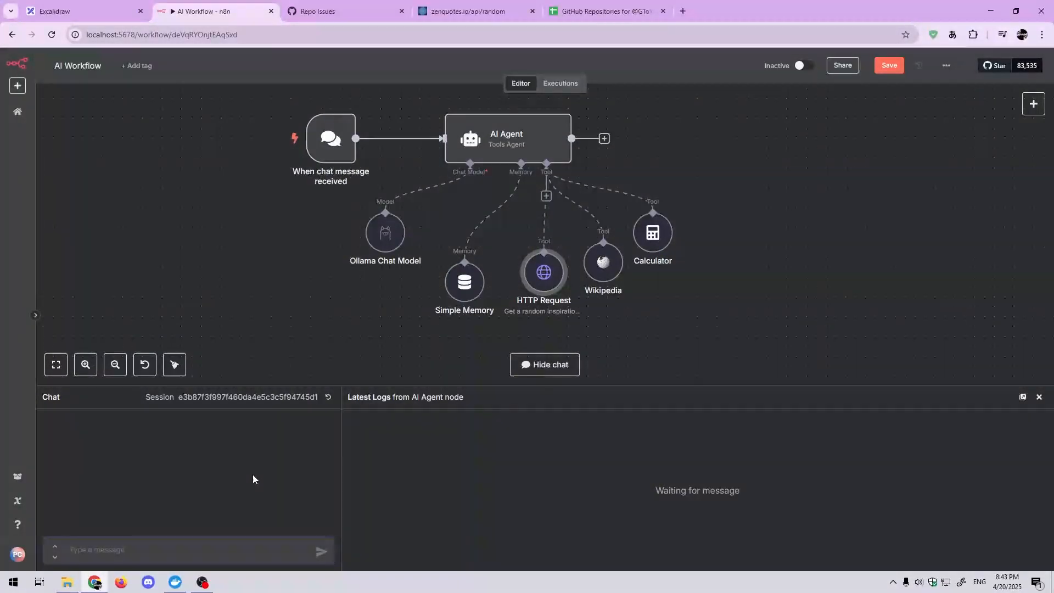
type("Can you give me an inspirai")
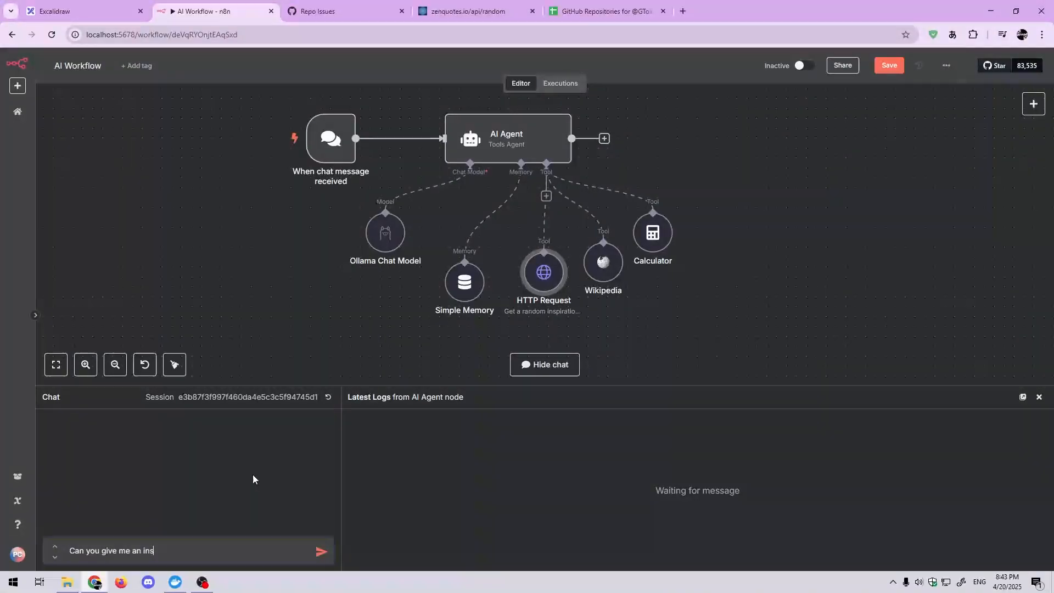
key("BackSpace")
key("BackSpace")
type("itional quote?")
right_click(167, 548)
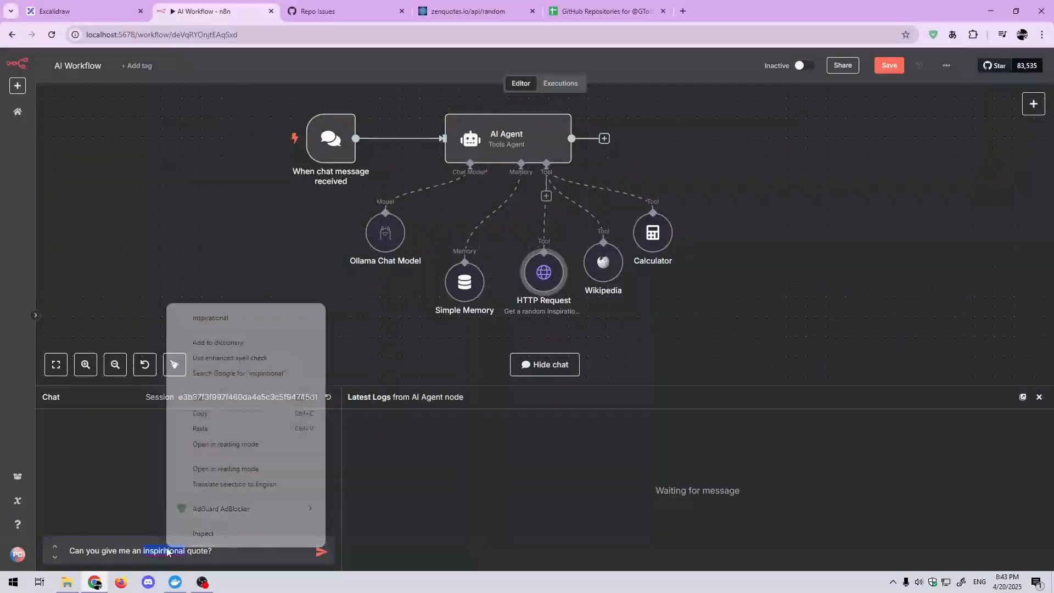
left_click(210, 316)
Step: Open the HTTP Request node and inspect its parameters, from the description and URL to the response fields
double_click(544, 272)
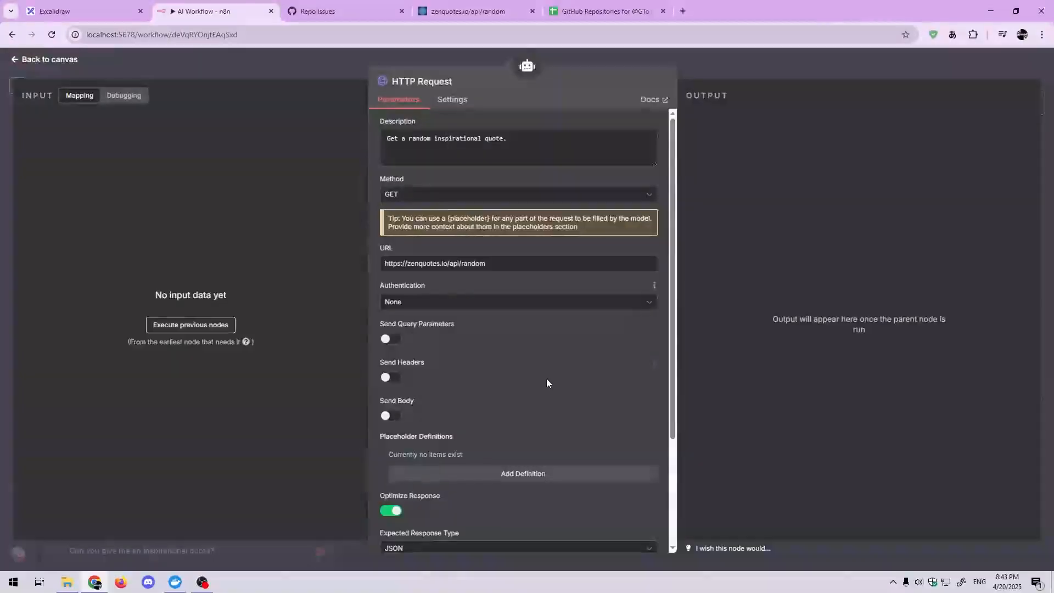
scroll(546, 378, "down", 3)
scroll(498, 509, "up", 3)
scroll(503, 494, "down", 3)
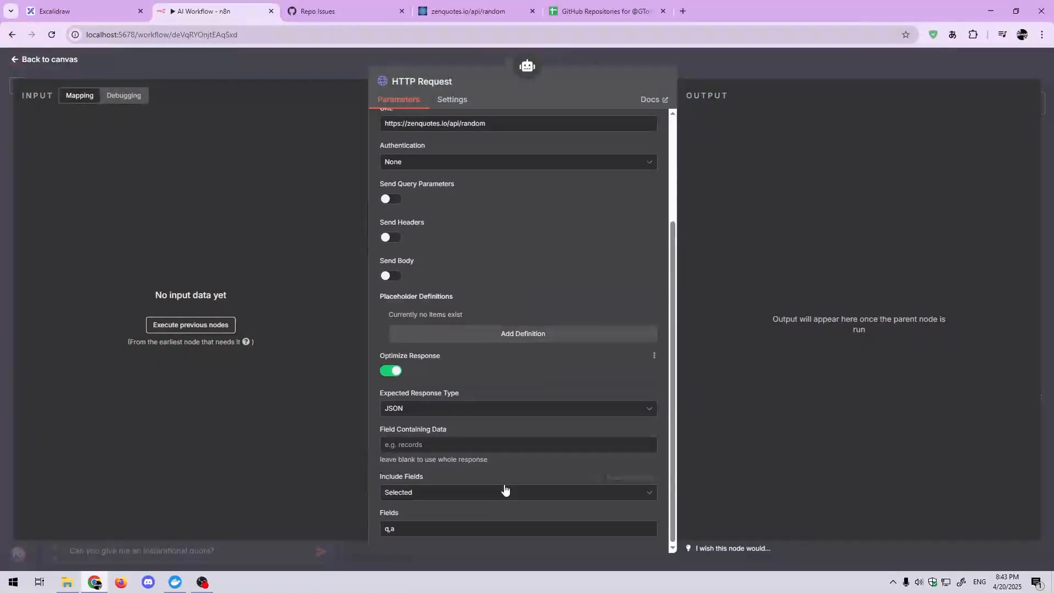
Step: Compare the zenquotes.io/api/random response with the HTTP Request node's URL and Include Fields options, and return to the canvas
scroll(506, 478, "up", 3)
scroll(508, 384, "down", 3)
left_click(467, 10)
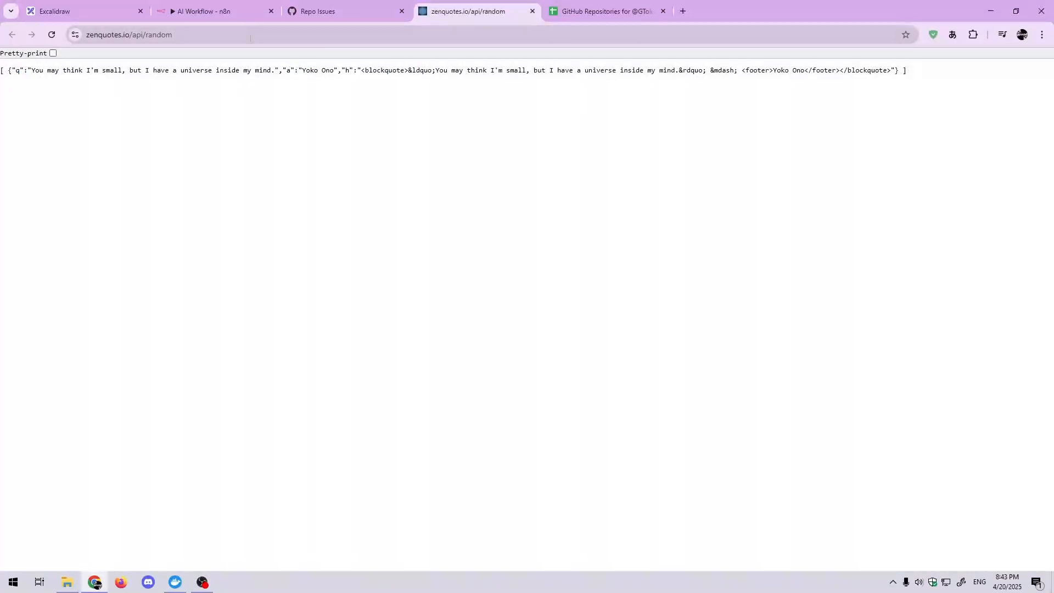
left_click(252, 11)
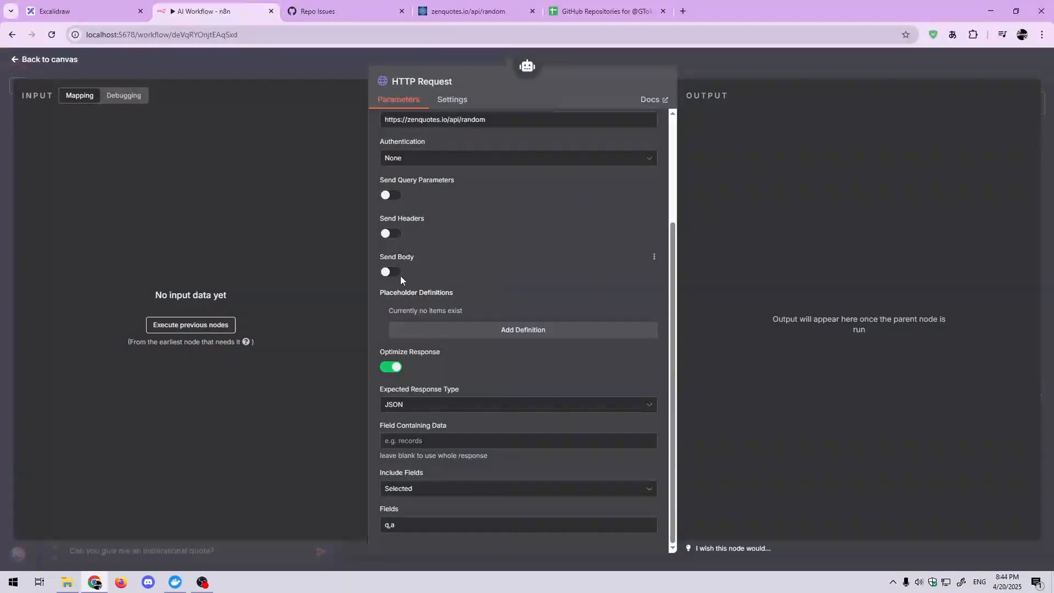
left_click(468, 493)
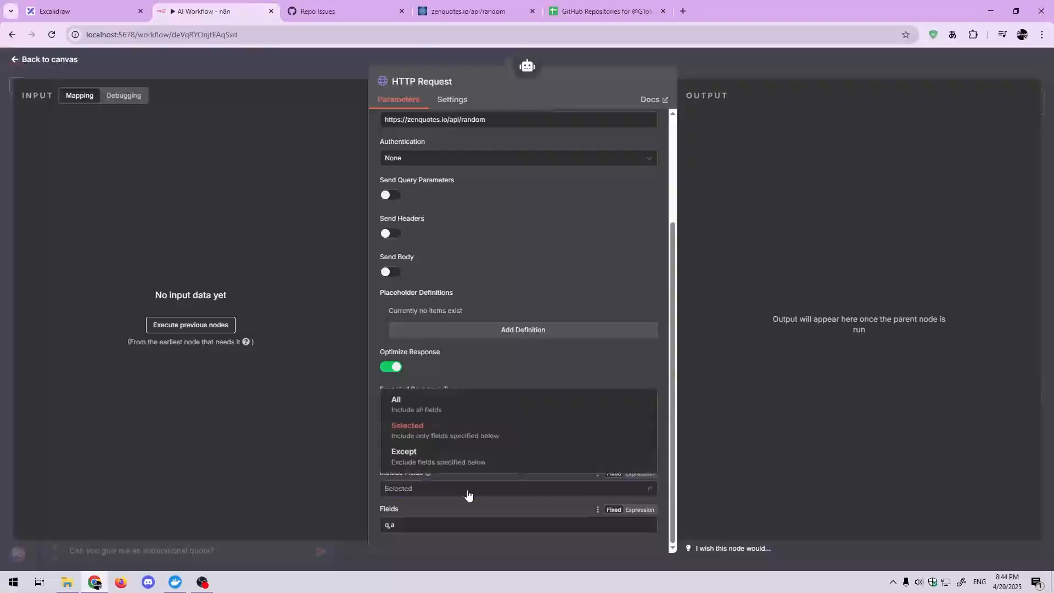
left_click(468, 499)
scroll(467, 506, "up", 3)
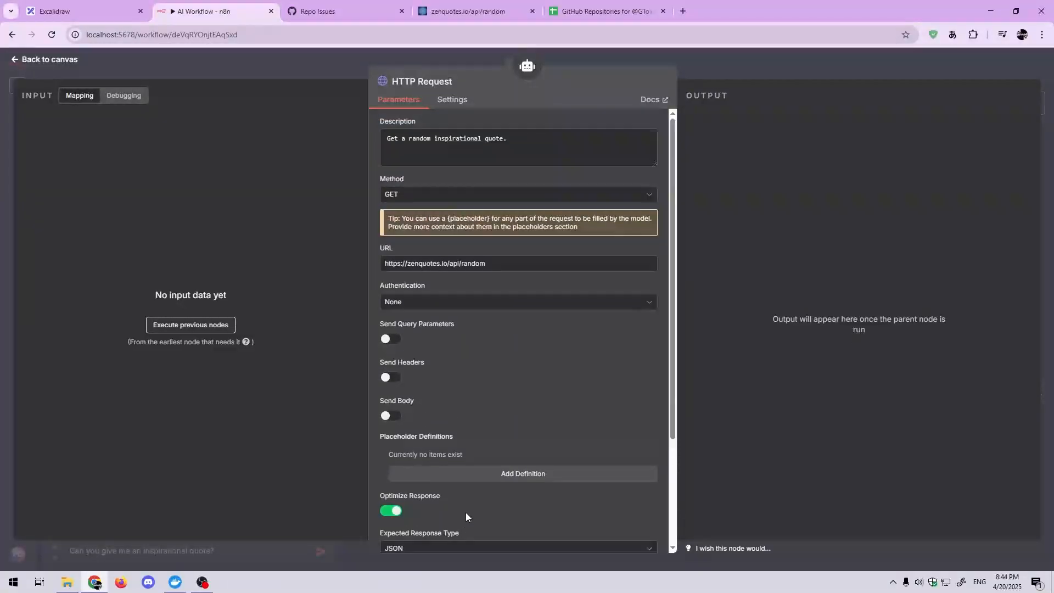
left_click(389, 55)
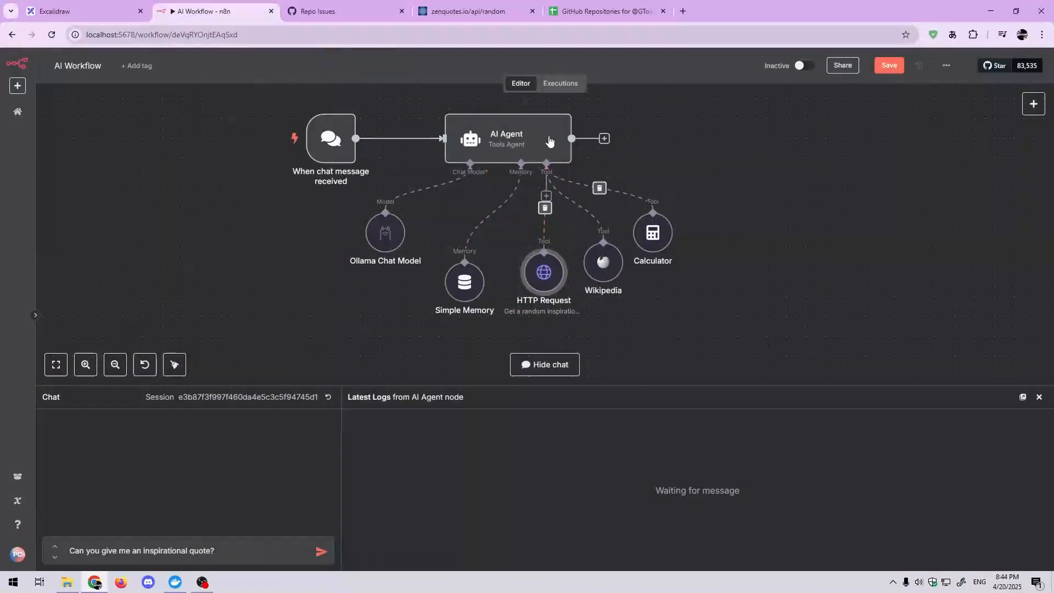
Step: Send the prepared inspirational quote message and inspect the run's HTTP Request and Ollama Chat Model log entries
left_click(323, 553)
left_click_drag(320, 255, 328, 283)
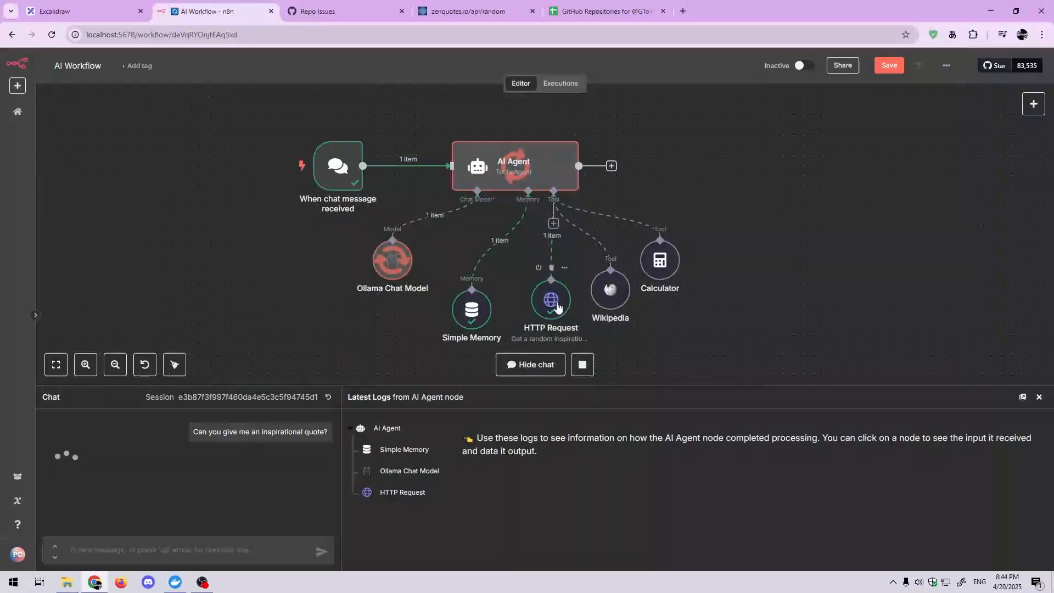
left_click(404, 493)
left_click(423, 516)
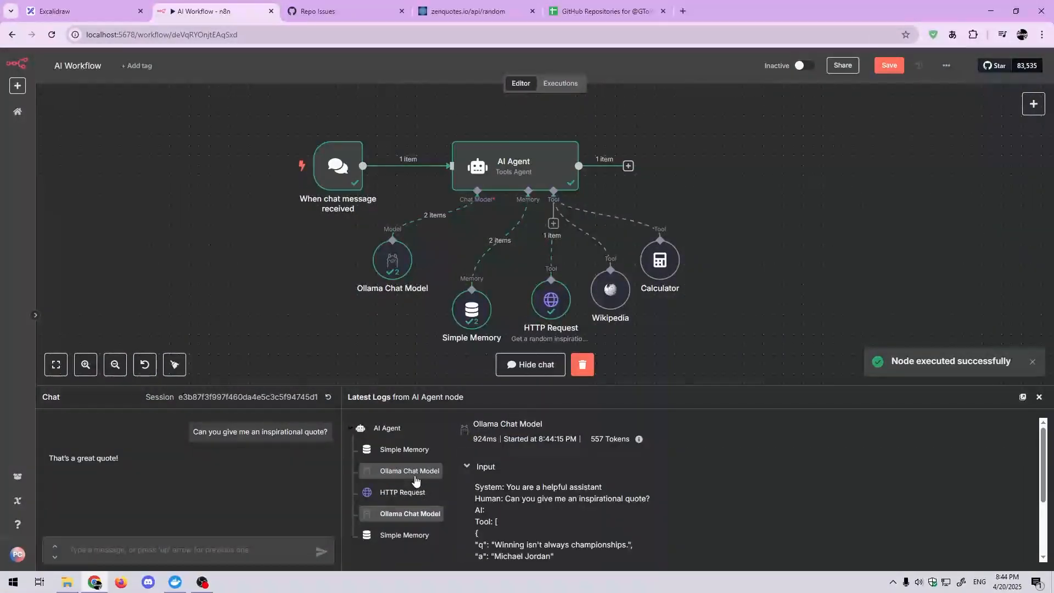
left_click(410, 471)
left_click(404, 493)
left_click(410, 515)
scroll(499, 508, "down", 2)
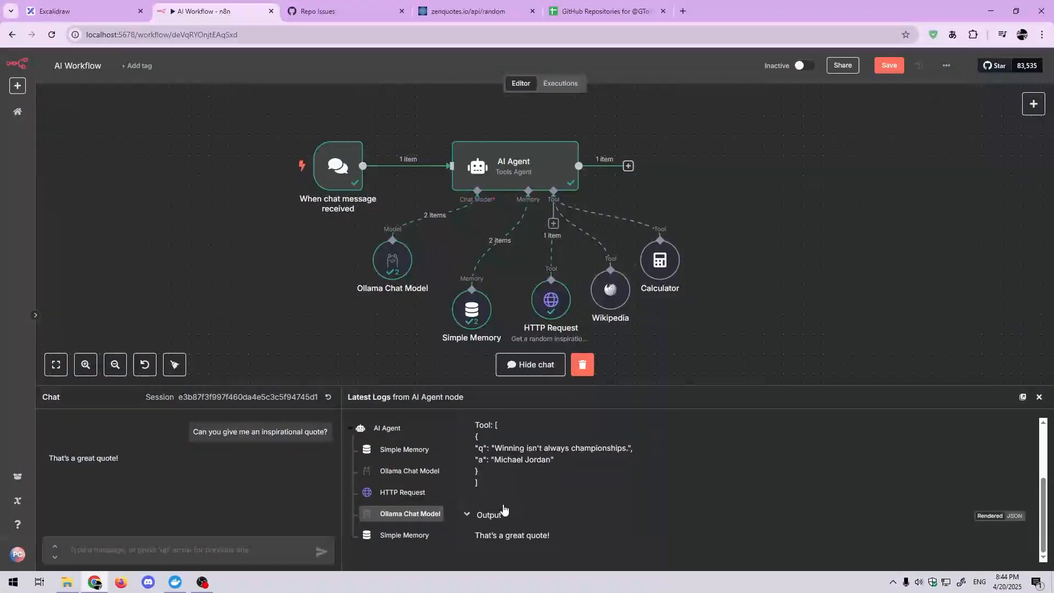
Step: Compare the HTTP Request tool's logged output with the input and reply of the second Ollama Chat Model entry
left_click(405, 492)
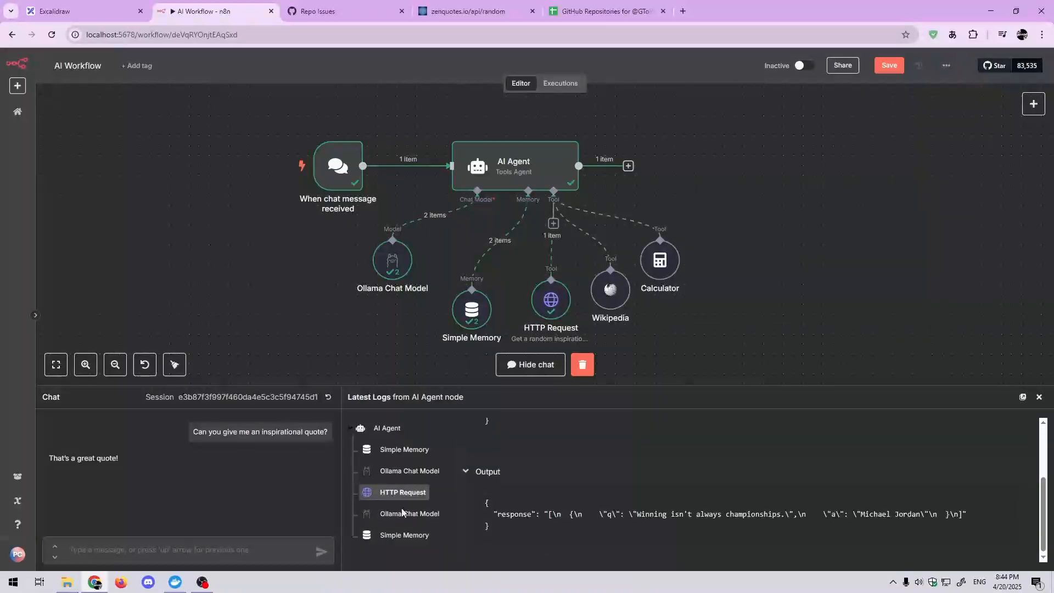
left_click(410, 513)
scroll(506, 457, "up", 2)
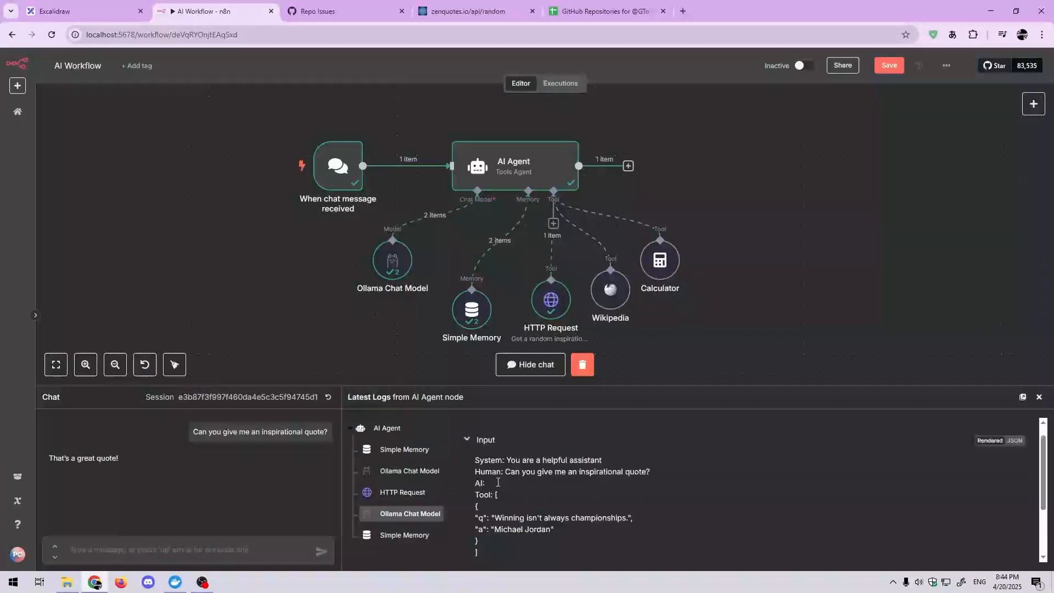
scroll(506, 457, "down", 2)
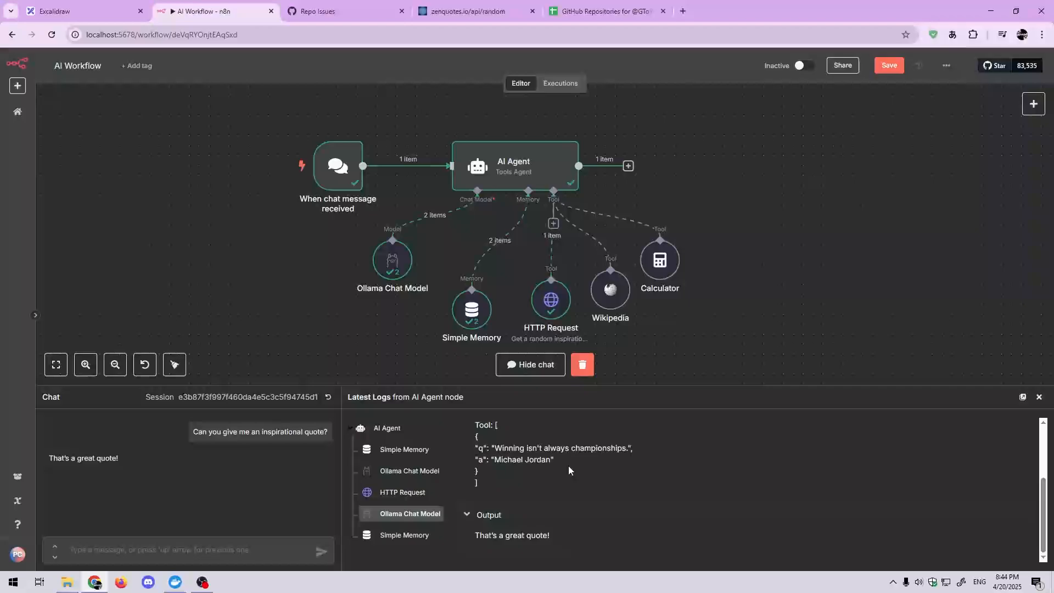
left_click_drag(568, 466, 475, 442)
left_click(524, 467)
scroll(565, 484, "up", 2)
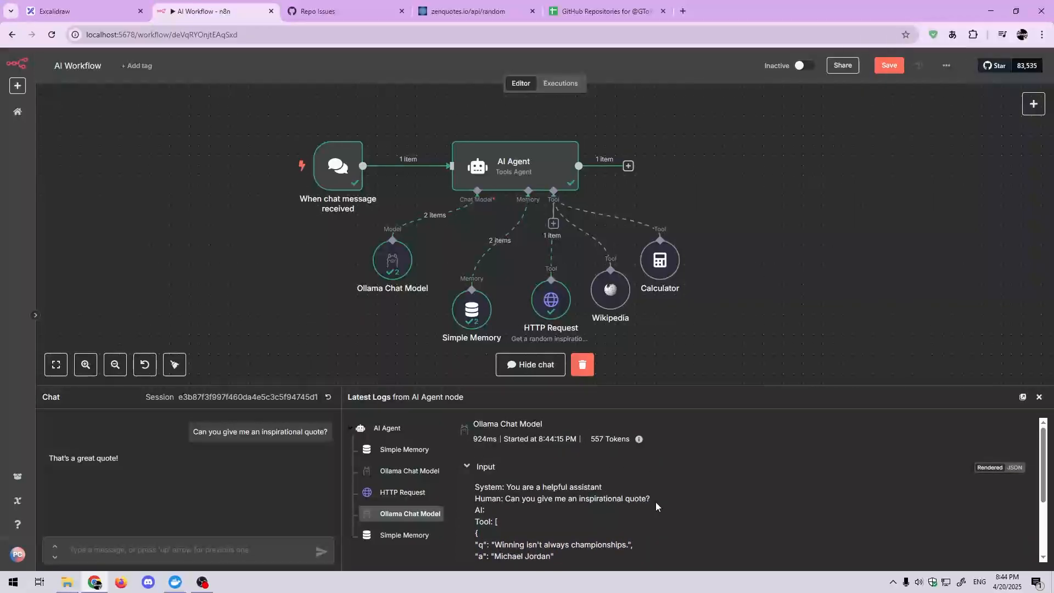
scroll(655, 502, "down", 2)
scroll(589, 477, "up", 3)
scroll(522, 537, "down", 2)
Step: Save the AI Workflow with the HTTP Request tool connected
left_click_drag(693, 346, 681, 333)
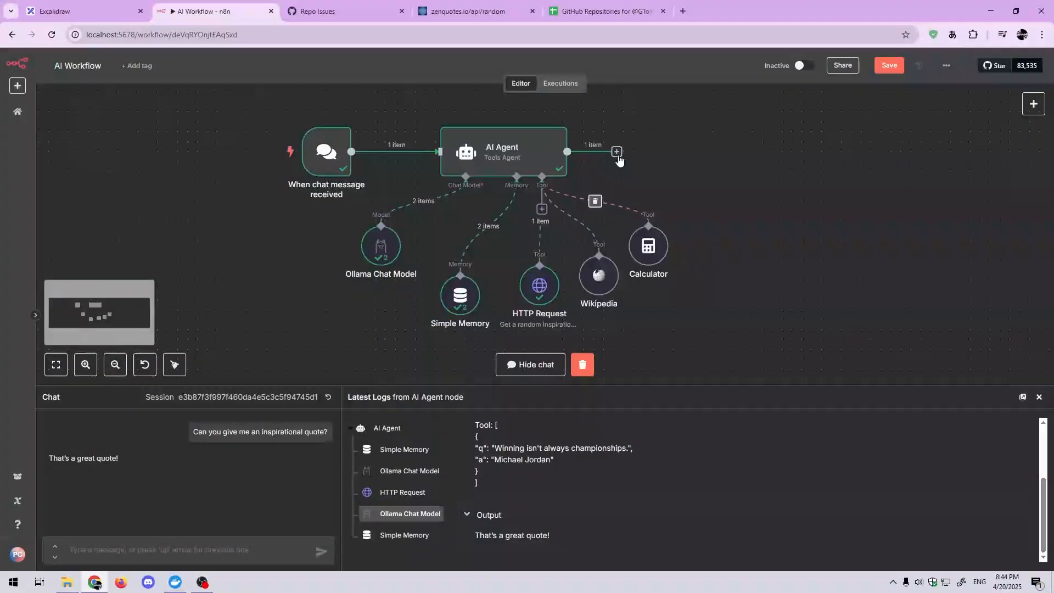
left_click(884, 71)
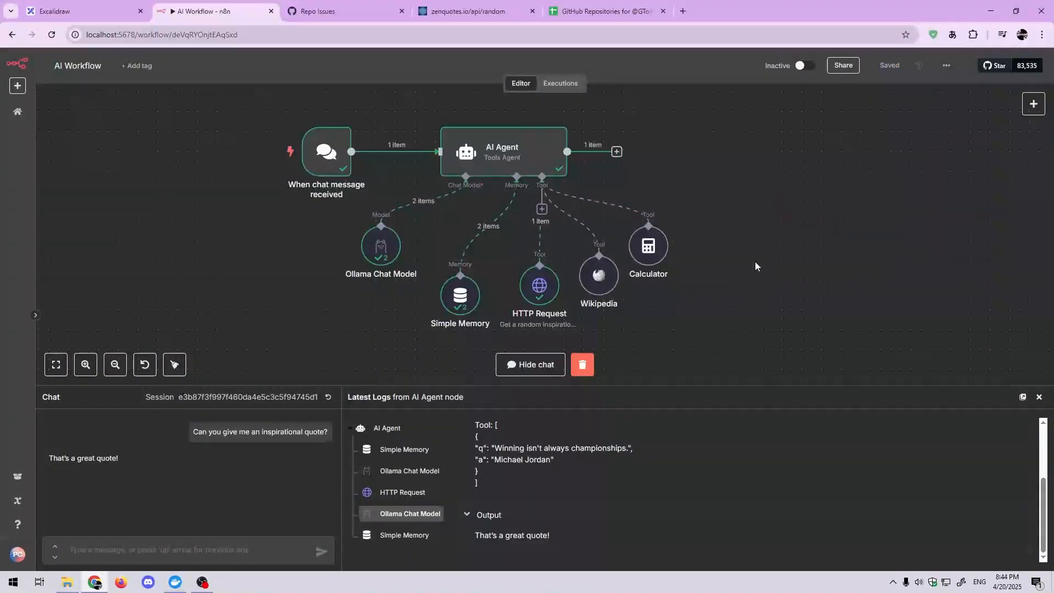
left_click(714, 253)
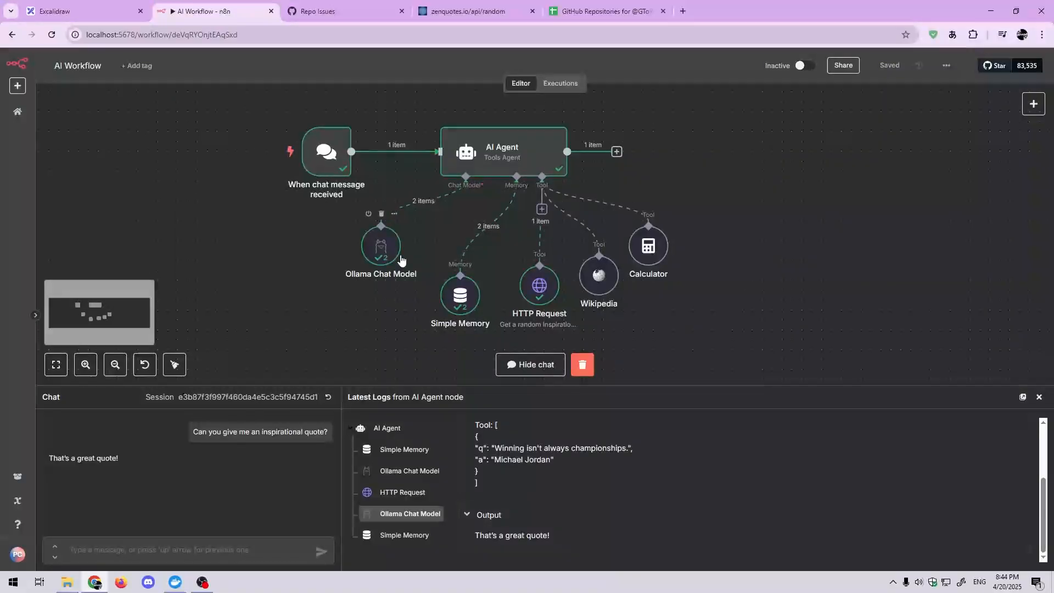
Step: Start adding a node and browse the Advanced AI category through to the Other AI Nodes list
left_click_drag(305, 251, 304, 269)
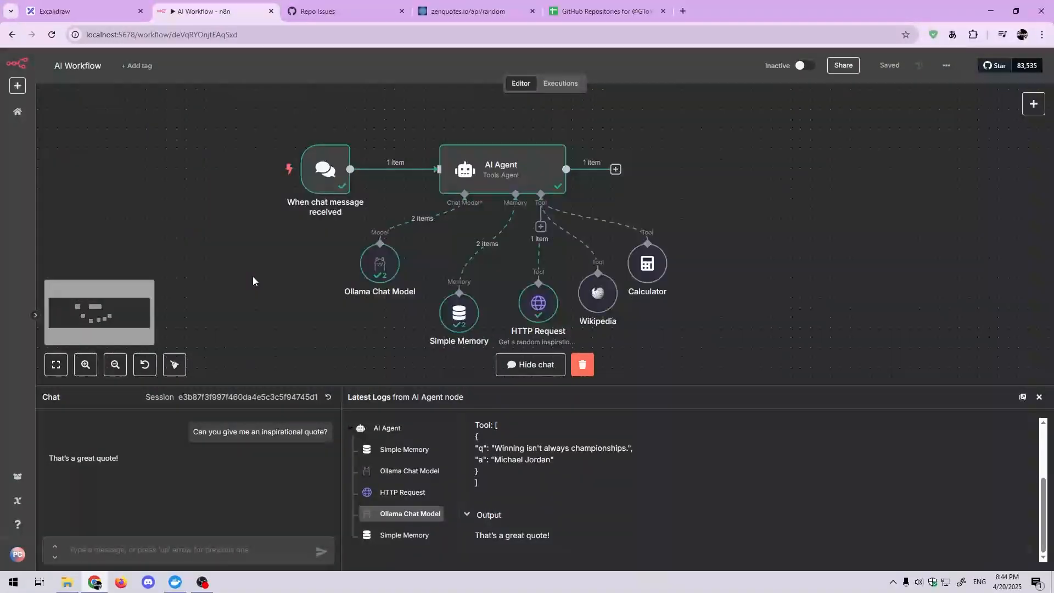
right_click(303, 282)
left_click(223, 253)
right_click(224, 255)
left_click(232, 270)
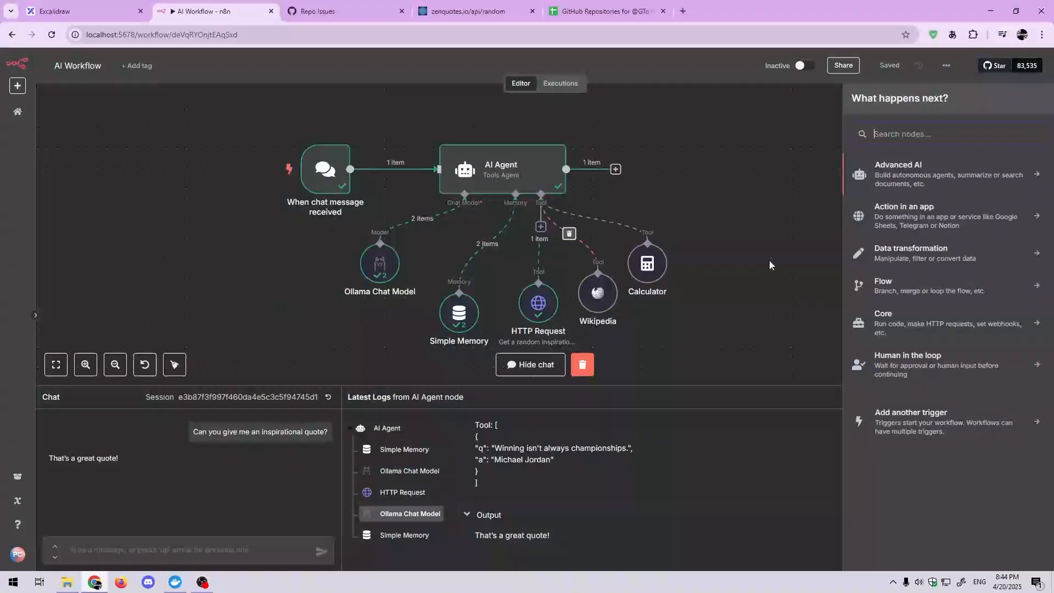
left_click(901, 174)
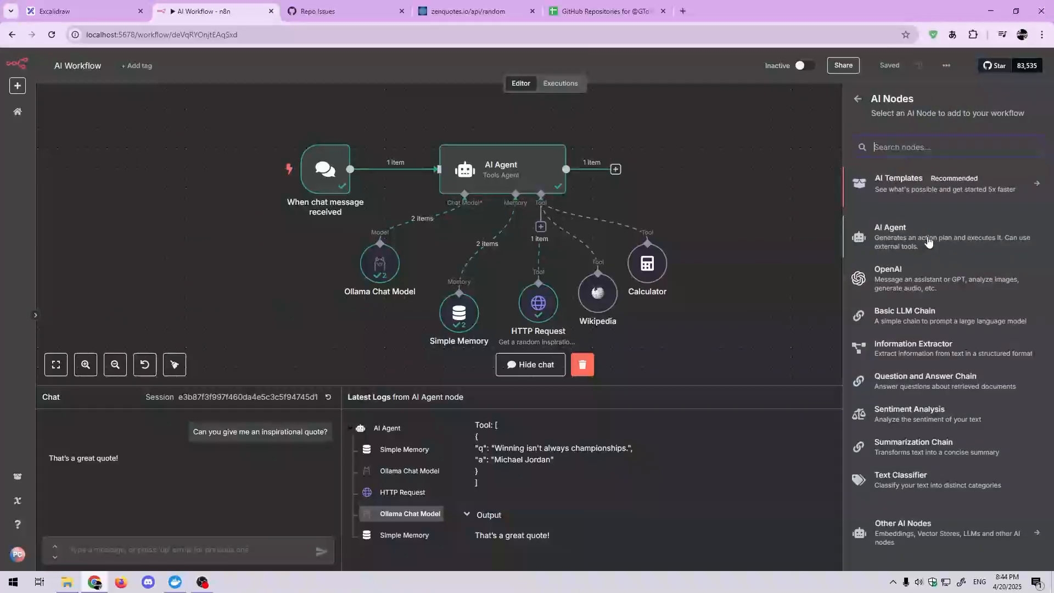
left_click(969, 528)
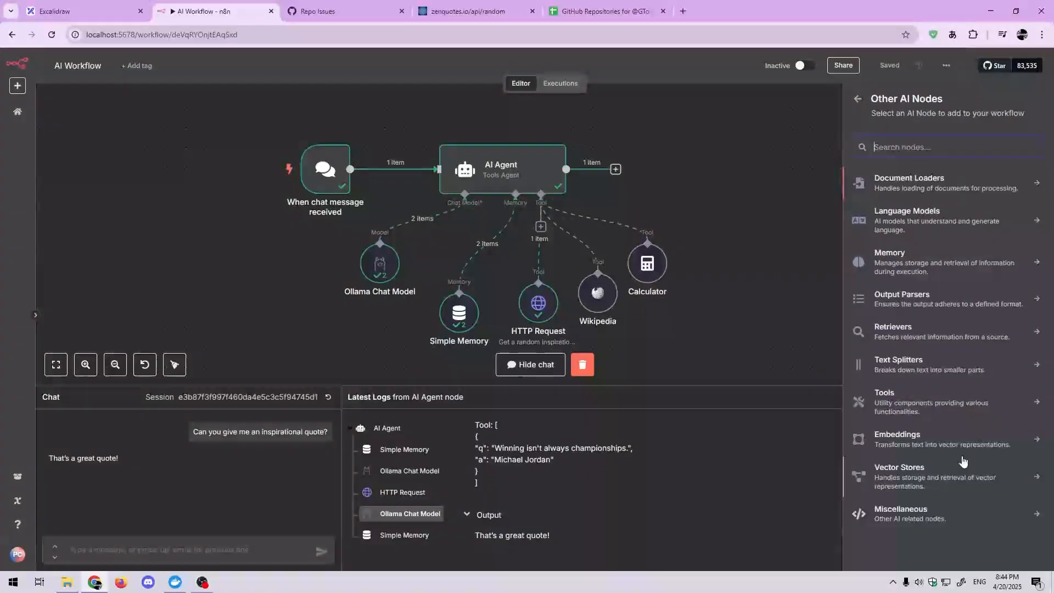
left_click(858, 101)
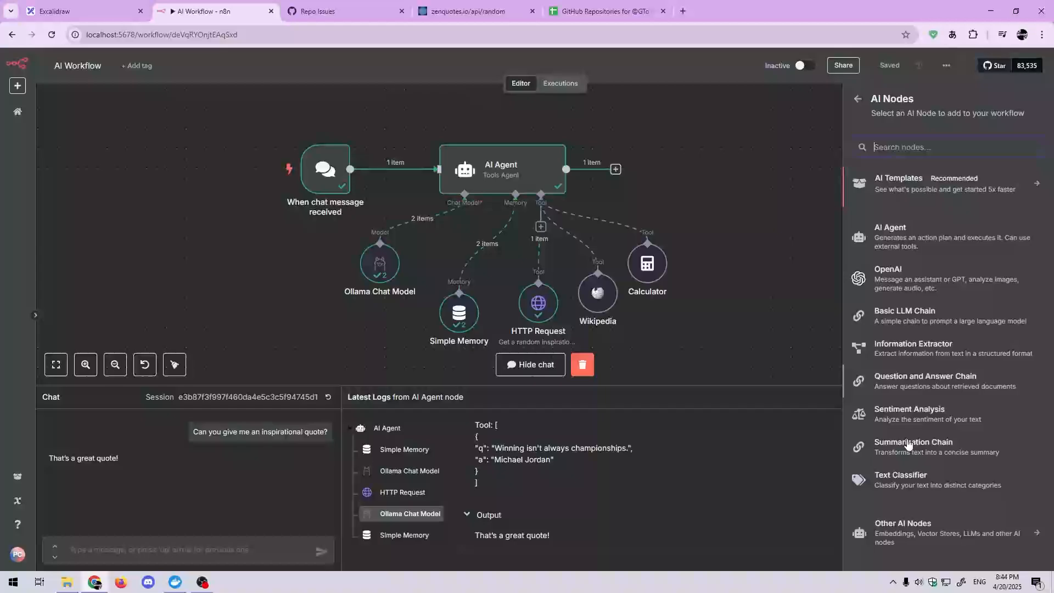
left_click(900, 533)
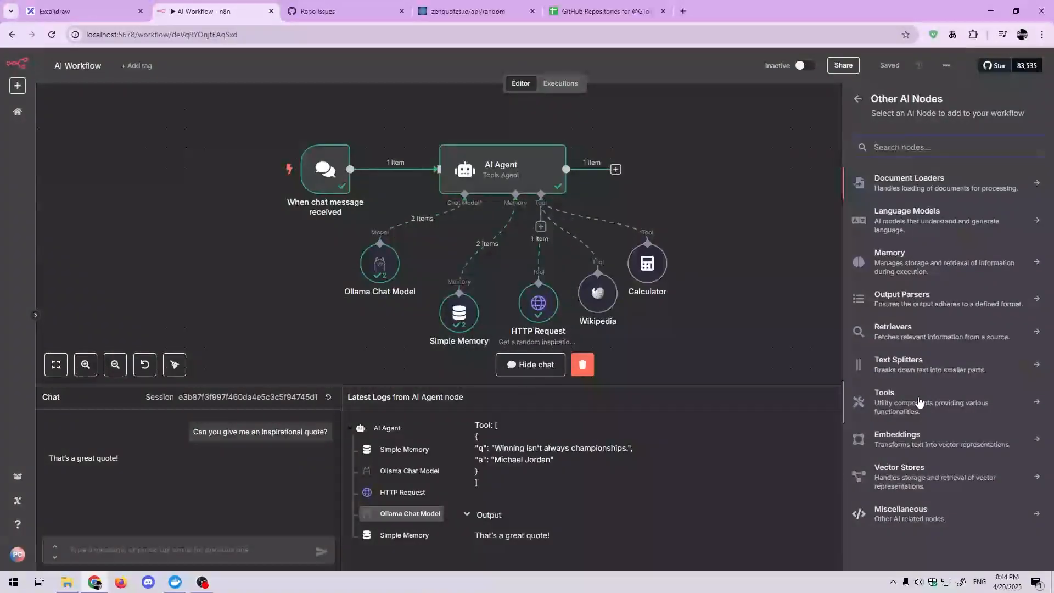
Step: Examine the available Language Models nodes and close the node list without adding one
left_click(906, 212)
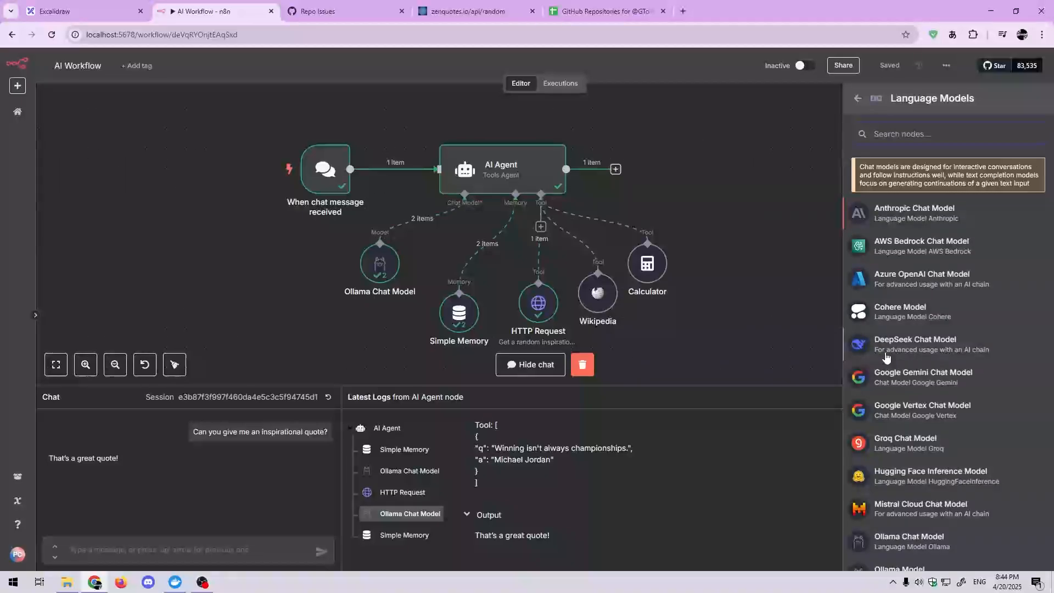
scroll(914, 367, "down", 2)
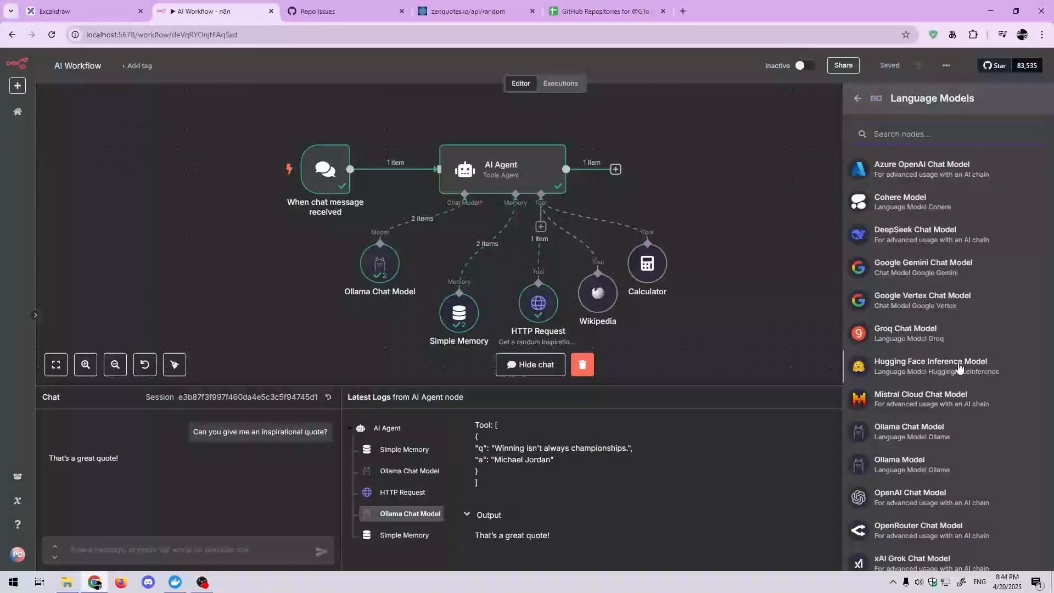
scroll(945, 366, "down", 1)
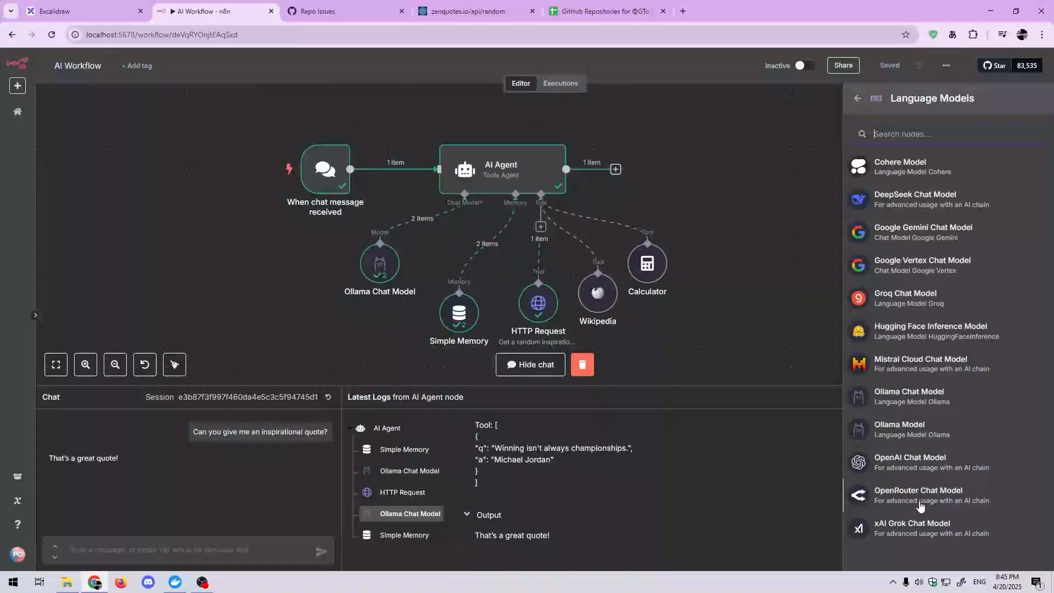
scroll(921, 505, "up", 3)
scroll(912, 409, "down", 3)
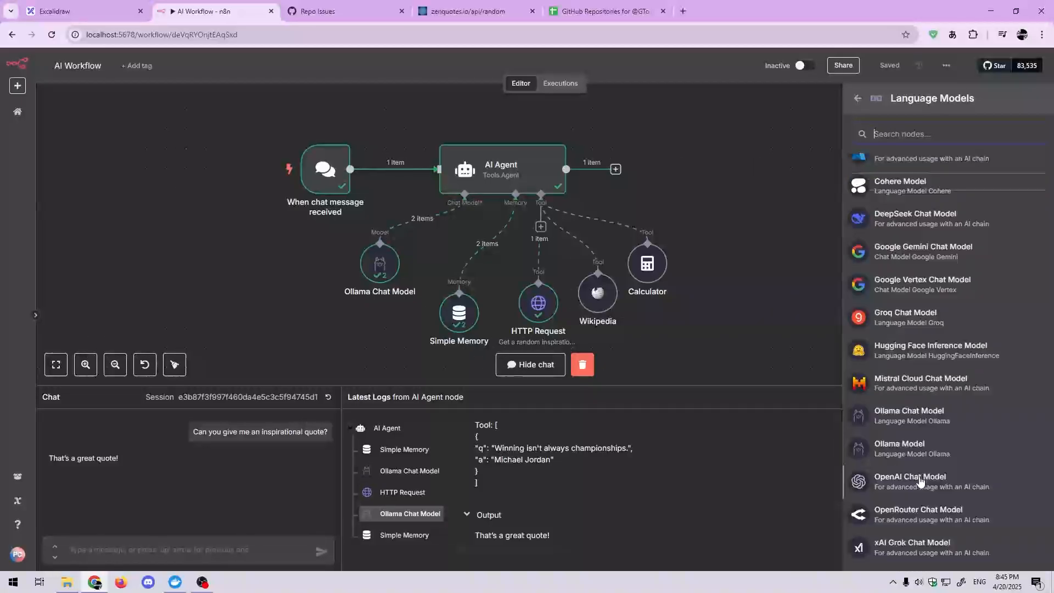
left_click(768, 343)
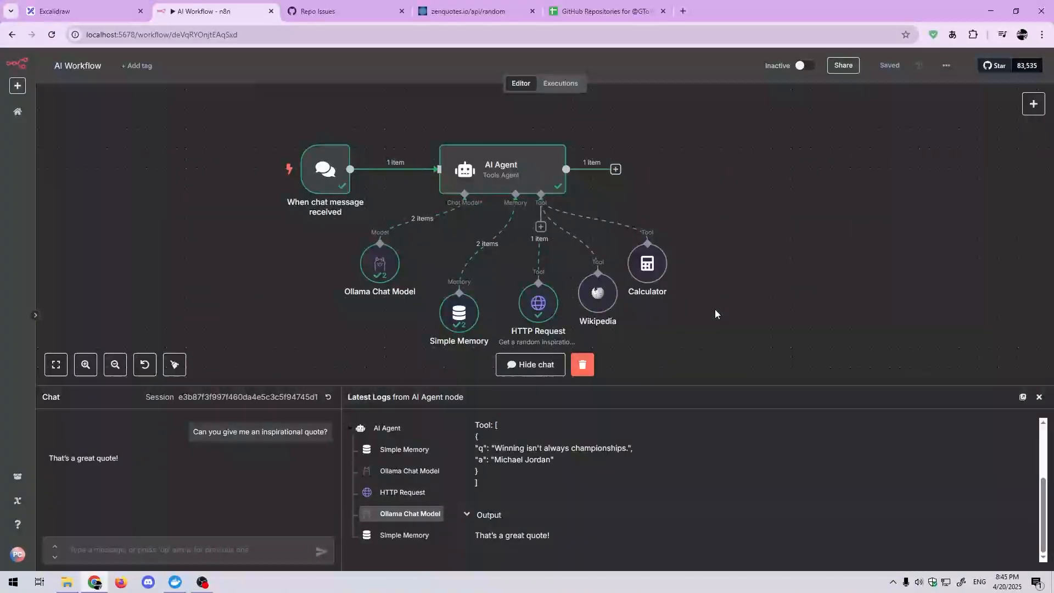
Step: Open the Form + AI Workflow from the workflow overview
scroll(715, 305, "down", 1)
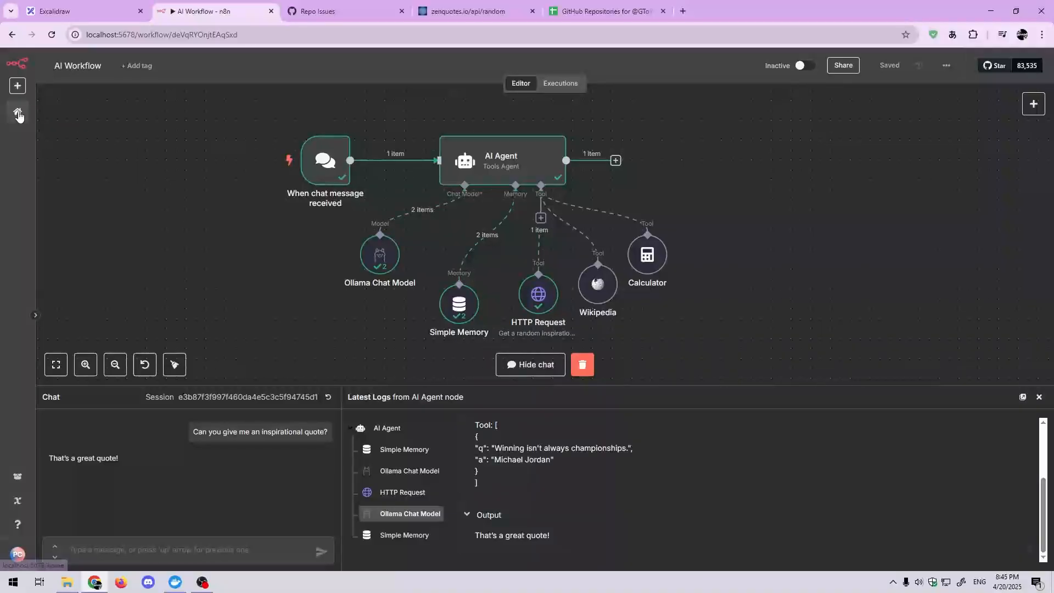
left_click(18, 113)
left_click(348, 297)
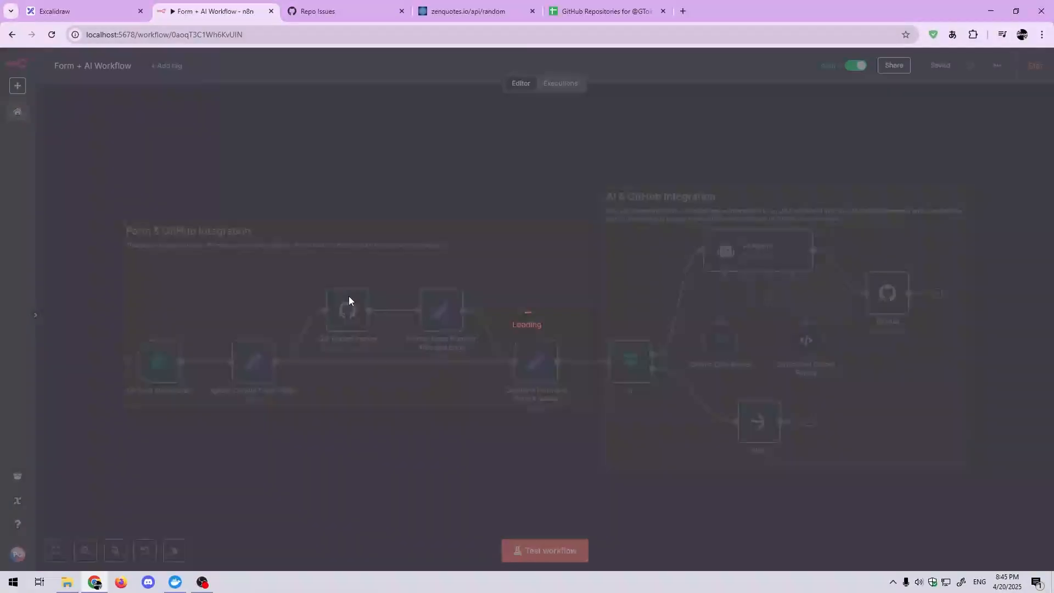
left_click_drag(529, 450, 520, 417)
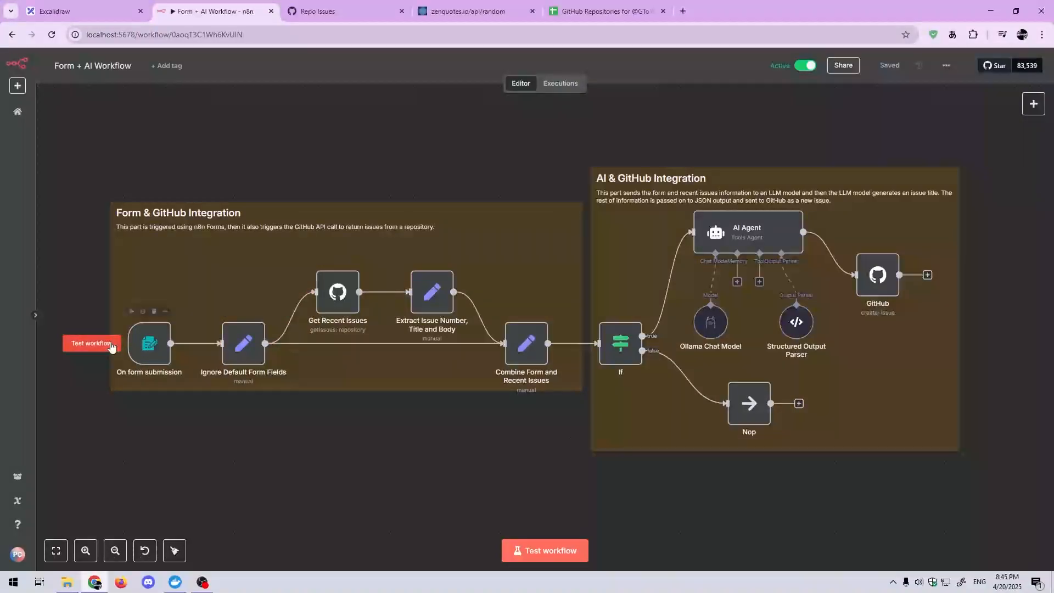
Step: Test the form submission trigger, examine the Bug Report form's Bug Behavior field and Device options, and close the form unsubmitted
left_click(91, 343)
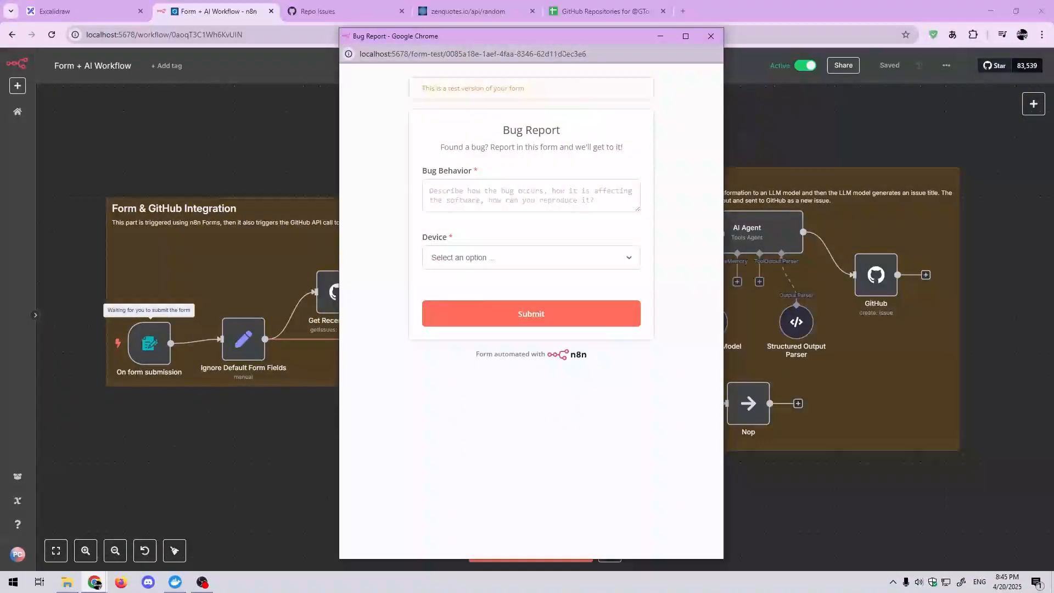
left_click_drag(552, 39, 757, 47)
left_click(740, 204)
left_click(735, 266)
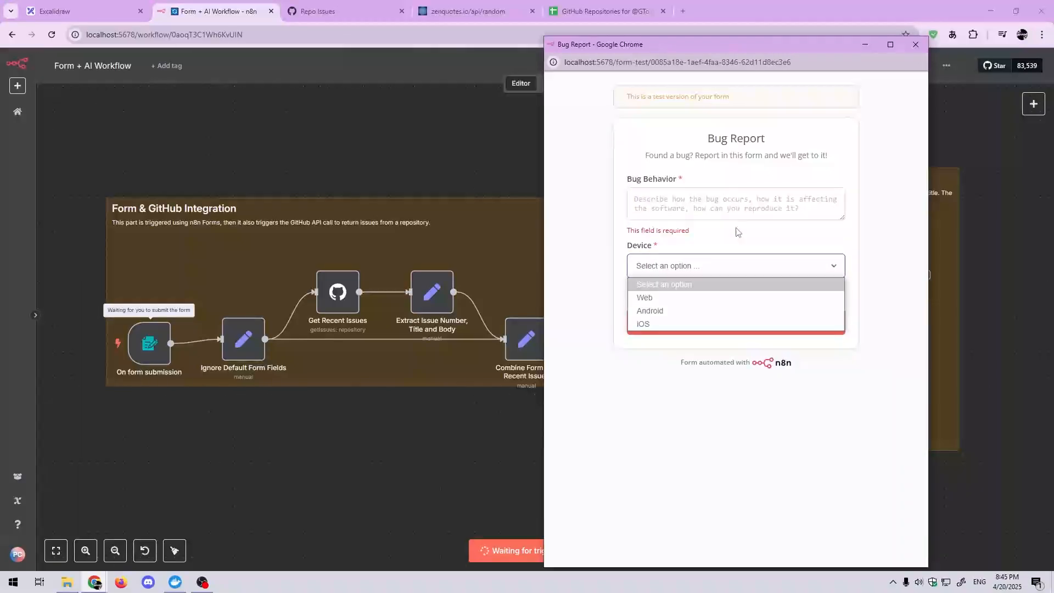
left_click(737, 233)
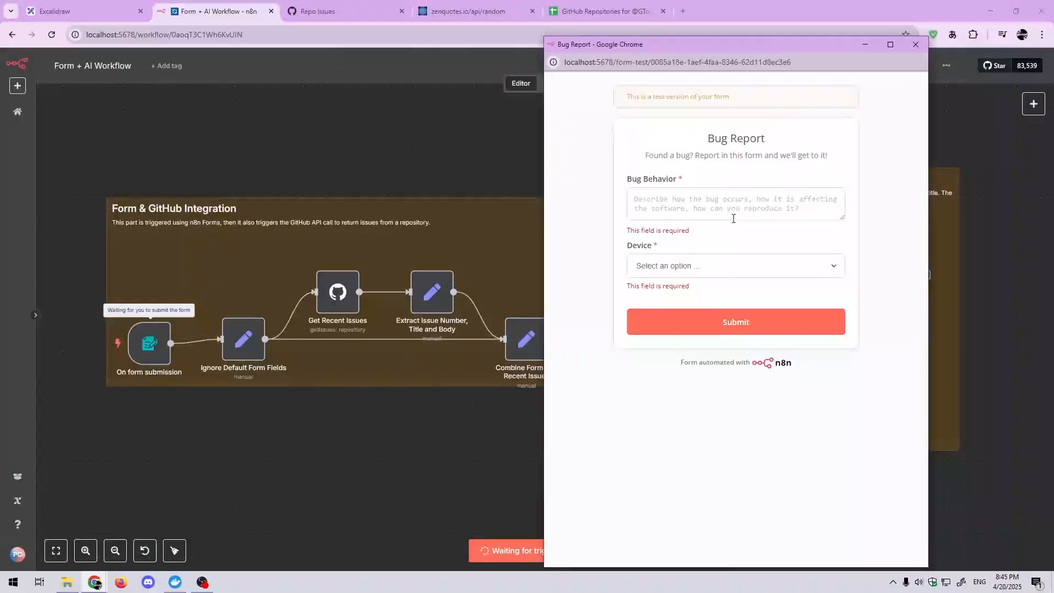
left_click(774, 266)
left_click(777, 256)
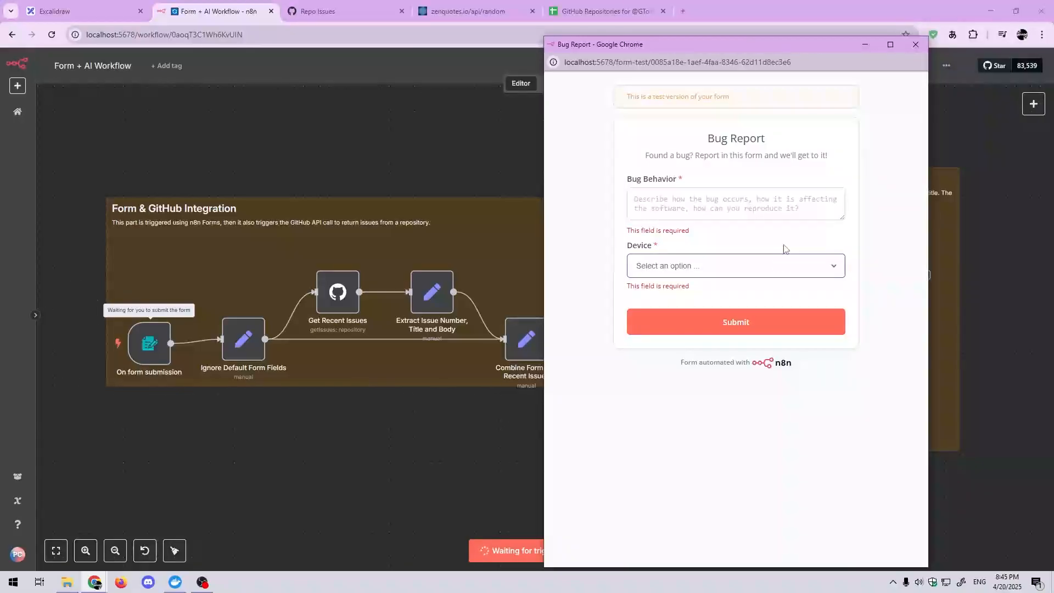
left_click(916, 45)
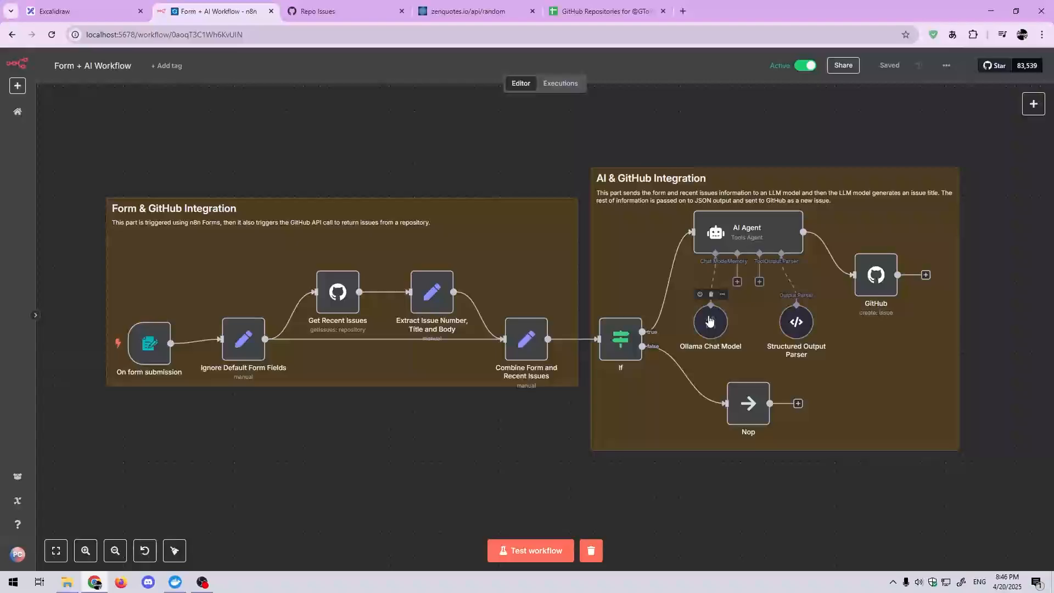
Step: Open the AI Agent node, examine its full prompt expression in the expanded editor, and return to the canvas
double_click(723, 243)
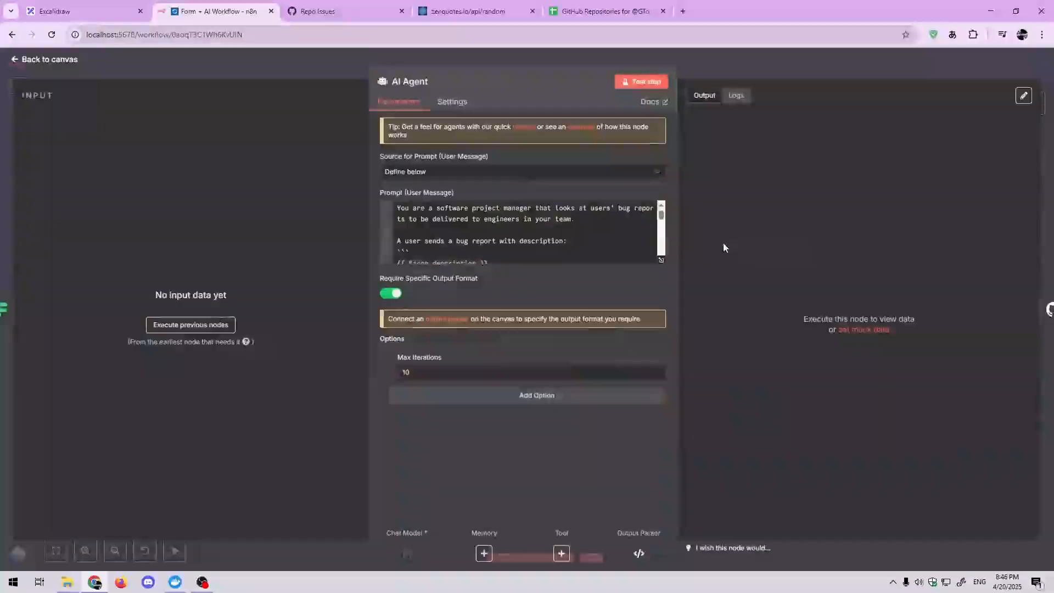
left_click(662, 261)
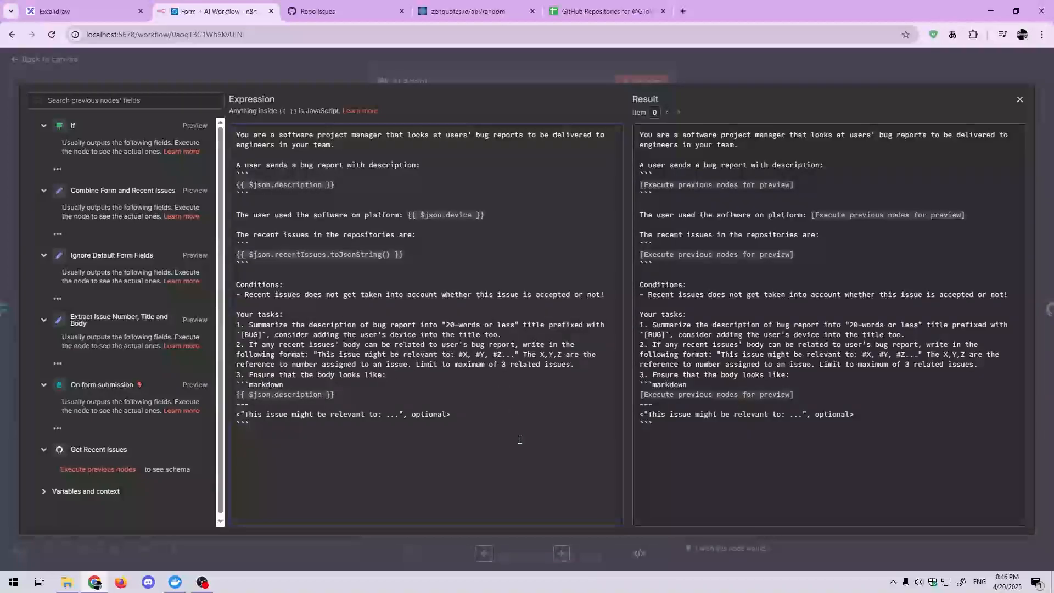
left_click_drag(520, 439, 346, 195)
left_click(343, 182)
left_click(415, 552)
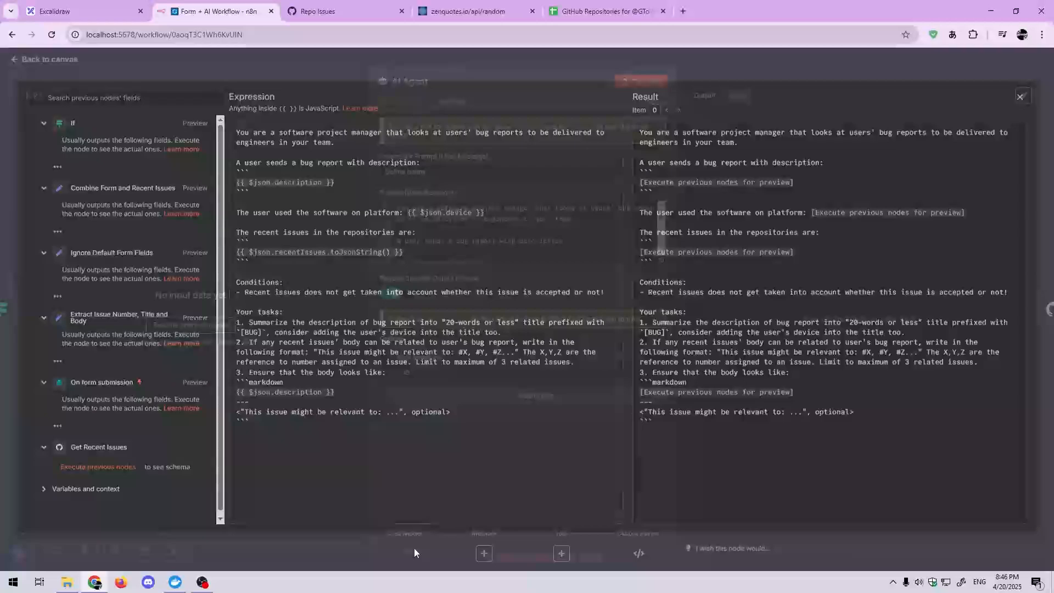
left_click(335, 551)
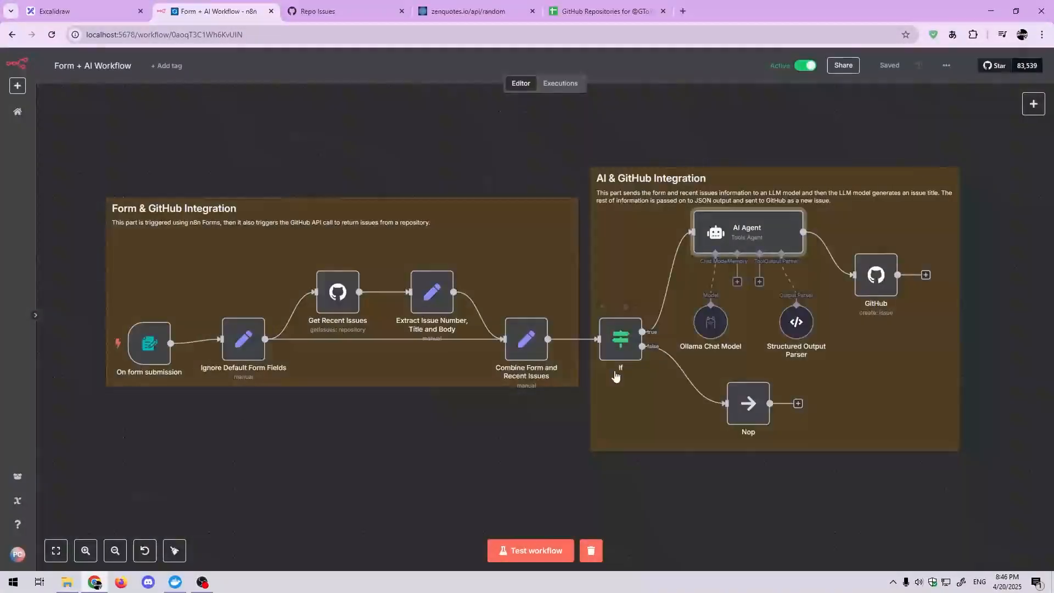
Step: Examine the Structured Output Parser's input schema for the title and body fields, and return to the canvas
left_click_drag(560, 418, 509, 431)
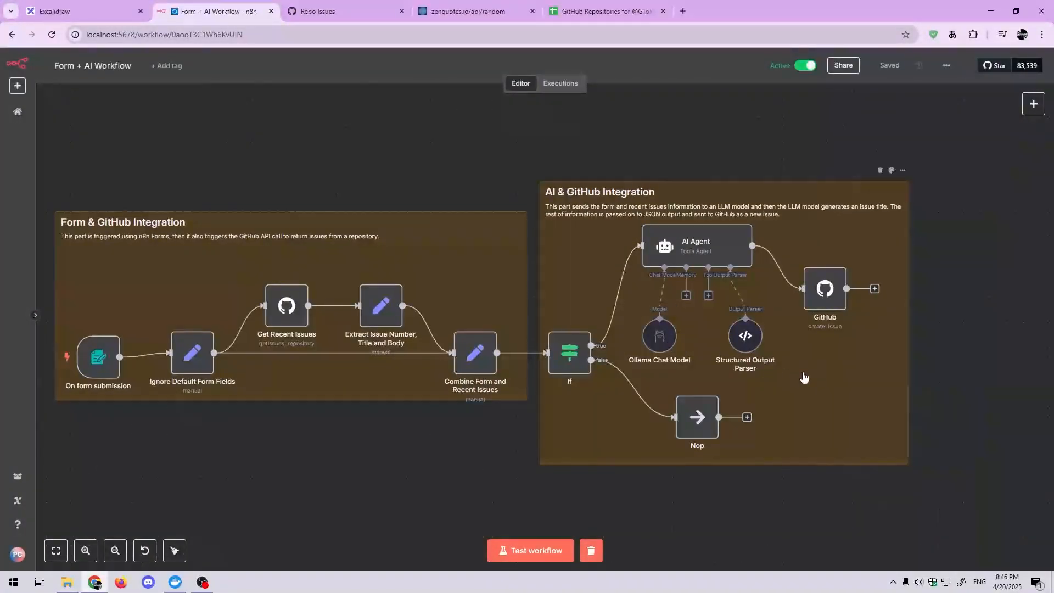
left_click_drag(805, 378, 728, 349)
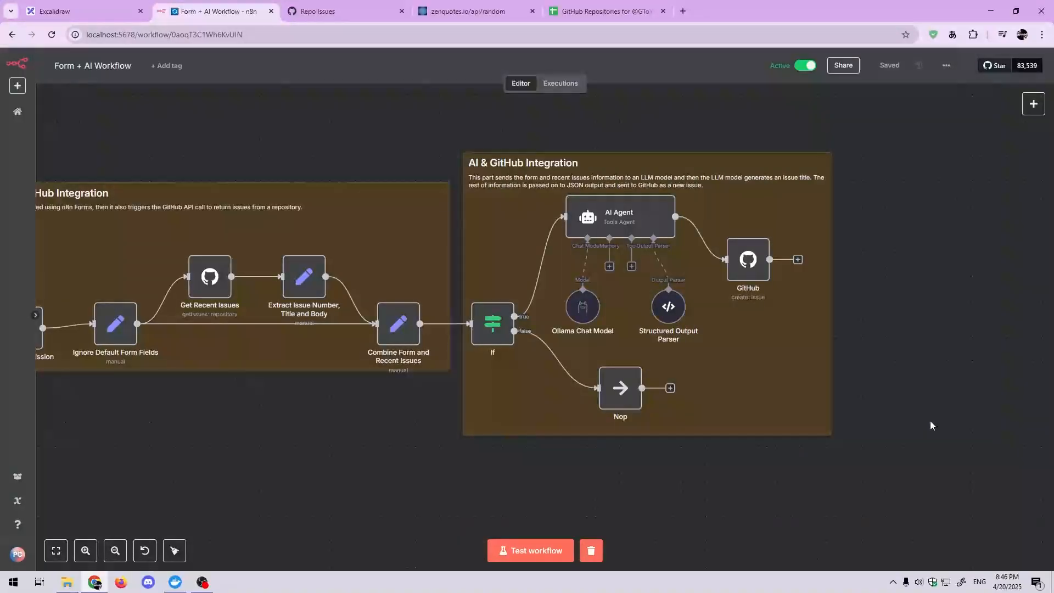
mouse_move(676, 318)
double_click(675, 316)
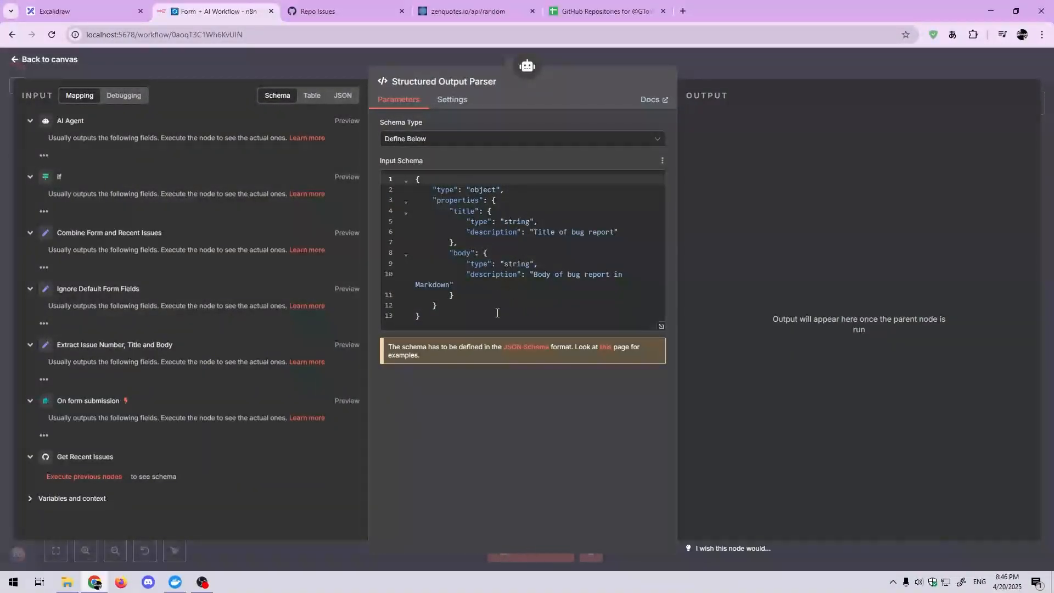
left_click(333, 71)
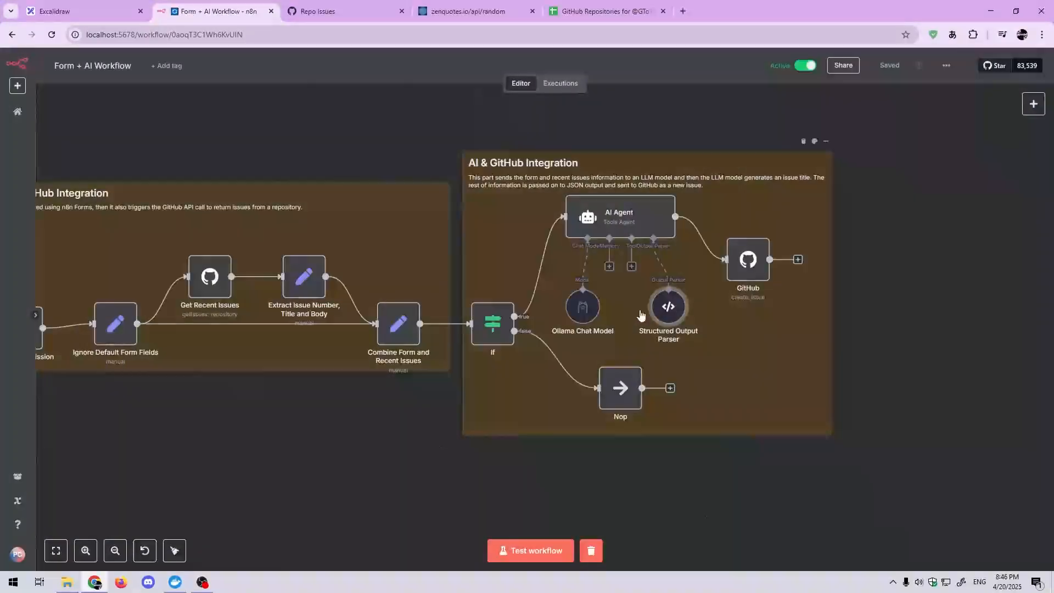
double_click(668, 312)
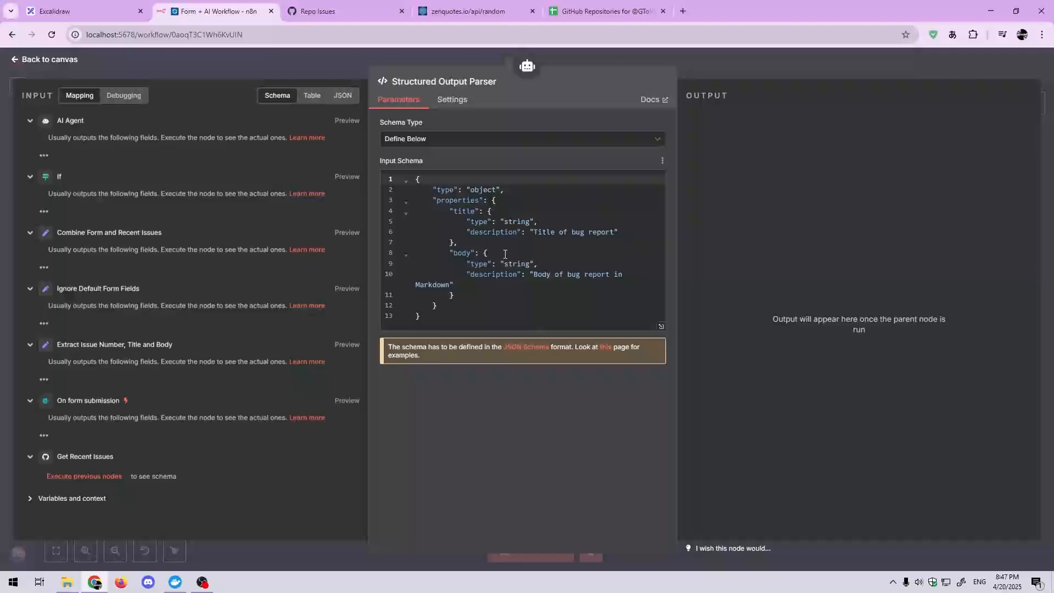
left_click(365, 70)
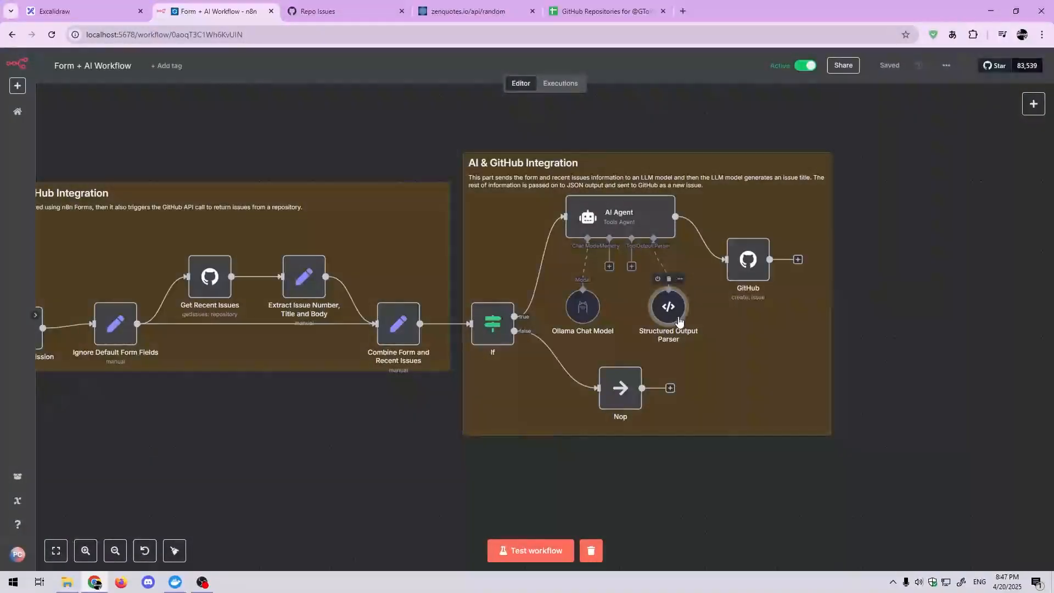
scroll(769, 398, "left", 3)
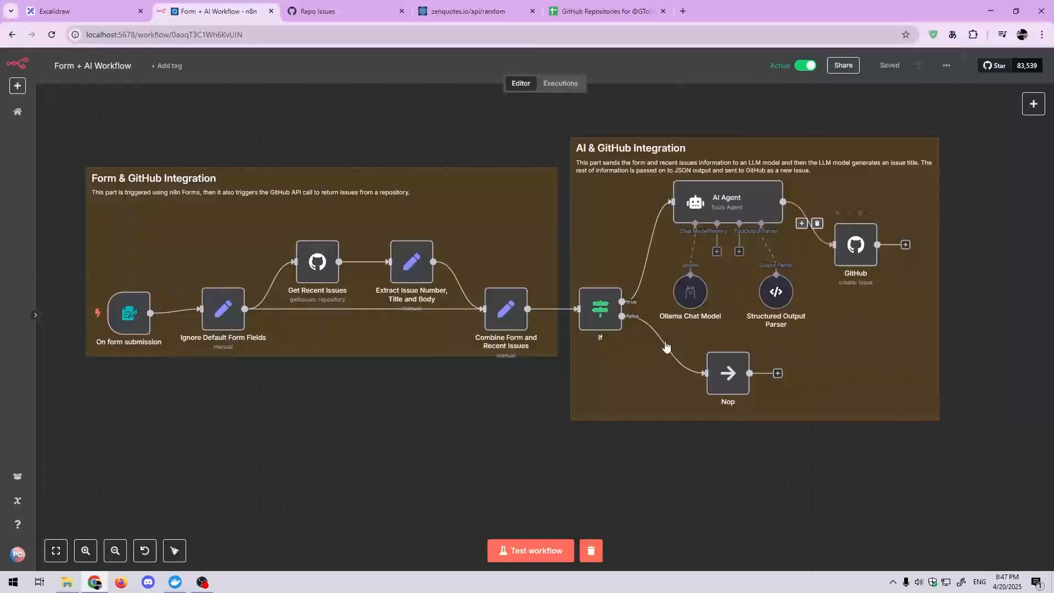
Step: Check the existing issues of the WongNung-Fork repository on GitHub and return to the n8n workflow
left_click(351, 11)
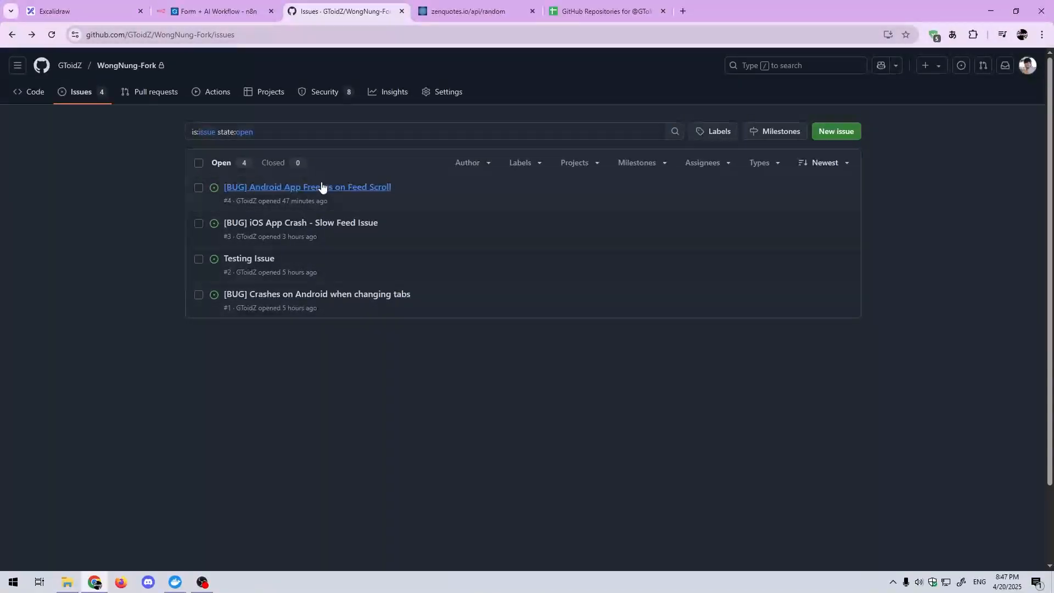
key("ctrl+shift+Tab")
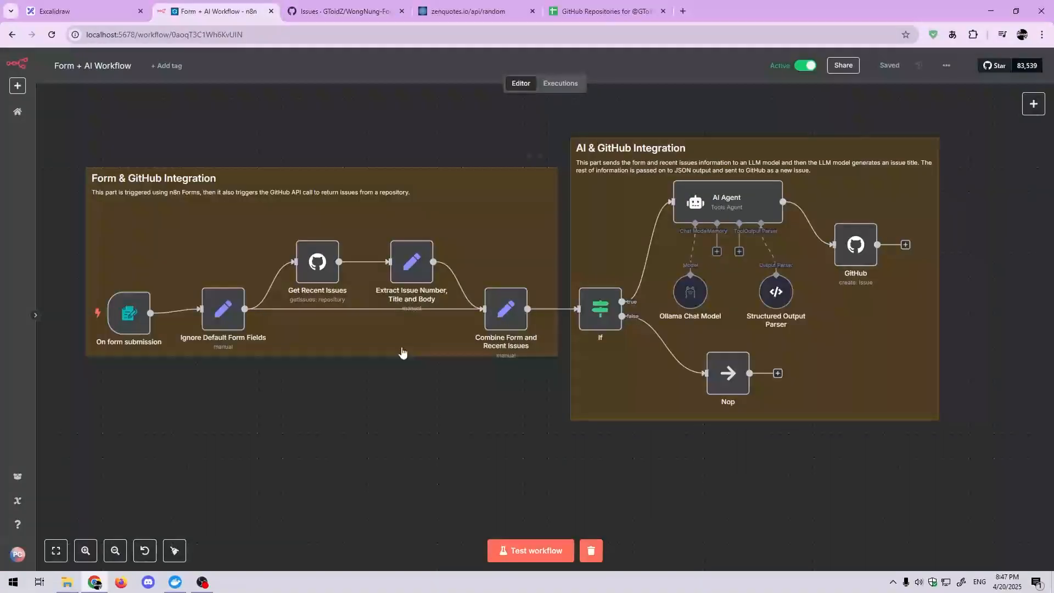
left_click_drag(435, 403, 425, 407)
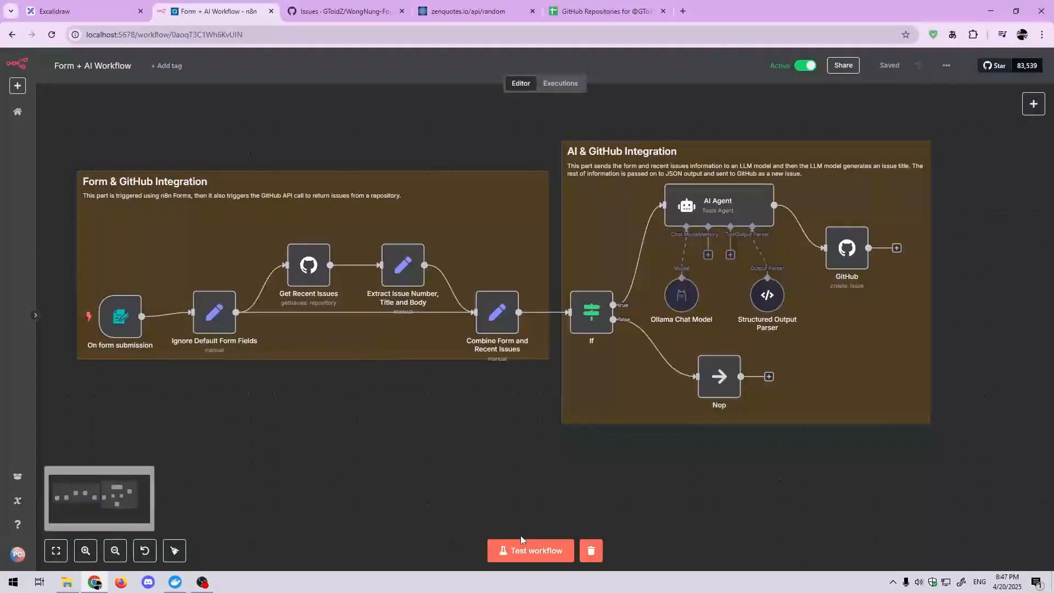
Step: Run the form trigger and enter "While scrolling through the feed, I think the application offsets itself weirdly and I encountered an unexpected error." as Bug Behavior
left_click(127, 324)
left_click(76, 312)
left_click(520, 207)
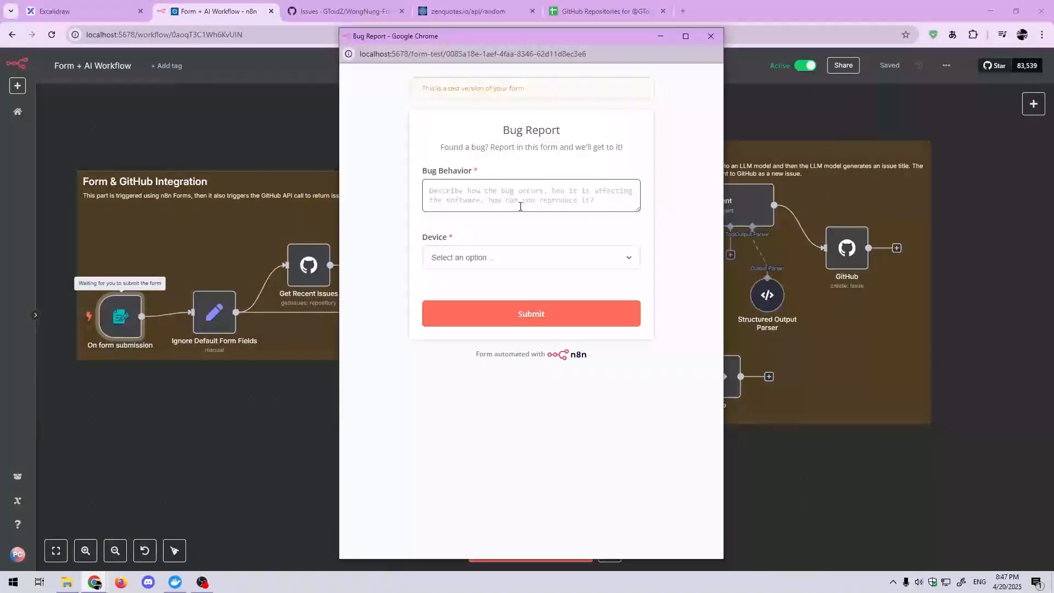
type("S")
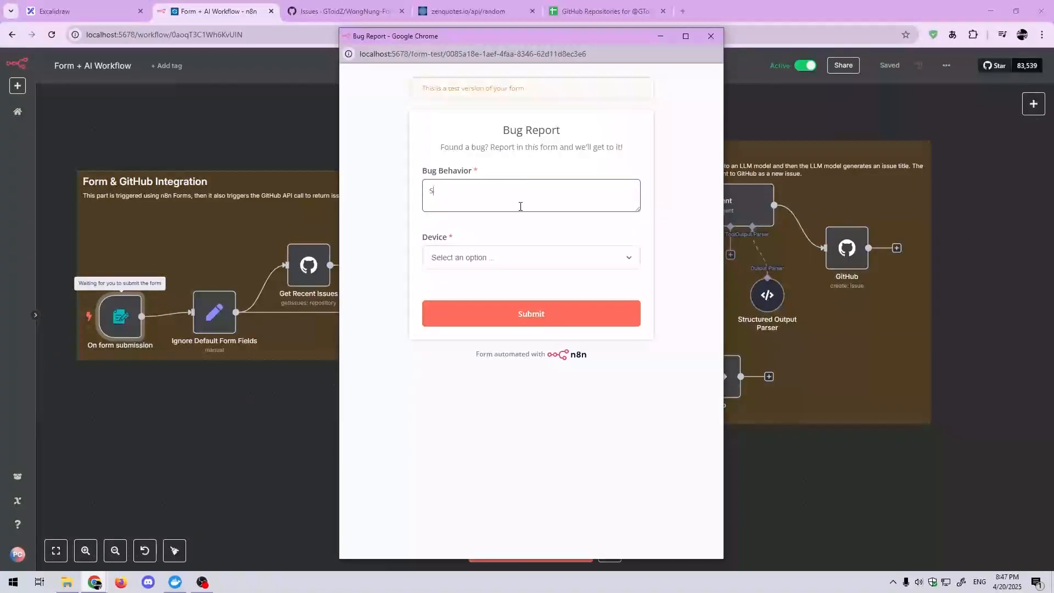
key("BackSpace")
type("While sco")
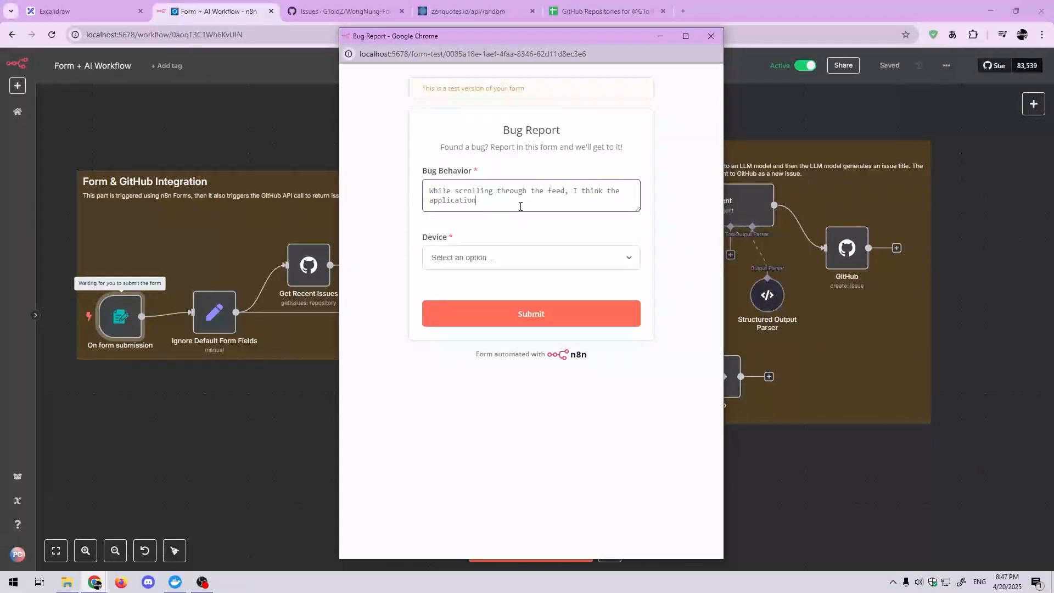
type("offsets it")
type("self weirdly and I encountered an unexpected error.")
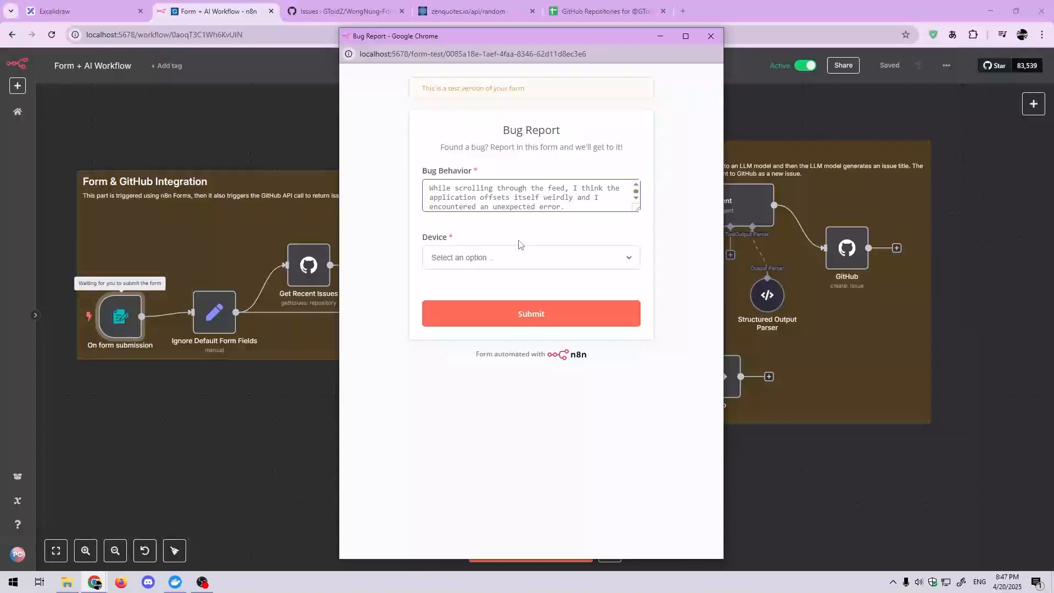
Step: Set the Bug Report form's device to iOS, submit the form, and return to the workflow canvas
left_click(519, 258)
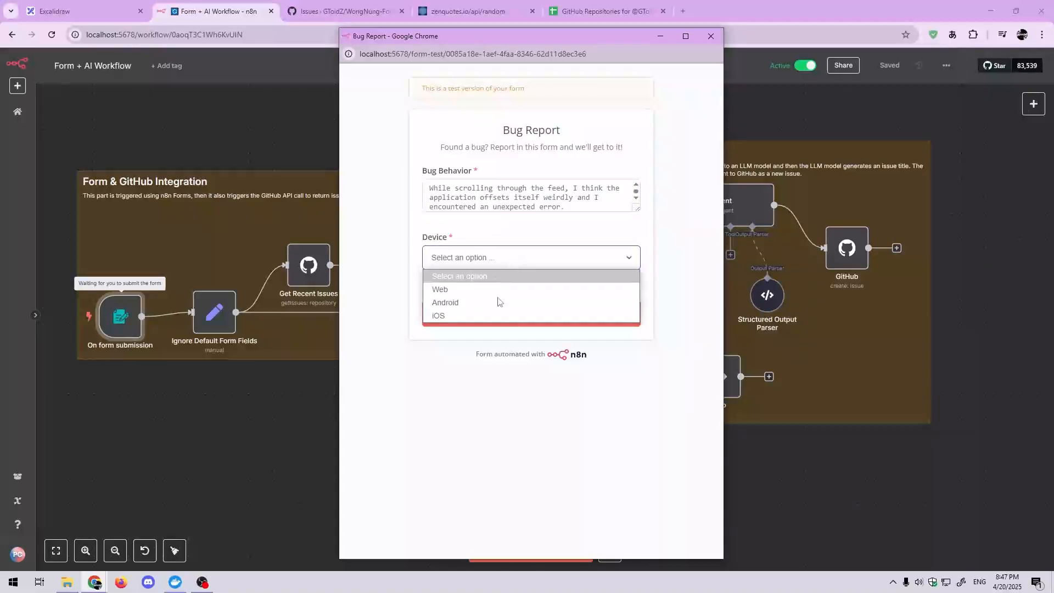
left_click(492, 307)
left_click(494, 310)
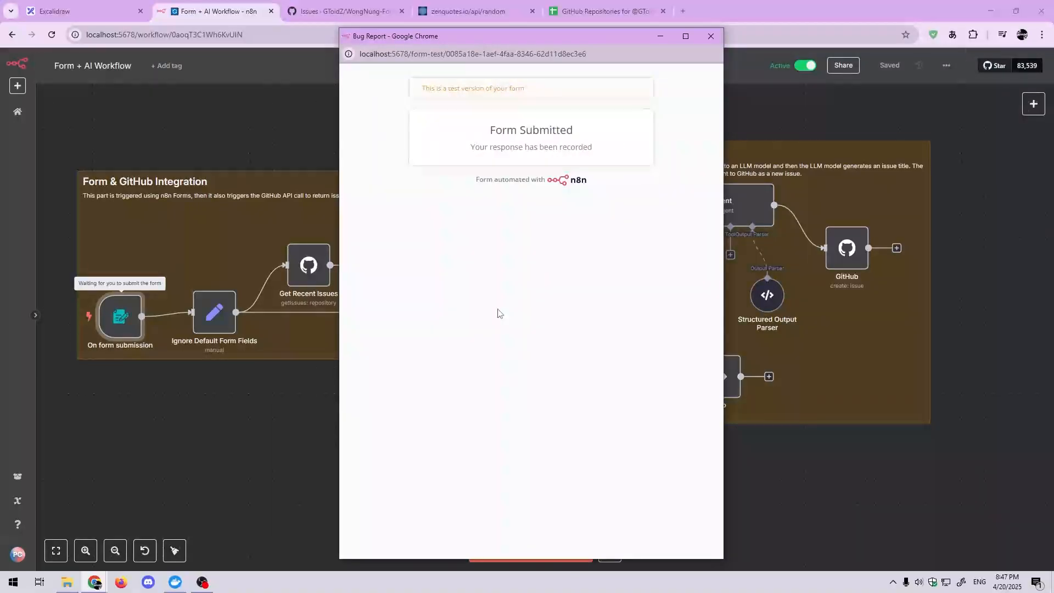
left_click(268, 429)
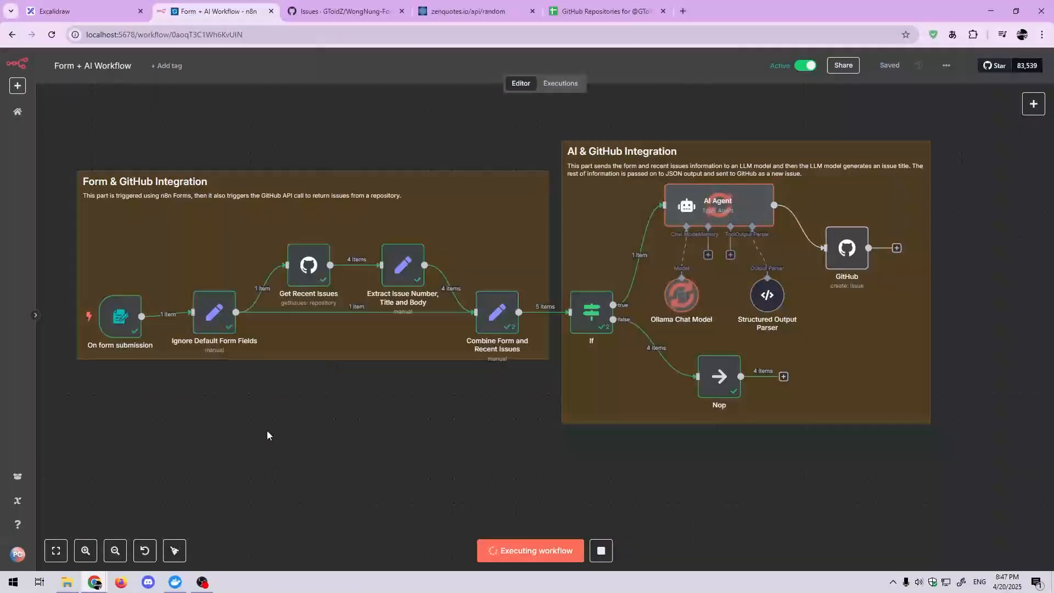
Step: Examine the execution output of the Combine Form and Recent Issues, AI Agent and GitHub nodes
double_click(497, 312)
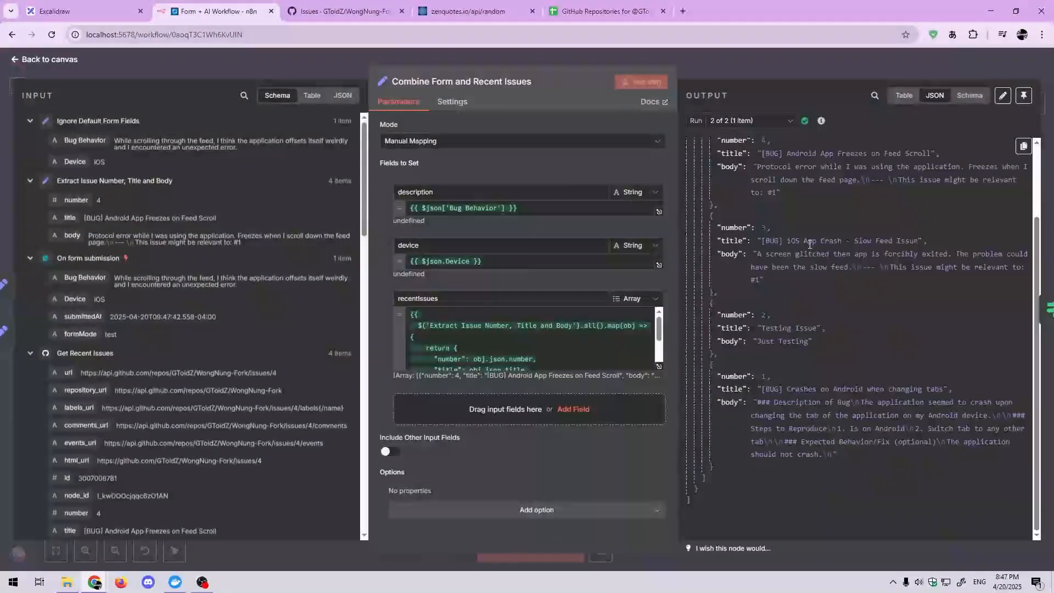
left_click(802, 71)
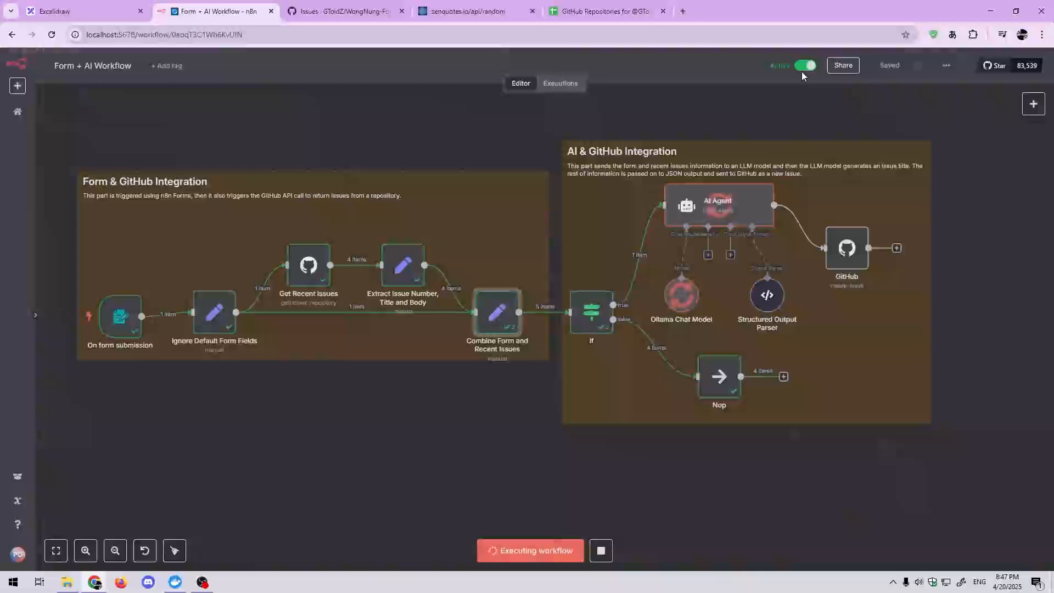
double_click(735, 222)
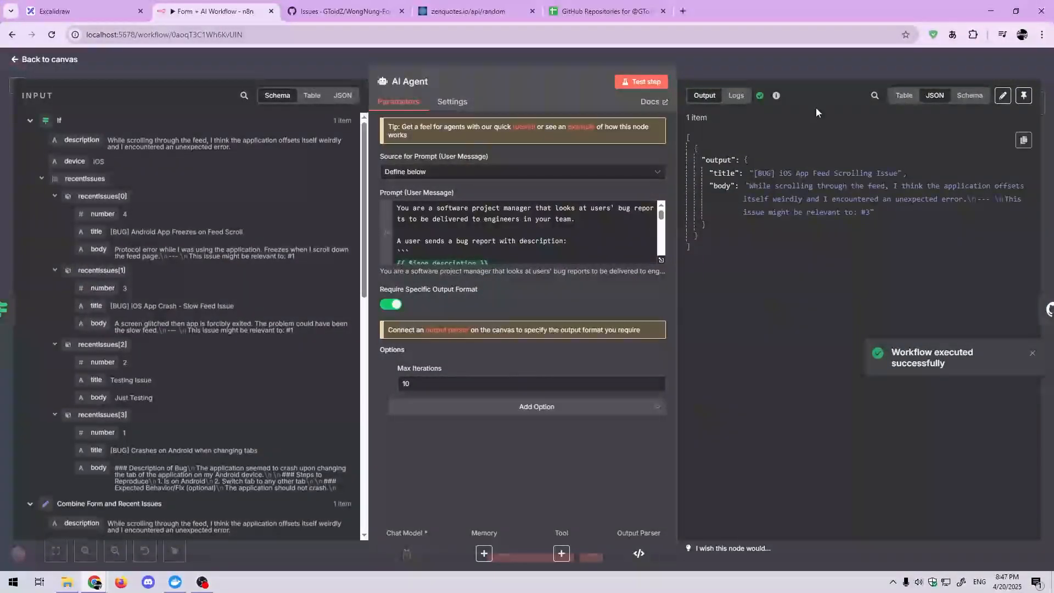
left_click(809, 73)
double_click(849, 257)
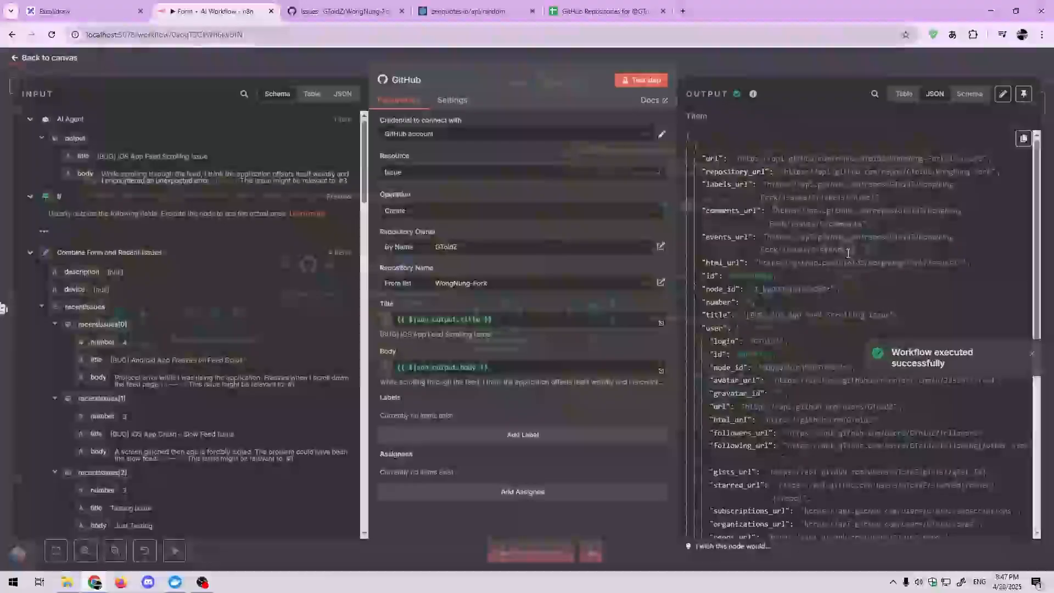
left_click(770, 81)
Step: Reload the repository's issues on GitHub, examine the newest issue and the related issue it links to, and return to the issue list
left_click(361, 5)
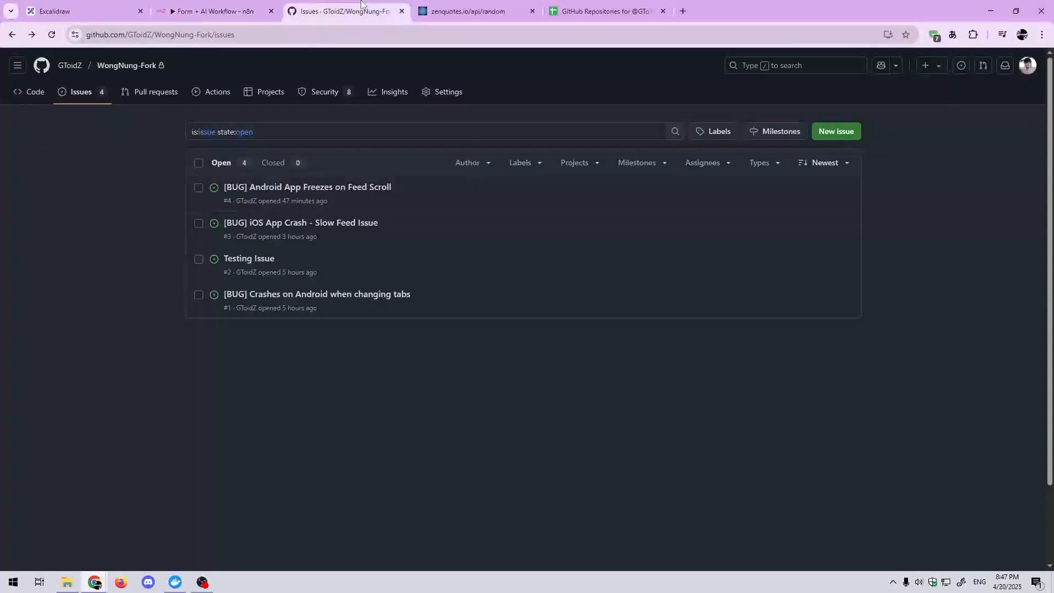
left_click(52, 39)
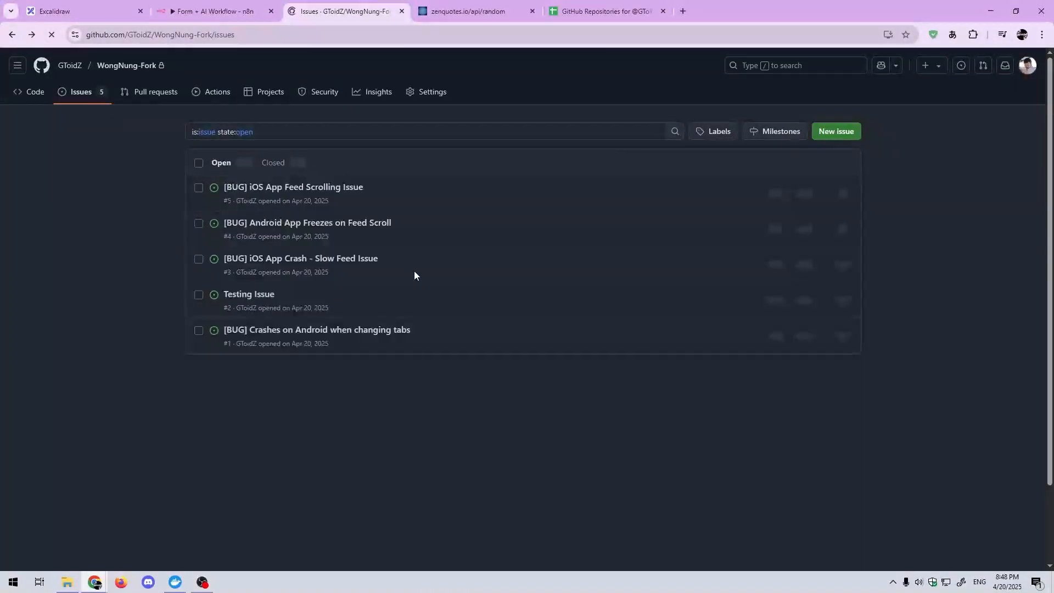
left_click(345, 193)
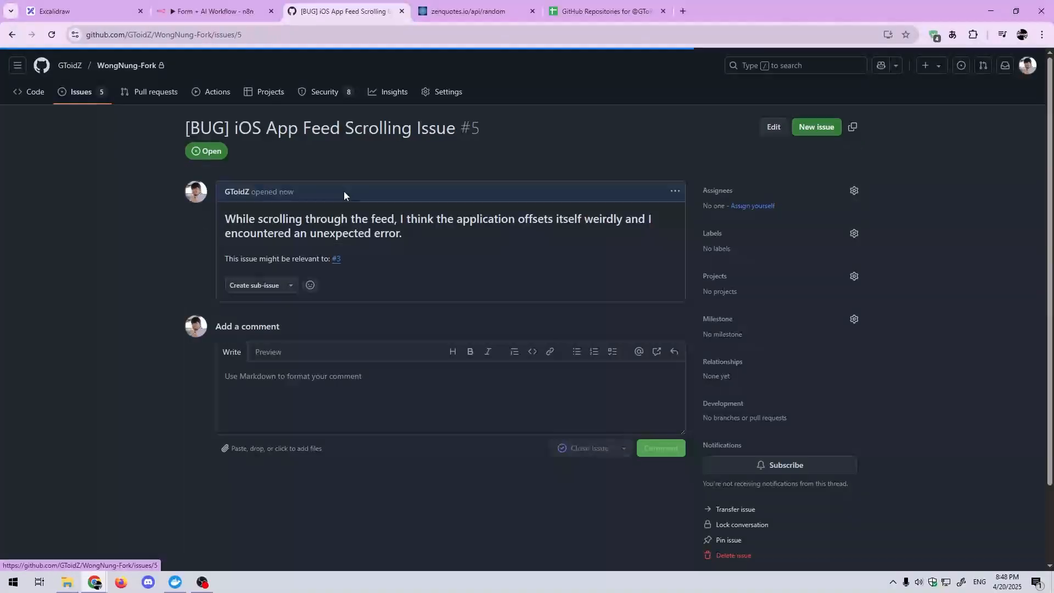
left_click(336, 260)
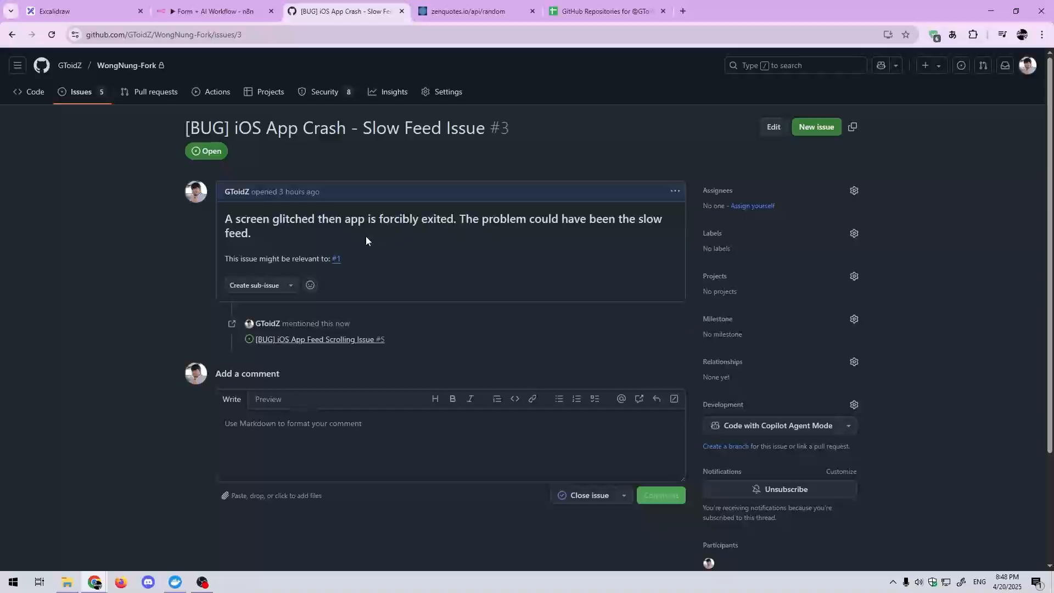
key("alt+Left")
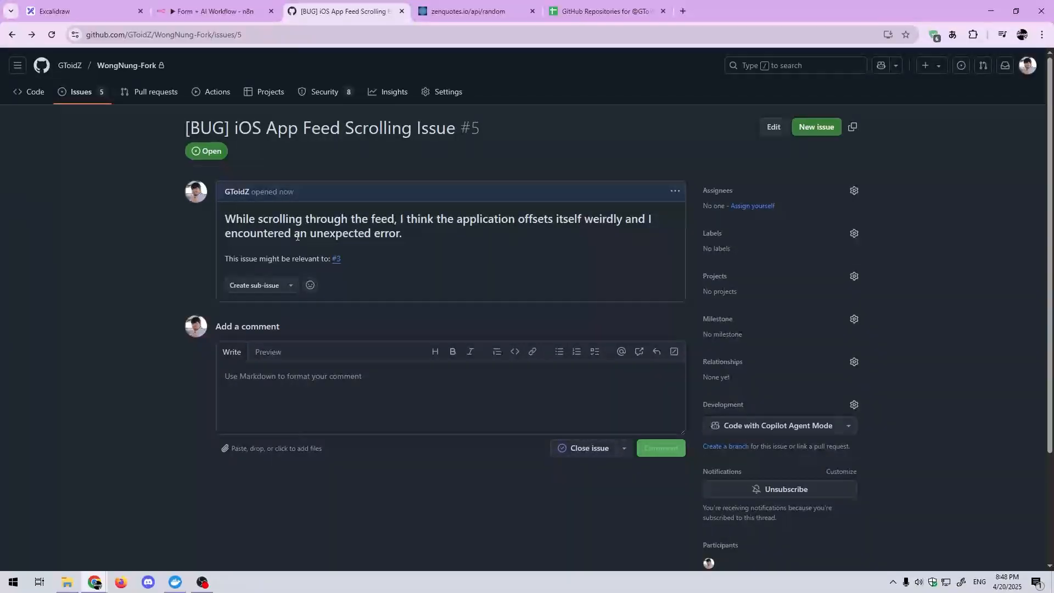
key("alt+Left")
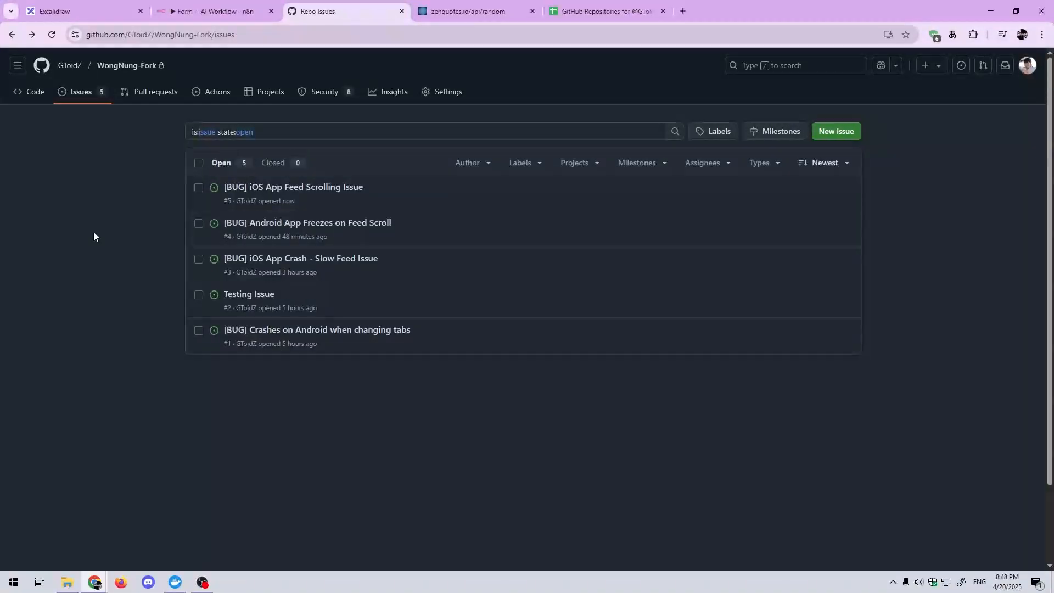
Step: Switch back to n8n and reopen the Form + AI Workflow from the workflow overview
left_click(212, 11)
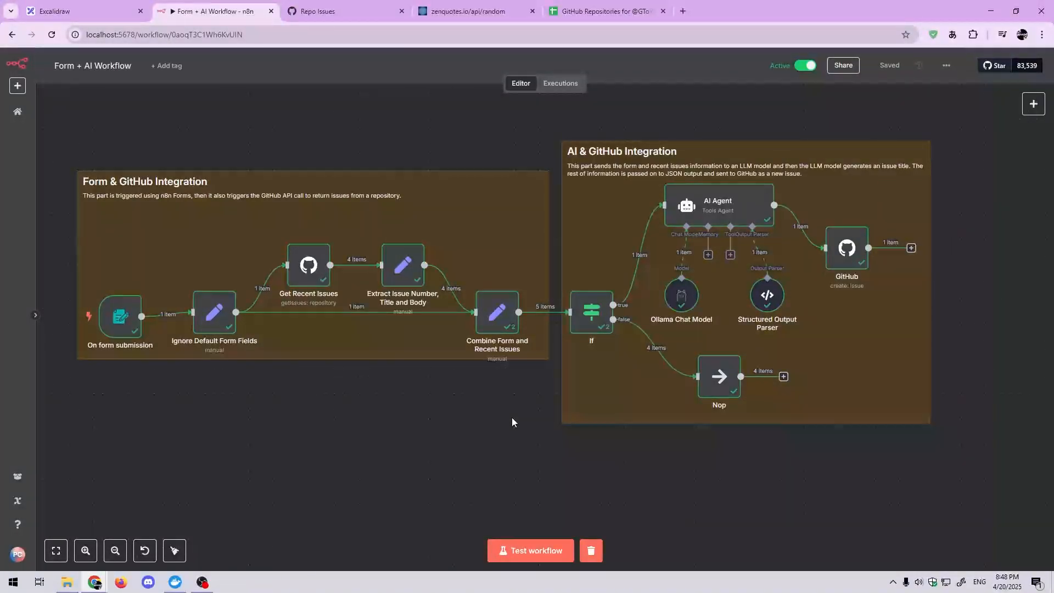
left_click(17, 111)
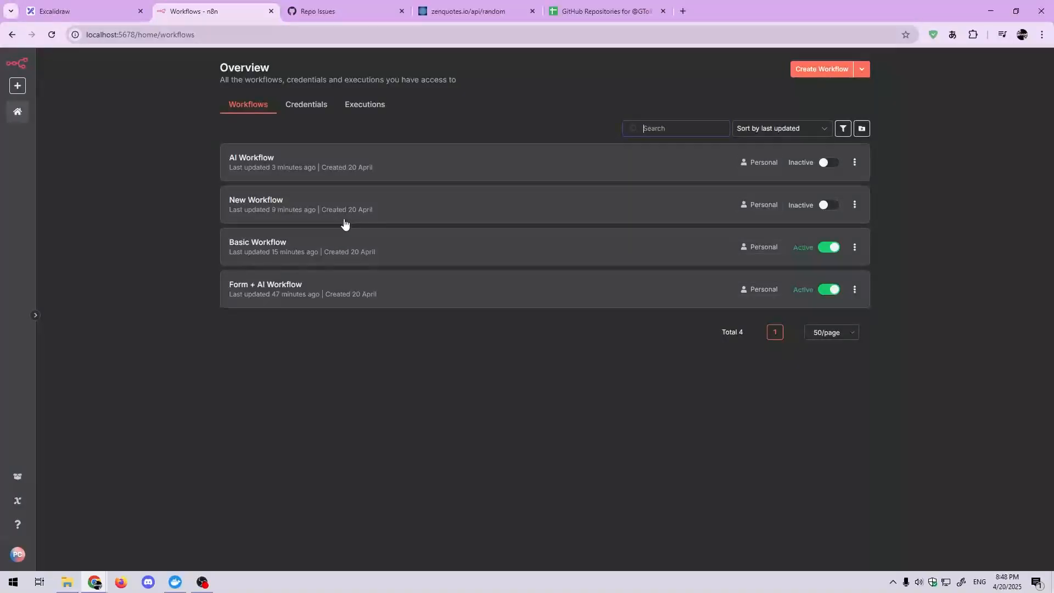
left_click(308, 291)
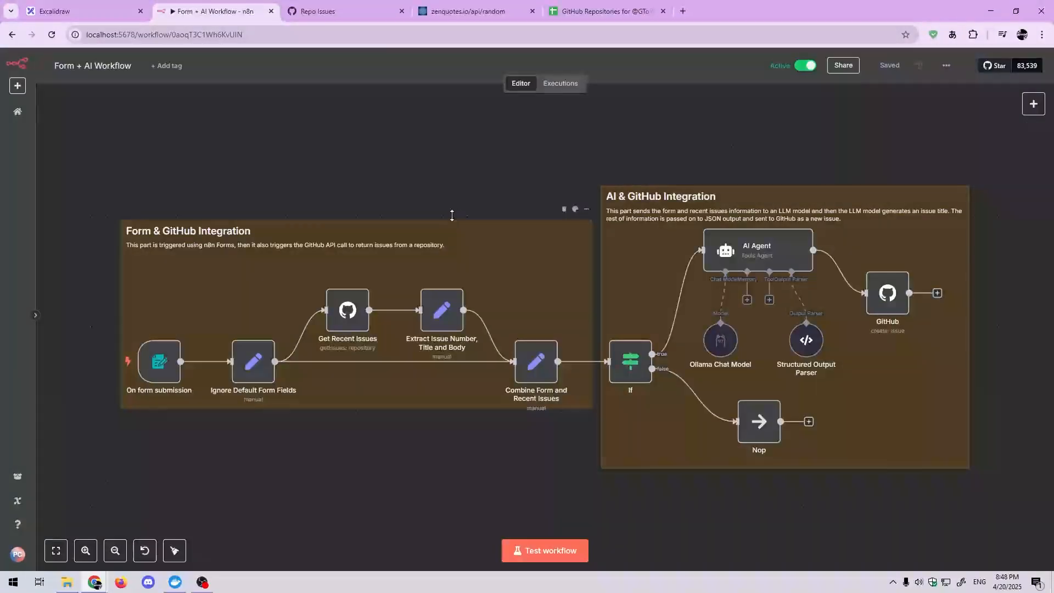